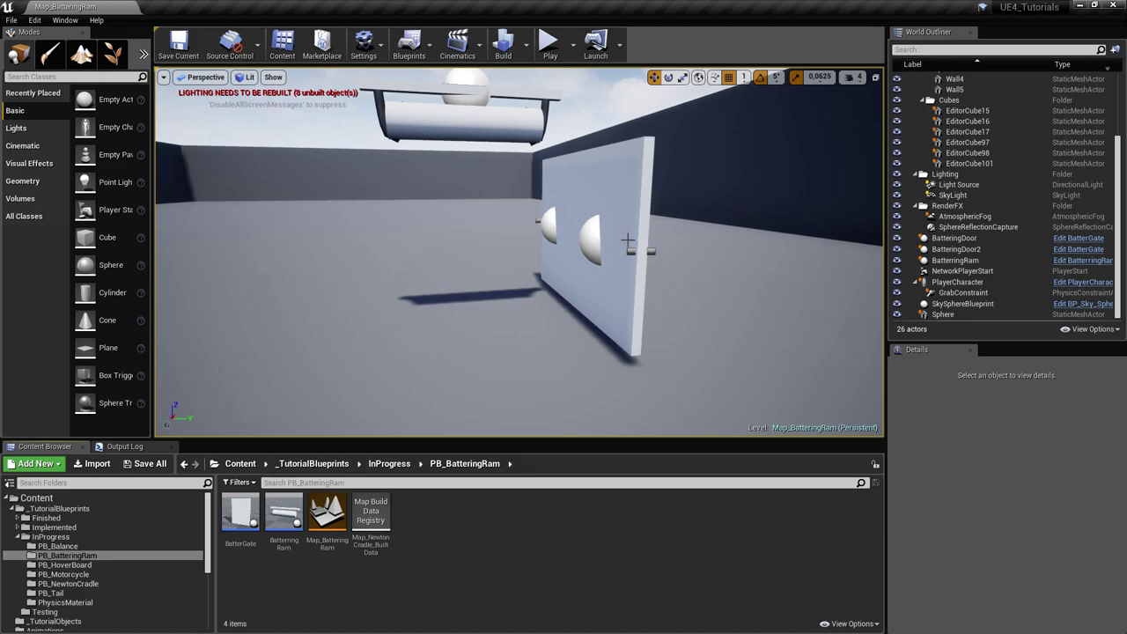
# Play the level in the viewport, test the swinging battering ram against the gate, and stop the play session
pyautogui.moveTo(631, 243); pyautogui.dragTo(614, 226, button='right')
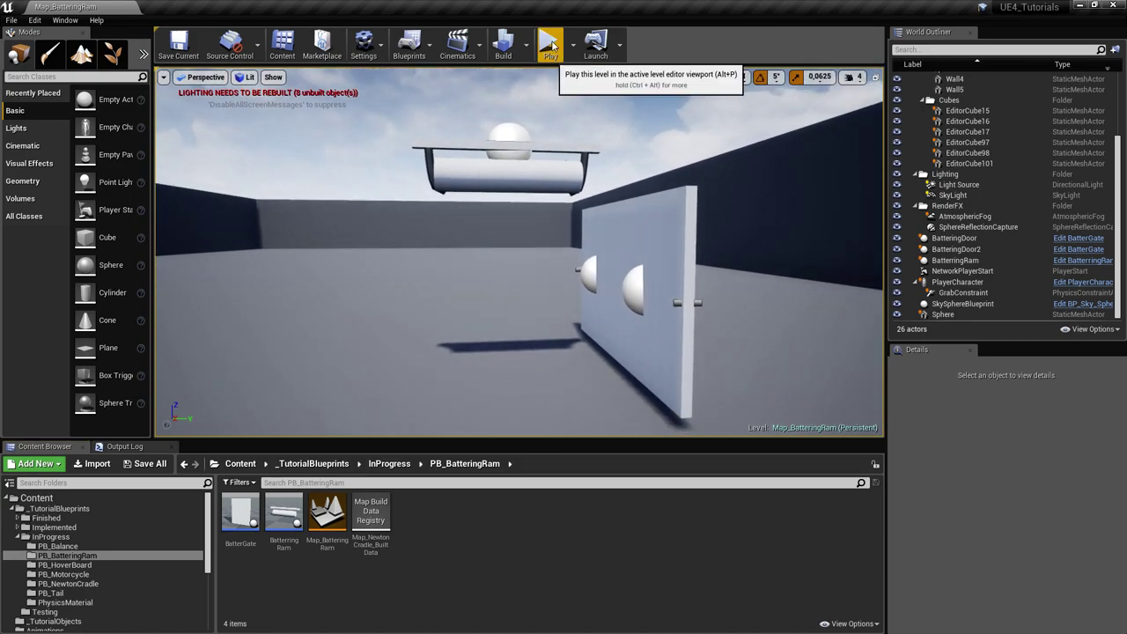
pyautogui.click(551, 44)
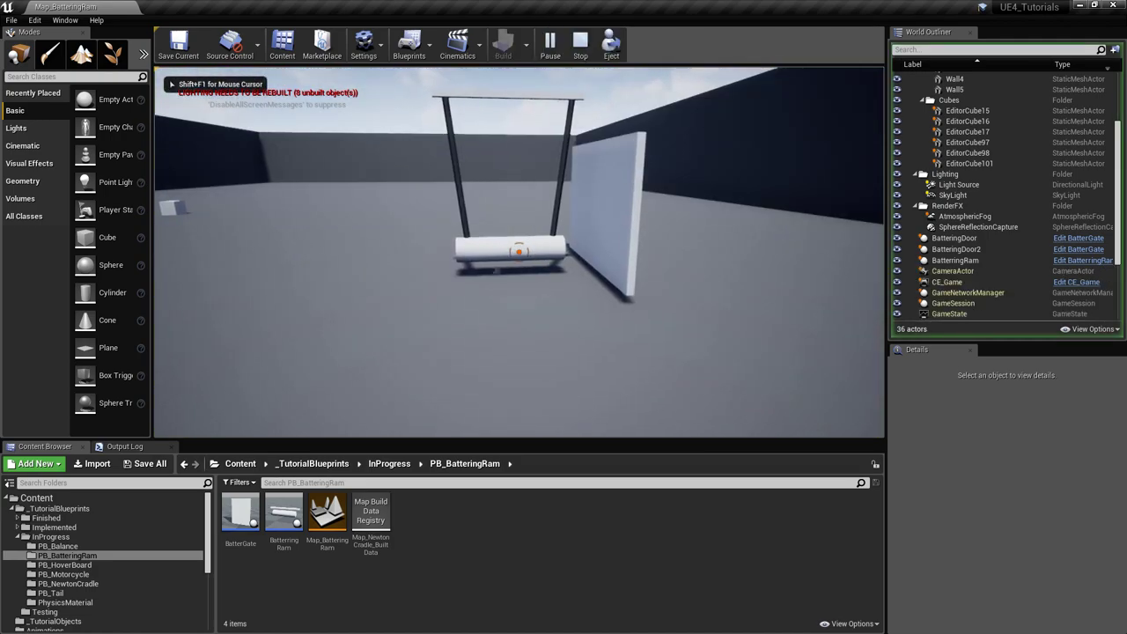
pyautogui.moveTo(518, 252); pyautogui.dragTo(518, 251)
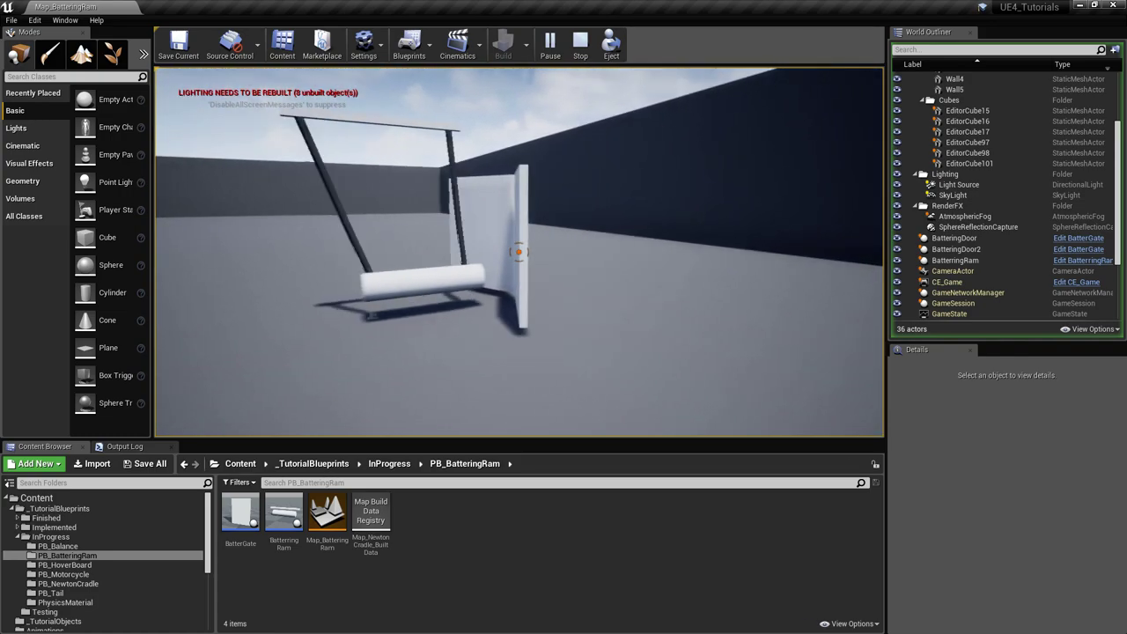
pyautogui.press('w')
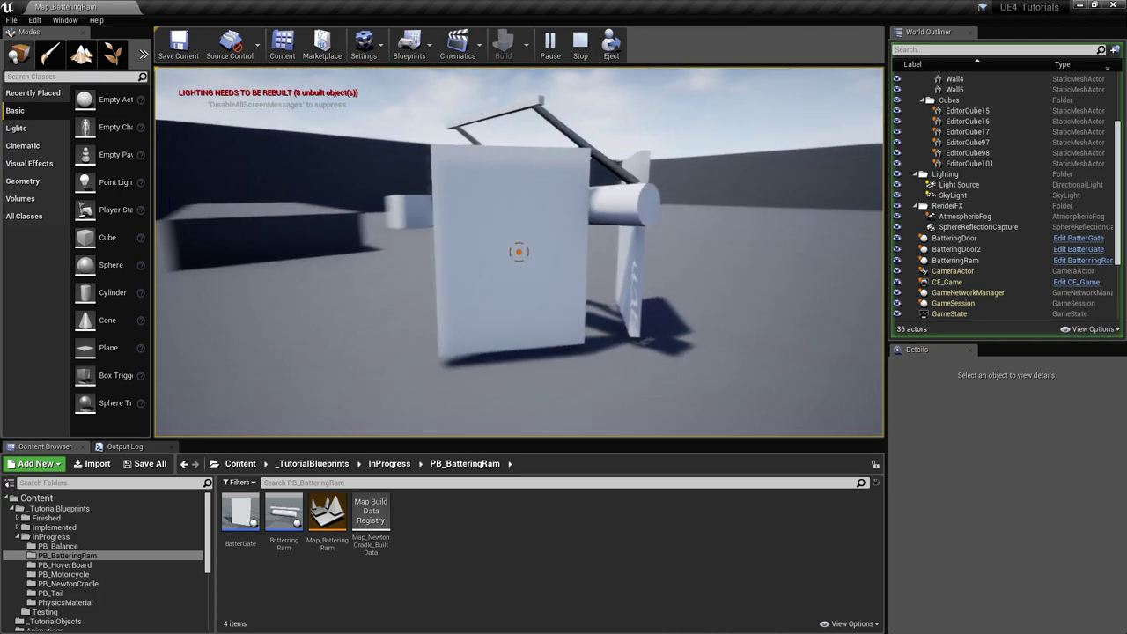
pyautogui.press('a')
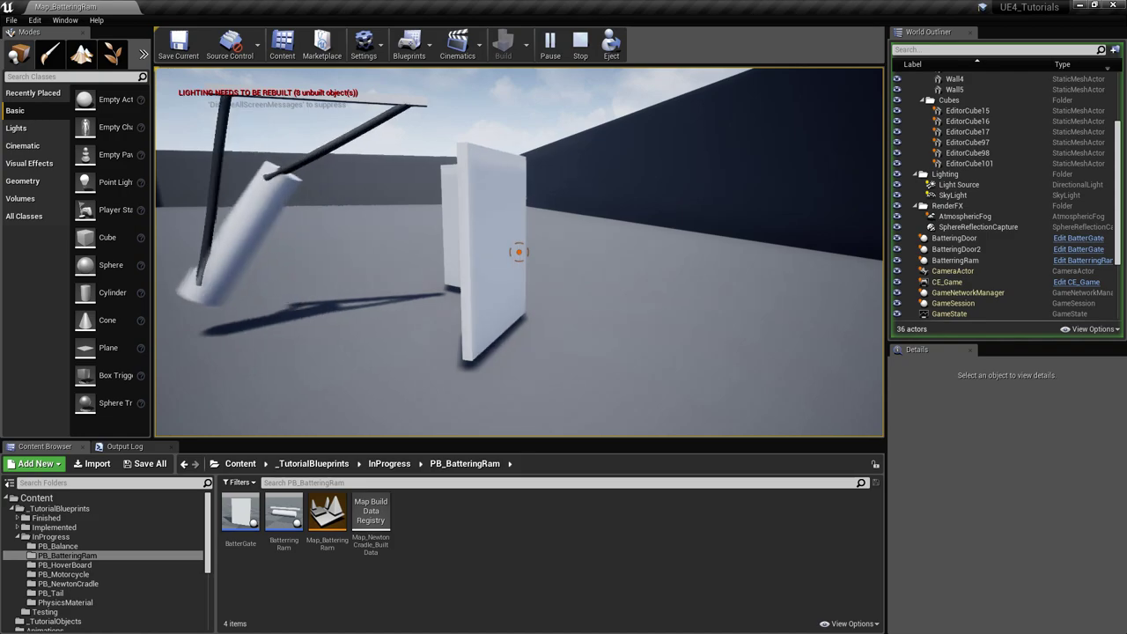
pyautogui.press('Escape')
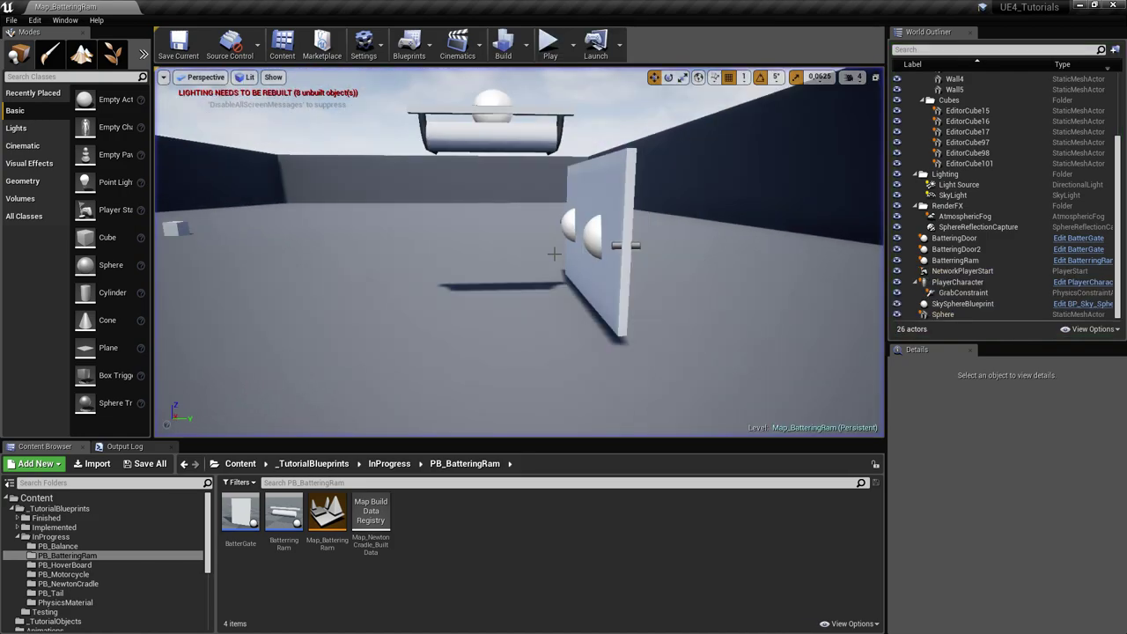
# Create an Actor Blueprint class named BR in the PB_BatteringRam folder and open it for editing
pyautogui.rightClick(421, 528)
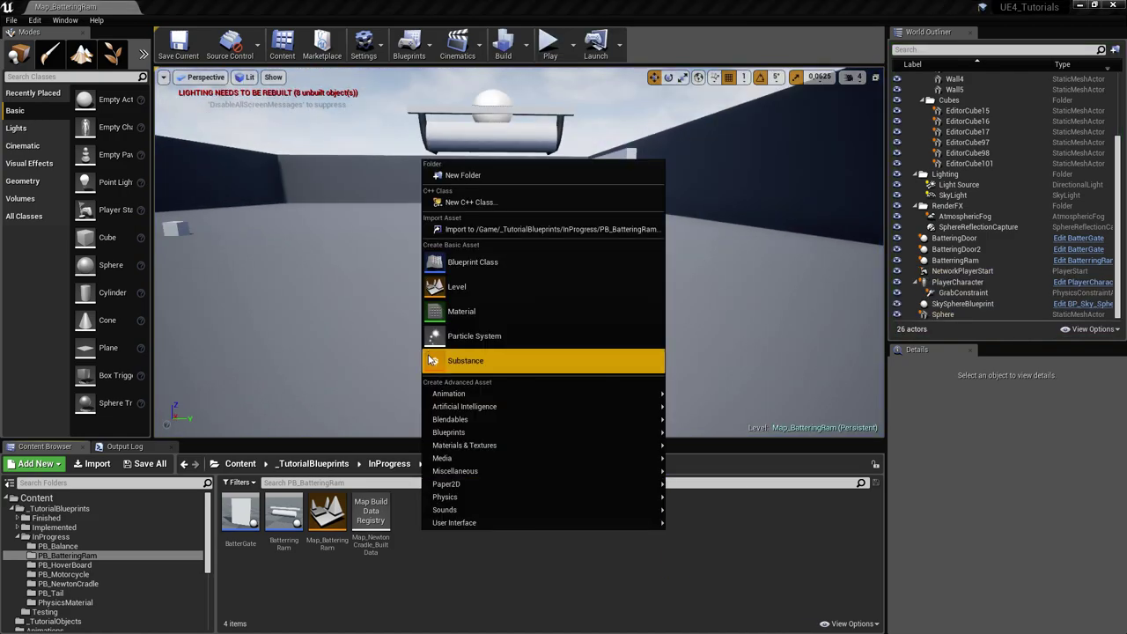
pyautogui.click(506, 266)
pyautogui.click(457, 211)
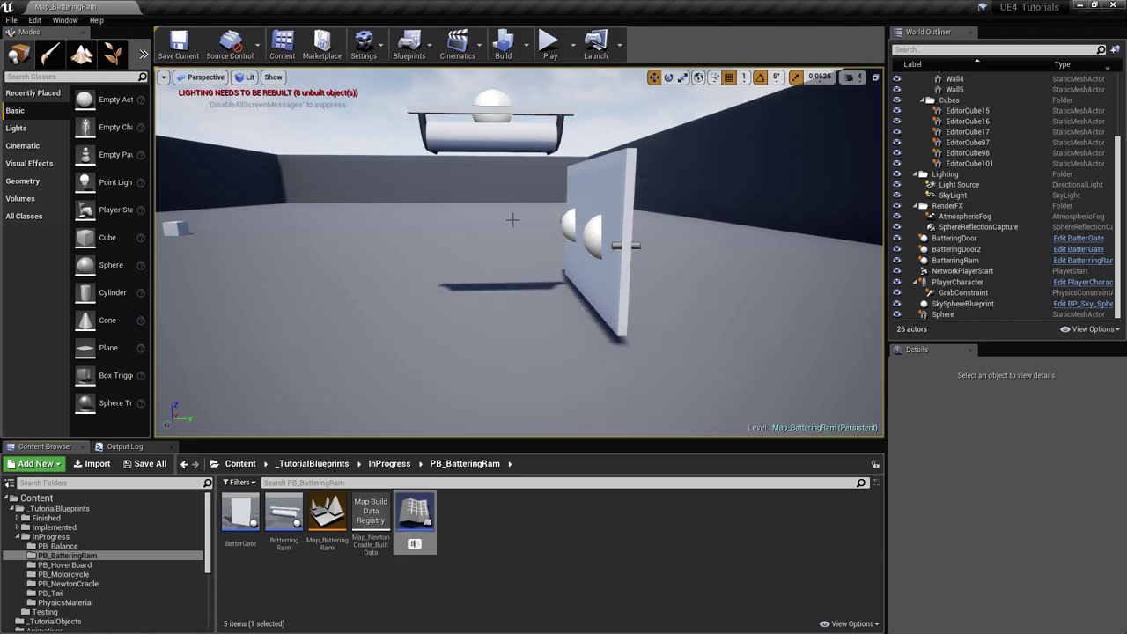
pyautogui.press('Return')
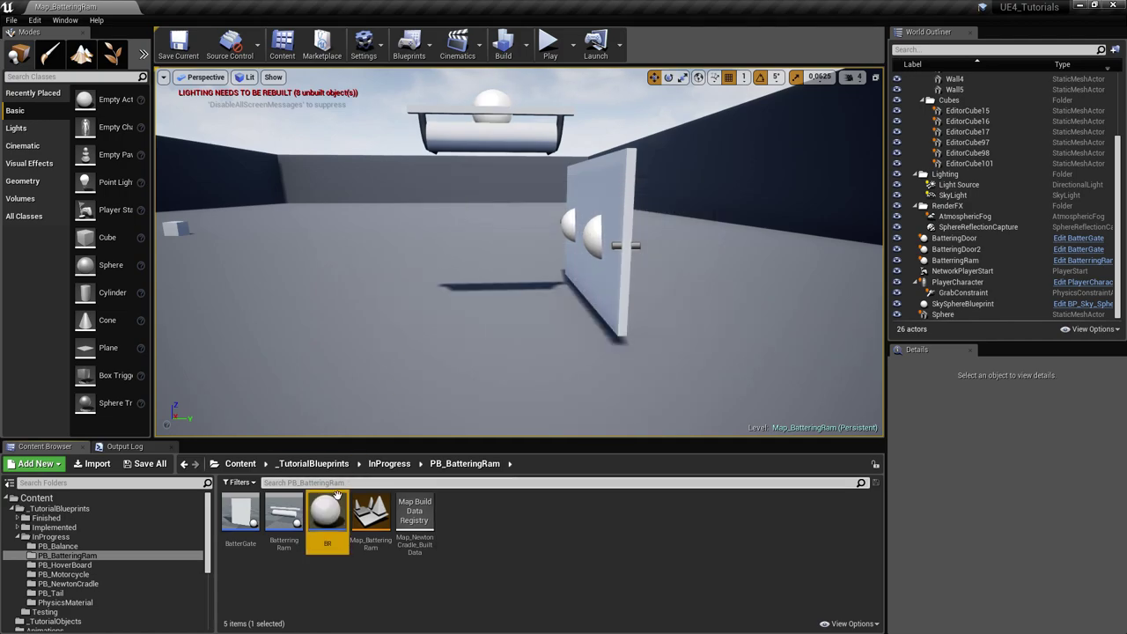
pyautogui.doubleClick(327, 515)
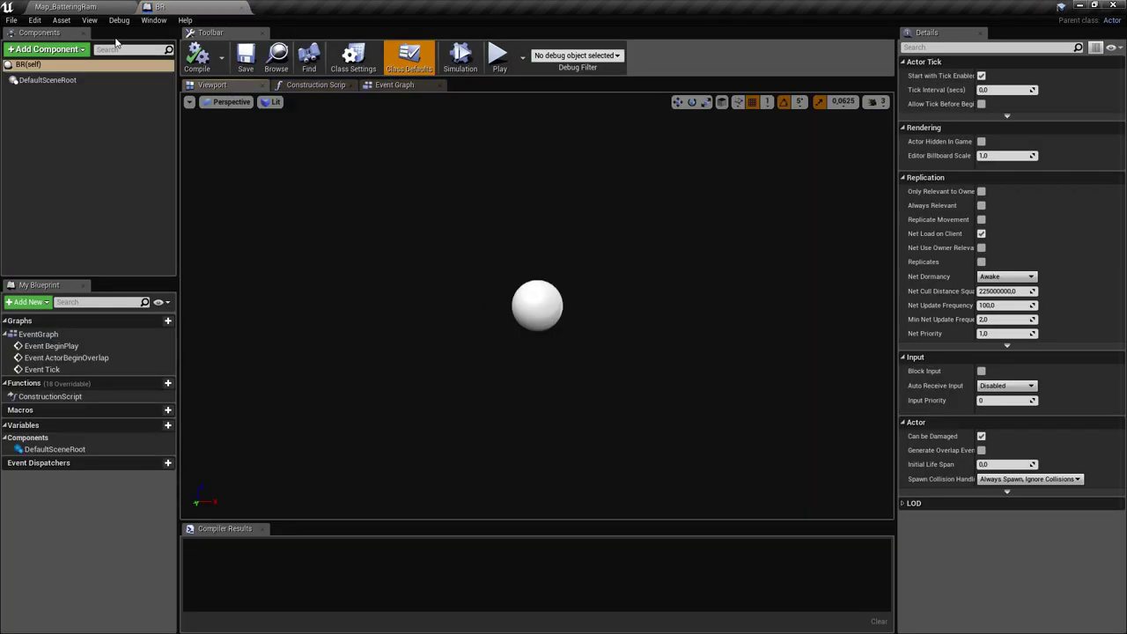
# Add a Cube component under the default scene root and name it Base
pyautogui.click(78, 53)
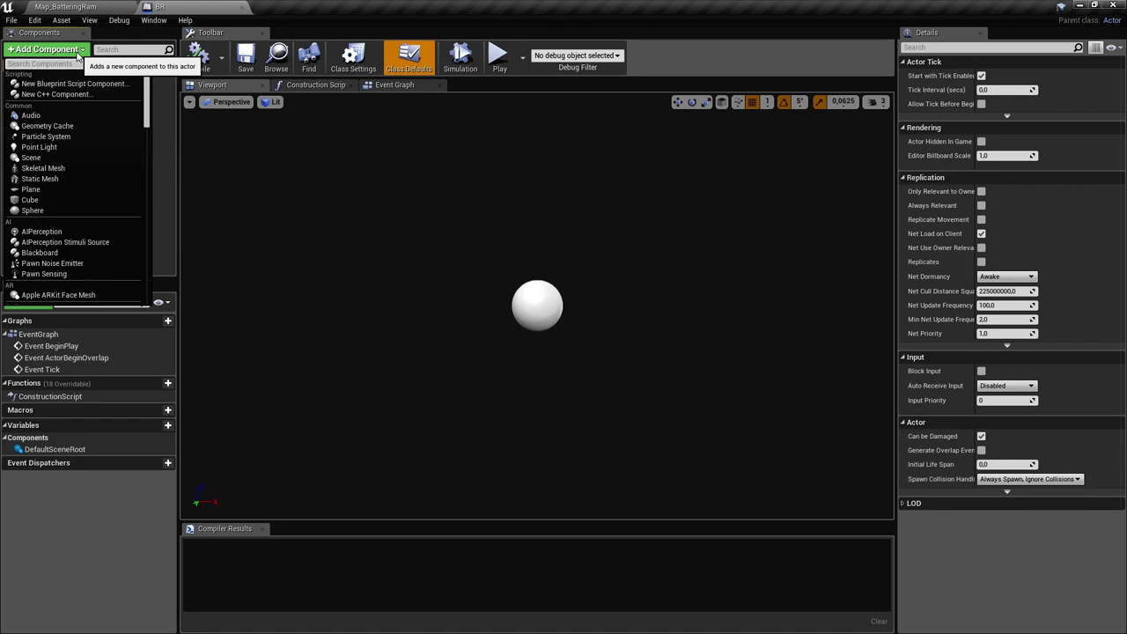
pyautogui.write('b')
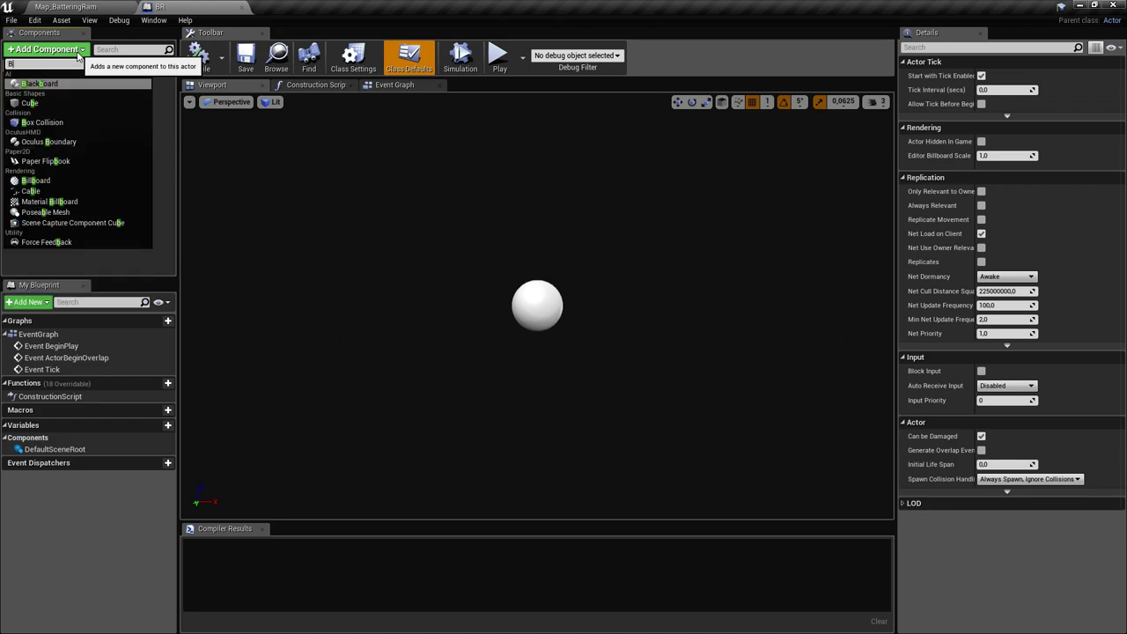
pyautogui.press('BackSpace')
pyautogui.write('cube')
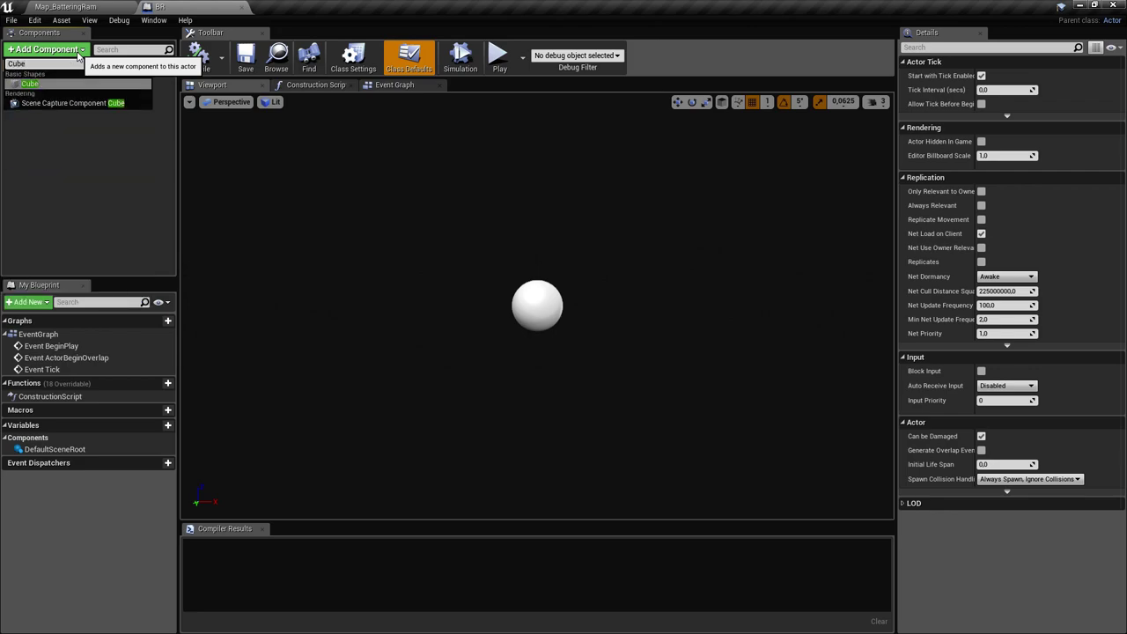
pyautogui.press('Return')
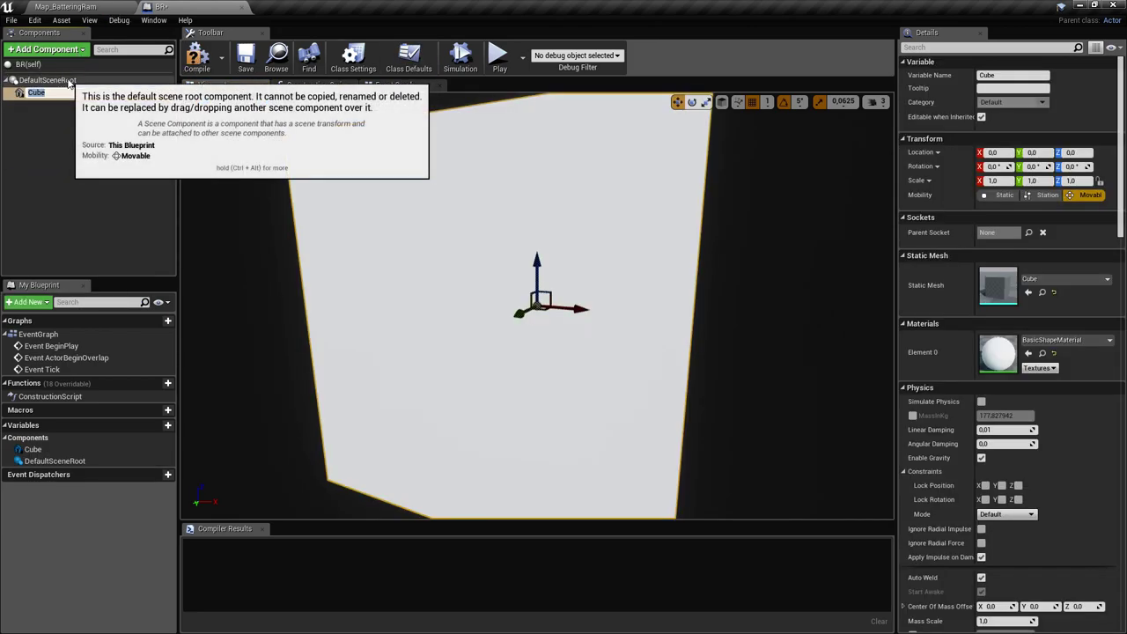
pyautogui.press('Return')
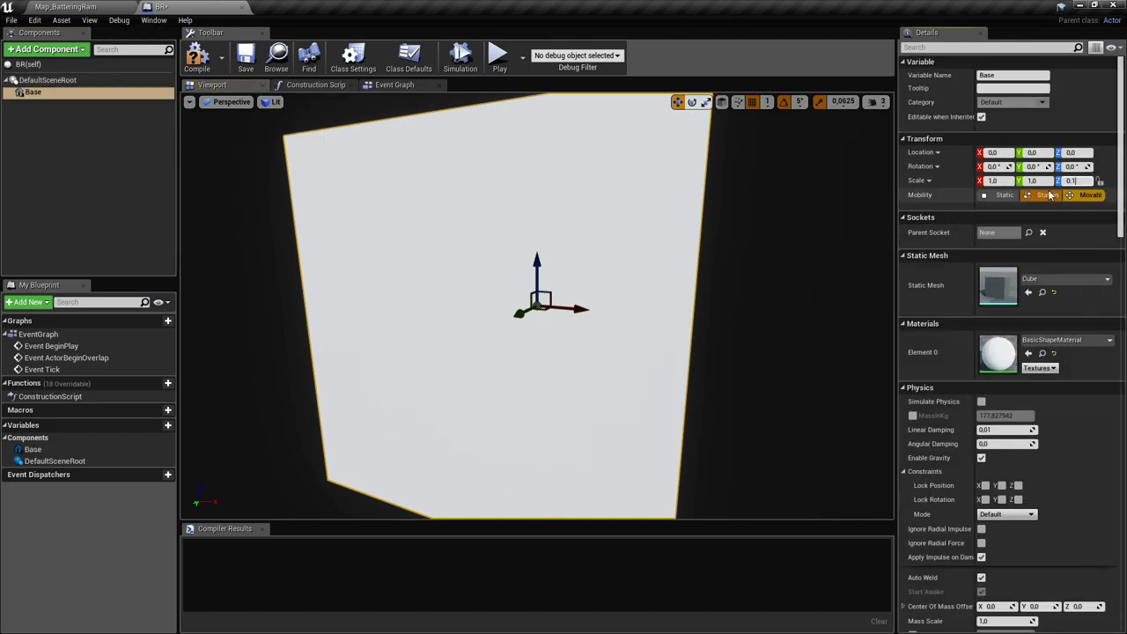
# Set the Base cube's Y and Z scale to 0.1 and compile the Blueprint
pyautogui.click(1043, 180)
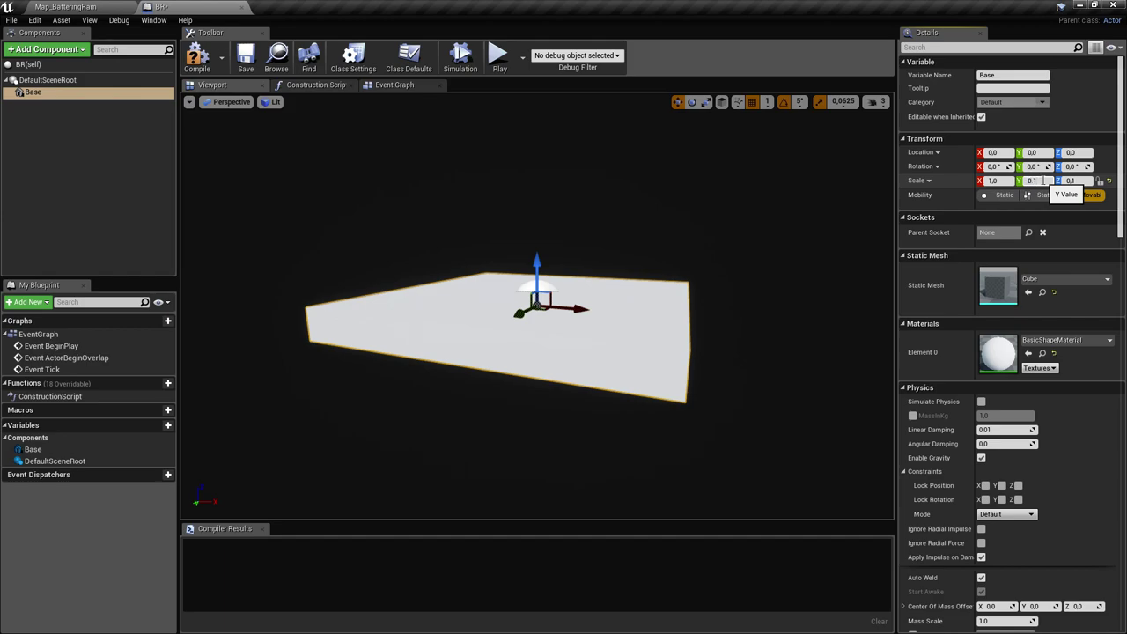
pyautogui.press('Return')
pyautogui.moveTo(633, 299)
pyautogui.mouseDown(button='right')
pyautogui.moveTo(640, 273)
pyautogui.moveTo(651, 305)
pyautogui.moveTo(748, 352)
pyautogui.moveTo(643, 310)
pyautogui.mouseUp(button='right')
pyautogui.moveTo(589, 370); pyautogui.dragTo(495, 231)
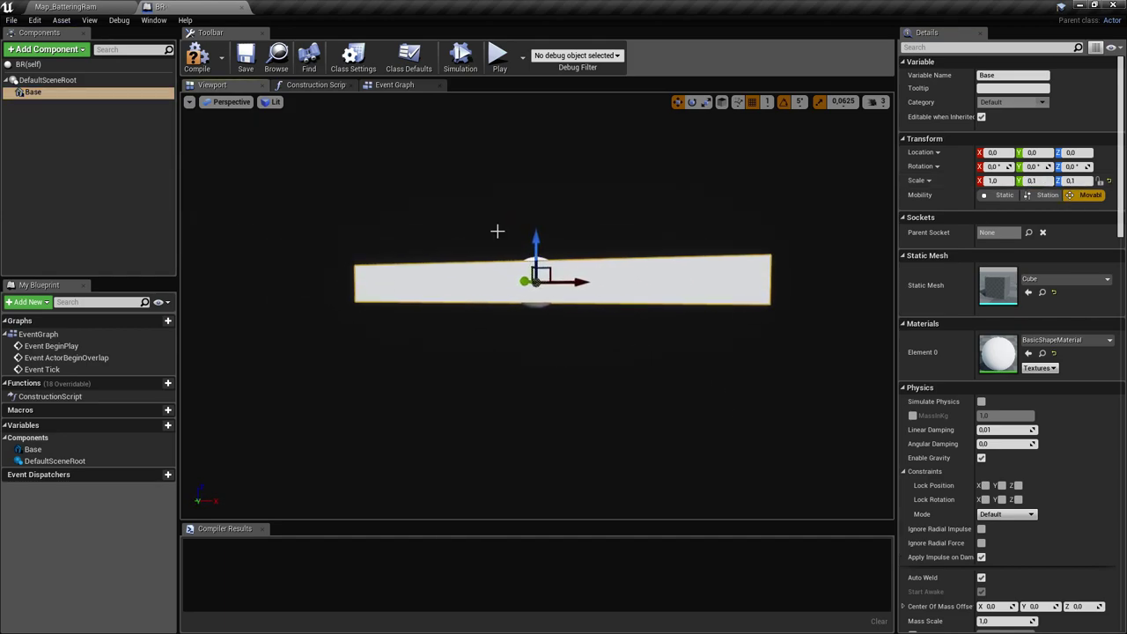
pyautogui.click(196, 58)
# Add a Cylinder component under DefaultSceneRoot and name it Log
pyautogui.click(48, 79)
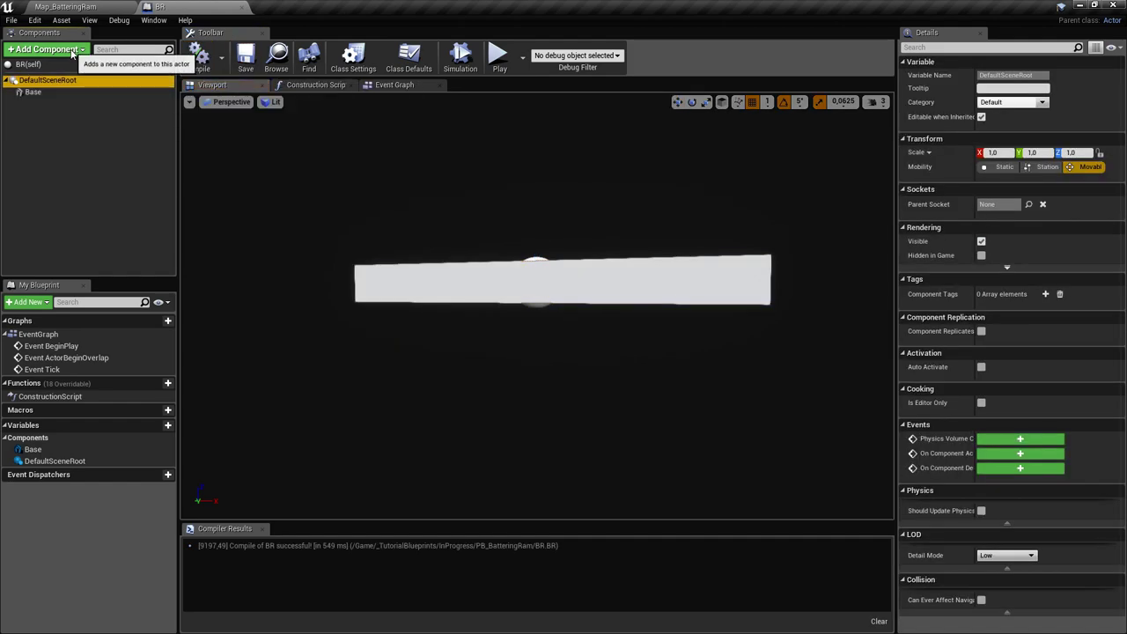
pyautogui.click(80, 51)
pyautogui.write('cyl')
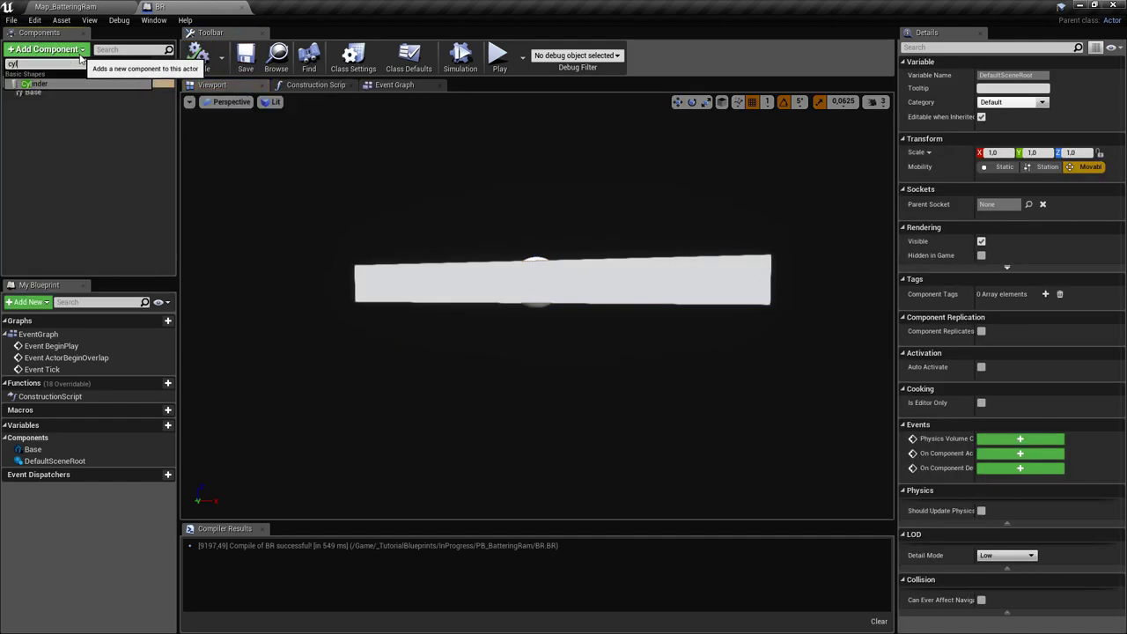
pyautogui.press('Return')
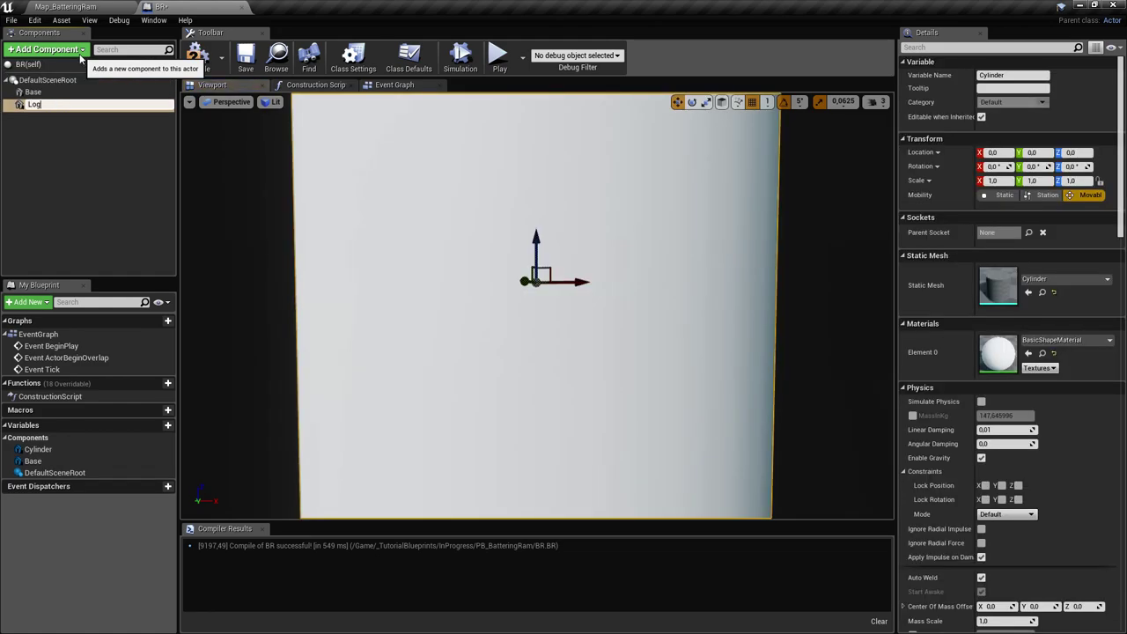
pyautogui.press('Return')
# Rotate the Log cylinder 90 degrees about its Y axis so it lies horizontally
pyautogui.press('f')
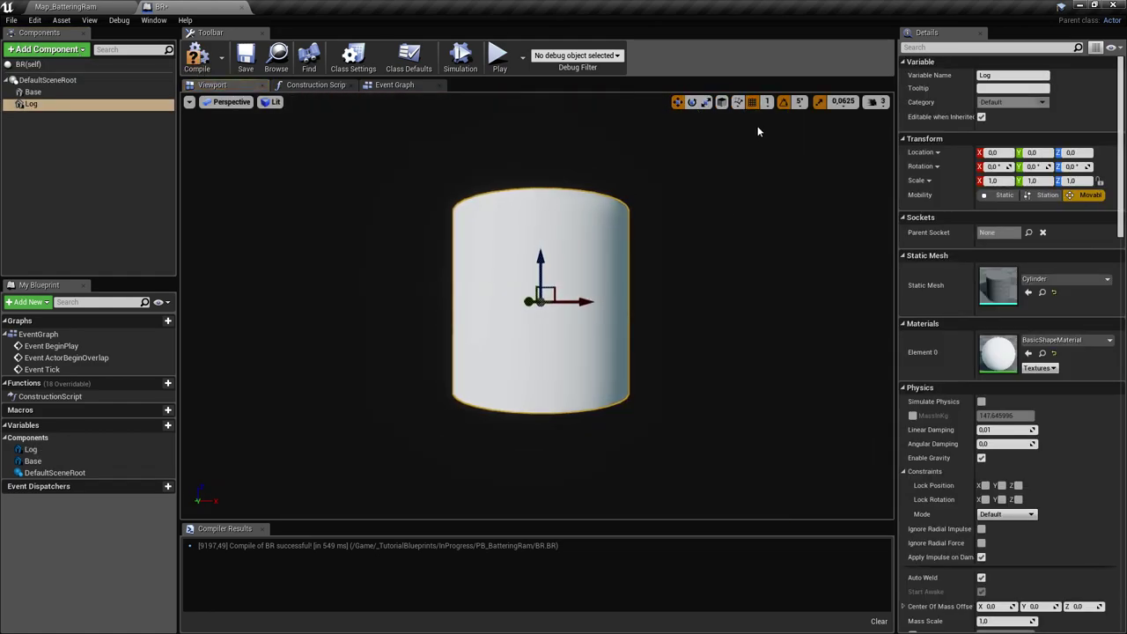
pyautogui.click(692, 102)
pyautogui.moveTo(584, 334); pyautogui.dragTo(540, 390)
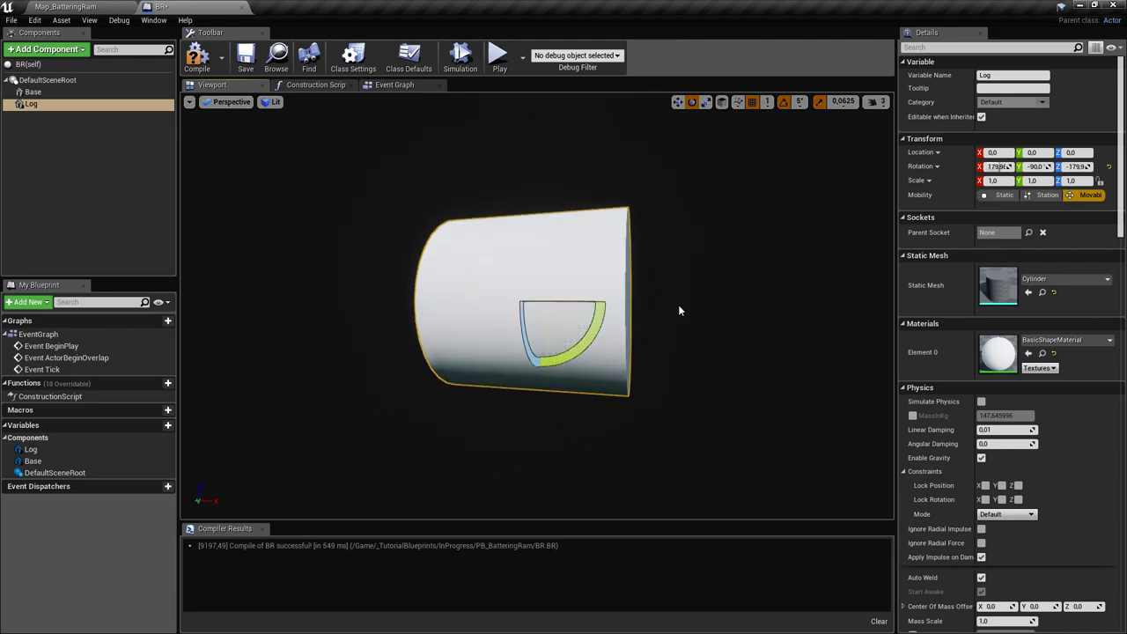
# Set the Log cylinder's X and Y scale to 0.3
pyautogui.click(1089, 181)
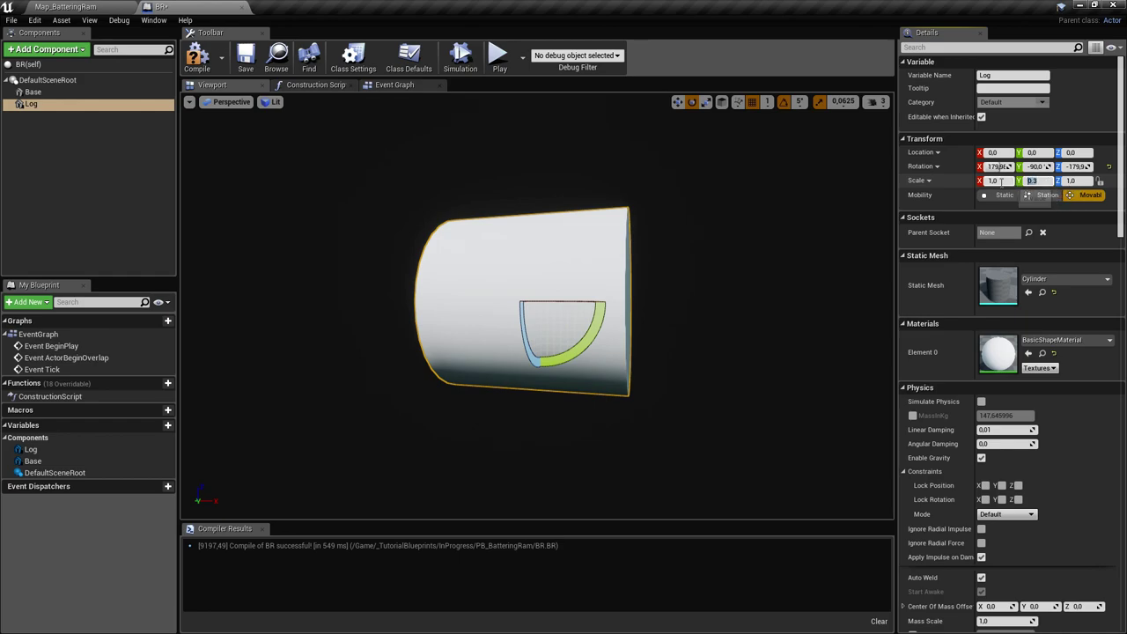
pyautogui.click(1009, 182)
pyautogui.write('0.3')
pyautogui.press('Tab')
# Move the Log straight down below the Base to a Z location of -22 and save the Blueprint
pyautogui.moveTo(755, 180); pyautogui.dragTo(678, 174, button='right')
pyautogui.click(677, 102)
pyautogui.moveTo(586, 363); pyautogui.dragTo(584, 407)
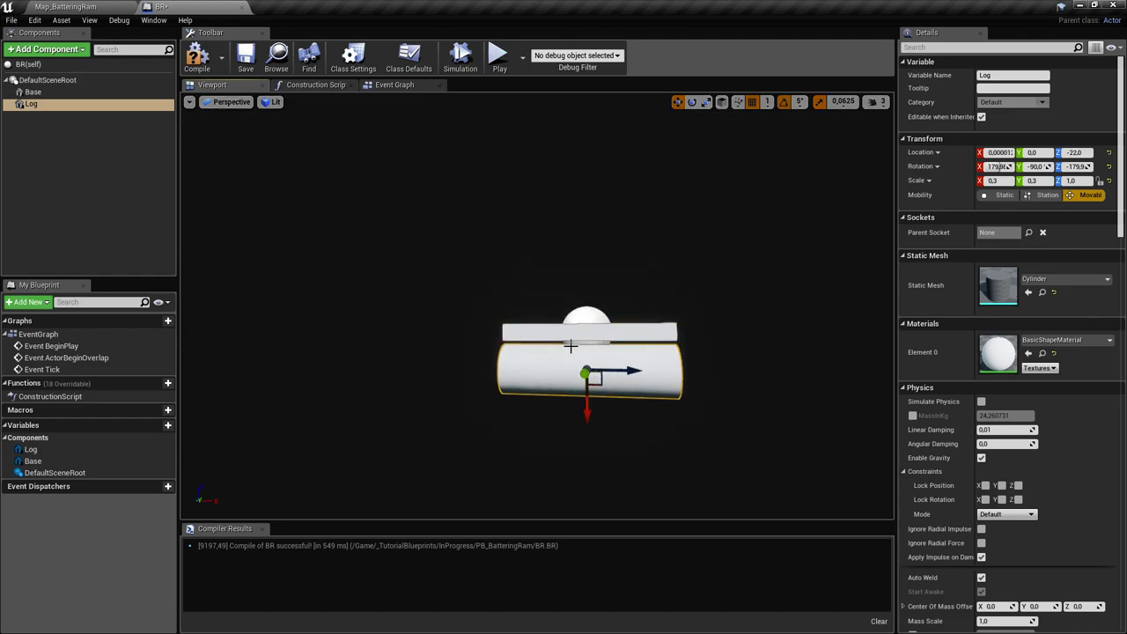
pyautogui.hotkey('ctrl', 's')
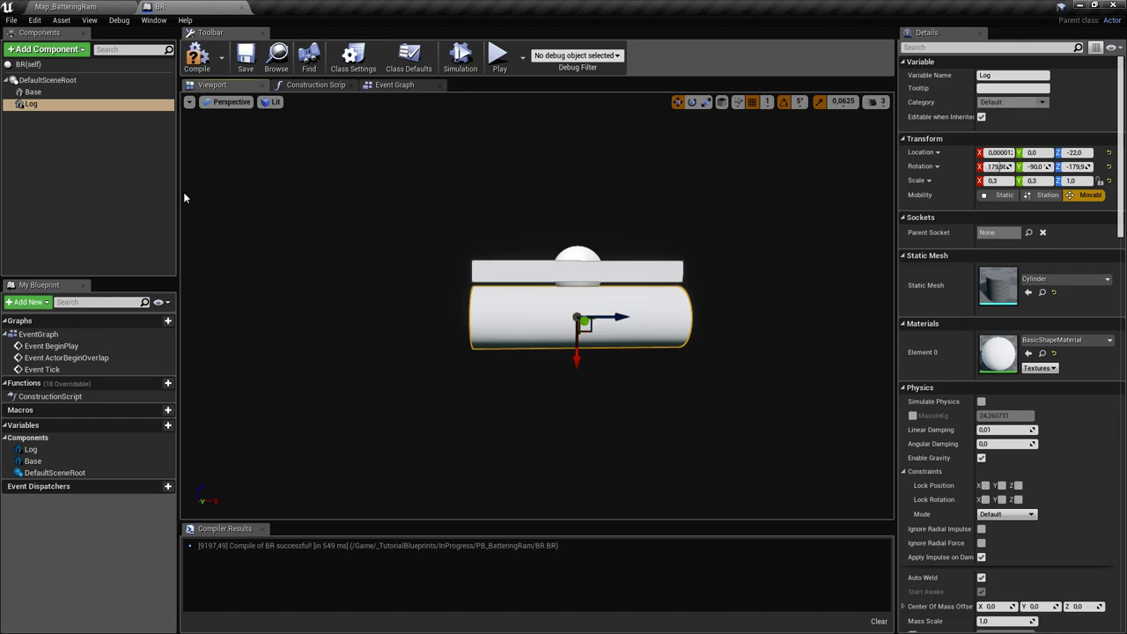
# Add a Physics Constraint component under DefaultSceneRoot and name it RearRope
pyautogui.click(77, 81)
pyautogui.click(74, 51)
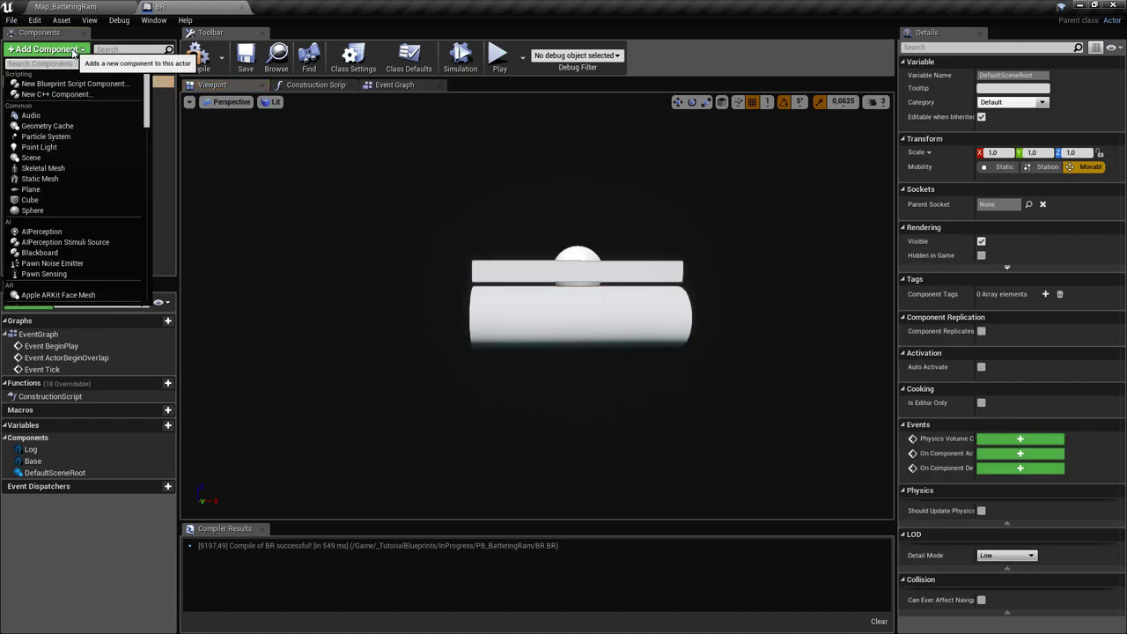
pyautogui.write('constr')
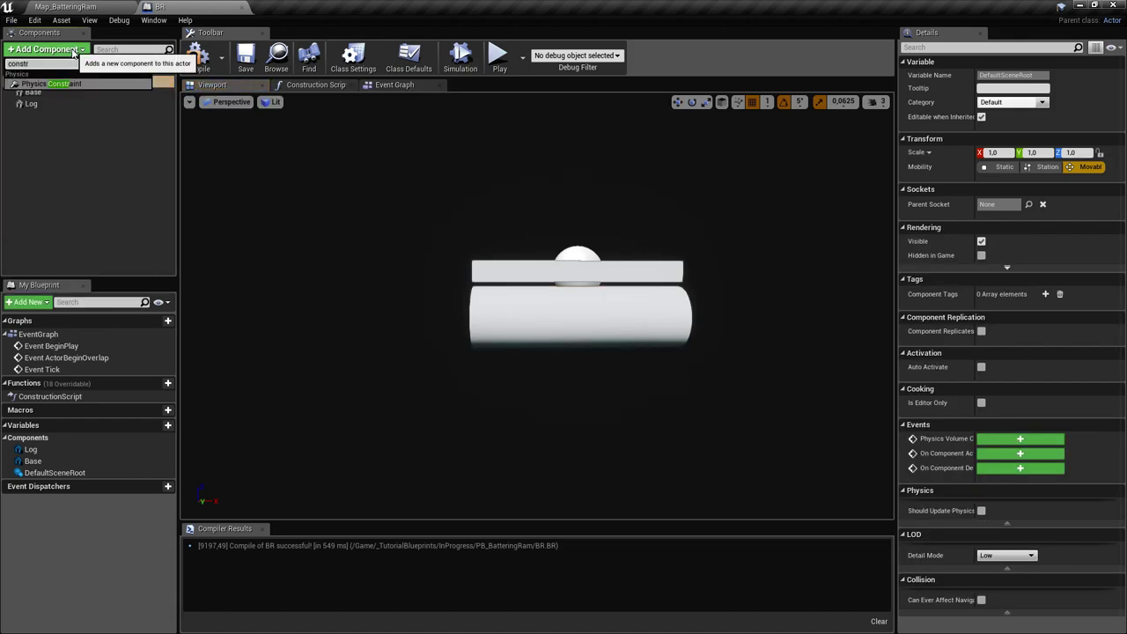
pyautogui.press('Return')
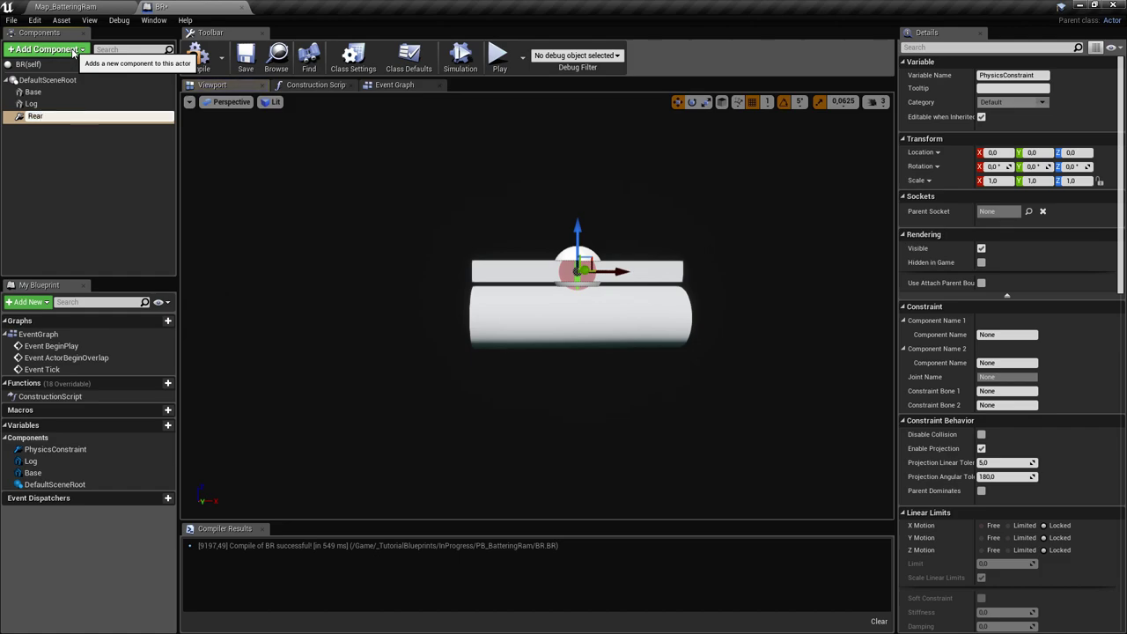
pyautogui.press('Return')
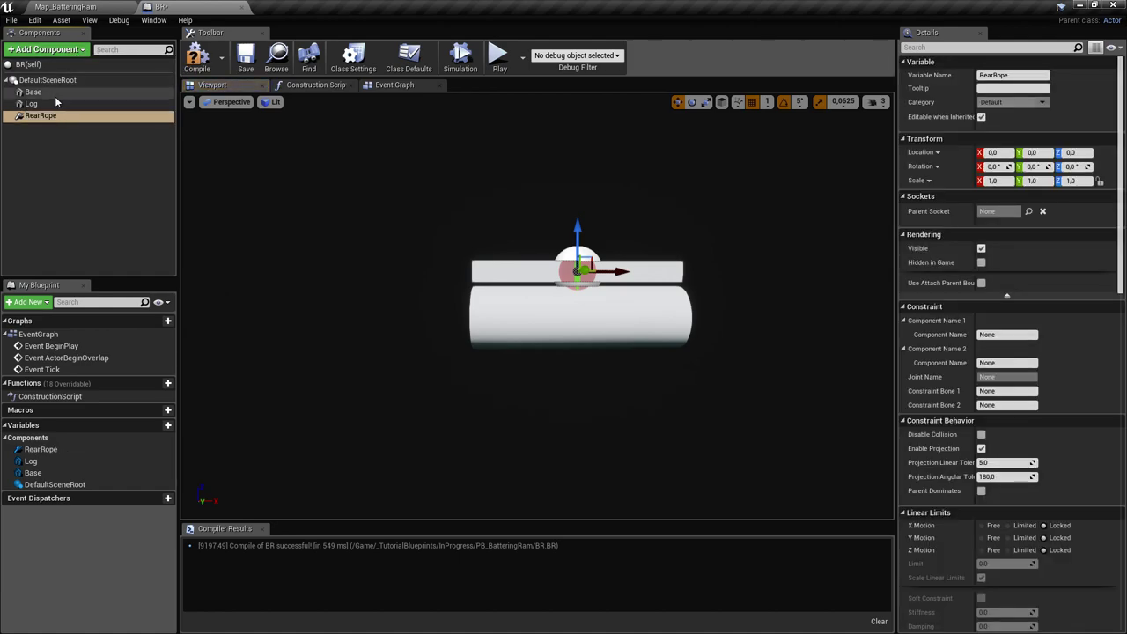
# Duplicate the RearRope constraint and name the copy FrontRope
pyautogui.rightClick(56, 117)
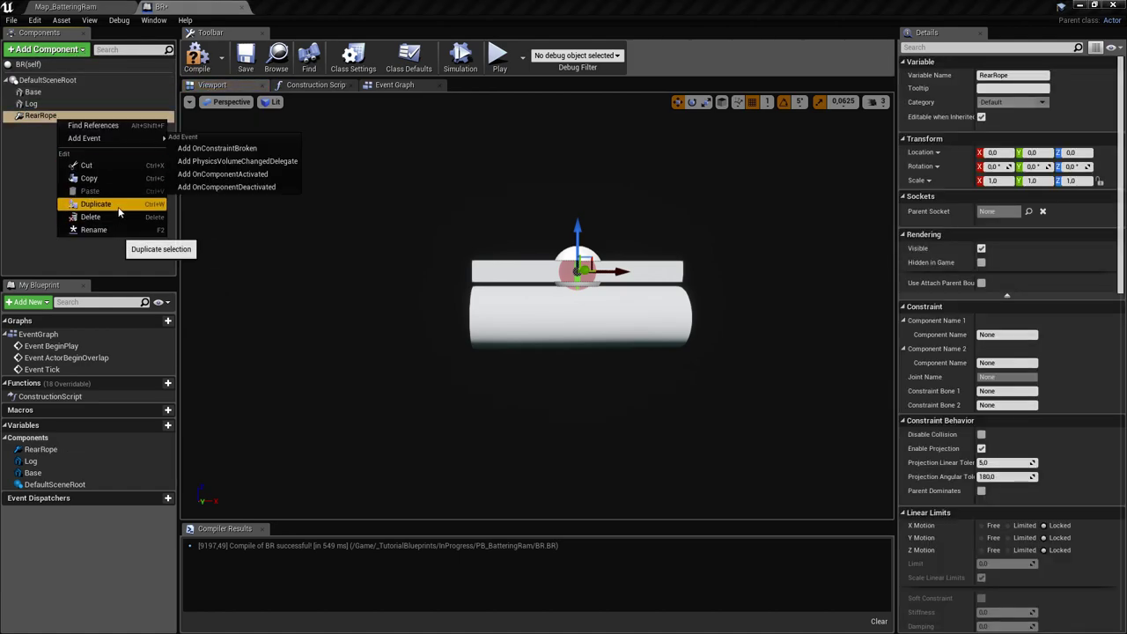
pyautogui.click(95, 203)
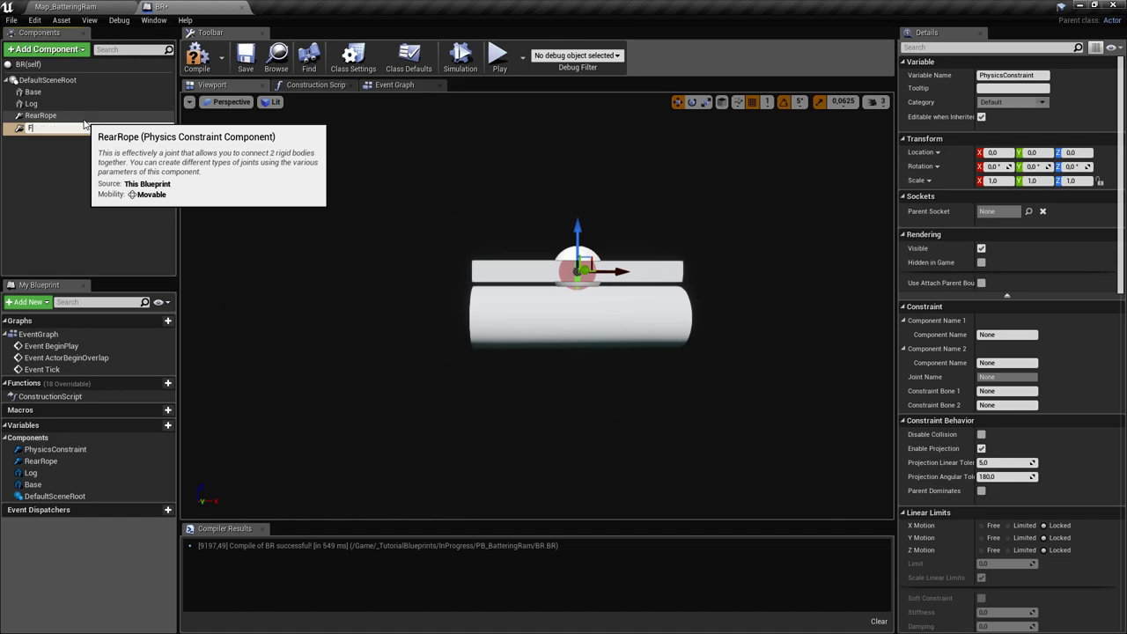
pyautogui.write('FrontRope')
pyautogui.press('Return')
# Set Component Name 1 of both the RearRope and FrontRope constraints to Log
pyautogui.keyDown('ctrl'); pyautogui.click(80, 119); pyautogui.keyUp('ctrl')
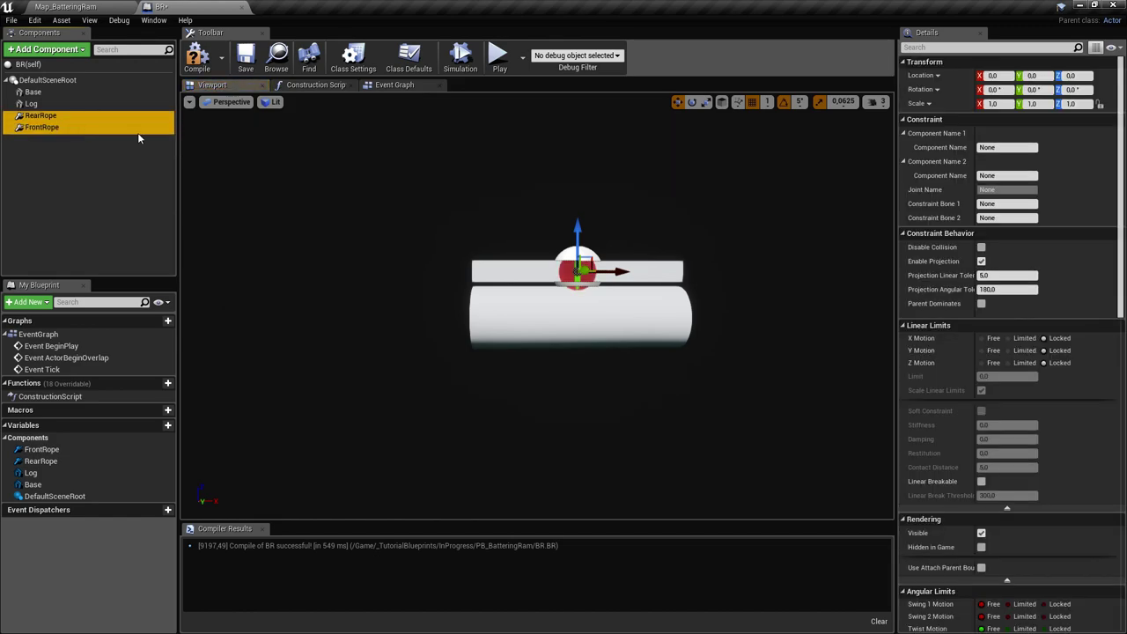
pyautogui.moveTo(370, 238); pyautogui.dragTo(440, 239, button='right')
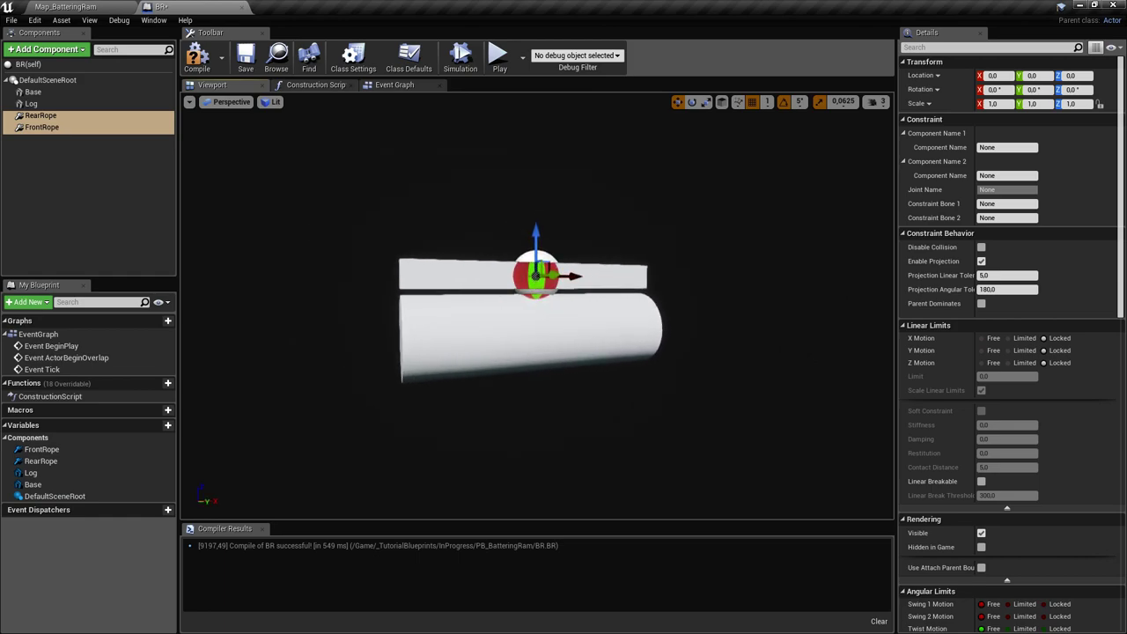
pyautogui.moveTo(520, 230); pyautogui.dragTo(520, 220, button='right')
pyautogui.moveTo(495, 212); pyautogui.dragTo(533, 205)
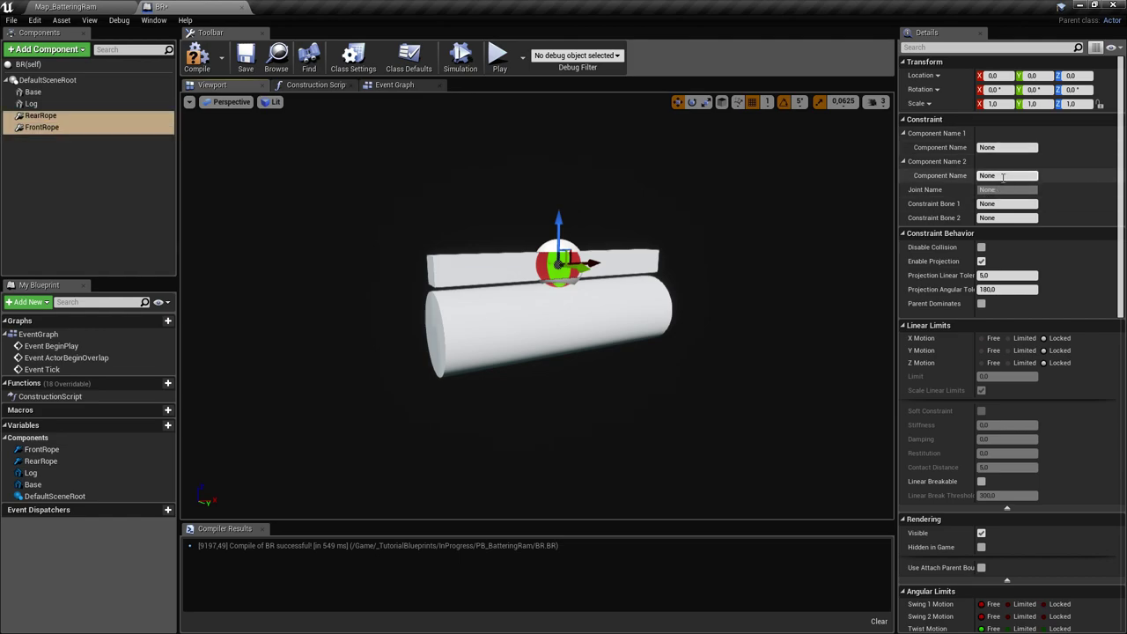
pyautogui.moveTo(766, 249); pyautogui.dragTo(642, 221, button='right')
pyautogui.moveTo(734, 262); pyautogui.dragTo(706, 267, button='right')
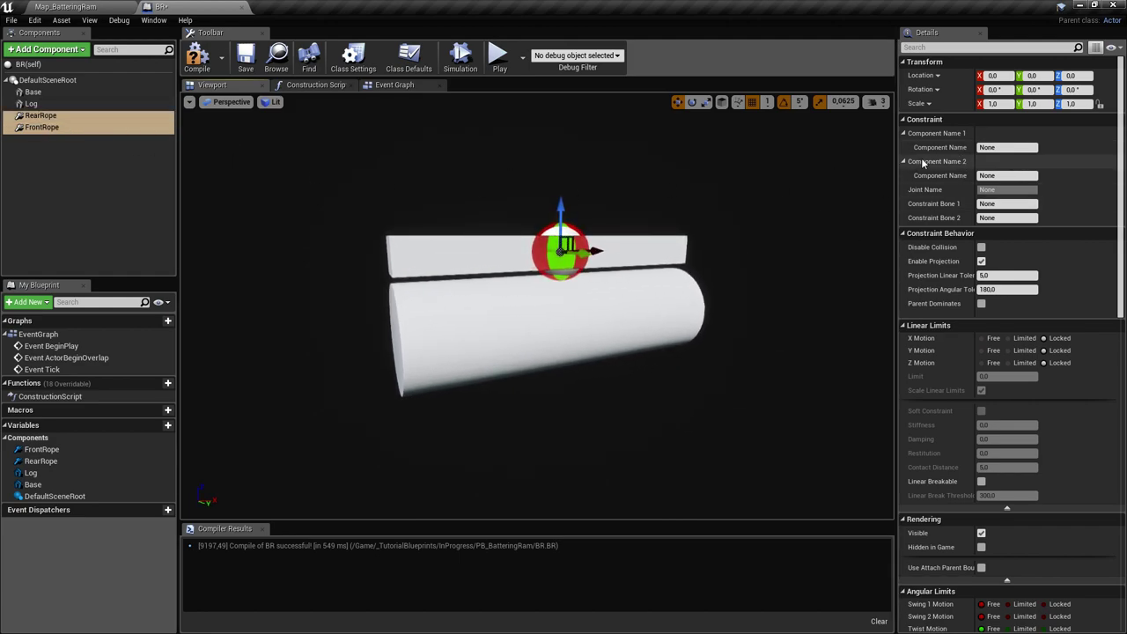
pyautogui.click(1002, 148)
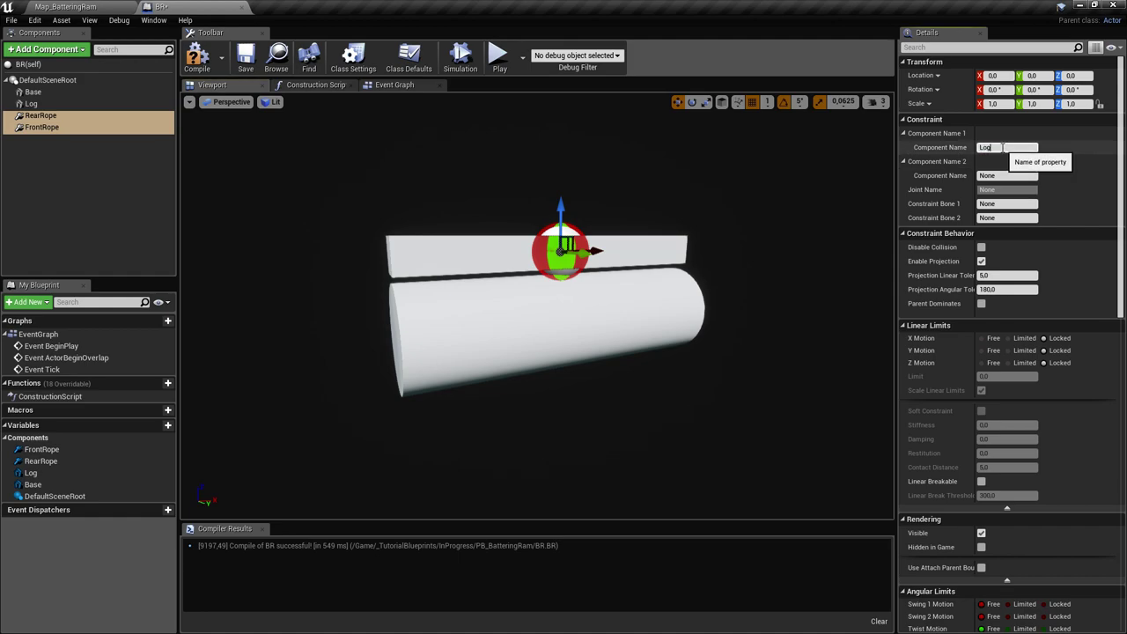
pyautogui.press('Return')
# Examine the Base, the Log and the two rope constraints from several angles
pyautogui.moveTo(734, 308); pyautogui.dragTo(670, 299, button='right')
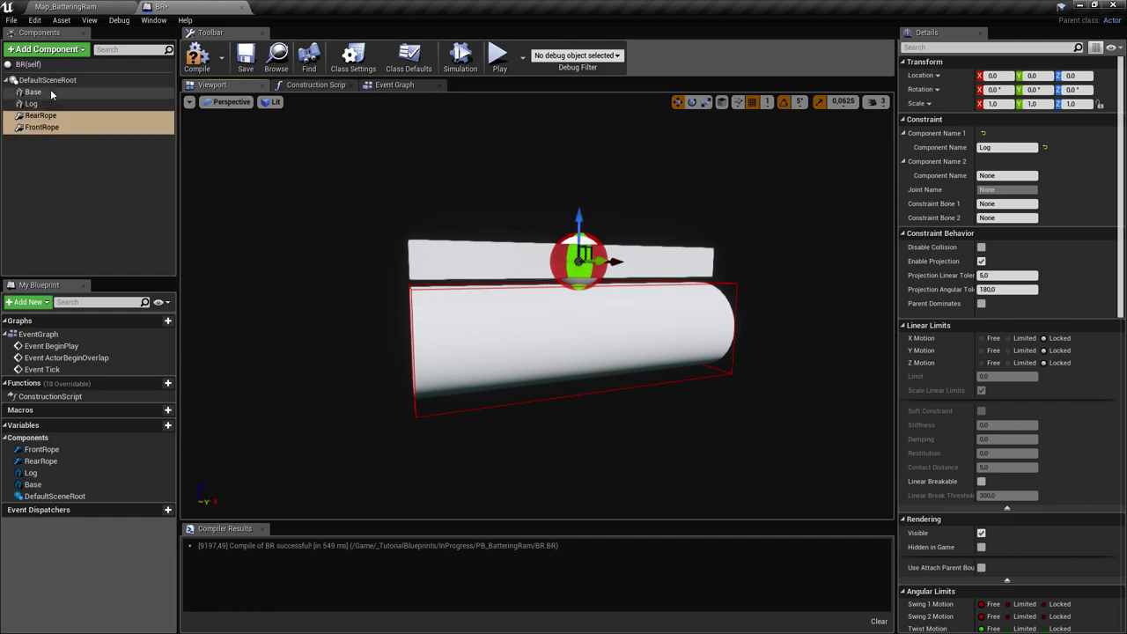
pyautogui.moveTo(53, 84)
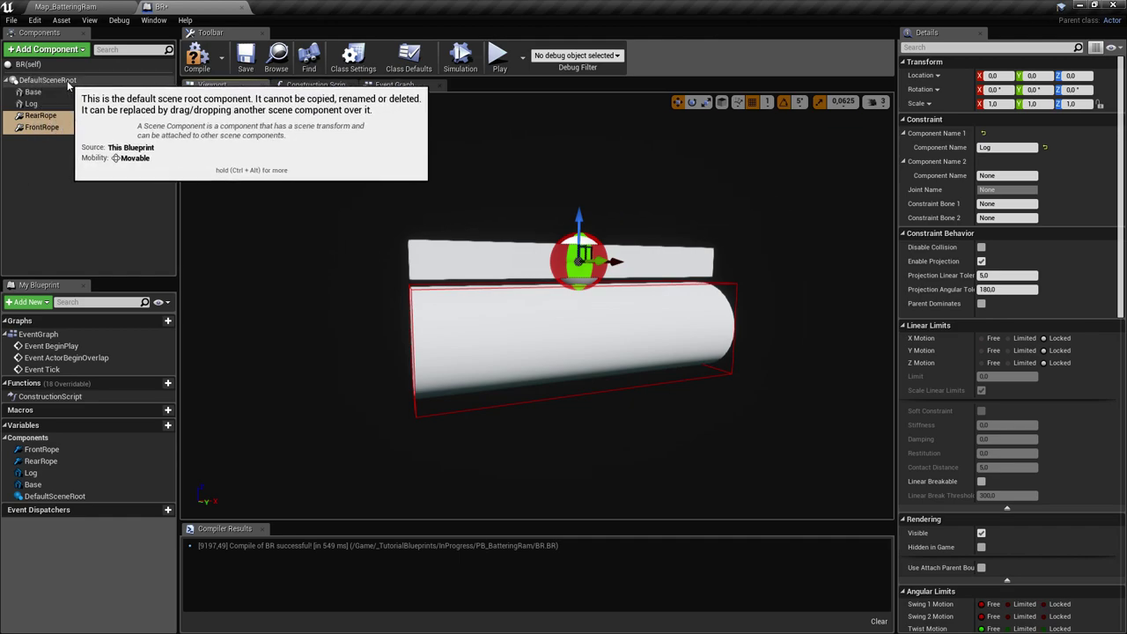
pyautogui.moveTo(385, 264); pyautogui.dragTo(428, 260, button='right')
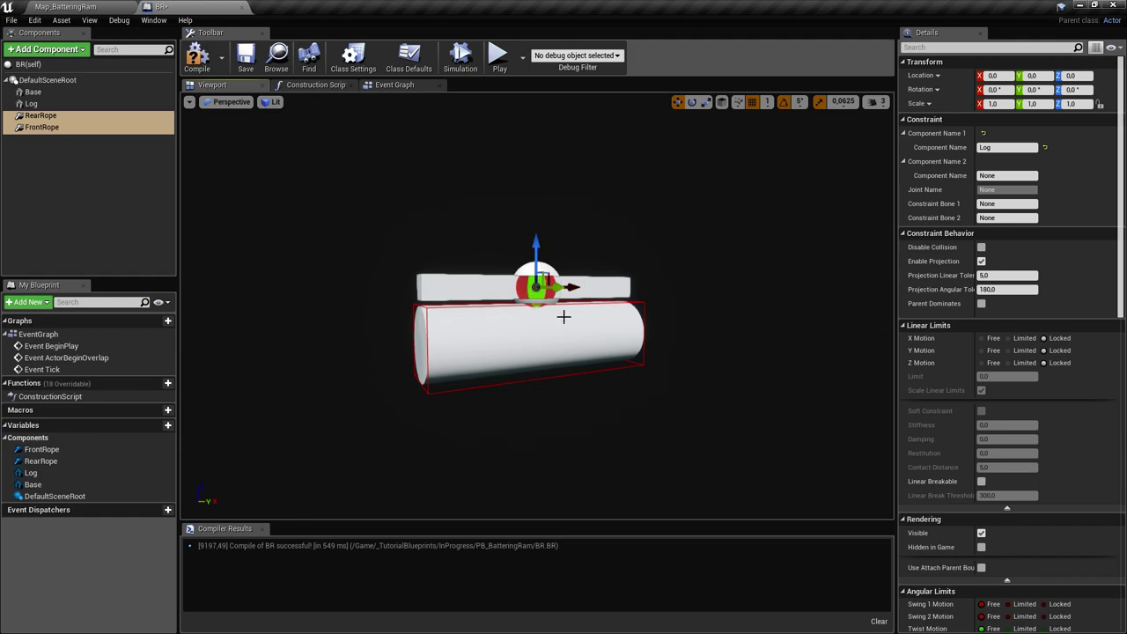
pyautogui.moveTo(564, 317)
pyautogui.mouseDown(button='right')
pyautogui.moveTo(595, 315)
pyautogui.moveTo(573, 317)
pyautogui.mouseUp(button='right')
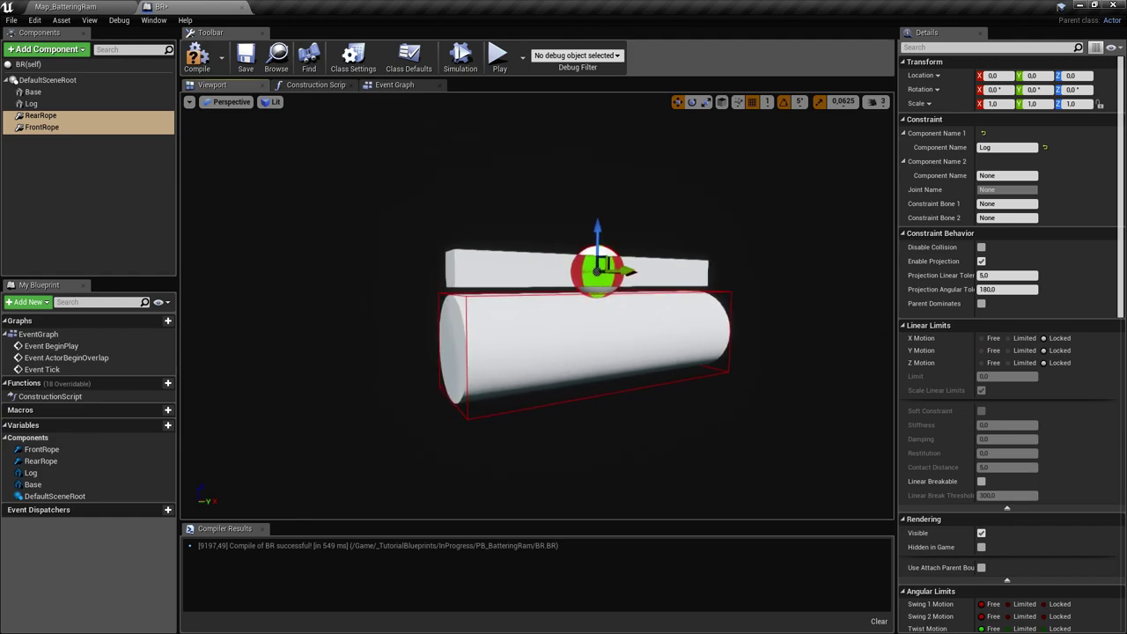
pyautogui.moveTo(546, 299); pyautogui.dragTo(595, 304)
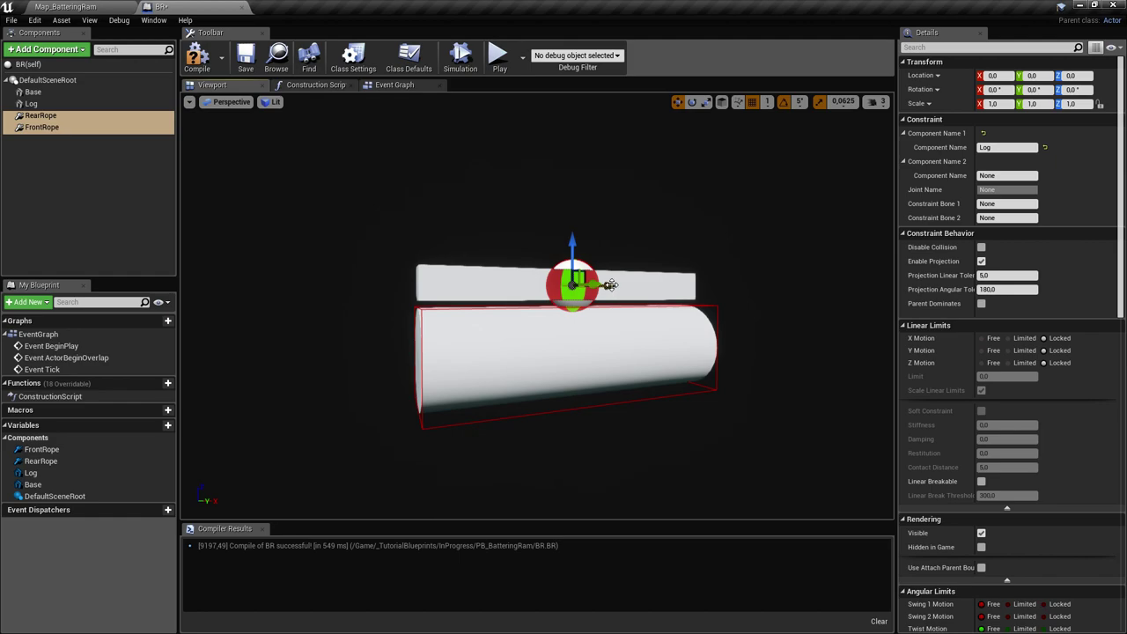
pyautogui.moveTo(594, 291); pyautogui.dragTo(616, 291, button='right')
pyautogui.moveTo(400, 330); pyautogui.dragTo(429, 331, button='right')
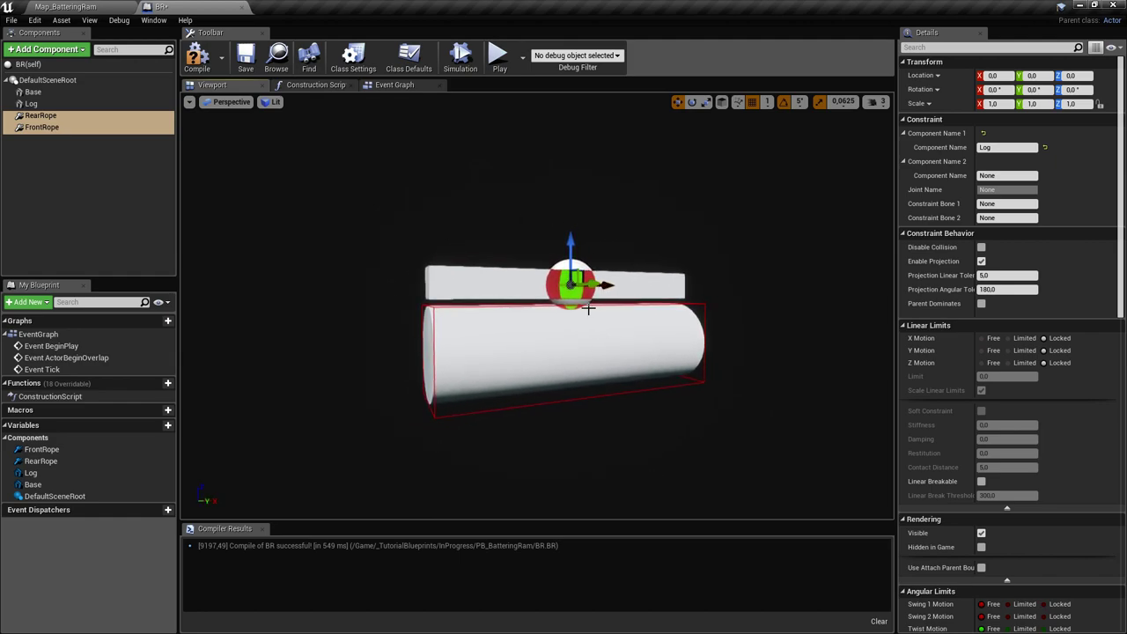
pyautogui.moveTo(588, 308)
pyautogui.mouseDown(button='right')
pyautogui.moveTo(572, 309)
pyautogui.moveTo(598, 307)
pyautogui.mouseUp(button='right')
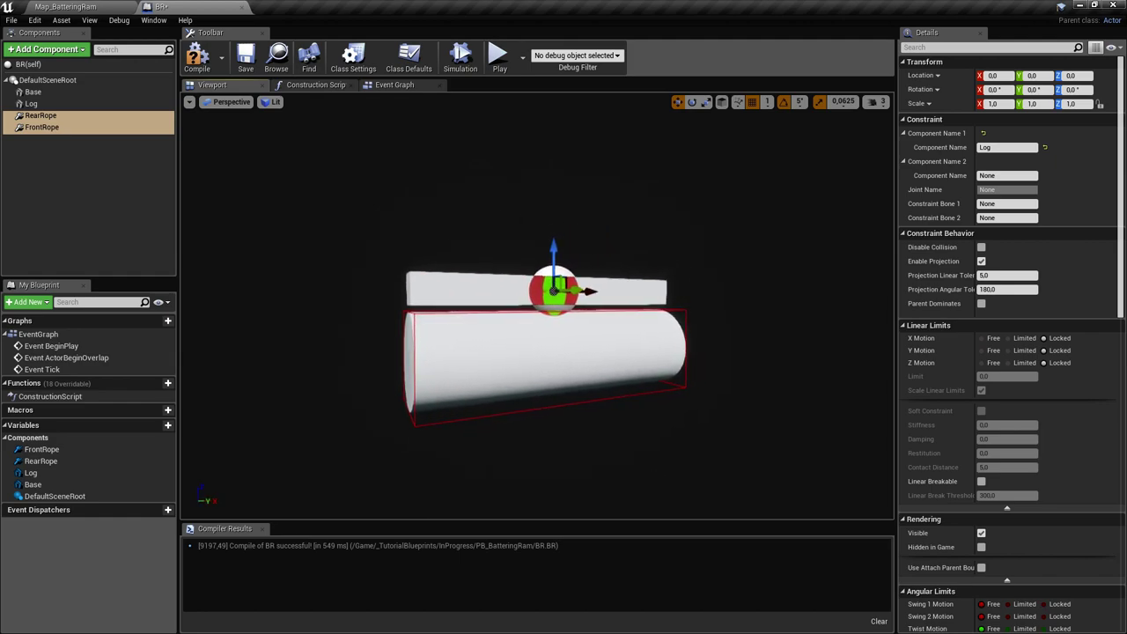
pyautogui.moveTo(563, 310); pyautogui.dragTo(599, 297)
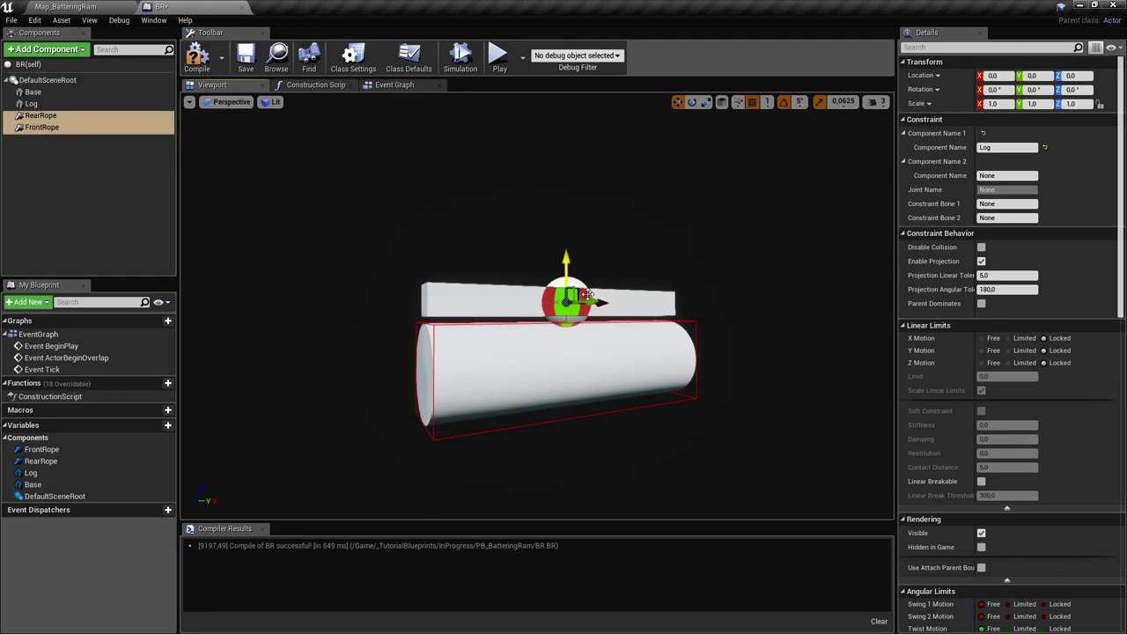
pyautogui.moveTo(587, 295); pyautogui.dragTo(598, 297, button='right')
# Move both rope constraints straight down to a Z location of -10
pyautogui.moveTo(521, 243); pyautogui.dragTo(555, 256, button='right')
pyautogui.moveTo(519, 246); pyautogui.dragTo(507, 273)
pyautogui.scroll(3, 428, 264)
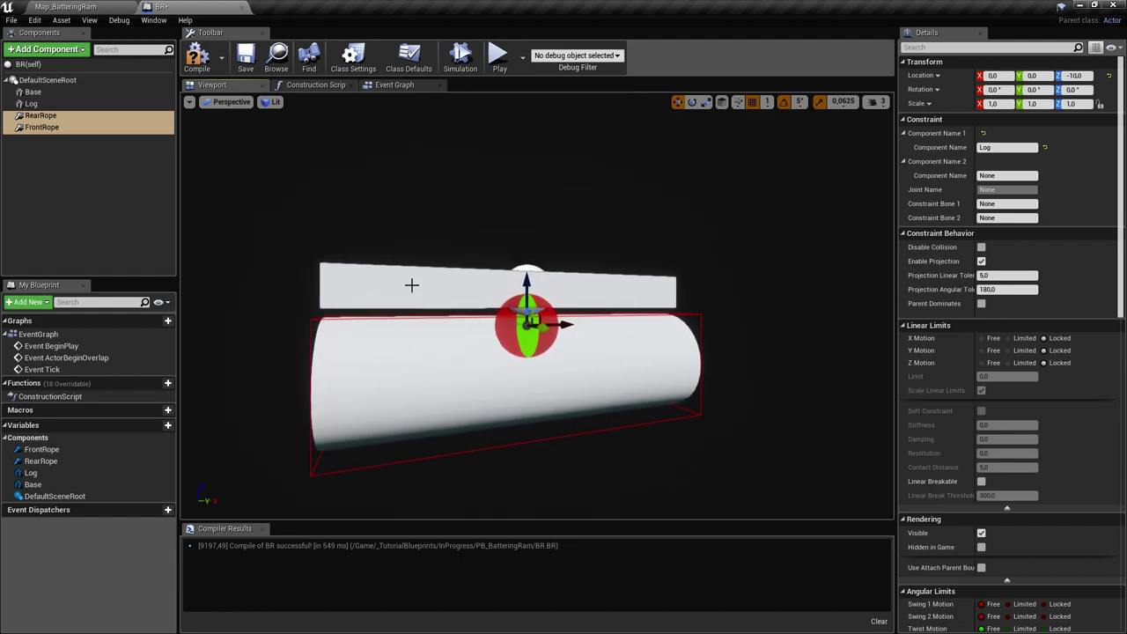
# Move RearRope to an X location of -40 and FrontRope to an X location of 40
pyautogui.click(527, 302)
pyautogui.moveTo(567, 322); pyautogui.dragTo(424, 323)
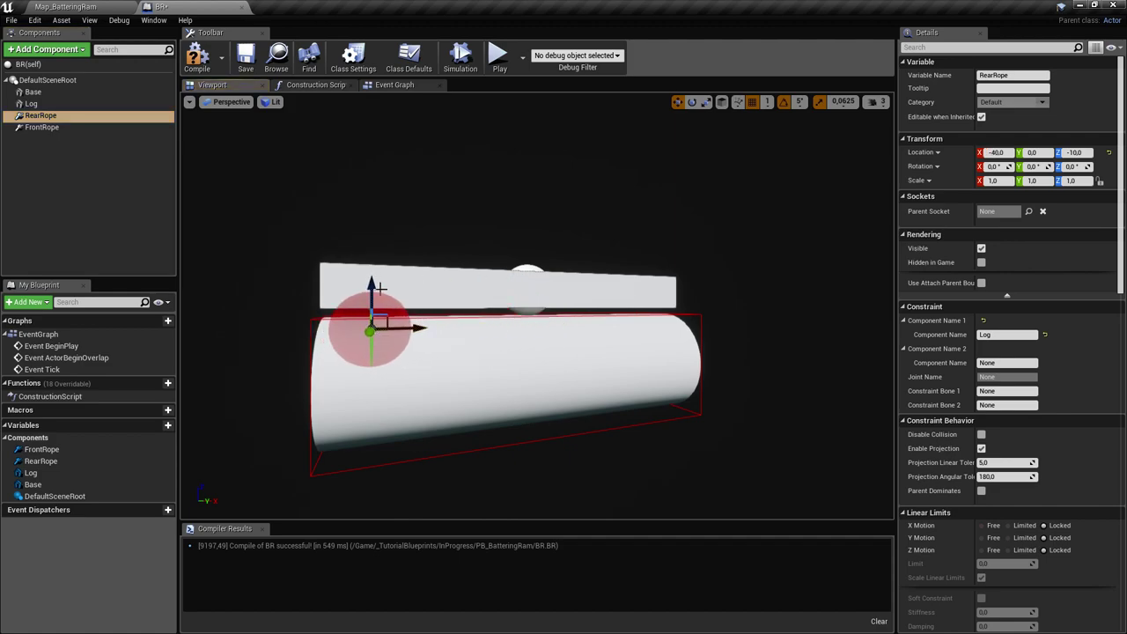
pyautogui.click(61, 131)
pyautogui.moveTo(568, 333); pyautogui.dragTo(669, 332)
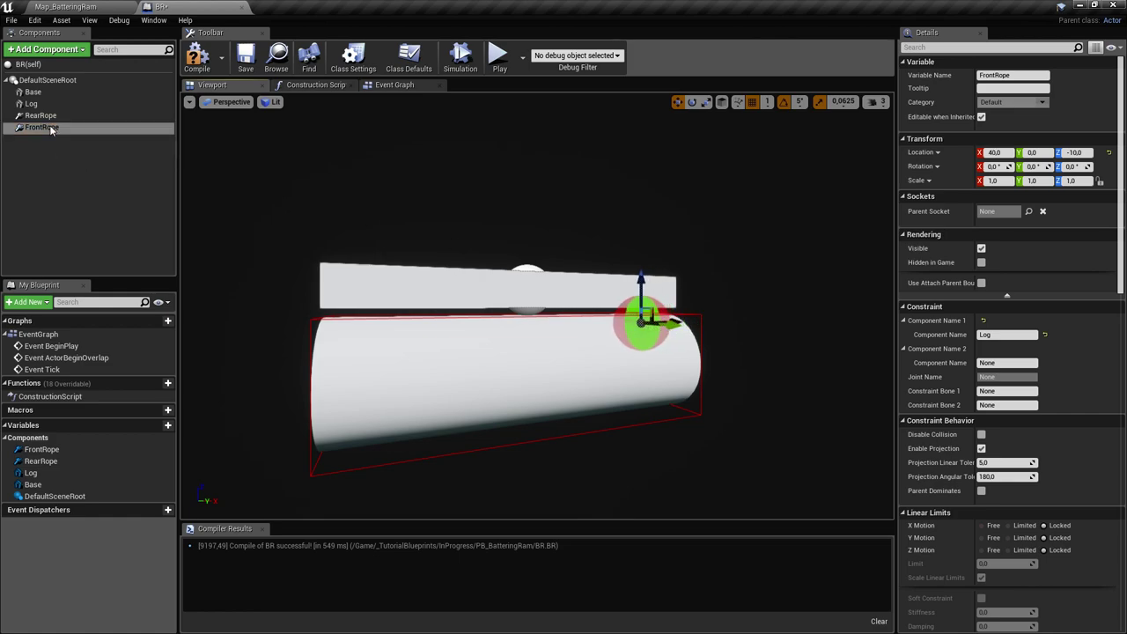
# Examine the placement of both rope constraints on the Log from several angles, then view the Log's own settings
pyautogui.keyDown('shift'); pyautogui.click(50, 118); pyautogui.keyUp('shift')
pyautogui.moveTo(264, 290); pyautogui.dragTo(299, 290, button='right')
pyautogui.moveTo(412, 348); pyautogui.dragTo(383, 253, button='right')
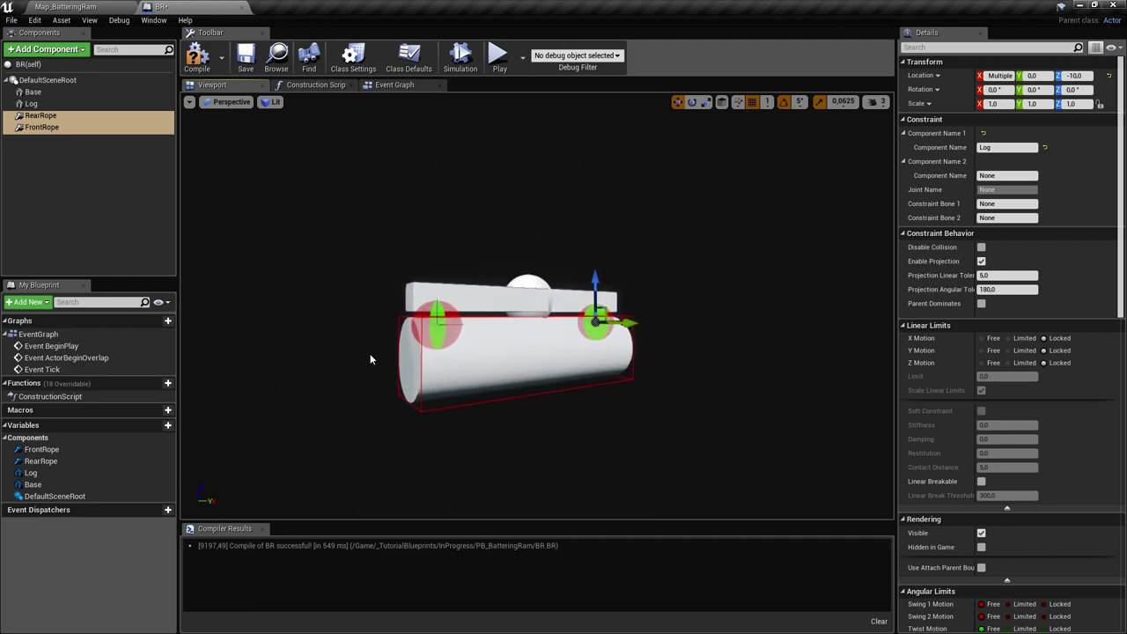
pyautogui.moveTo(421, 332); pyautogui.dragTo(495, 352, button='right')
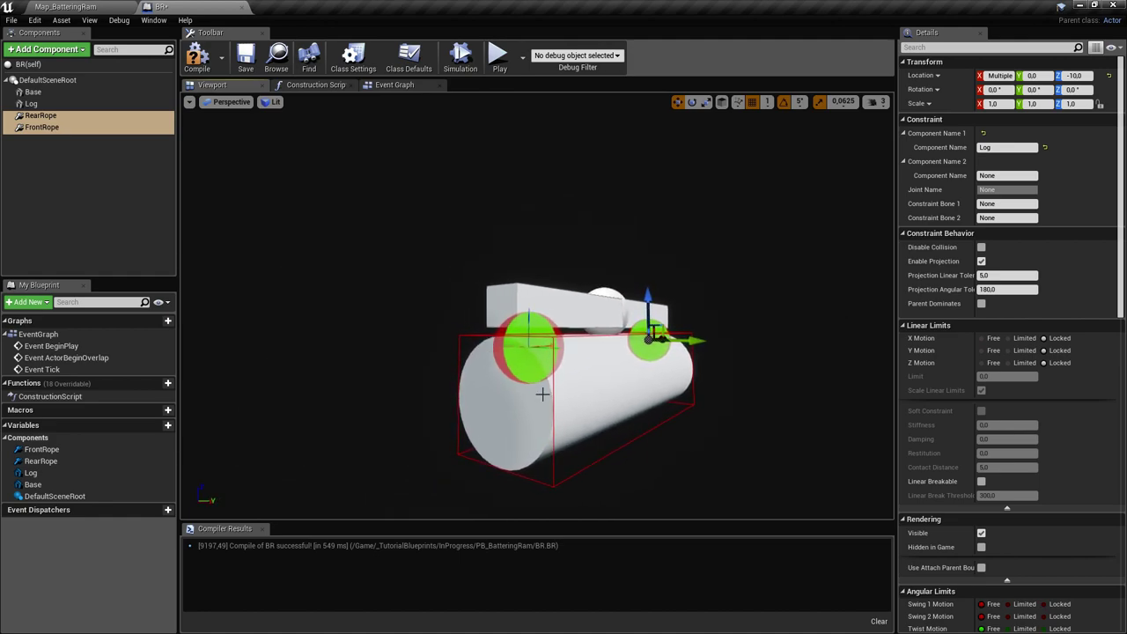
pyautogui.moveTo(542, 395); pyautogui.dragTo(560, 388, button='right')
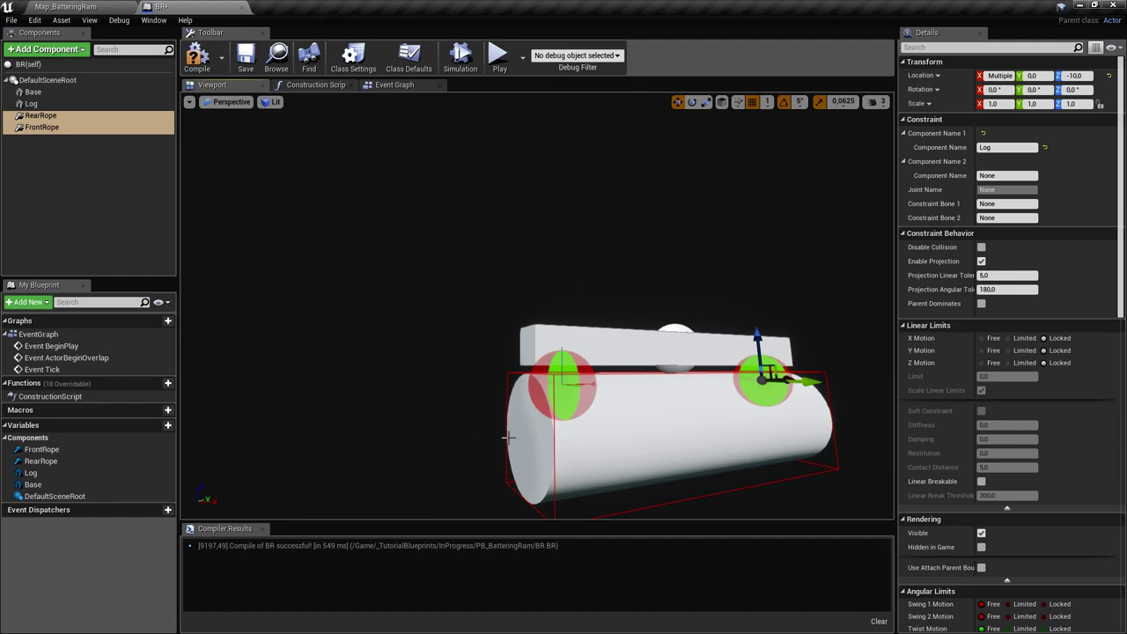
pyautogui.moveTo(623, 464); pyautogui.dragTo(730, 351, button='right')
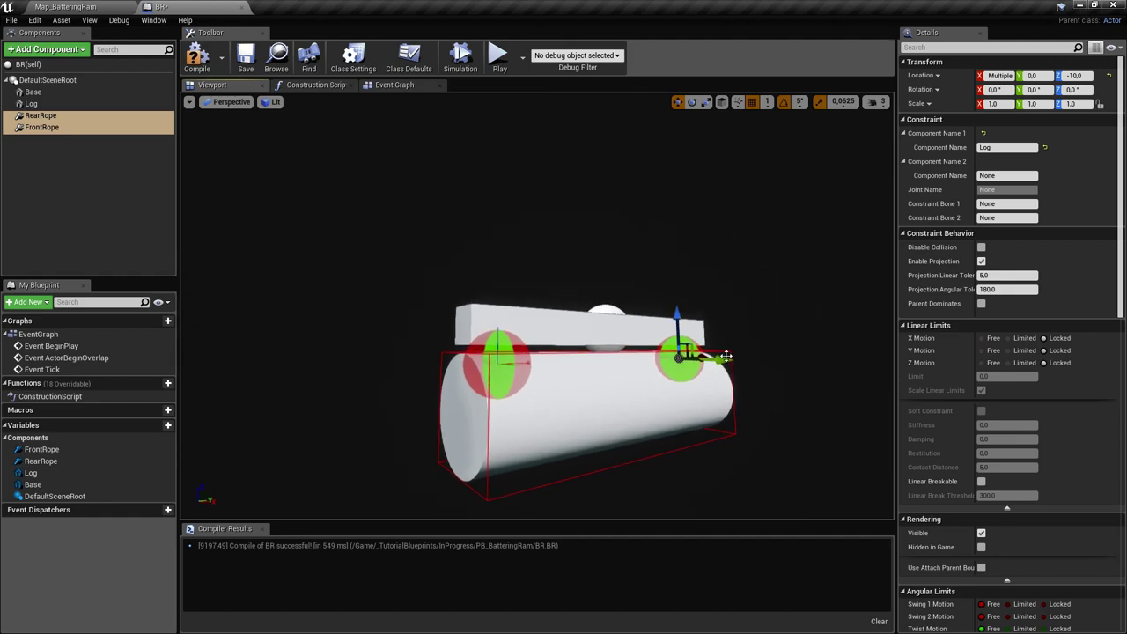
pyautogui.moveTo(548, 413); pyautogui.dragTo(664, 320, button='right')
pyautogui.moveTo(602, 409); pyautogui.dragTo(439, 334, button='right')
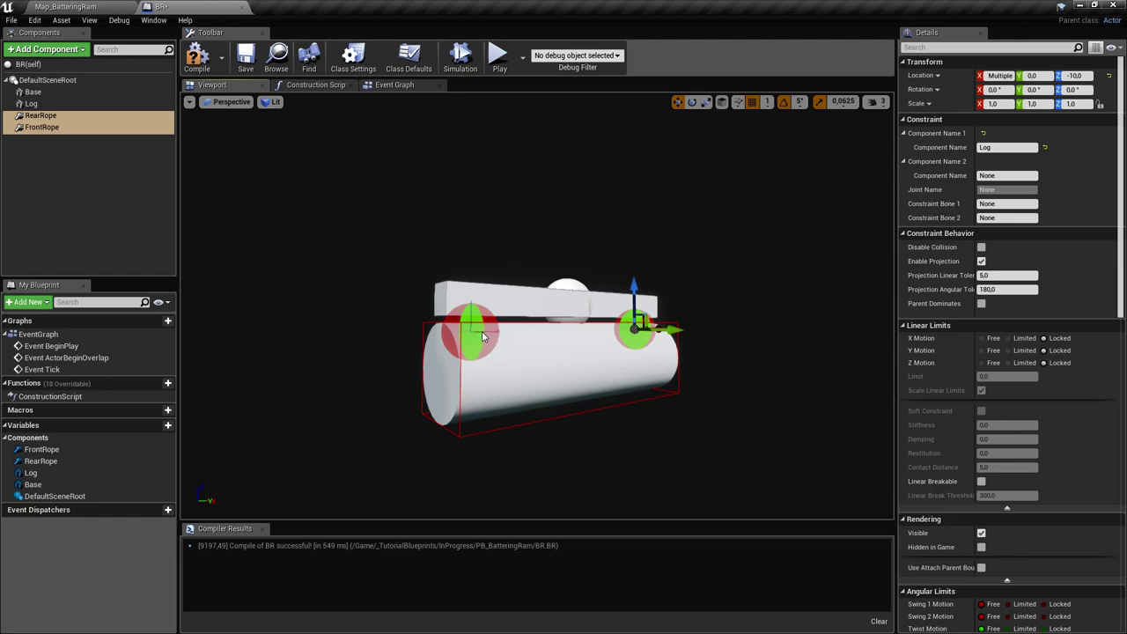
pyautogui.moveTo(567, 305)
pyautogui.mouseDown(button='right')
pyautogui.moveTo(613, 317)
pyautogui.moveTo(587, 309)
pyautogui.mouseUp(button='right')
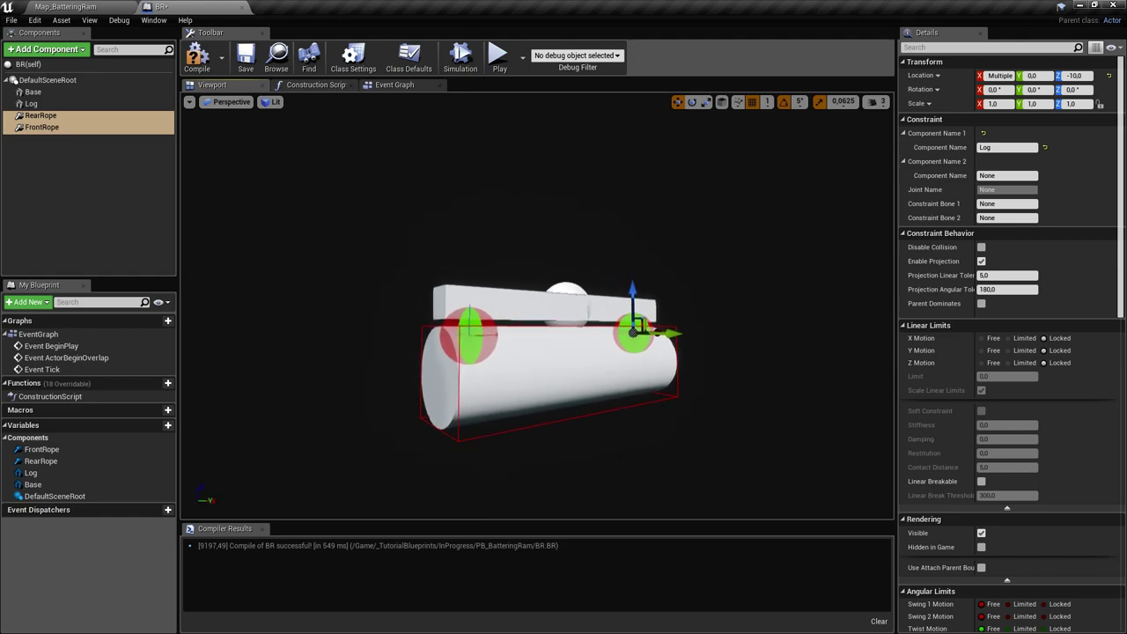
pyautogui.click(32, 104)
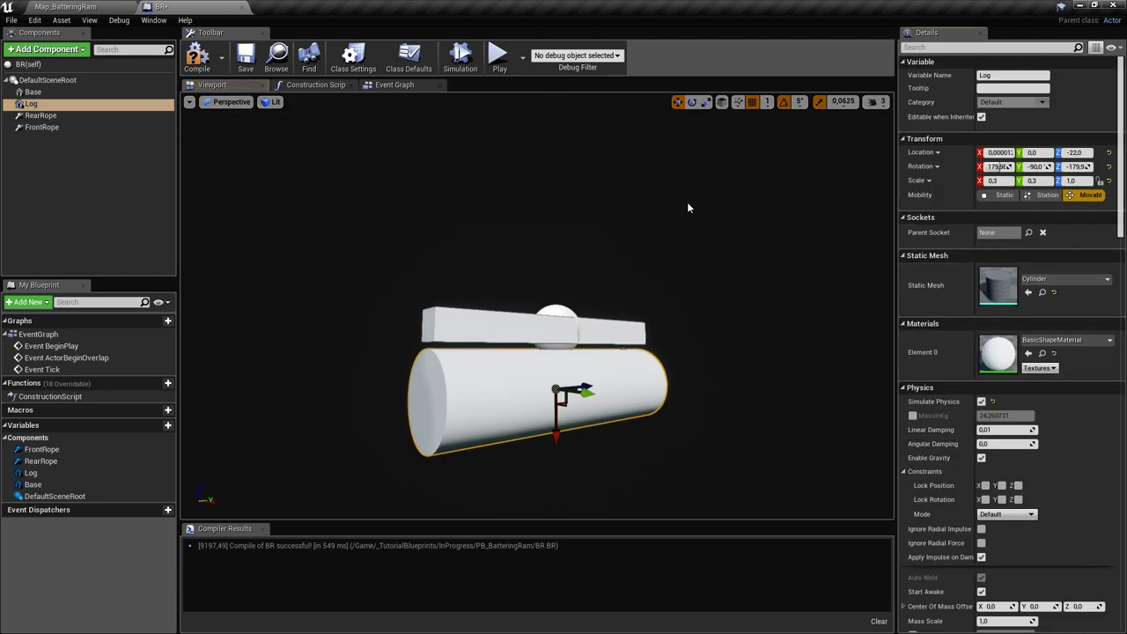
pyautogui.moveTo(688, 208); pyautogui.dragTo(630, 210, button='right')
# Select RearRope and FrontRope together and examine their linear limit settings against the Log's directions of movement
pyautogui.click(74, 117)
pyautogui.keyDown('ctrl'); pyautogui.click(70, 131); pyautogui.keyUp('ctrl')
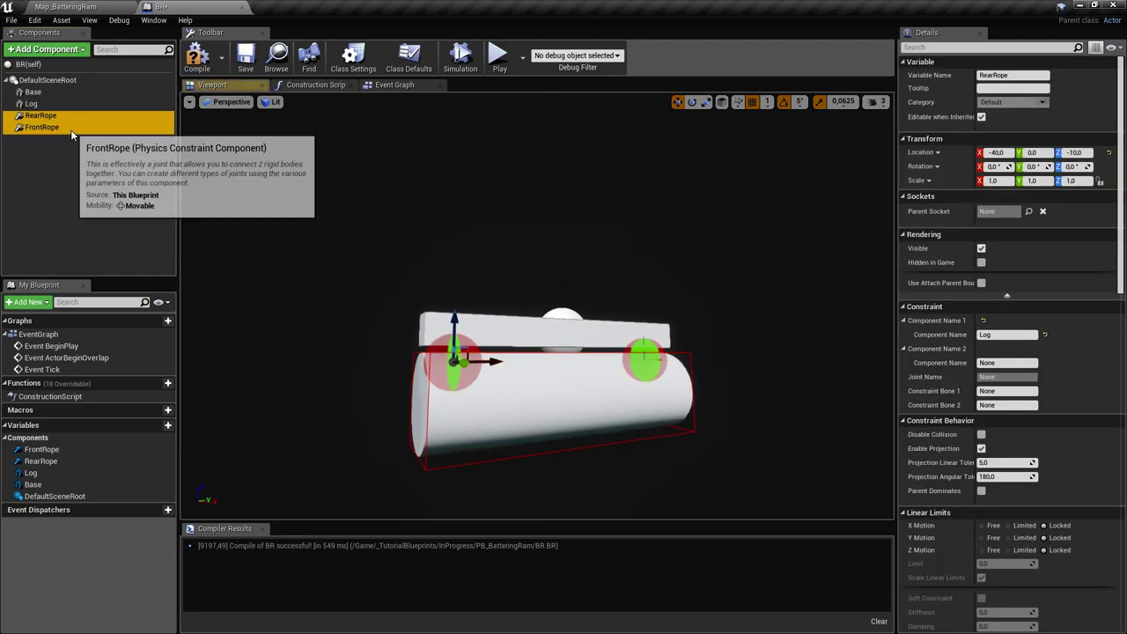
pyautogui.scroll(-1, 1081, 301)
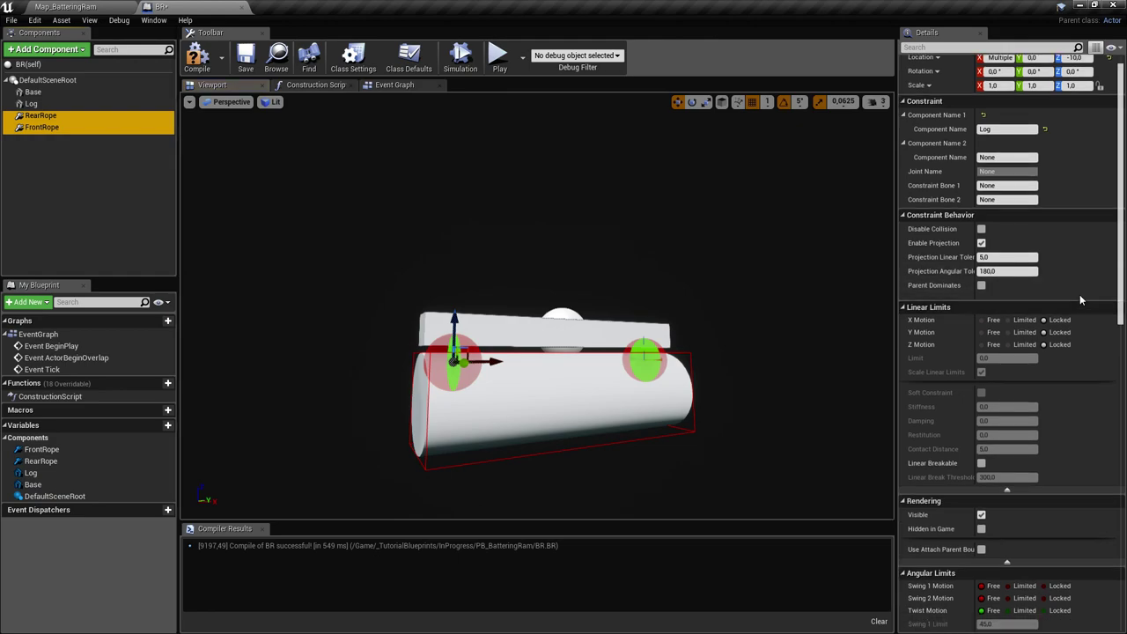
pyautogui.scroll(-1, 1049, 307)
pyautogui.moveTo(718, 349); pyautogui.dragTo(797, 376, button='right')
pyautogui.moveTo(678, 304); pyautogui.dragTo(631, 285, button='right')
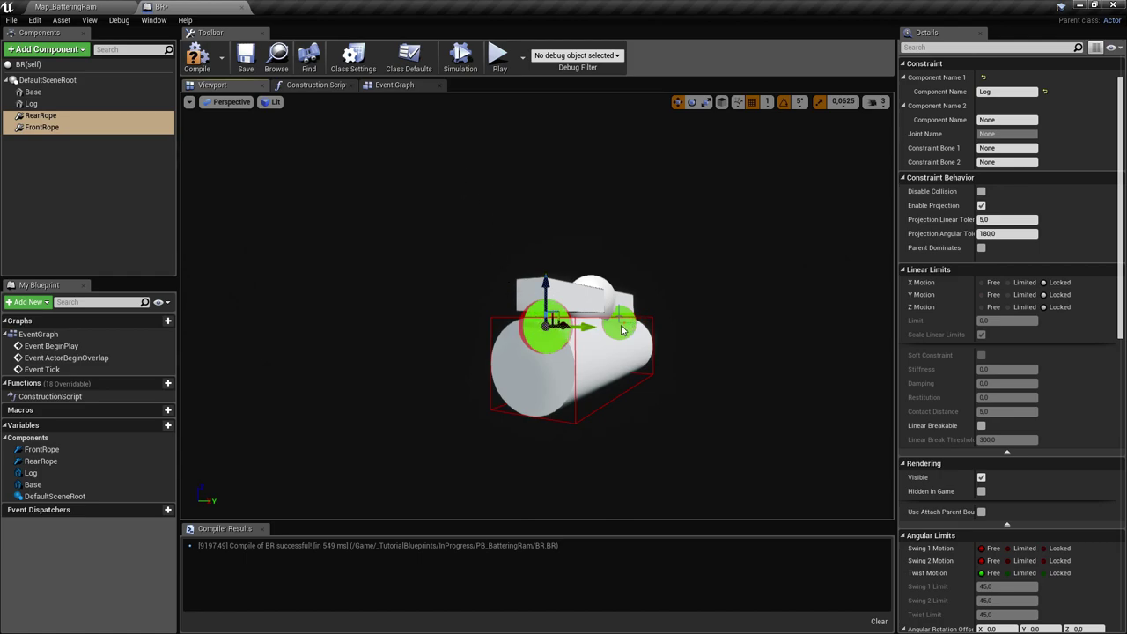
pyautogui.moveTo(677, 367)
pyautogui.mouseDown(button='right')
pyautogui.moveTo(704, 367)
pyautogui.moveTo(678, 368)
pyautogui.mouseUp(button='right')
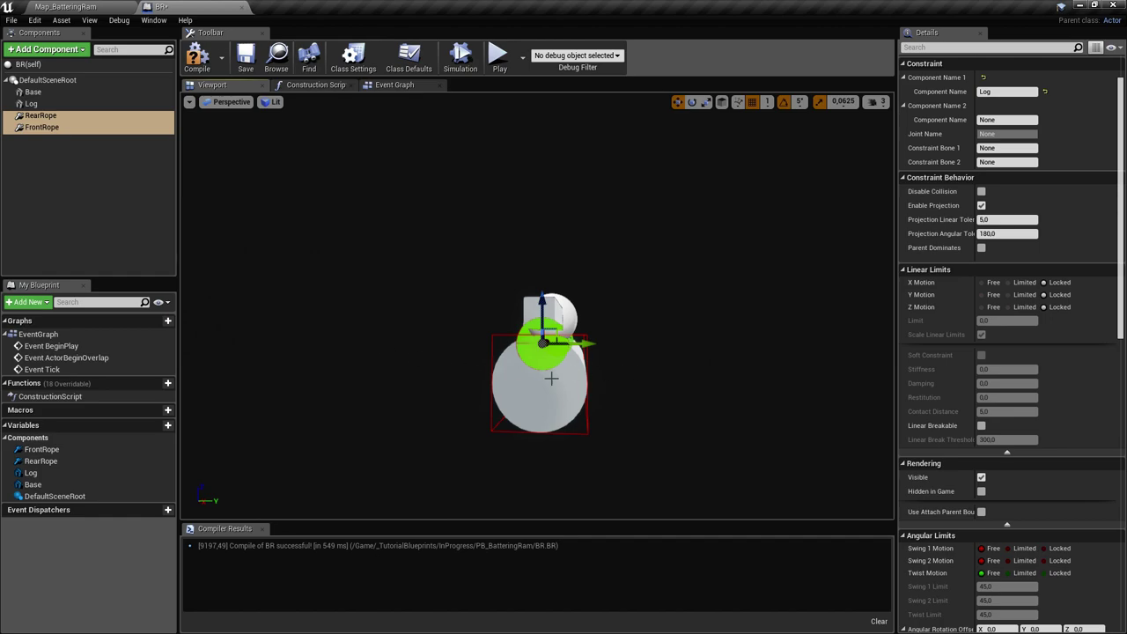
pyautogui.moveTo(658, 378); pyautogui.dragTo(656, 371)
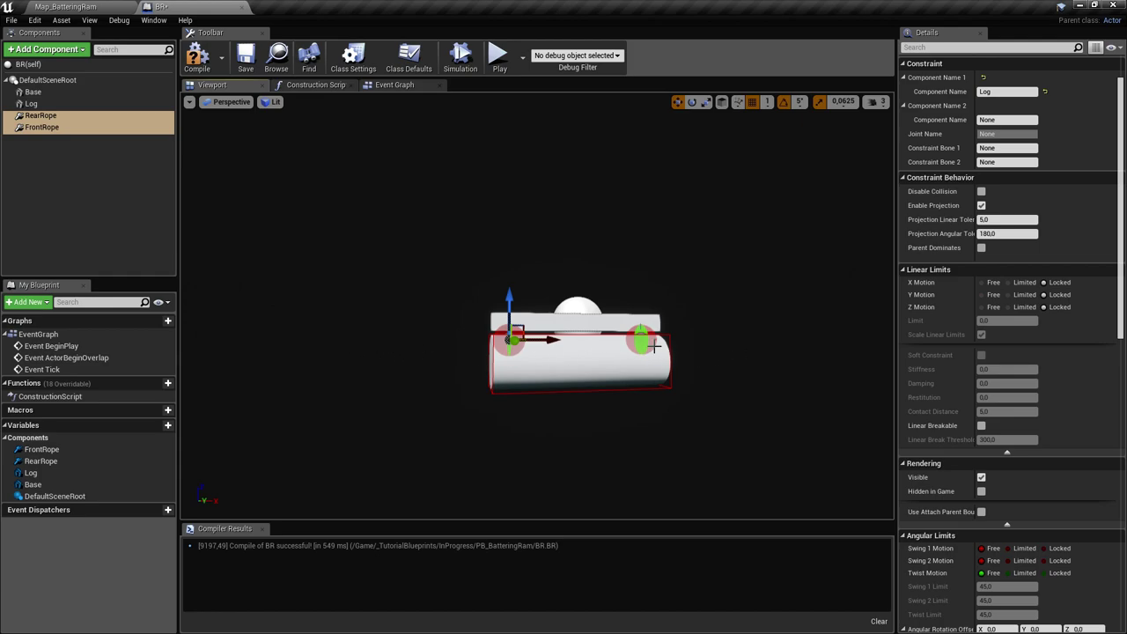
pyautogui.moveTo(725, 355); pyautogui.dragTo(716, 350, button='right')
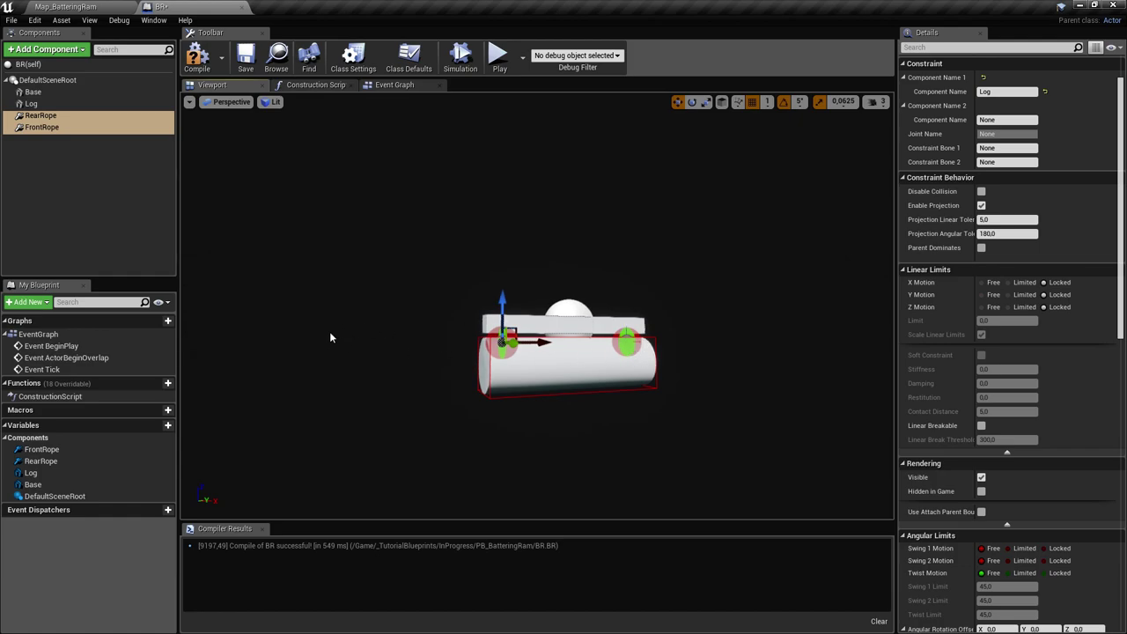
pyautogui.moveTo(717, 349)
pyautogui.mouseDown(button='right')
pyautogui.moveTo(754, 351)
pyautogui.moveTo(736, 359)
pyautogui.mouseUp(button='right')
pyautogui.moveTo(433, 356); pyautogui.dragTo(425, 357, button='right')
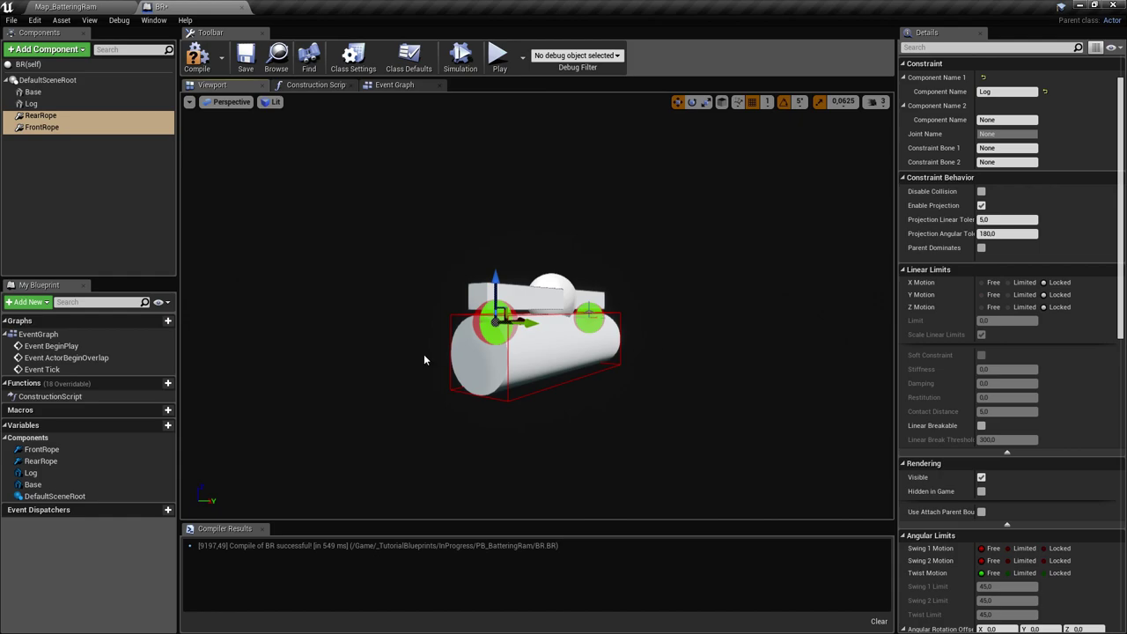
pyautogui.moveTo(647, 314); pyautogui.dragTo(652, 291, button='right')
# Set X Motion and Z Motion to Limited in the linear limits of both rope constraints
pyautogui.click(1008, 281)
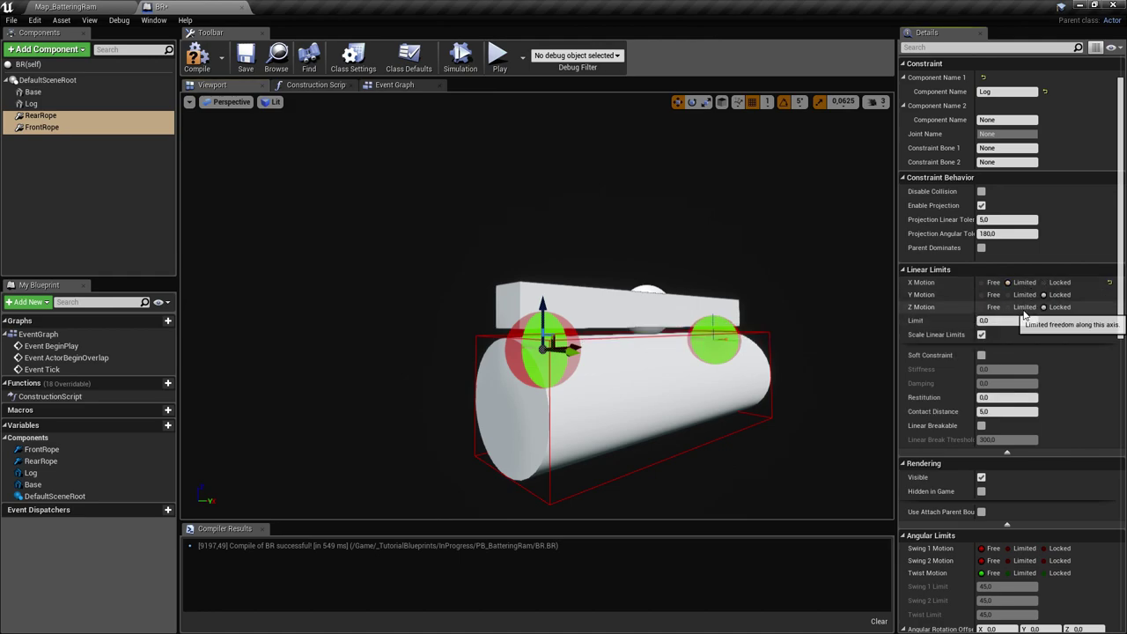
pyautogui.click(1008, 307)
pyautogui.moveTo(797, 374)
pyautogui.mouseDown(button='right')
pyautogui.moveTo(827, 396)
pyautogui.moveTo(797, 374)
pyautogui.mouseUp(button='right')
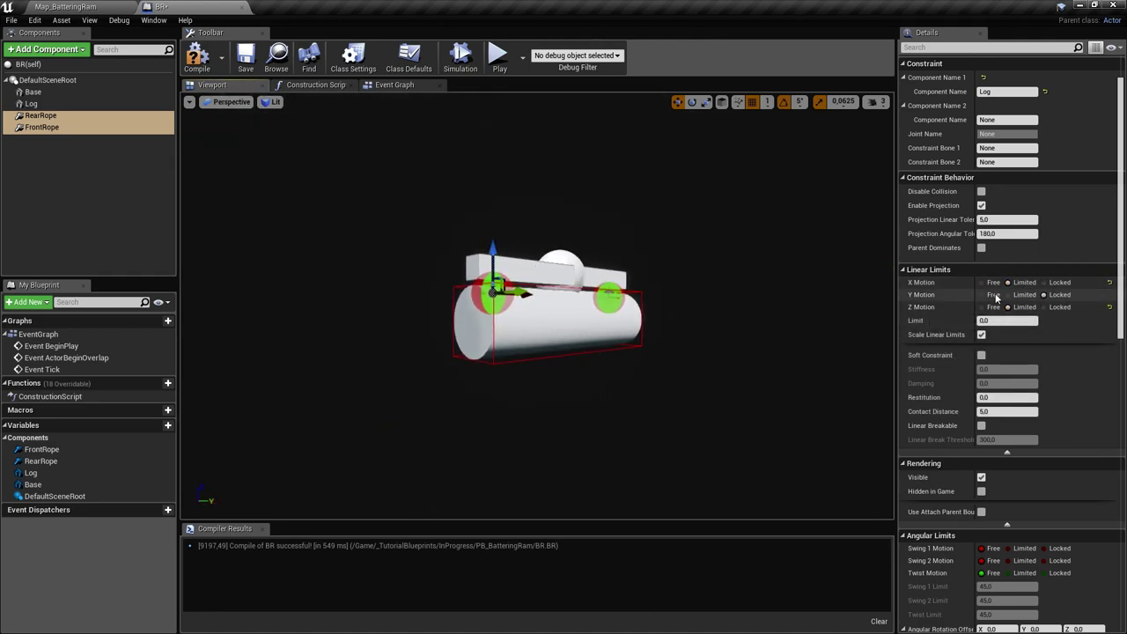
# Set the linear Limit of both rope constraints to 200 and save the Blueprint
pyautogui.moveTo(675, 297)
pyautogui.mouseDown(button='right')
pyautogui.moveTo(695, 298)
pyautogui.moveTo(675, 296)
pyautogui.mouseUp(button='right')
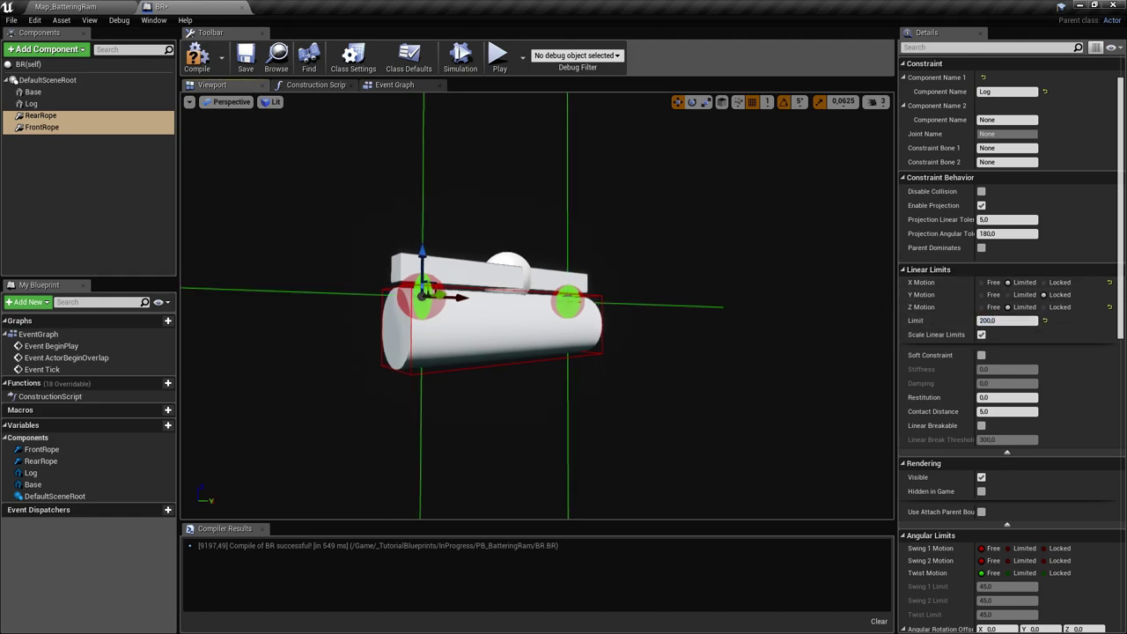
pyautogui.moveTo(447, 302); pyautogui.dragTo(461, 302, button='right')
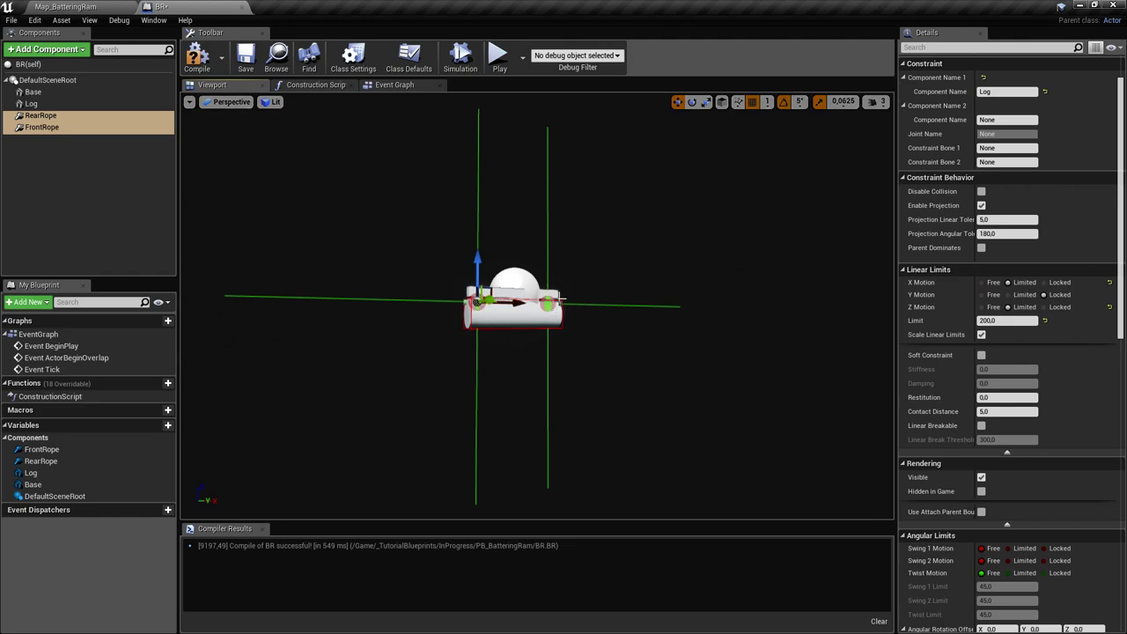
pyautogui.moveTo(559, 299); pyautogui.dragTo(573, 303, button='right')
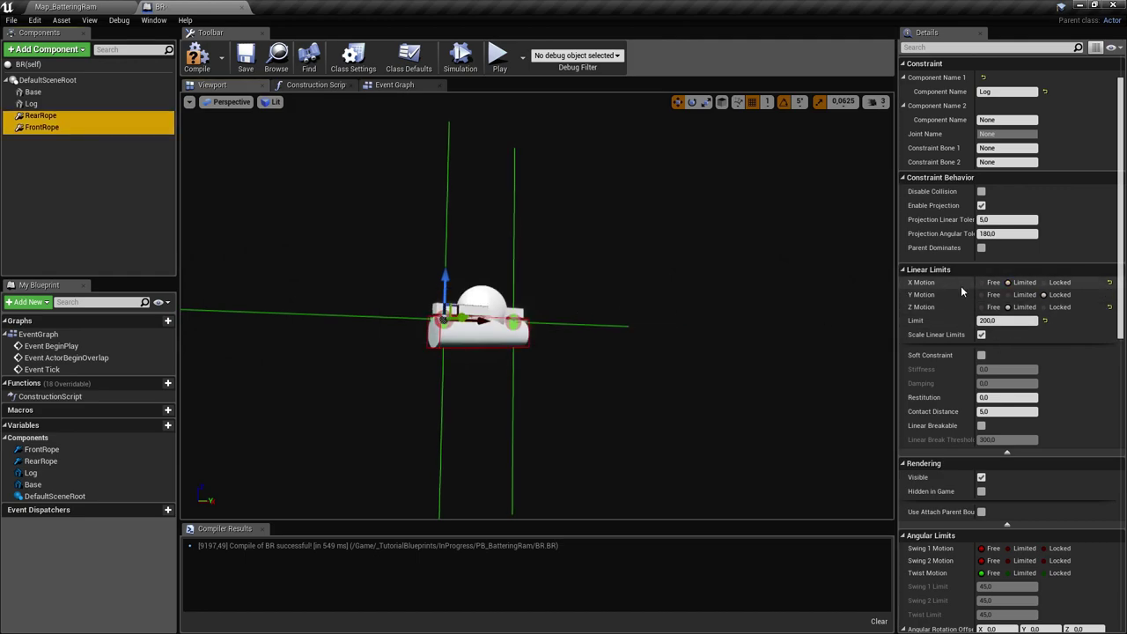
# Set both rope constraints' Angular Drive Mode to Twist and Swing and enable the Twist and Swing drives for Target Velocity
pyautogui.scroll(-4, 1039, 369)
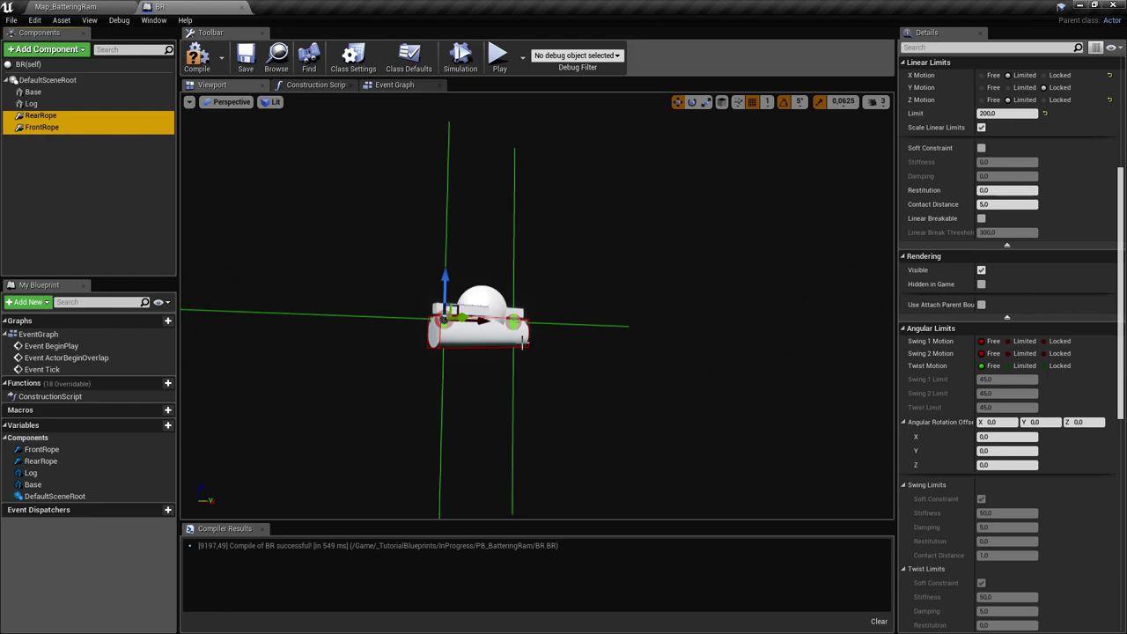
pyautogui.moveTo(578, 393); pyautogui.dragTo(574, 380, button='right')
pyautogui.scroll(-8, 1083, 361)
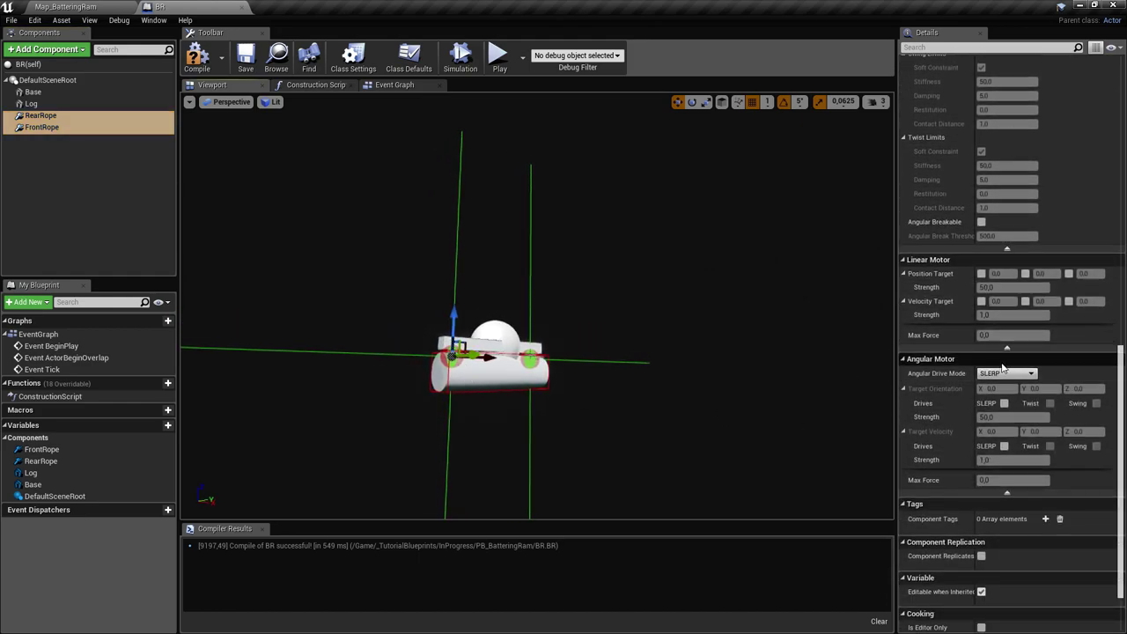
pyautogui.click(1003, 374)
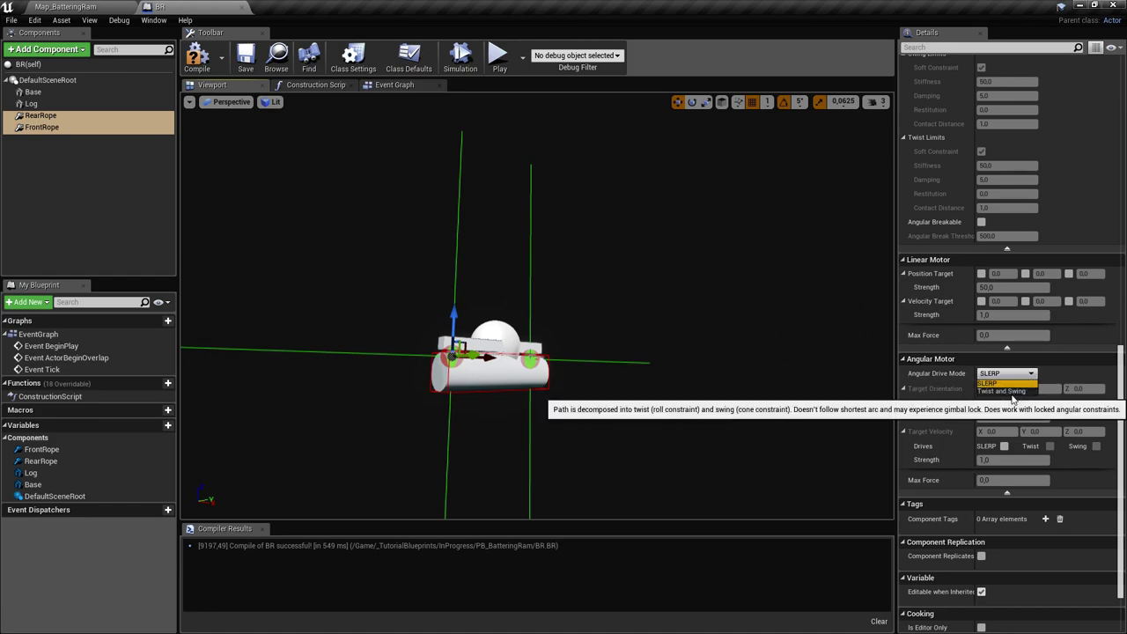
pyautogui.click(1002, 390)
pyautogui.click(1096, 447)
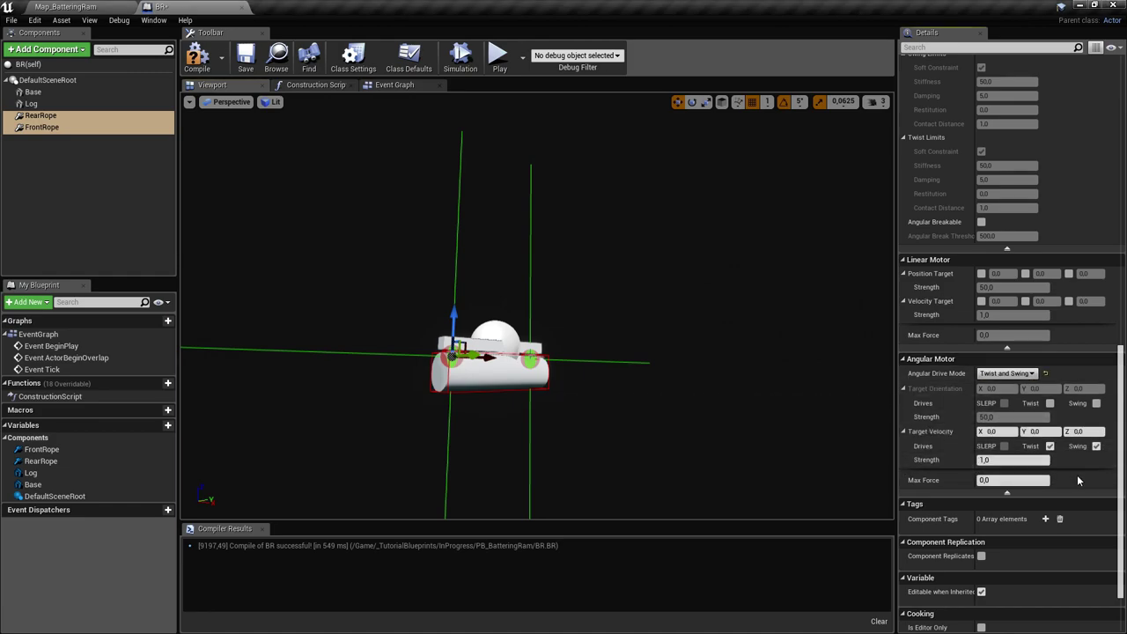
pyautogui.scroll(-2, 1082, 475)
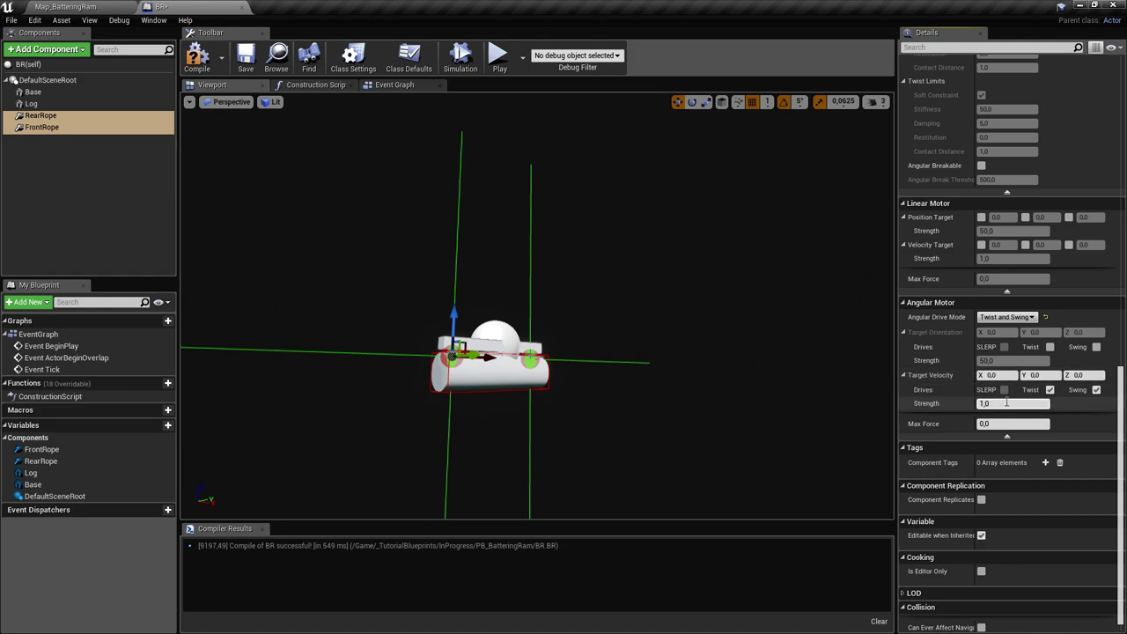
# Inspect the rope constraints at both ends of the Log and save the Blueprint
pyautogui.moveTo(810, 385); pyautogui.dragTo(850, 394, button='right')
pyautogui.moveTo(530, 339)
pyautogui.mouseDown(button='right')
pyautogui.moveTo(517, 333)
pyautogui.moveTo(539, 327)
pyautogui.moveTo(521, 326)
pyautogui.mouseUp(button='right')
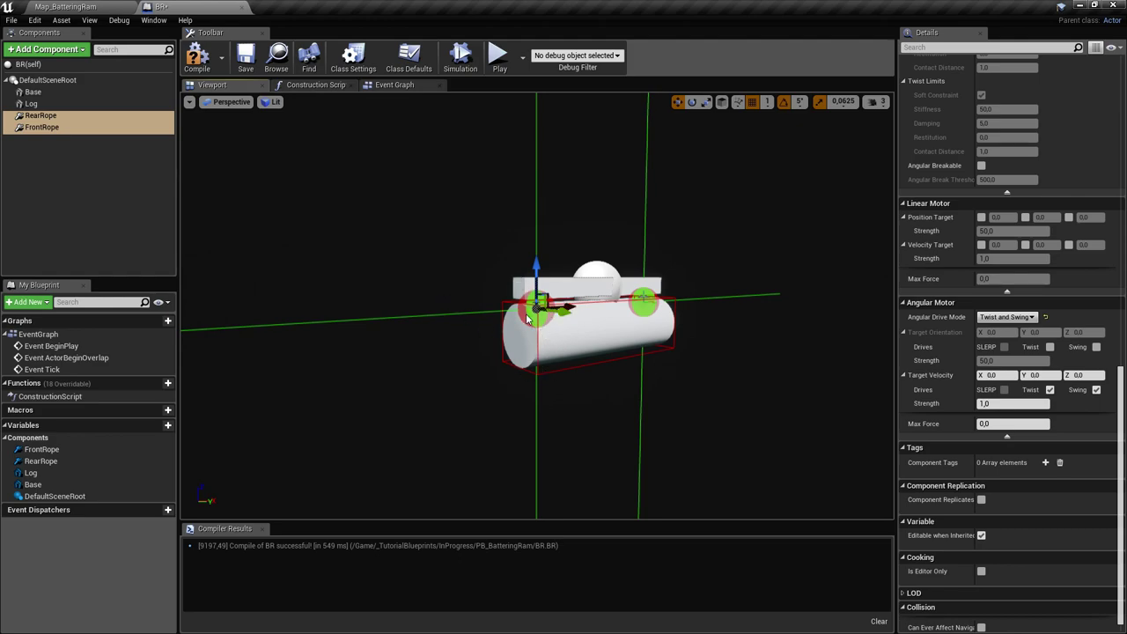
pyautogui.moveTo(528, 320); pyautogui.dragTo(574, 334)
pyautogui.moveTo(574, 335); pyautogui.dragTo(576, 336, button='right')
pyautogui.moveTo(1120, 449); pyautogui.dragTo(1106, 132)
pyautogui.hotkey('ctrl', 's')
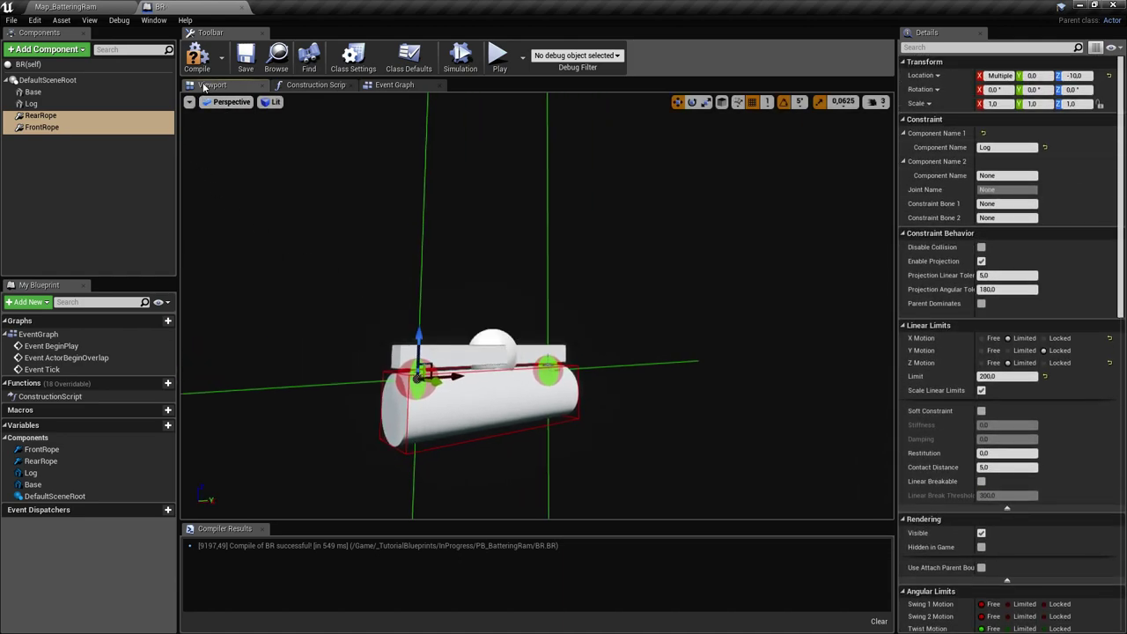
# Place the BR Blueprint in the Map_BatteringRam level near the existing battering ram and rotate it about its Z axis
pyautogui.click(102, 7)
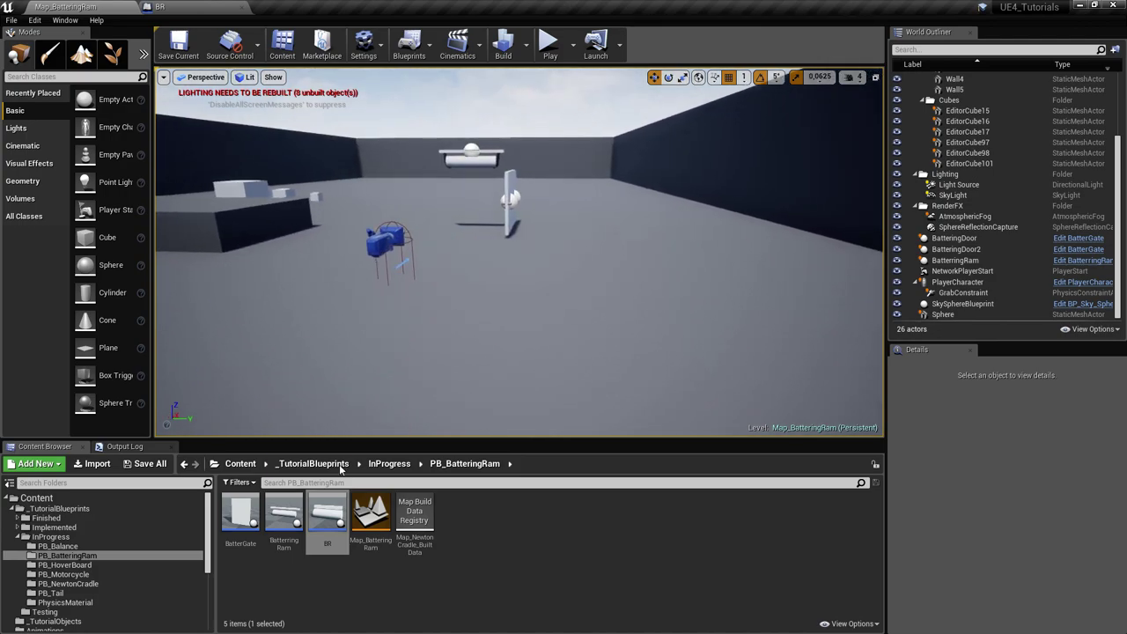
pyautogui.moveTo(327, 515); pyautogui.dragTo(503, 123)
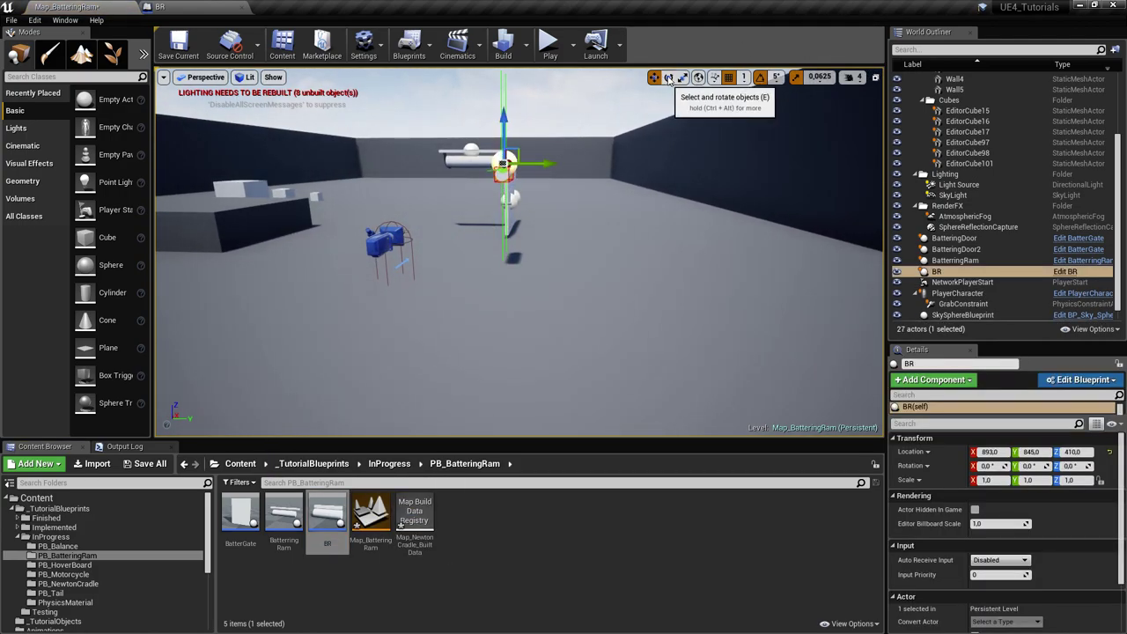
pyautogui.click(669, 77)
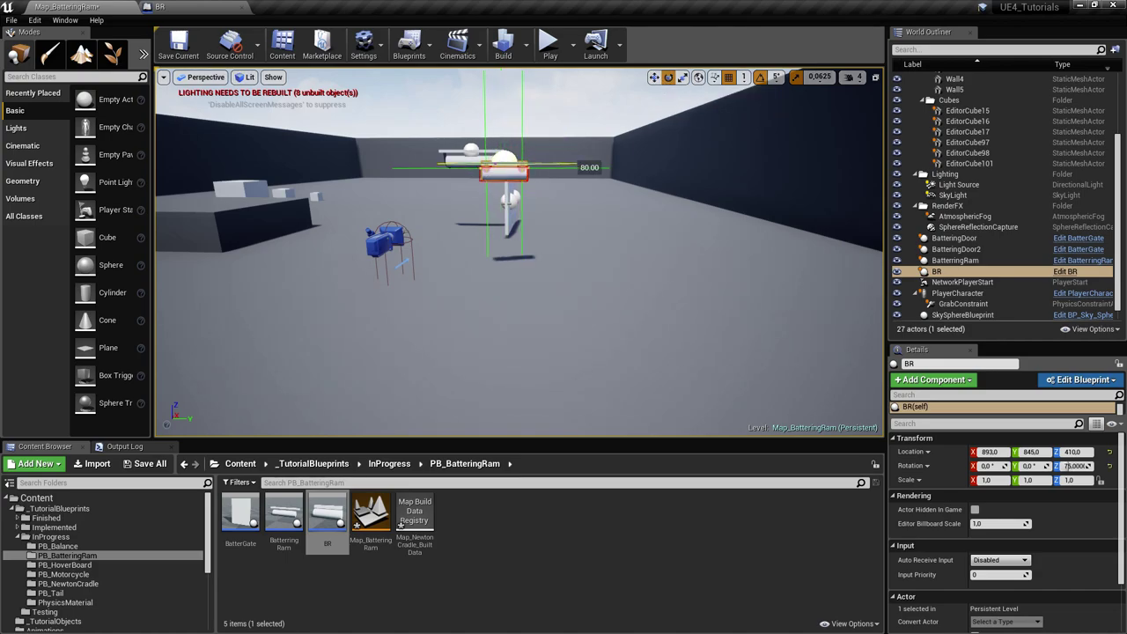
# Play the level, grab BR's hanging log and swing it around to test the rope limits, and end the play session
pyautogui.click(550, 41)
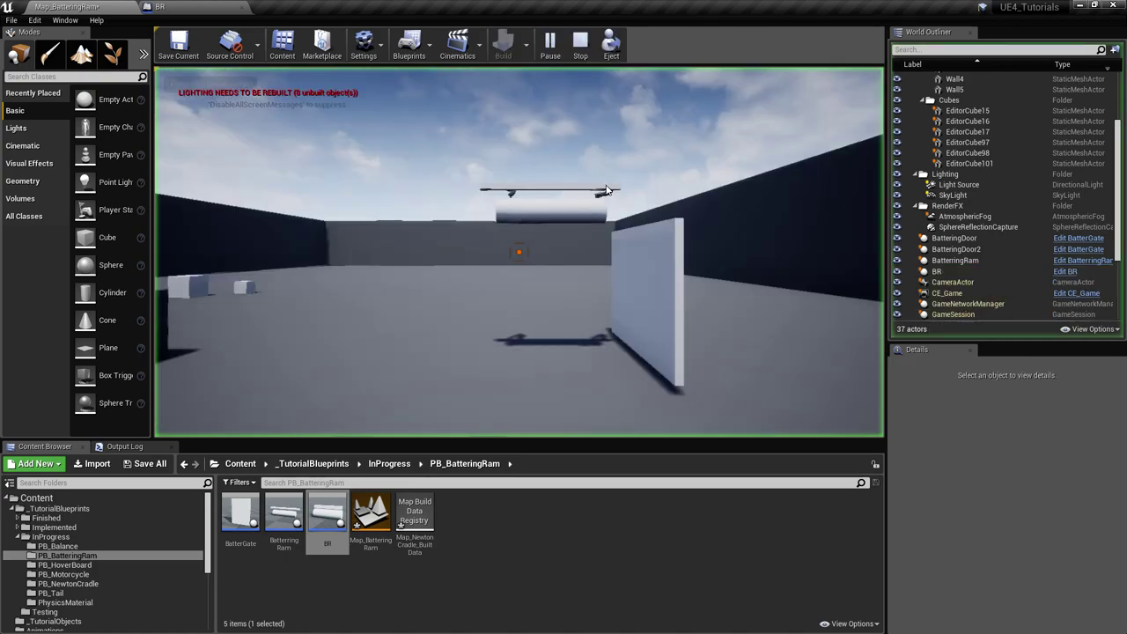
pyautogui.press('d')
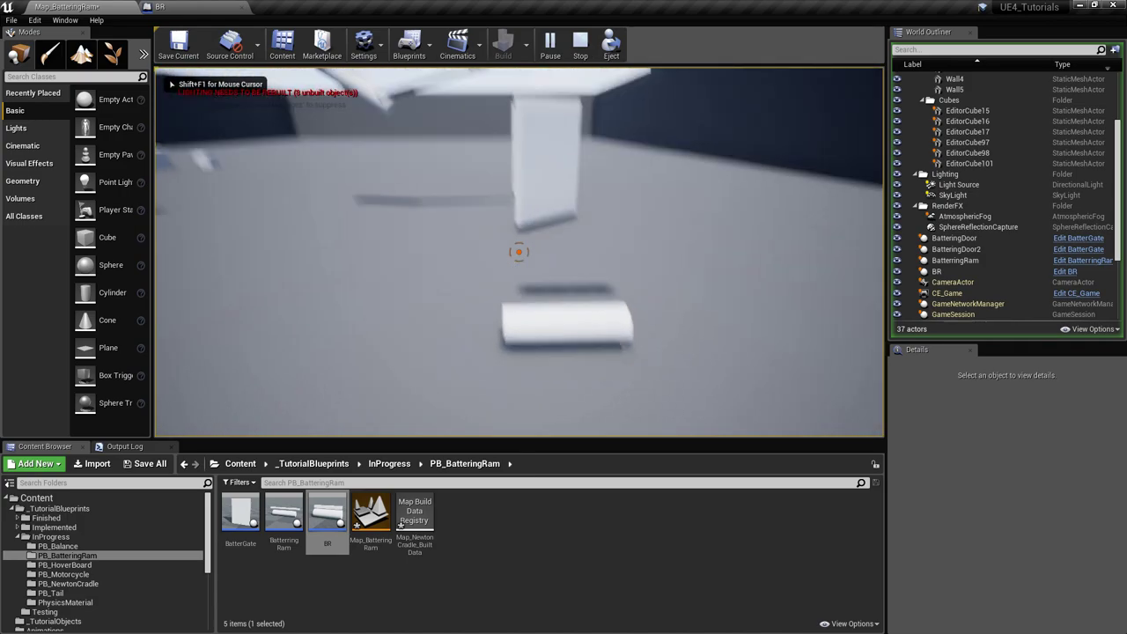
pyautogui.click(518, 253)
pyautogui.press('d')
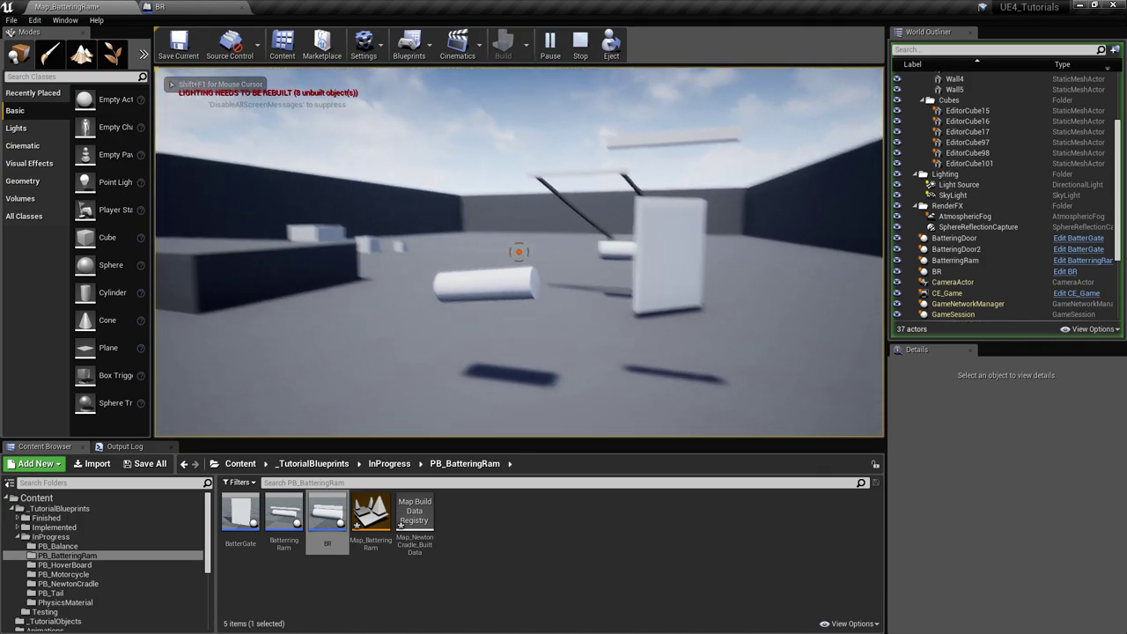
pyautogui.press('s')
pyautogui.press('a')
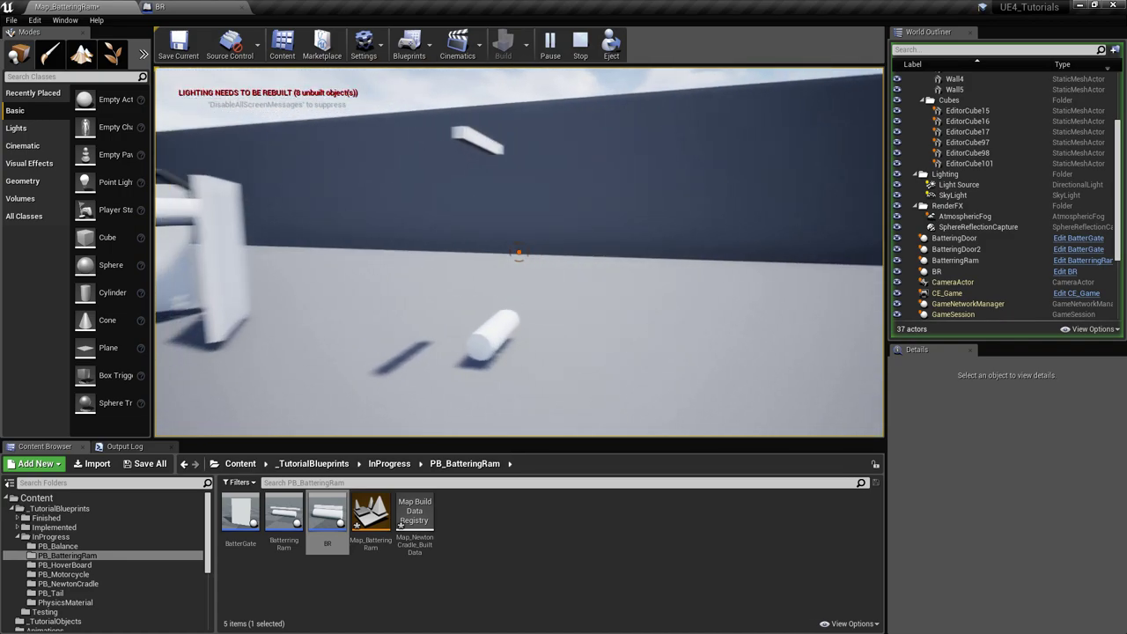
pyautogui.press('d')
pyautogui.press('a')
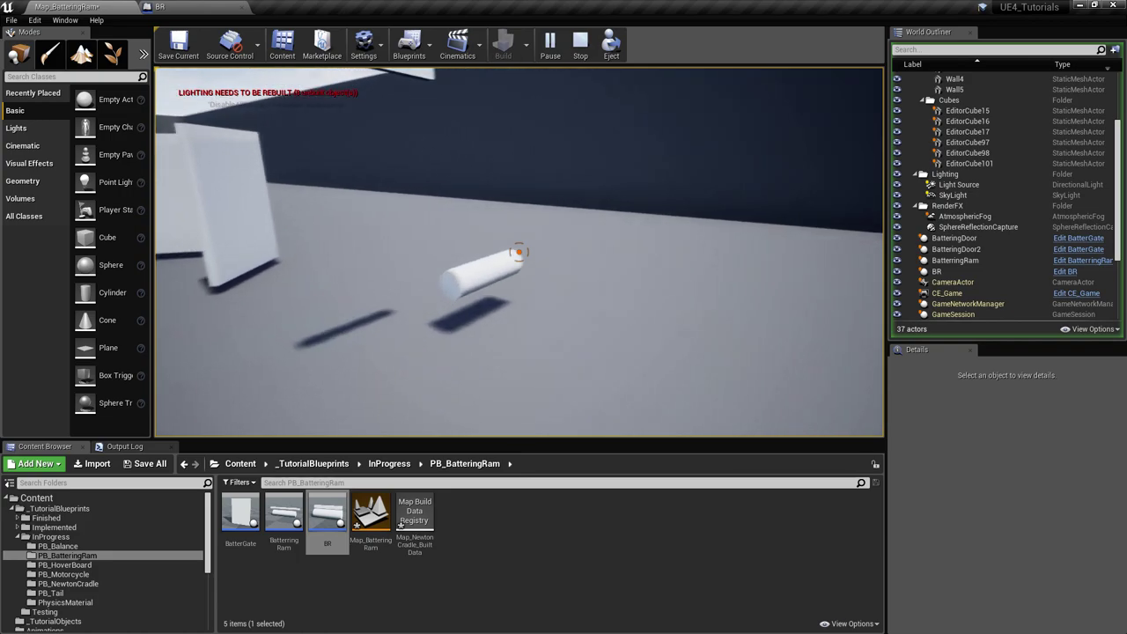
pyautogui.press('s')
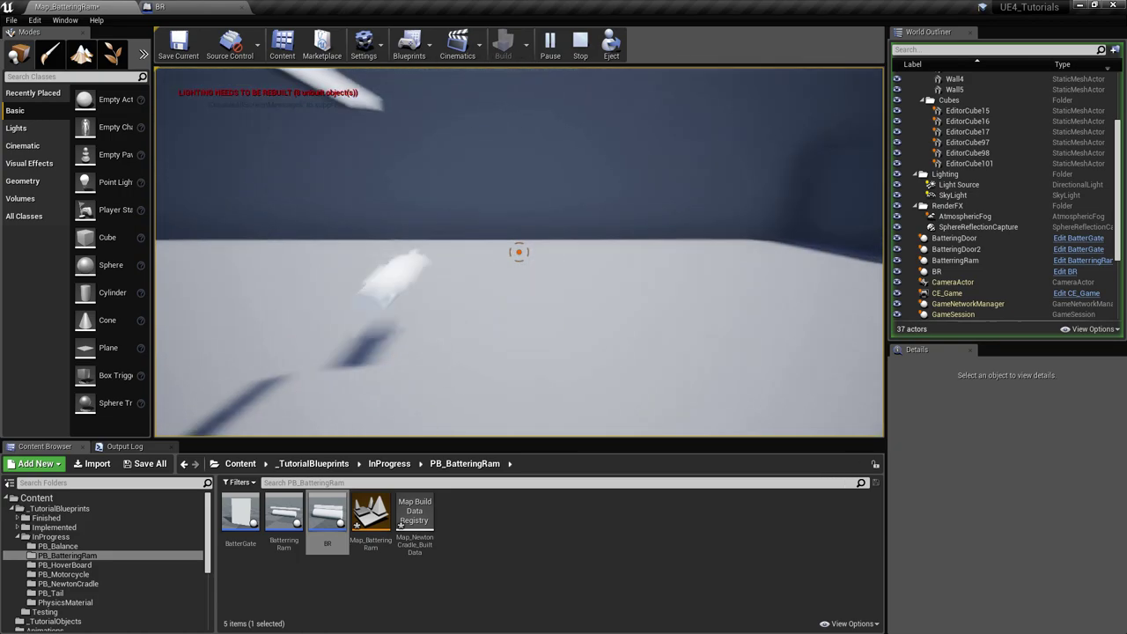
pyautogui.press('Escape')
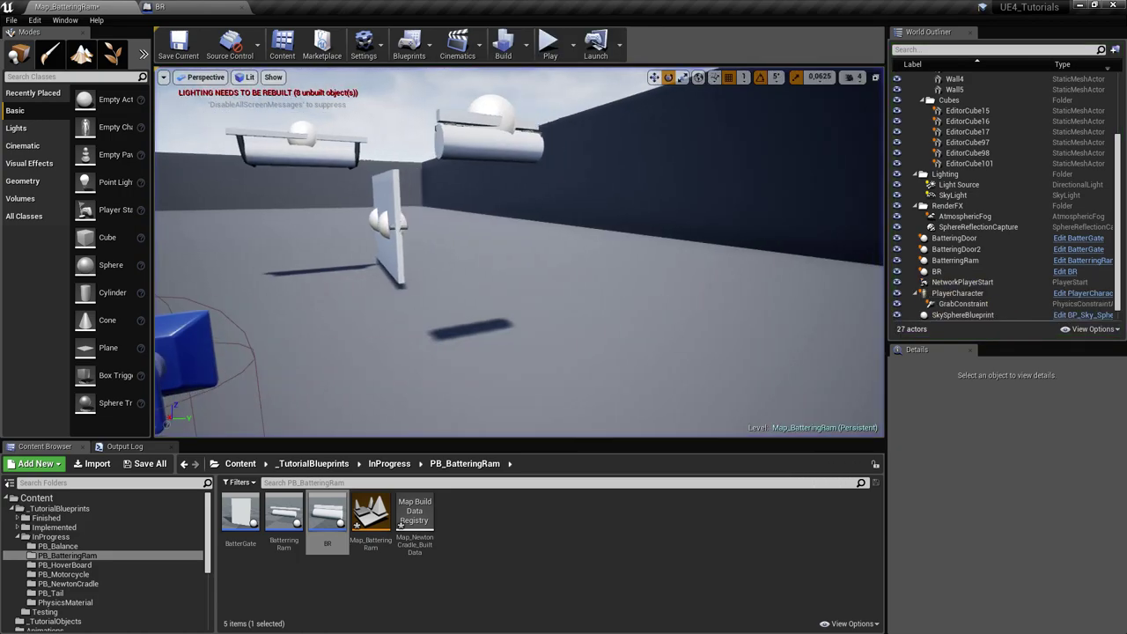
# Add a Cable component named RearCable to the BR Blueprint
pyautogui.click(214, 6)
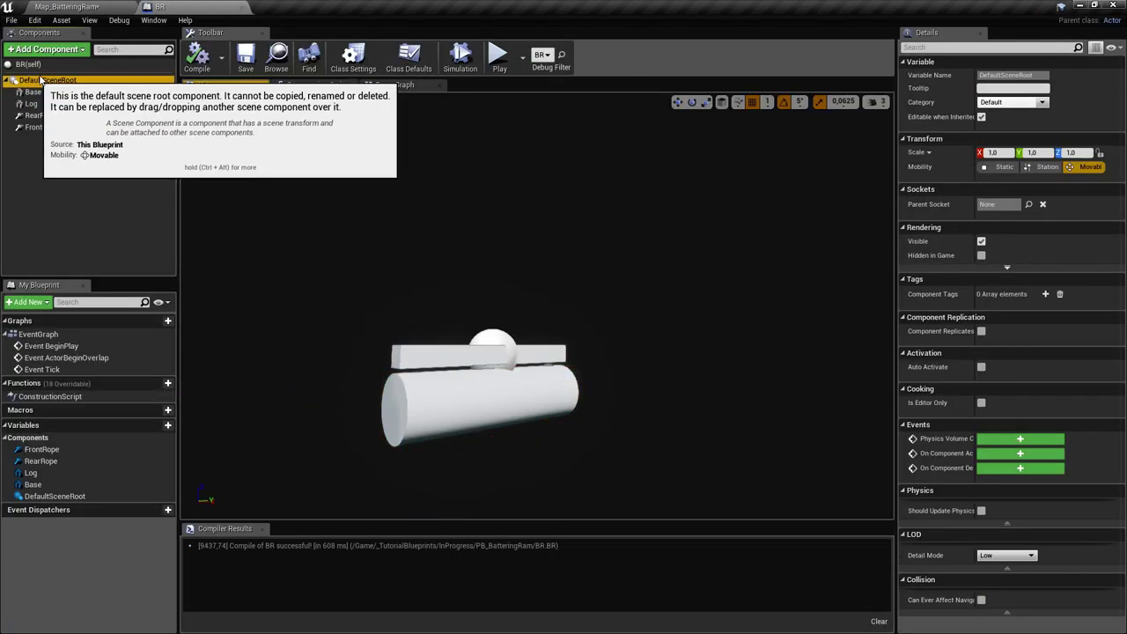
pyautogui.click(74, 50)
pyautogui.write('cab')
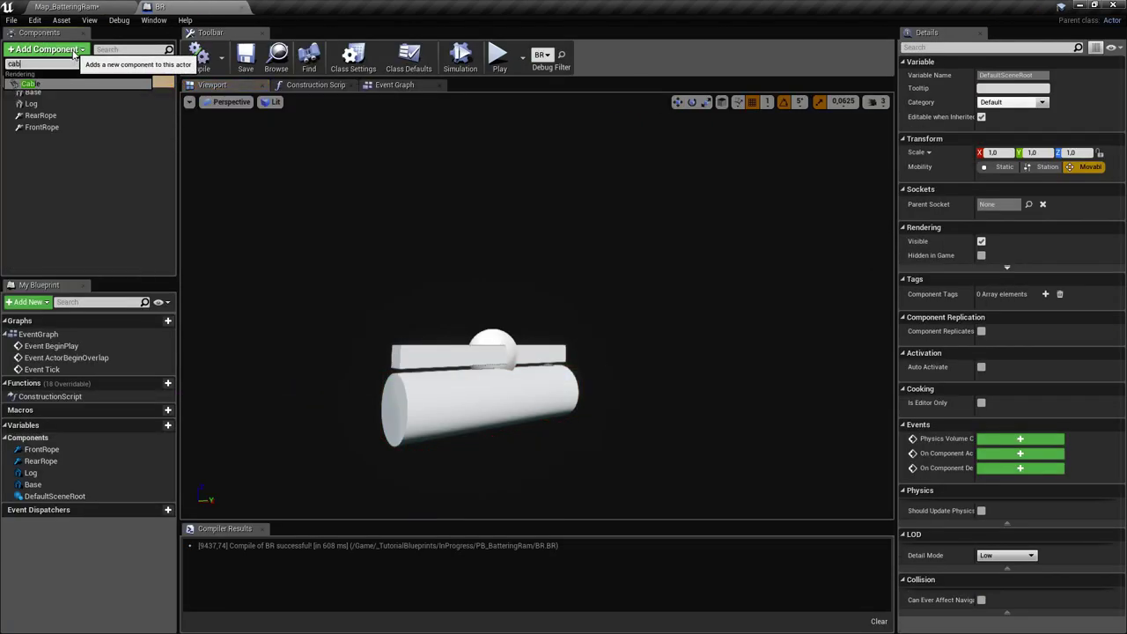
pyautogui.press('Return')
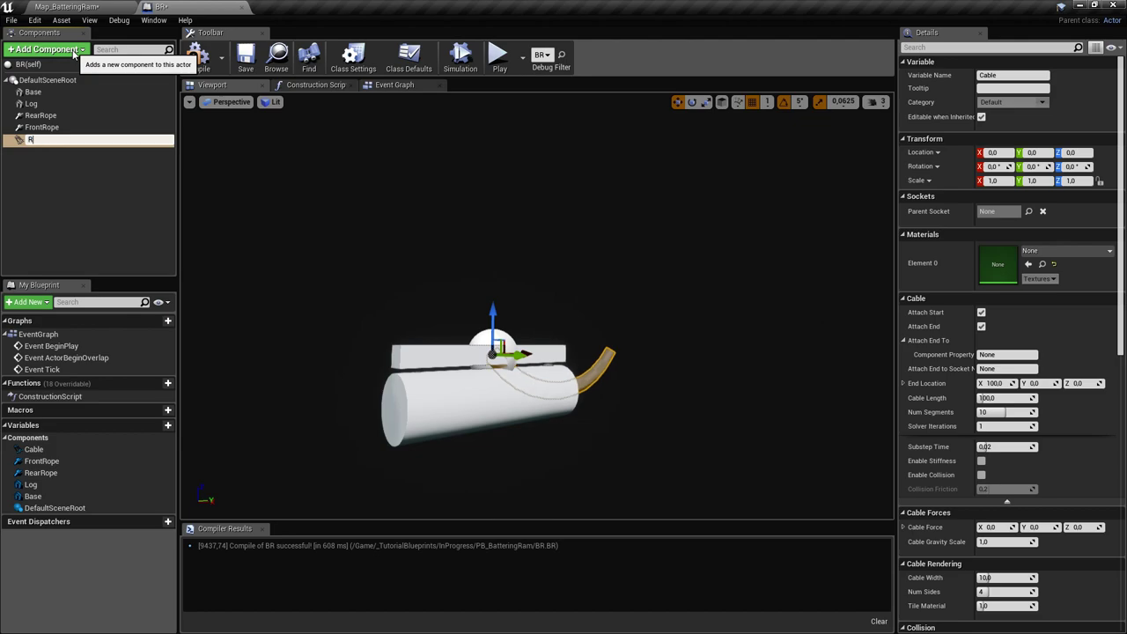
pyautogui.write('RearCable')
pyautogui.press('Return')
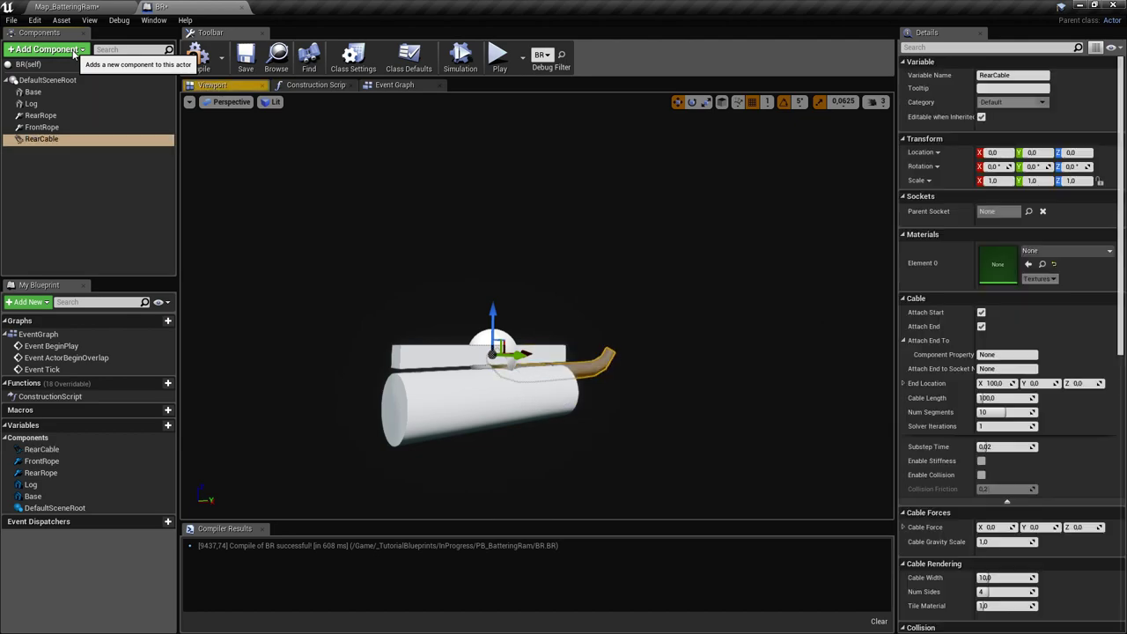
# Duplicate RearCable, name the copy FrontCable, and save the Blueprint
pyautogui.rightClick(35, 139)
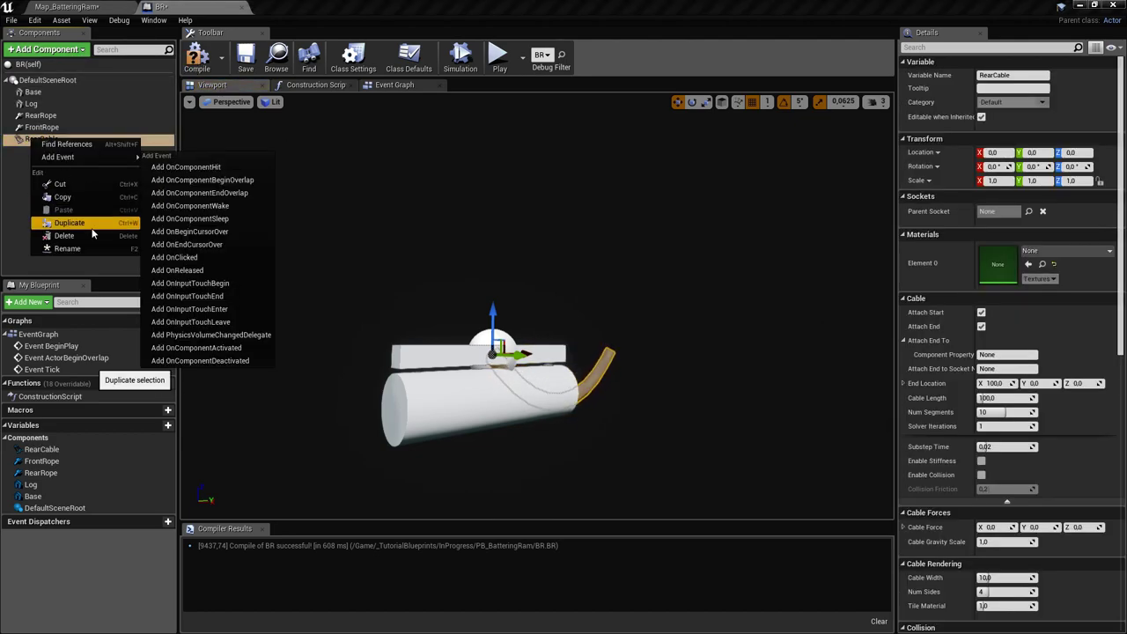
pyautogui.click(70, 222)
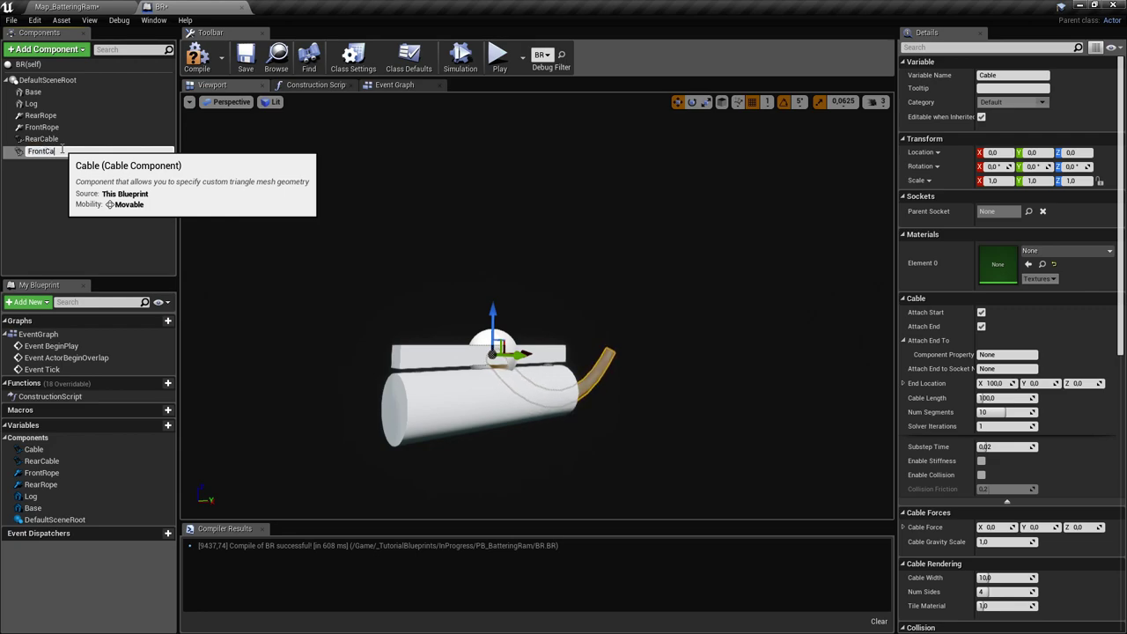
pyautogui.write('FrontCable')
pyautogui.press('Return')
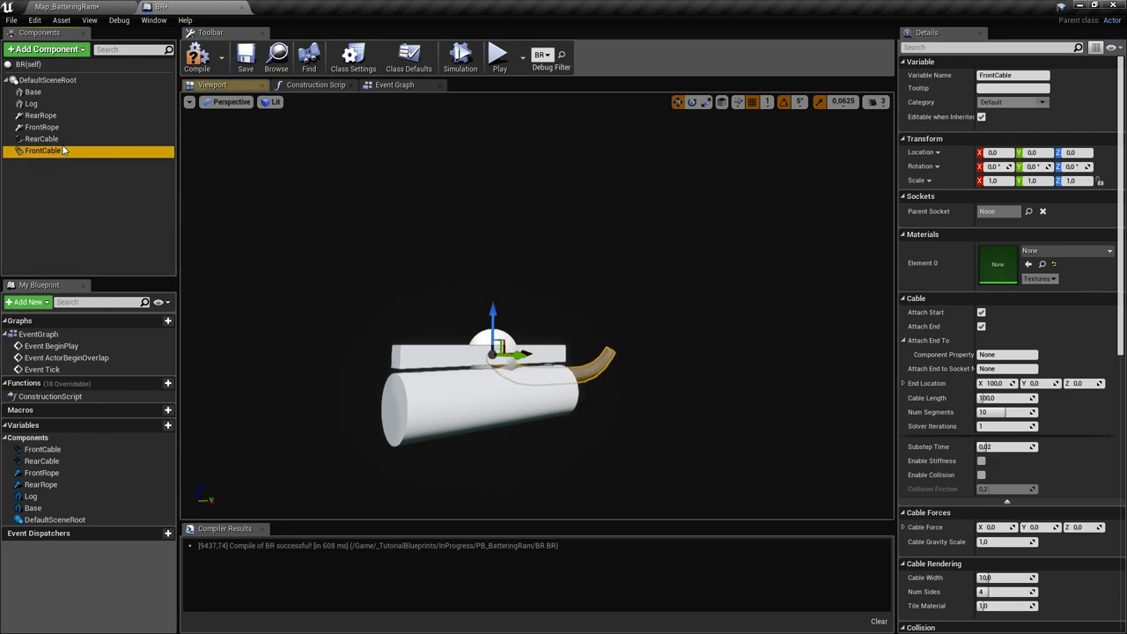
pyautogui.hotkey('ctrl', 's')
# Select RearCable and FrontCable together and examine their placement and attachment settings relative to the Base and the Log
pyautogui.moveTo(426, 212); pyautogui.dragTo(356, 210, button='right')
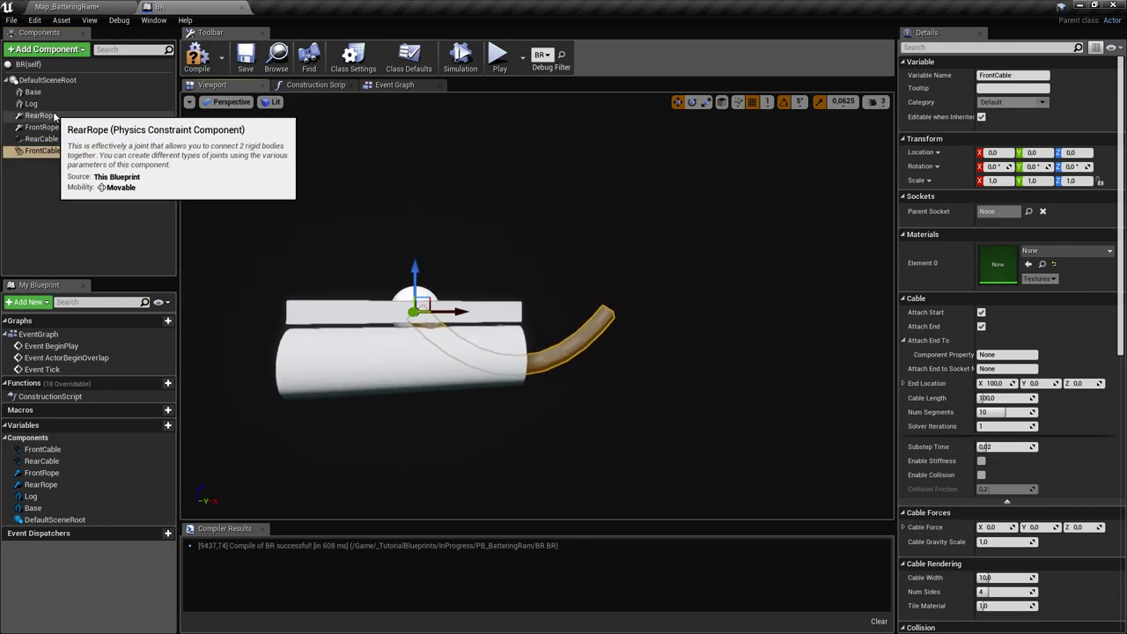
pyautogui.click(78, 140)
pyautogui.moveTo(370, 210); pyautogui.dragTo(396, 208, button='right')
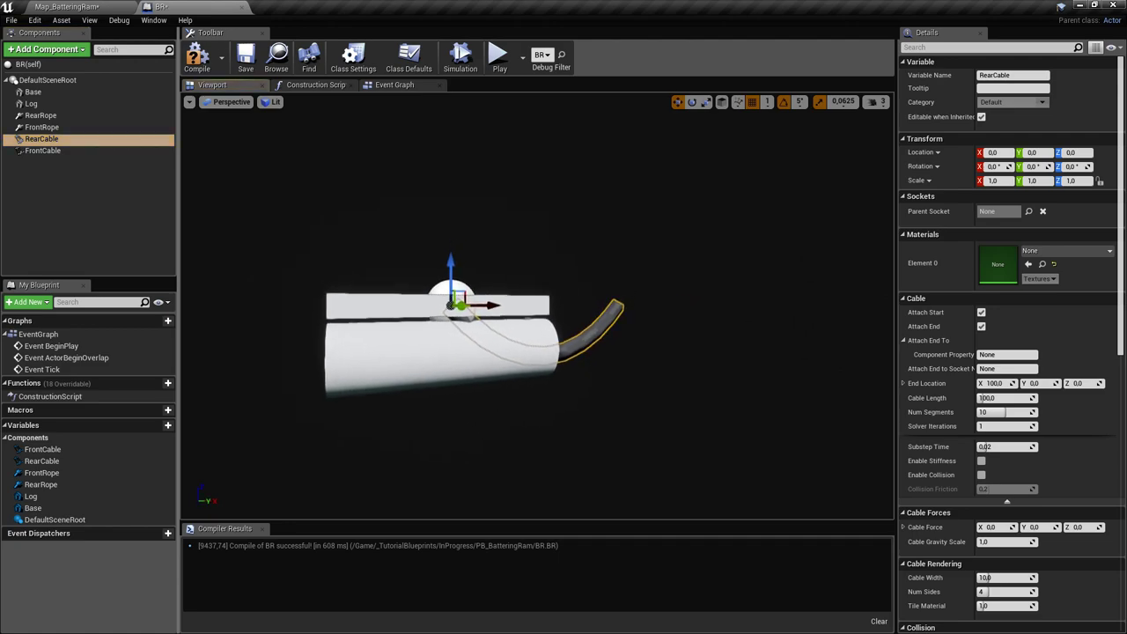
pyautogui.moveTo(546, 309)
pyautogui.mouseDown(button='right')
pyautogui.moveTo(567, 310)
pyautogui.moveTo(515, 318)
pyautogui.moveTo(529, 320)
pyautogui.mouseUp(button='right')
pyautogui.keyDown('ctrl'); pyautogui.click(42, 151); pyautogui.keyUp('ctrl')
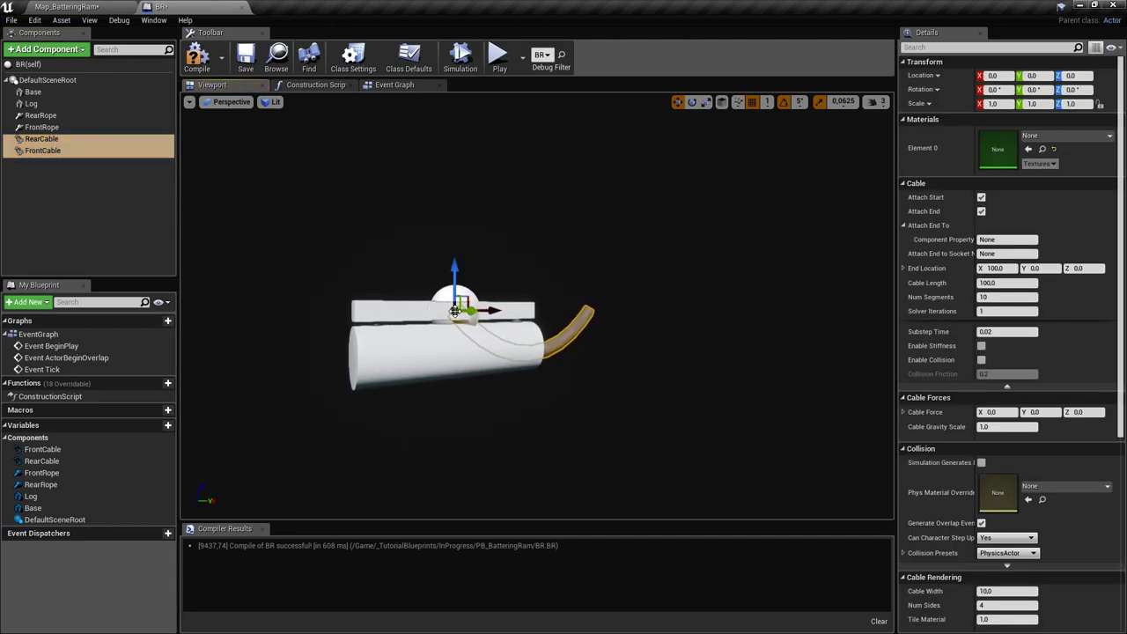
pyautogui.moveTo(407, 317); pyautogui.dragTo(448, 320, button='right')
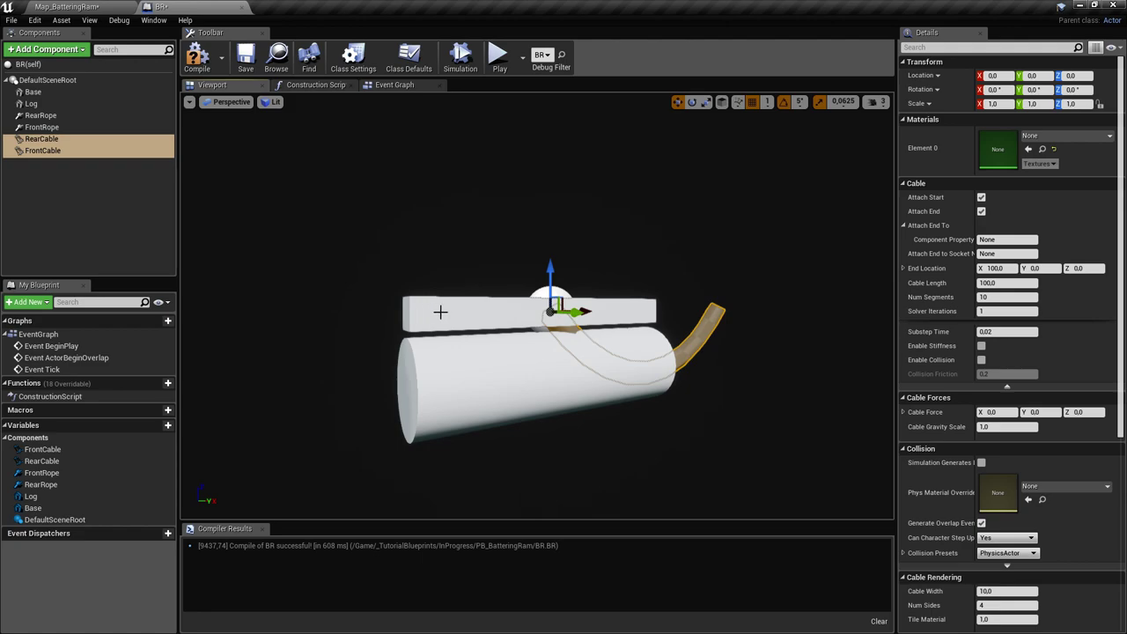
pyautogui.moveTo(453, 317); pyautogui.dragTo(409, 319, button='right')
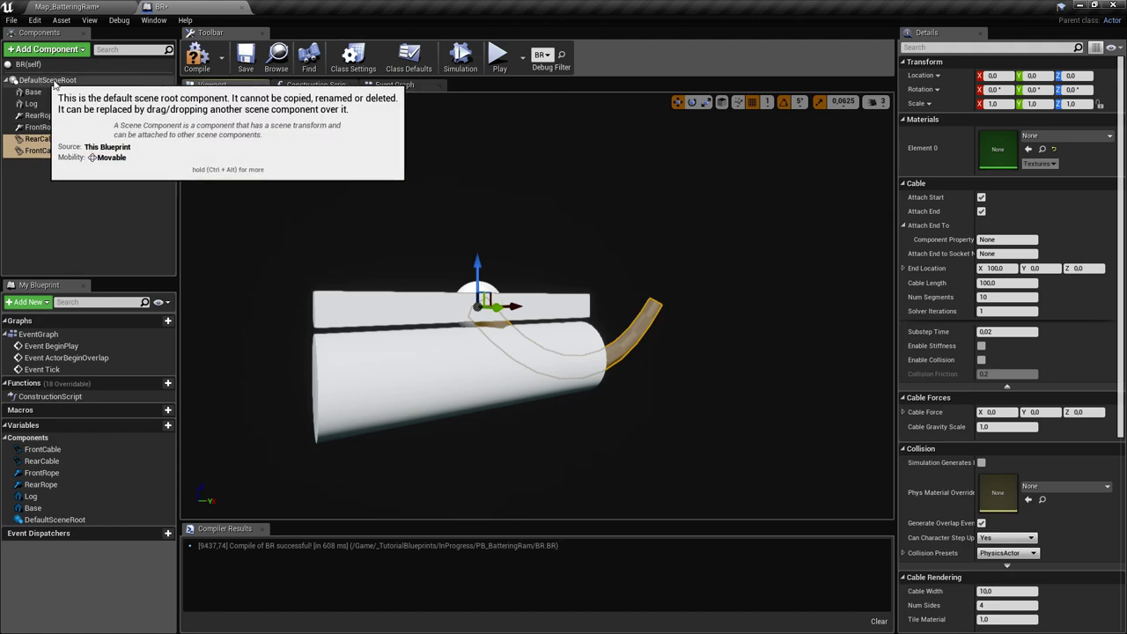
pyautogui.scroll(-3, 588, 314)
pyautogui.moveTo(587, 315)
pyautogui.mouseDown(button='right')
pyautogui.moveTo(587, 331)
pyautogui.moveTo(601, 331)
pyautogui.mouseUp(button='right')
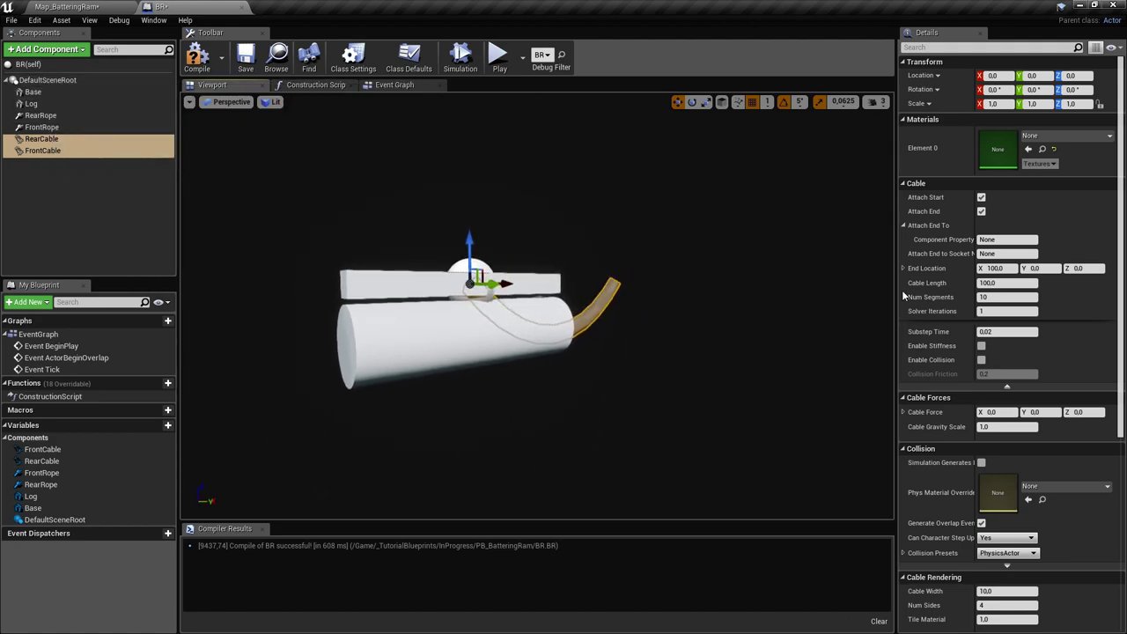
pyautogui.keyDown('ctrl'); pyautogui.click(53, 139); pyautogui.keyUp('ctrl')
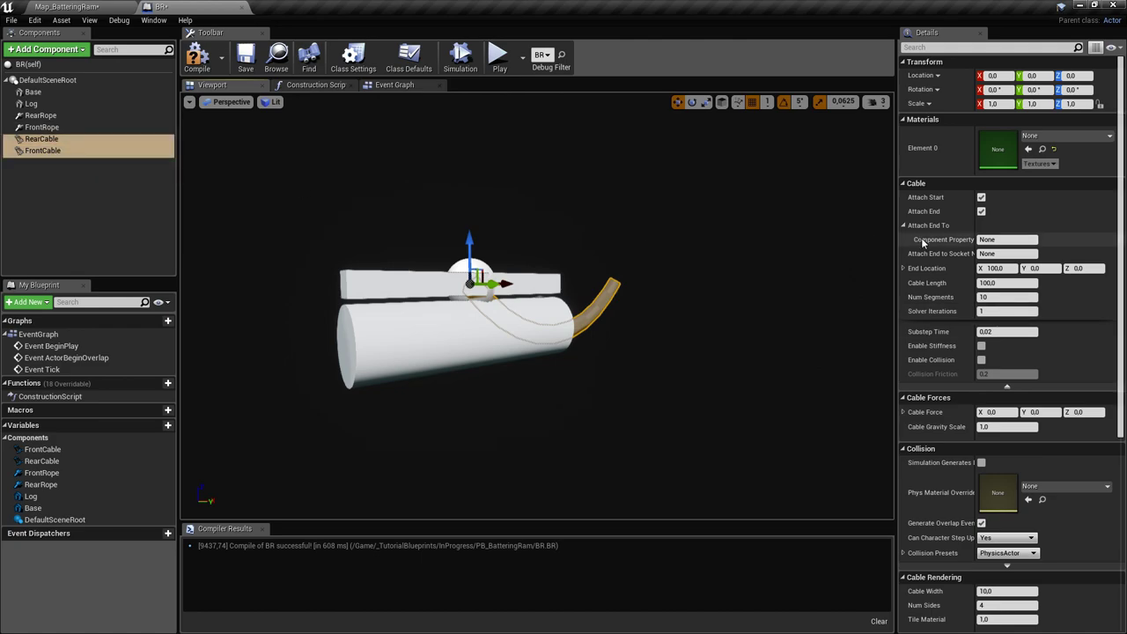
# Try to attach the ends of both selected cables to the Log component
pyautogui.click(979, 240)
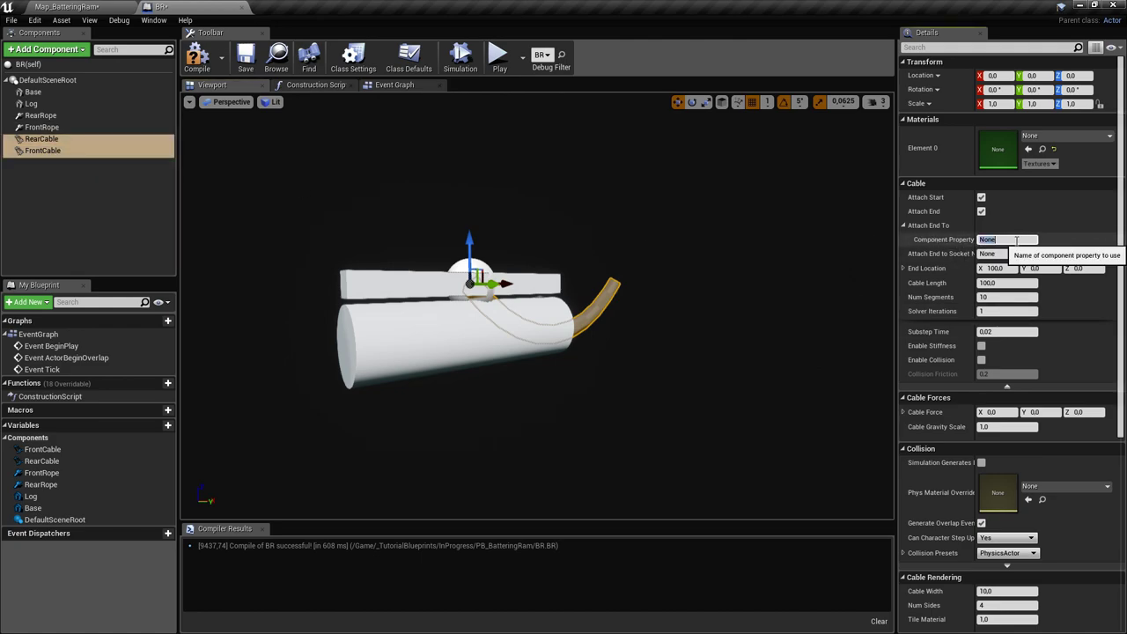
pyautogui.write('Log')
pyautogui.press('Return')
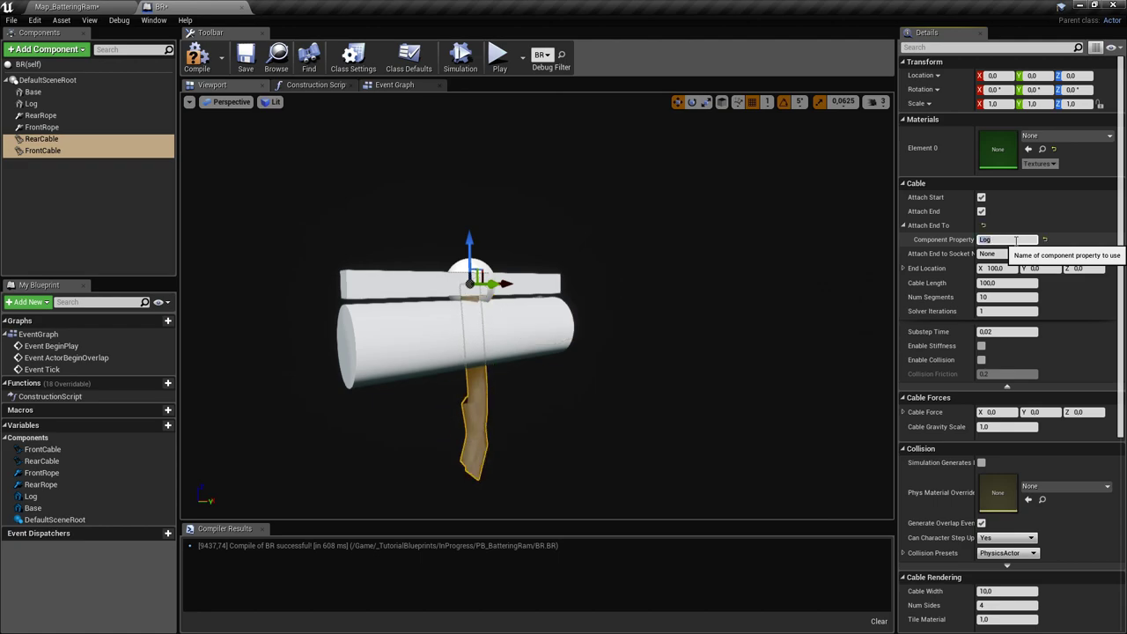
pyautogui.write('d')
pyautogui.moveTo(672, 252)
pyautogui.mouseDown(button='right')
pyautogui.moveTo(634, 261)
pyautogui.moveTo(656, 254)
pyautogui.mouseUp(button='right')
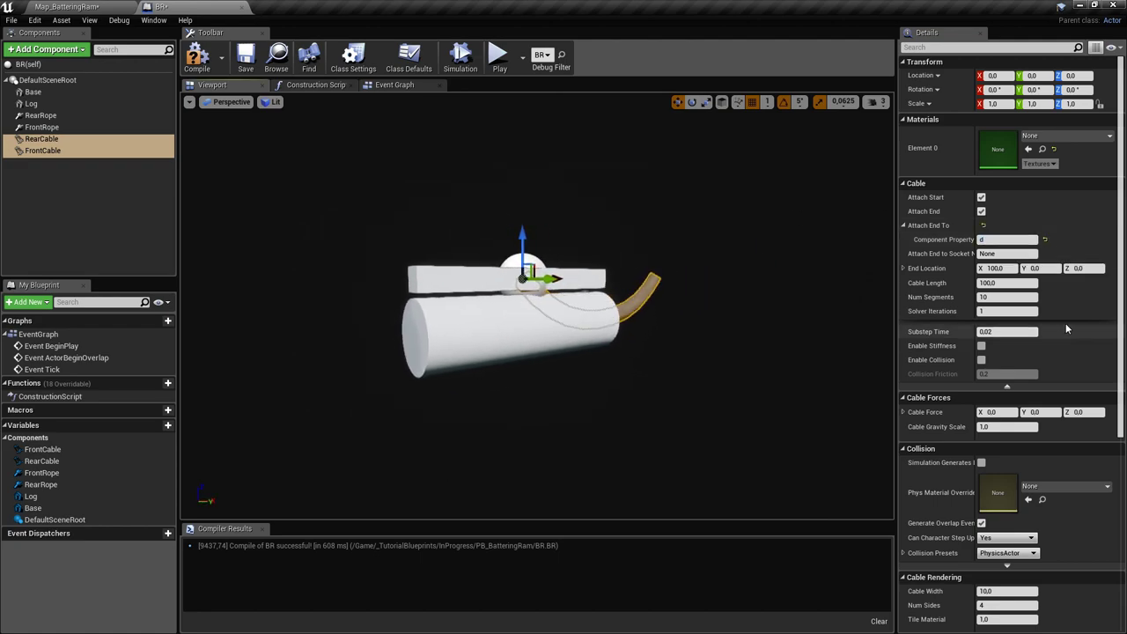
# Set the End Location X of both RearCable and FrontCable to 0
pyautogui.click(1002, 269)
pyautogui.write('0')
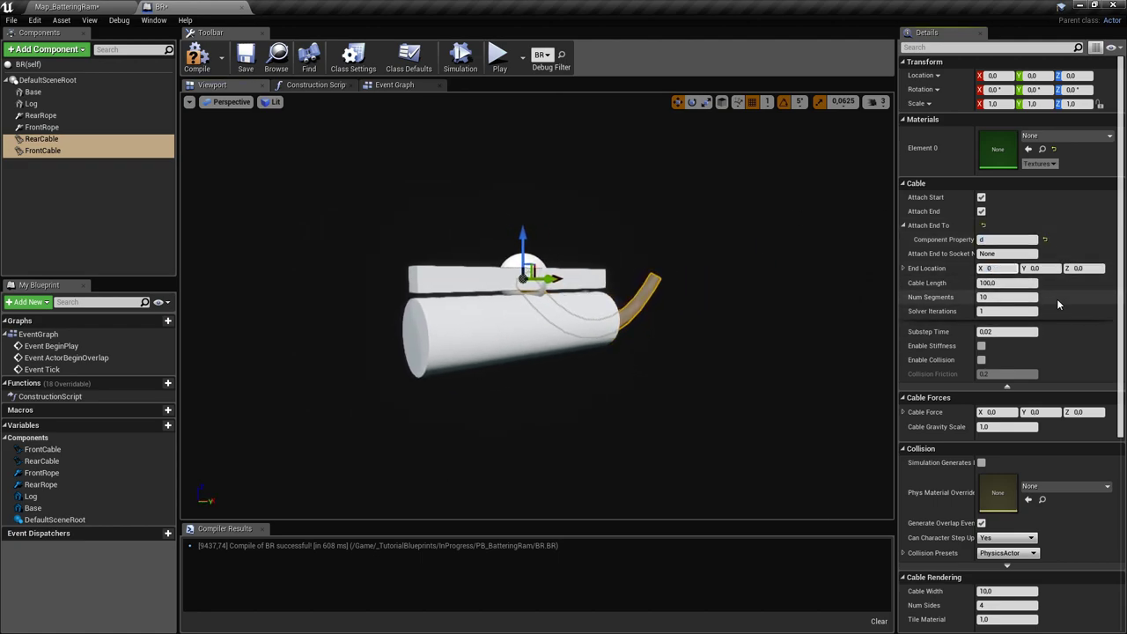
pyautogui.press('Return')
pyautogui.moveTo(818, 362)
pyautogui.mouseDown(button='right')
pyautogui.moveTo(731, 362)
pyautogui.moveTo(814, 373)
pyautogui.mouseUp(button='right')
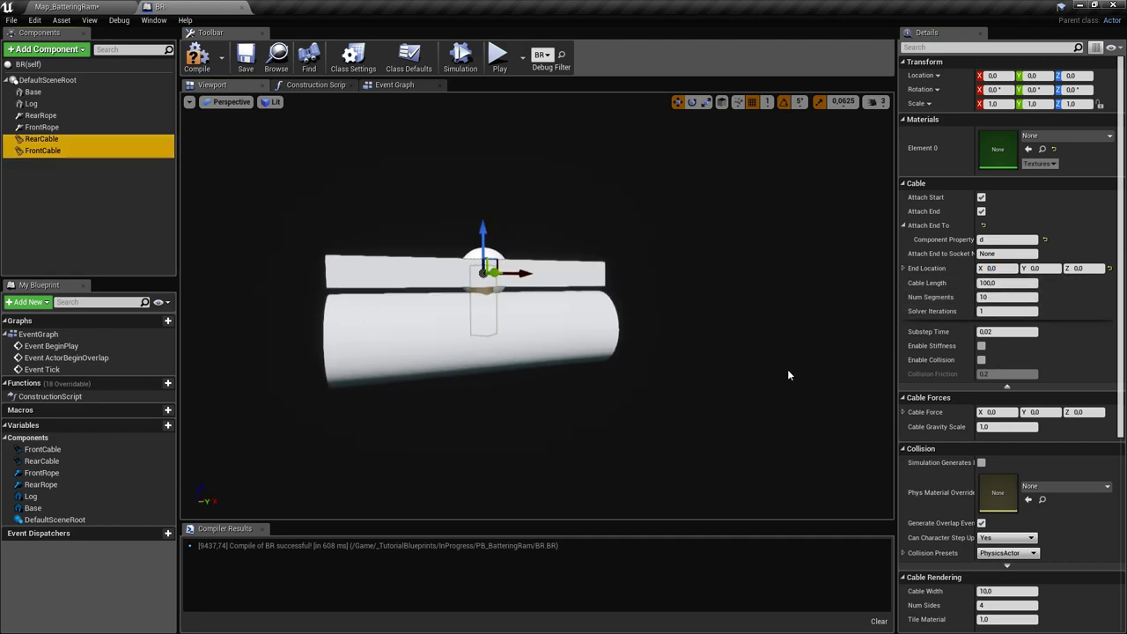
pyautogui.moveTo(575, 345); pyautogui.dragTo(608, 339, button='right')
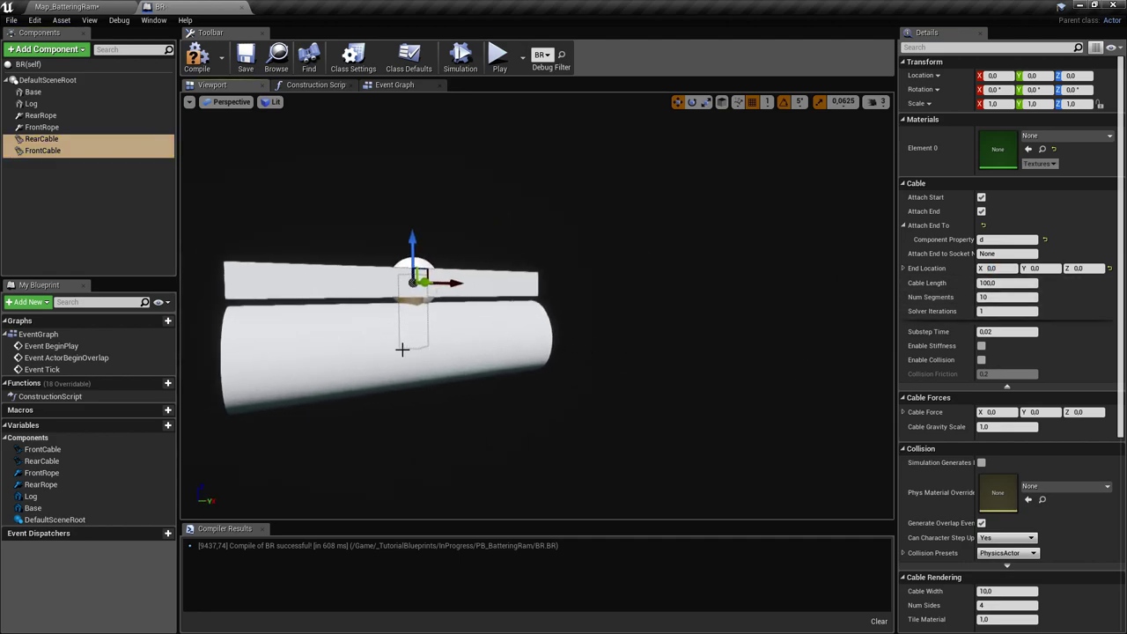
pyautogui.moveTo(433, 344)
pyautogui.mouseDown()
pyautogui.moveTo(401, 344)
pyautogui.moveTo(426, 342)
pyautogui.mouseUp()
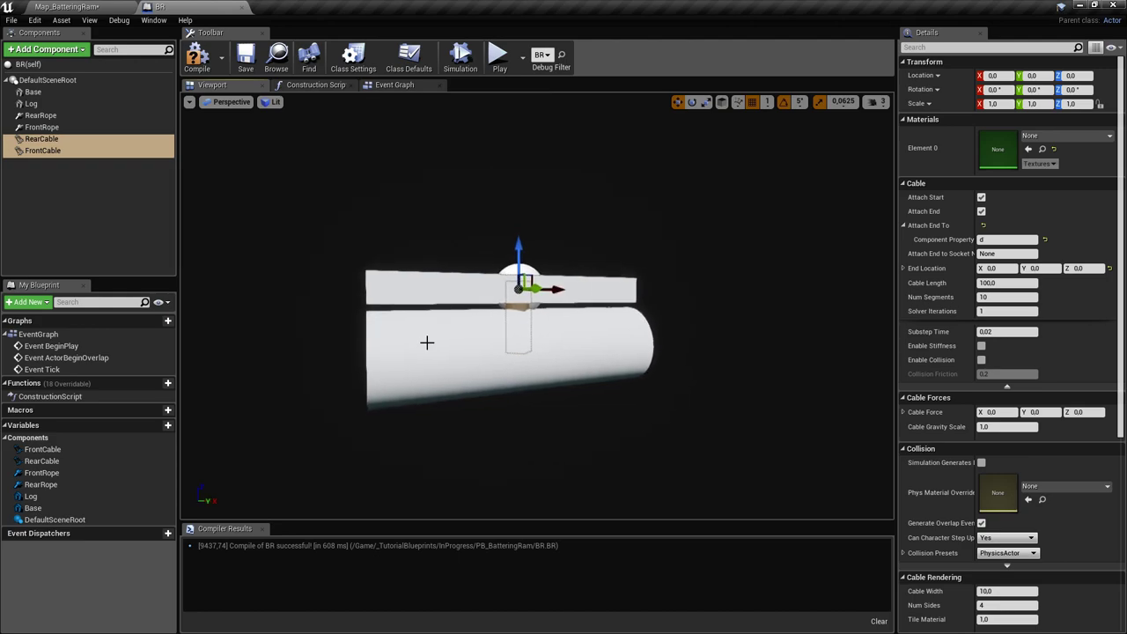
# Move RearCable to X -40 and FrontCable to X 40 along the Base
pyautogui.click(141, 139)
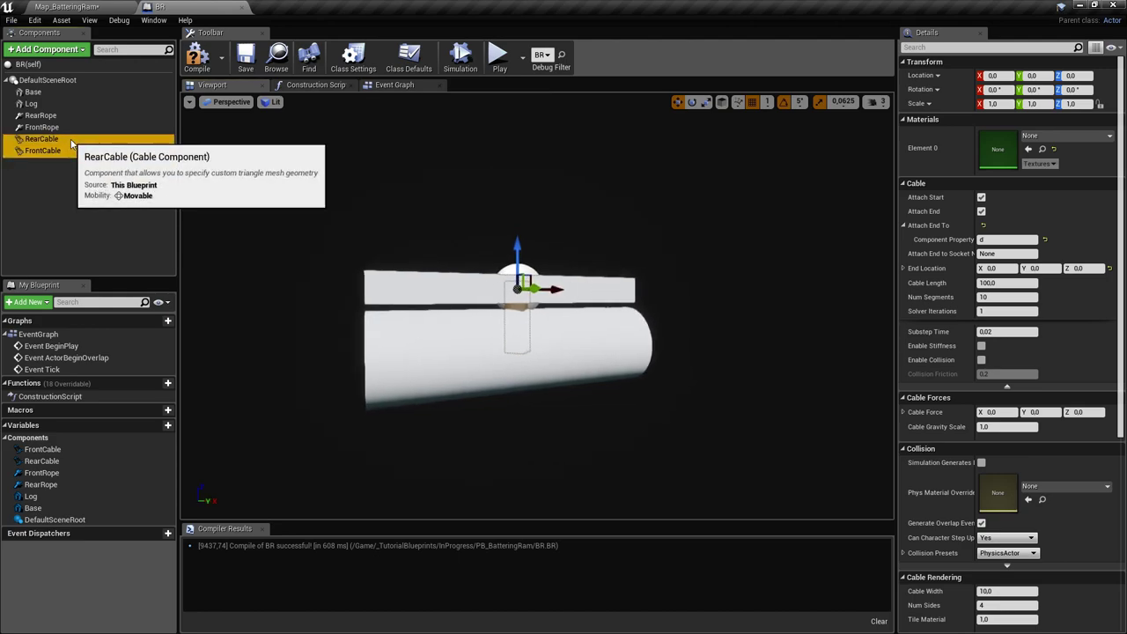
pyautogui.moveTo(452, 302); pyautogui.dragTo(467, 302, button='right')
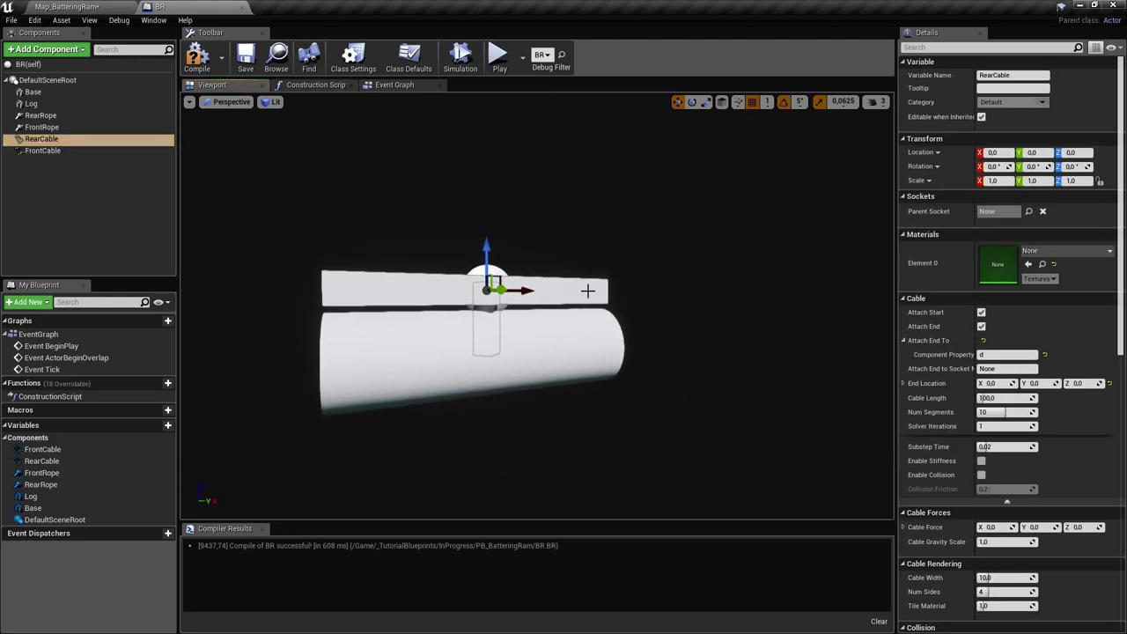
pyautogui.moveTo(431, 287); pyautogui.dragTo(415, 287)
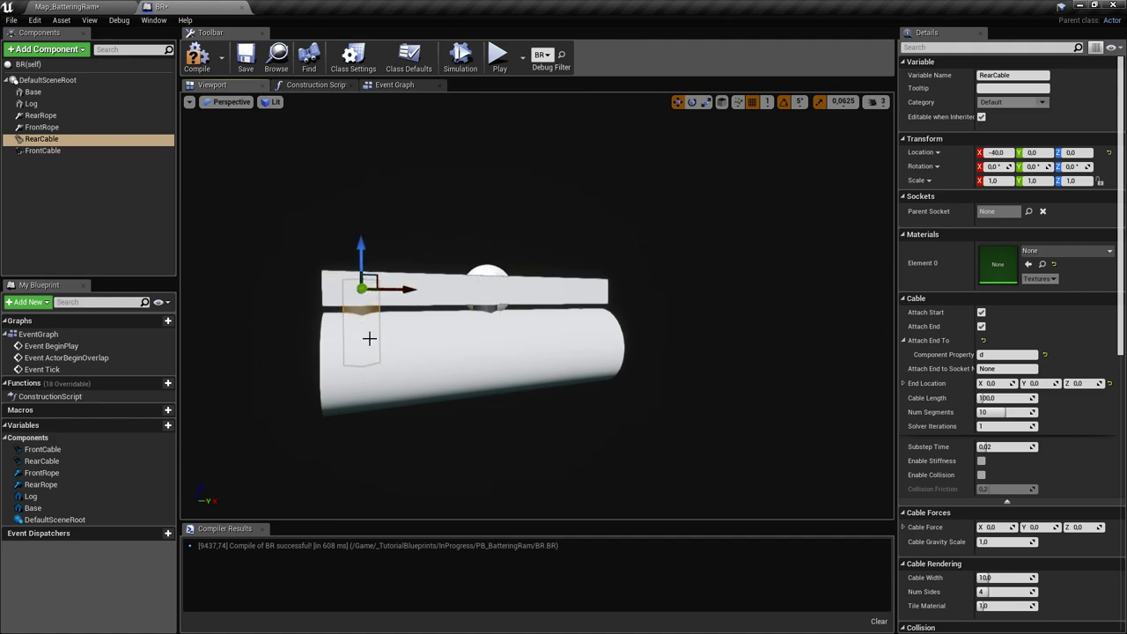
pyautogui.click(42, 150)
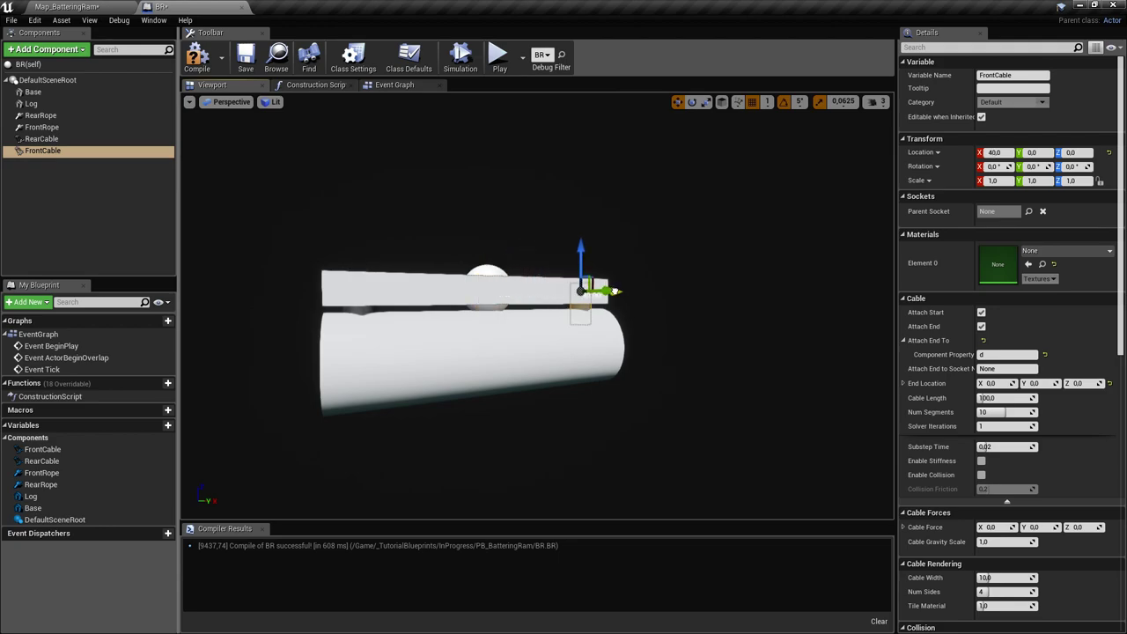
pyautogui.moveTo(537, 308)
pyautogui.mouseDown(button='right')
pyautogui.moveTo(581, 310)
pyautogui.moveTo(547, 300)
pyautogui.mouseUp(button='right')
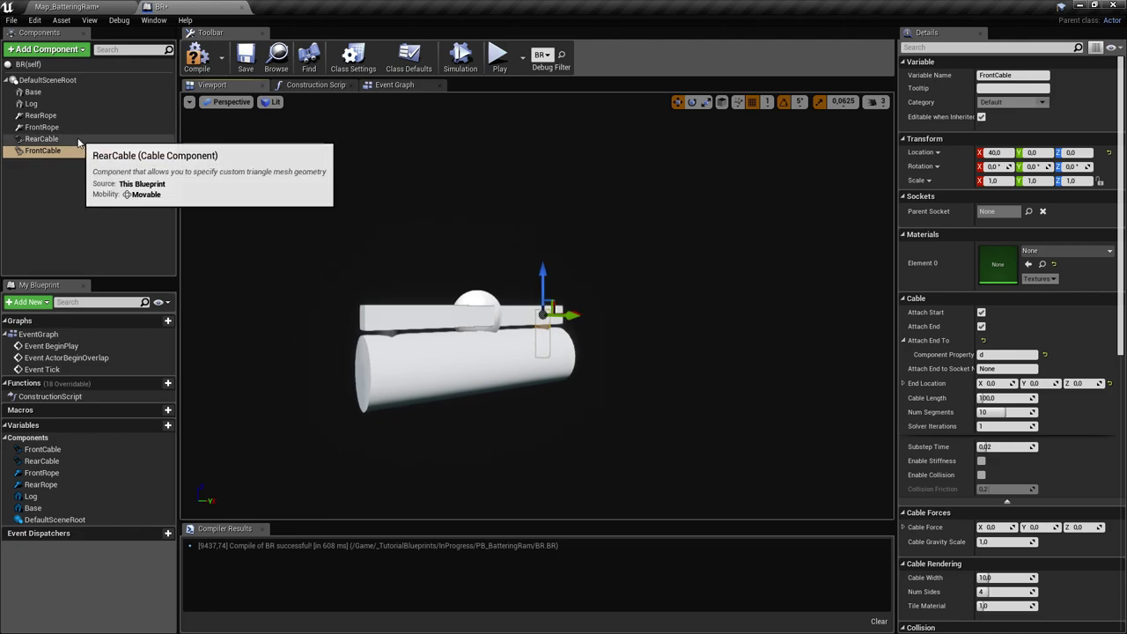
# Lower the Log to Z -71 to expose the cables under the Base, and undo the move
pyautogui.click(78, 139)
pyautogui.moveTo(396, 265); pyautogui.dragTo(365, 264, button='right')
pyautogui.moveTo(407, 319)
pyautogui.mouseDown(button='right')
pyautogui.moveTo(423, 326)
pyautogui.moveTo(407, 318)
pyautogui.mouseUp(button='right')
pyautogui.click(477, 337)
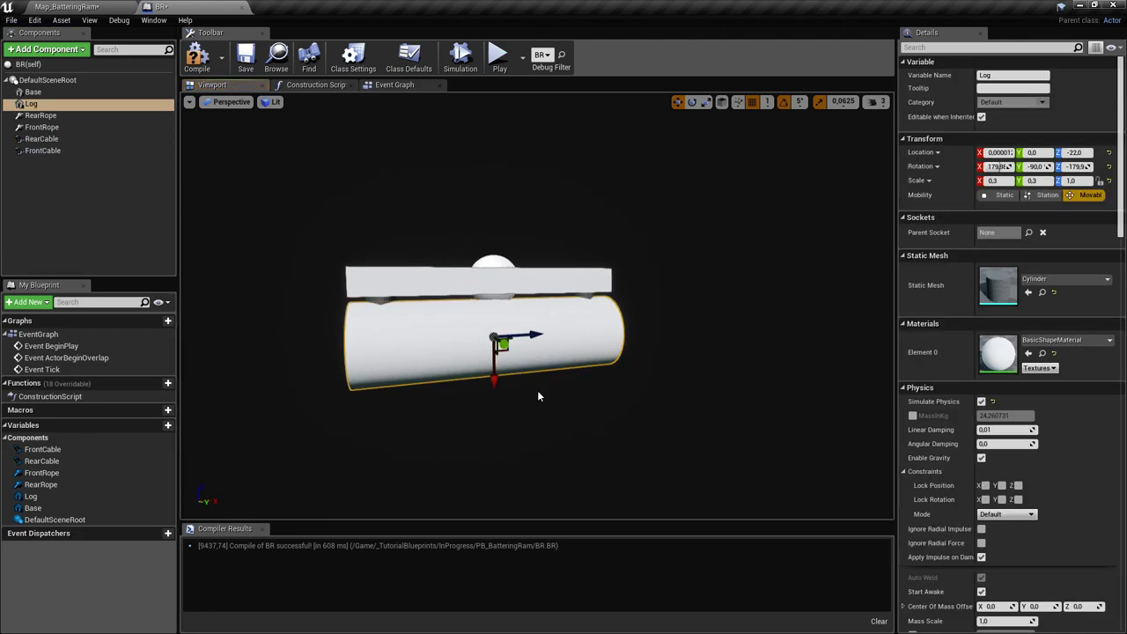
pyautogui.moveTo(495, 365); pyautogui.dragTo(509, 481)
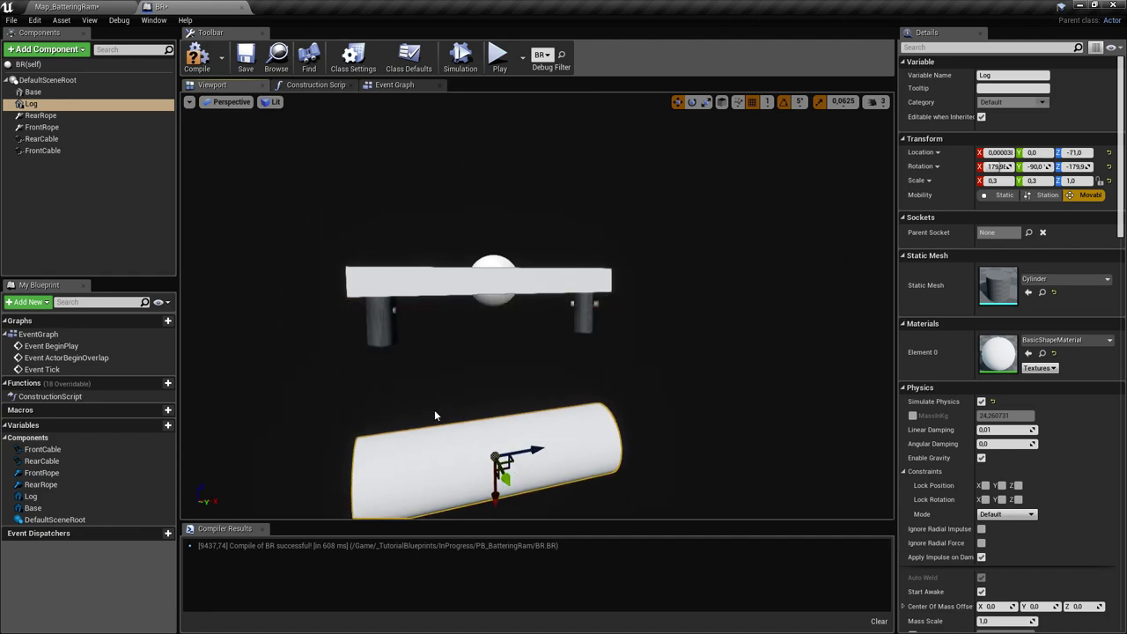
pyautogui.hotkey('ctrl', 'z')
# Set RearCable's Attach End To component property to Log
pyautogui.click(44, 139)
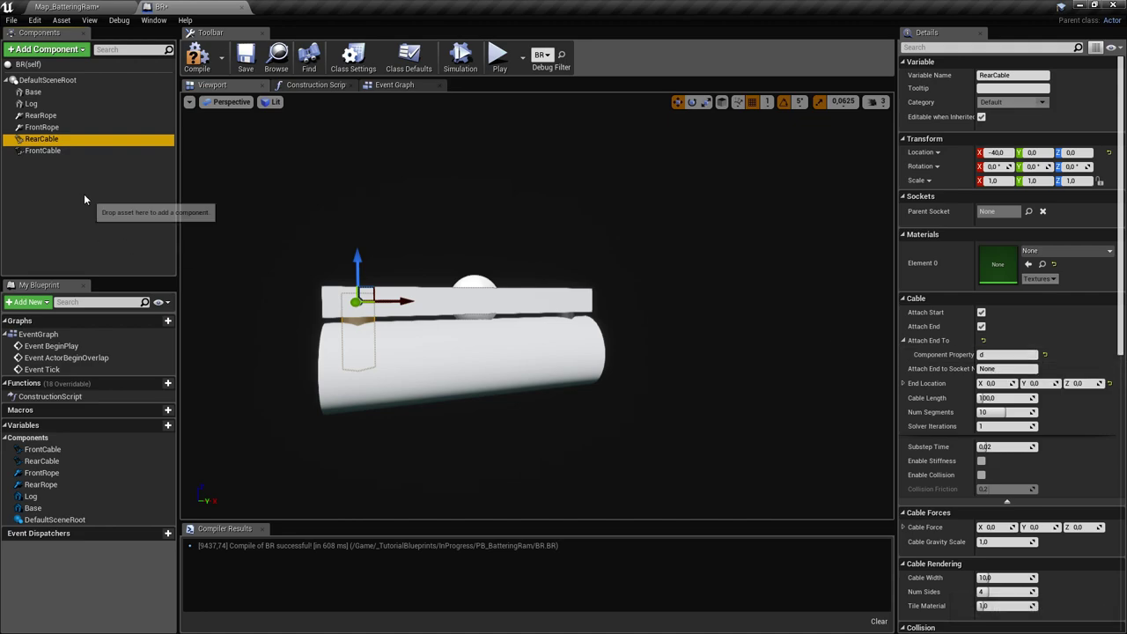
pyautogui.click(43, 151)
pyautogui.click(41, 140)
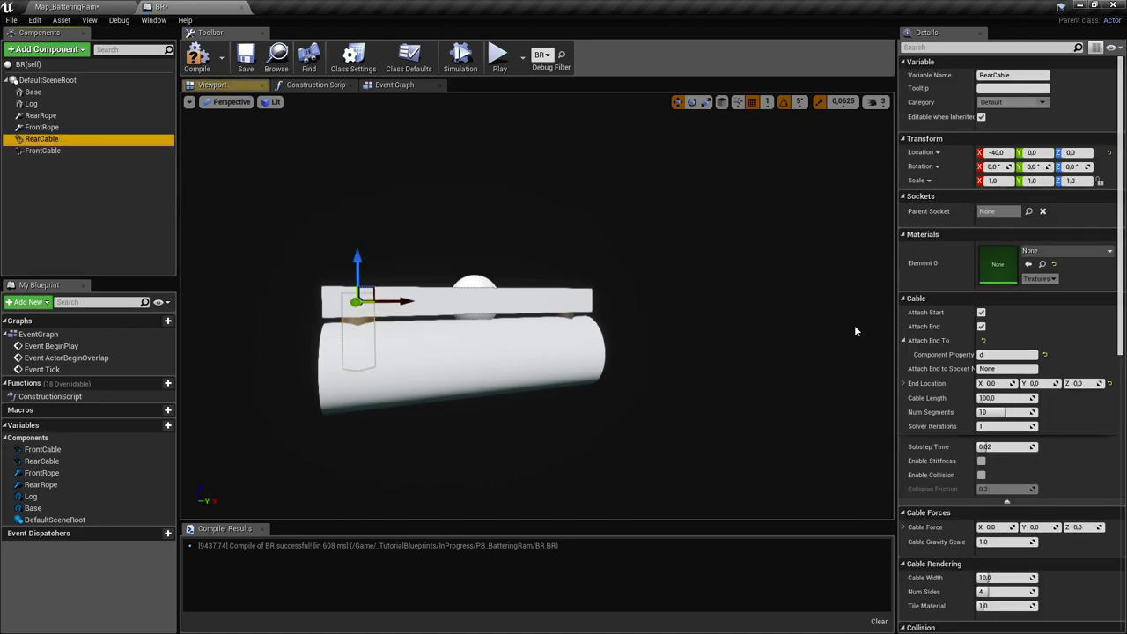
pyautogui.click(1017, 355)
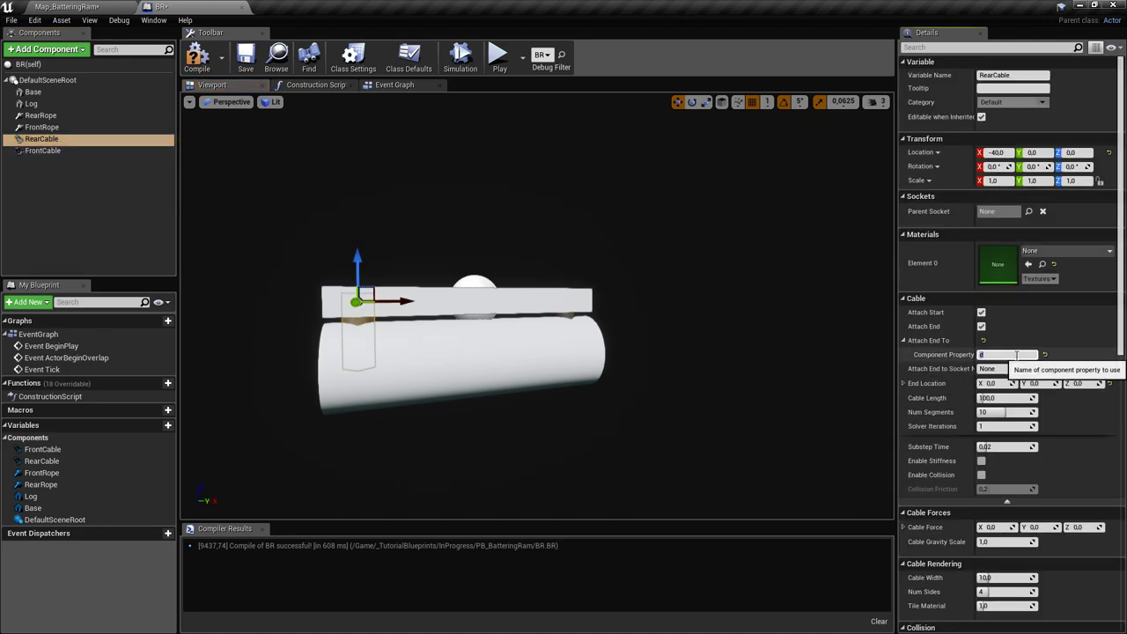
pyautogui.write('Log')
pyautogui.press('Return')
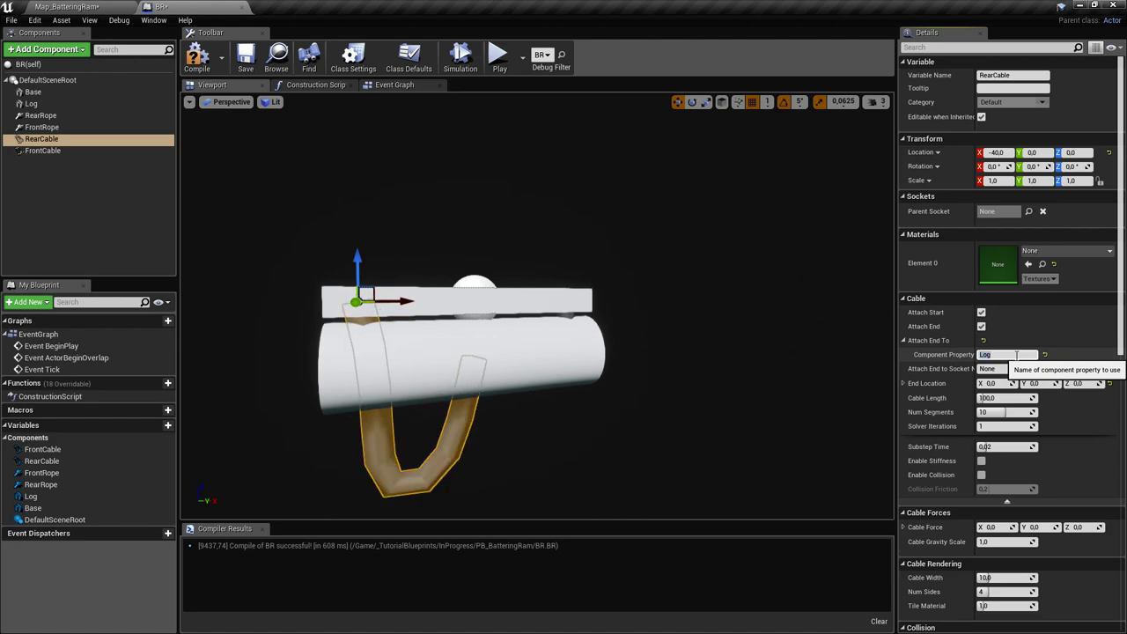
# Set FrontCable's Attach End To component property to Log
pyautogui.click(42, 151)
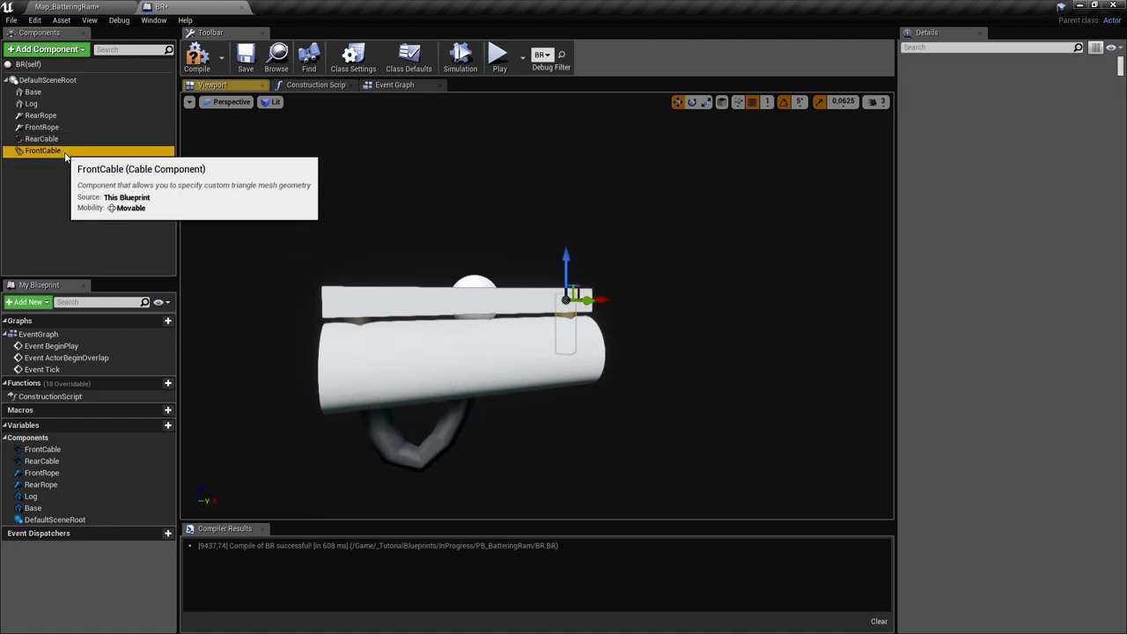
pyautogui.click(1011, 355)
pyautogui.write('Log')
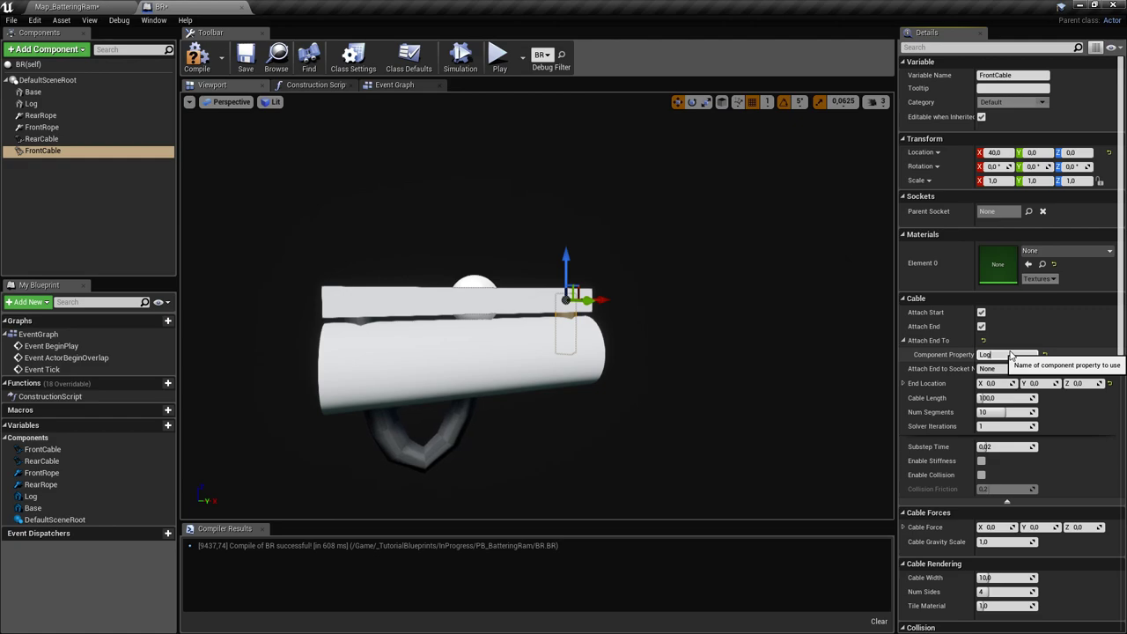
pyautogui.press('Return')
pyautogui.moveTo(662, 380); pyautogui.dragTo(711, 368, button='right')
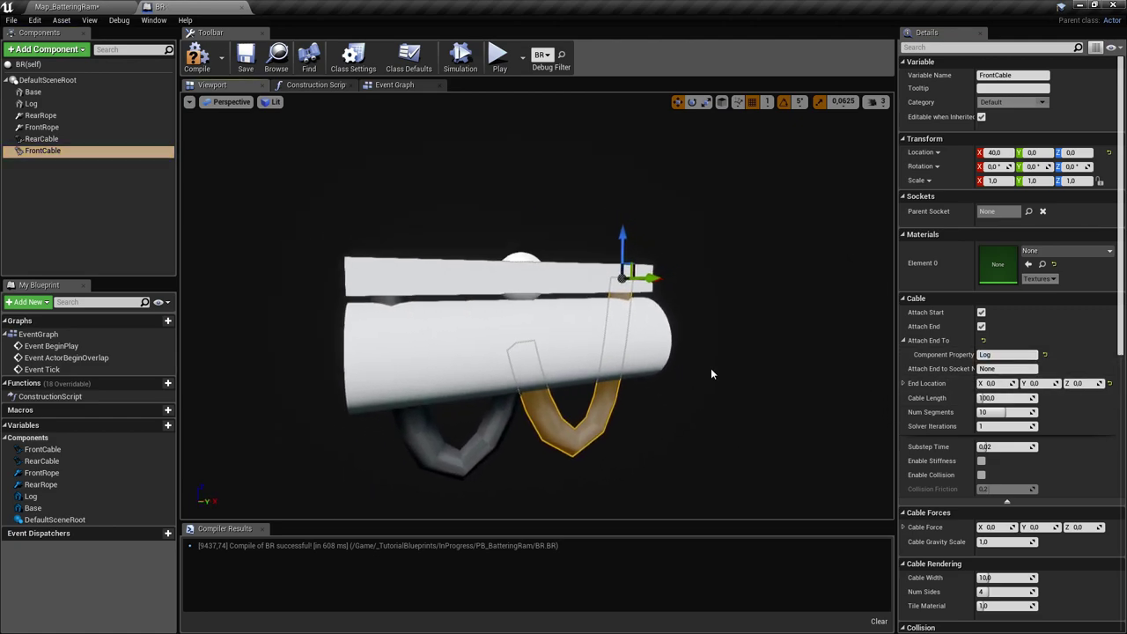
# Examine where both cable ends attach on the Log, and select the Log to check its pivot and axes
pyautogui.moveTo(529, 349); pyautogui.dragTo(536, 349, button='right')
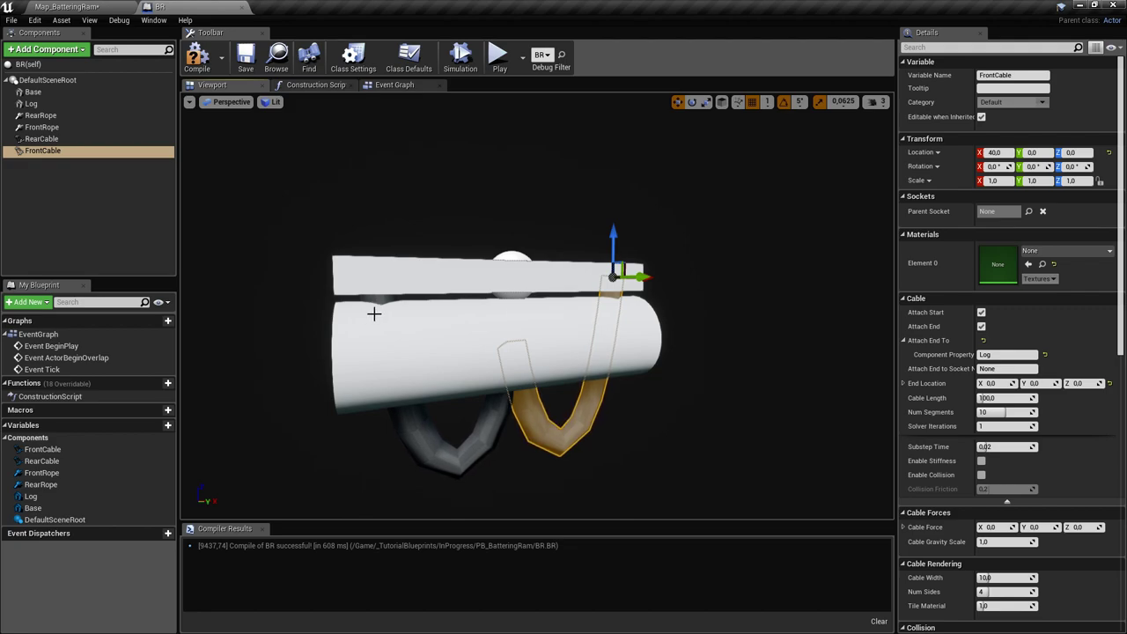
pyautogui.press('s')
pyautogui.moveTo(394, 326)
pyautogui.mouseDown(button='right')
pyautogui.moveTo(368, 327)
pyautogui.moveTo(381, 327)
pyautogui.mouseUp(button='right')
pyautogui.press('w')
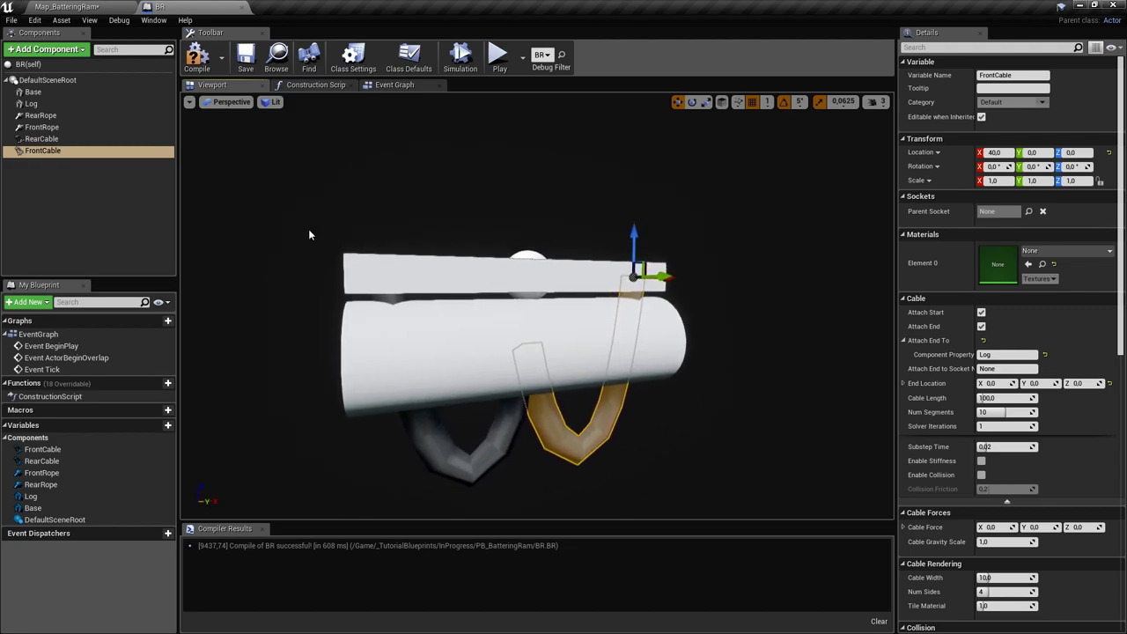
pyautogui.moveTo(310, 235)
pyautogui.mouseDown(button='right')
pyautogui.moveTo(290, 228)
pyautogui.moveTo(299, 232)
pyautogui.mouseUp(button='right')
pyautogui.press('s')
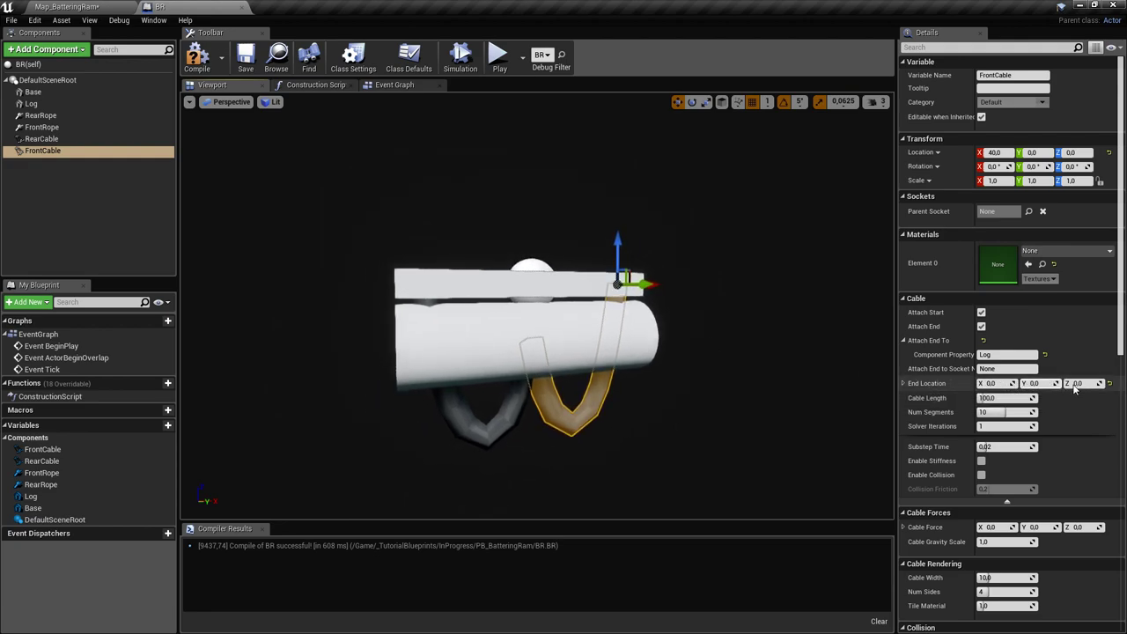
pyautogui.moveTo(584, 331)
pyautogui.mouseDown()
pyautogui.moveTo(563, 327)
pyautogui.moveTo(585, 331)
pyautogui.mouseUp()
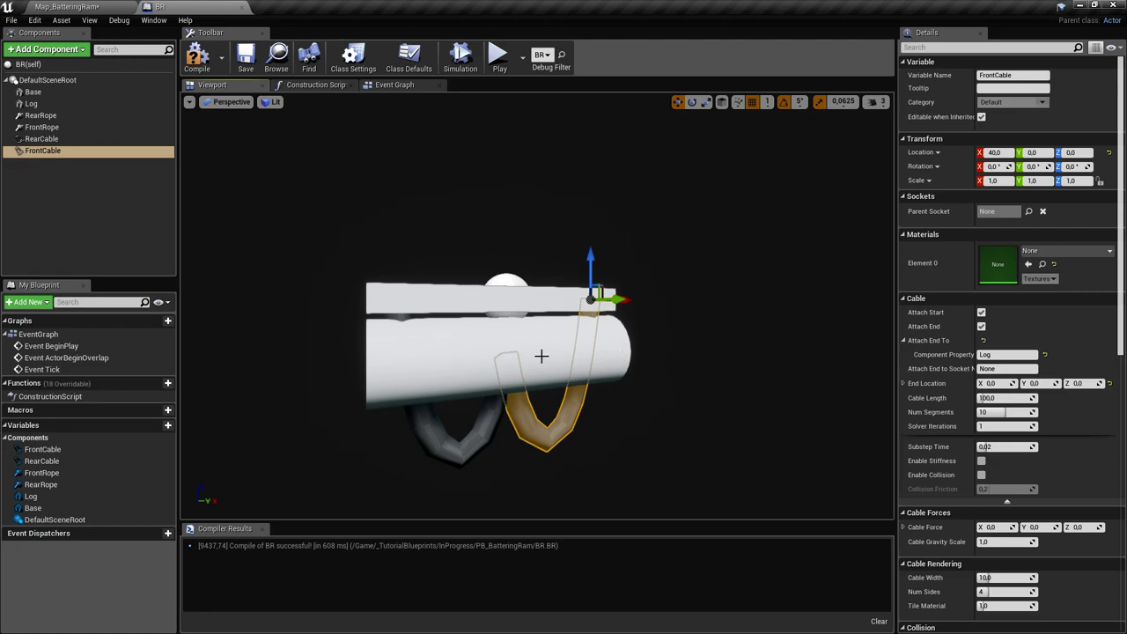
pyautogui.click(541, 320)
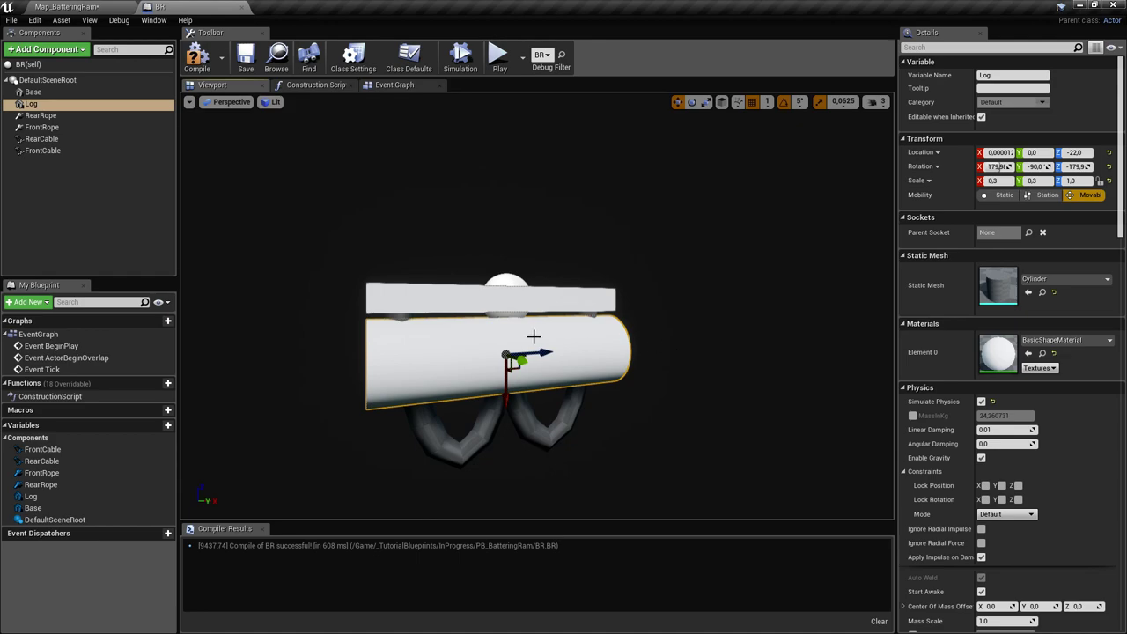
# Try an End Location X of -40 on RearCable, and undo the change
pyautogui.click(77, 139)
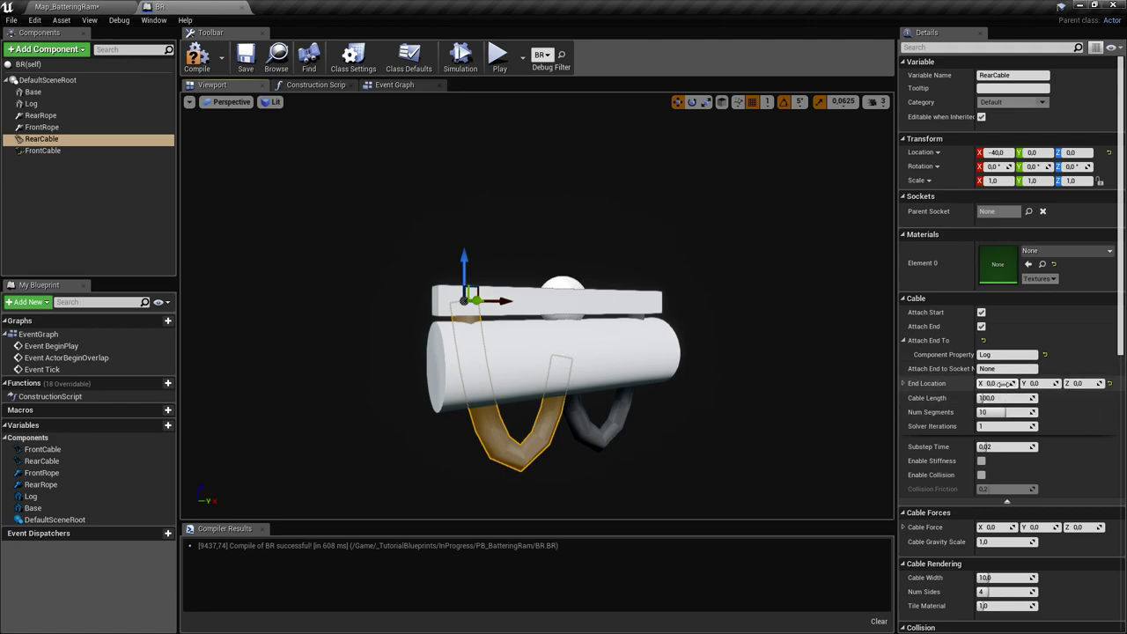
pyautogui.click(1005, 383)
pyautogui.write('-40')
pyautogui.press('Return')
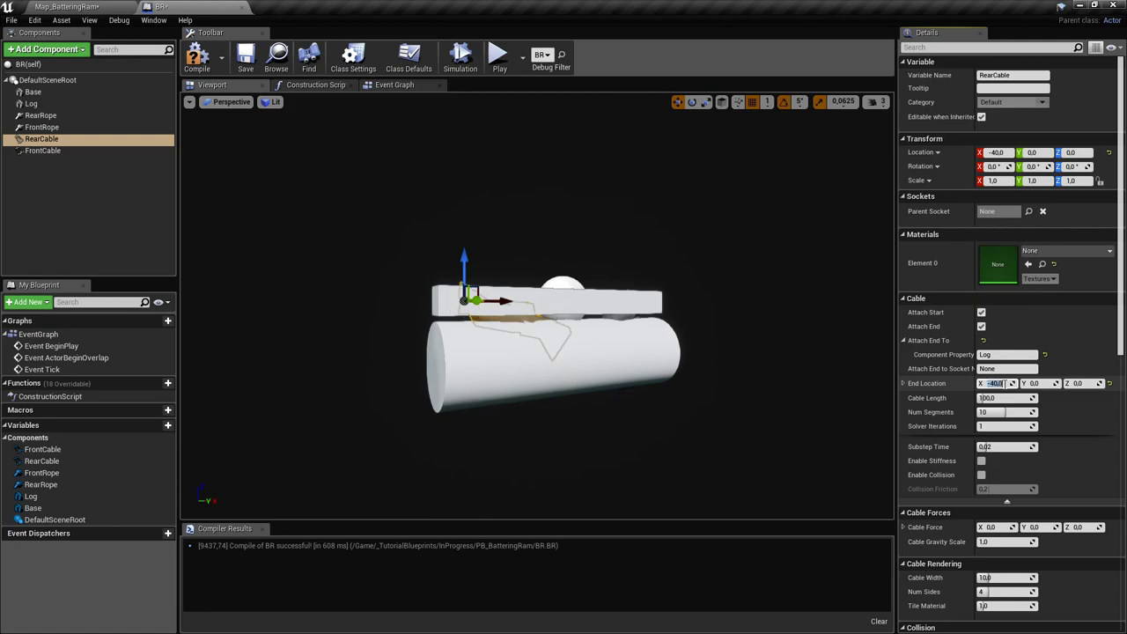
pyautogui.moveTo(521, 330)
pyautogui.mouseDown(button='right')
pyautogui.moveTo(530, 334)
pyautogui.moveTo(481, 328)
pyautogui.moveTo(506, 328)
pyautogui.mouseUp(button='right')
pyautogui.hotkey('ctrl', 'z')
# Select the Log and examine which local axis runs along its length
pyautogui.click(601, 370)
pyautogui.scroll(-3, 506, 330)
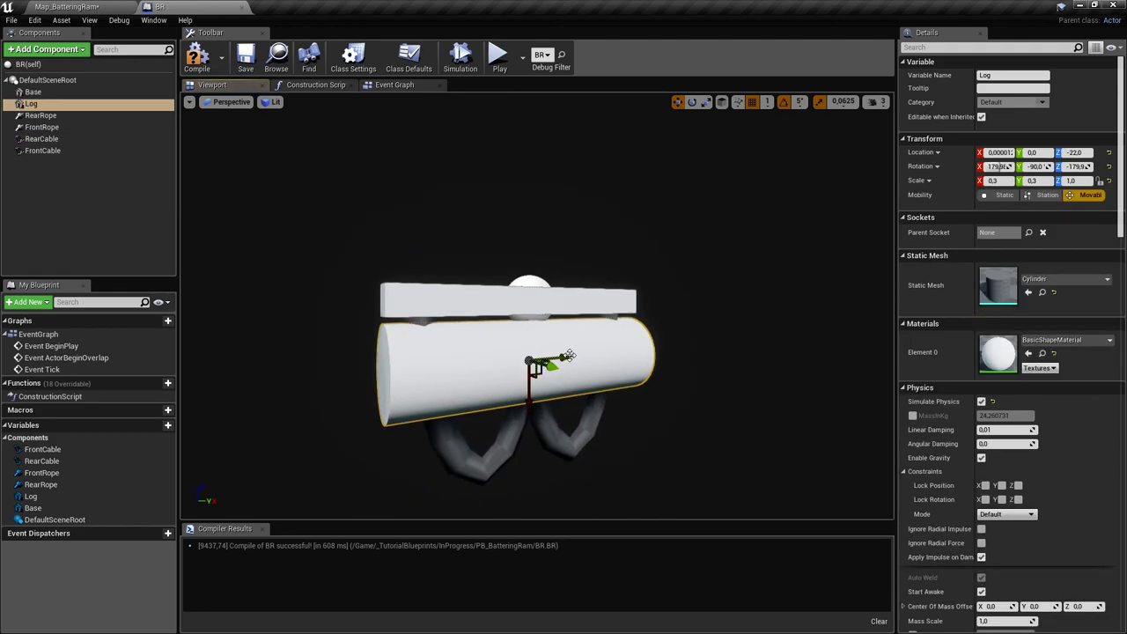
pyautogui.moveTo(569, 356); pyautogui.dragTo(566, 360, button='right')
pyautogui.scroll(3, 538, 340)
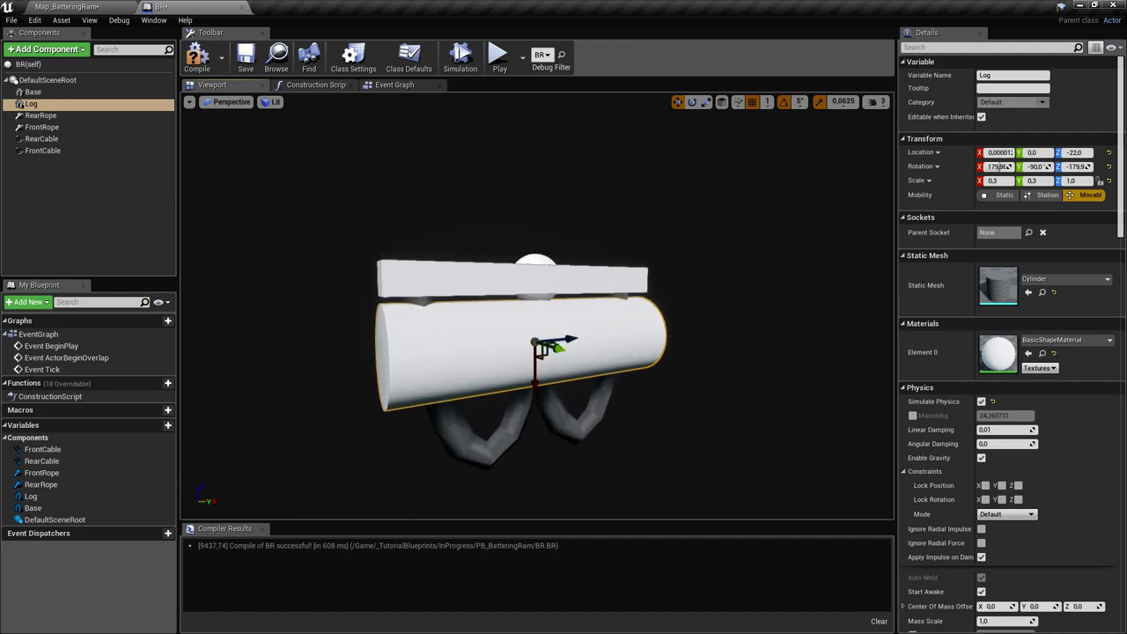
pyautogui.scroll(-5, 597, 343)
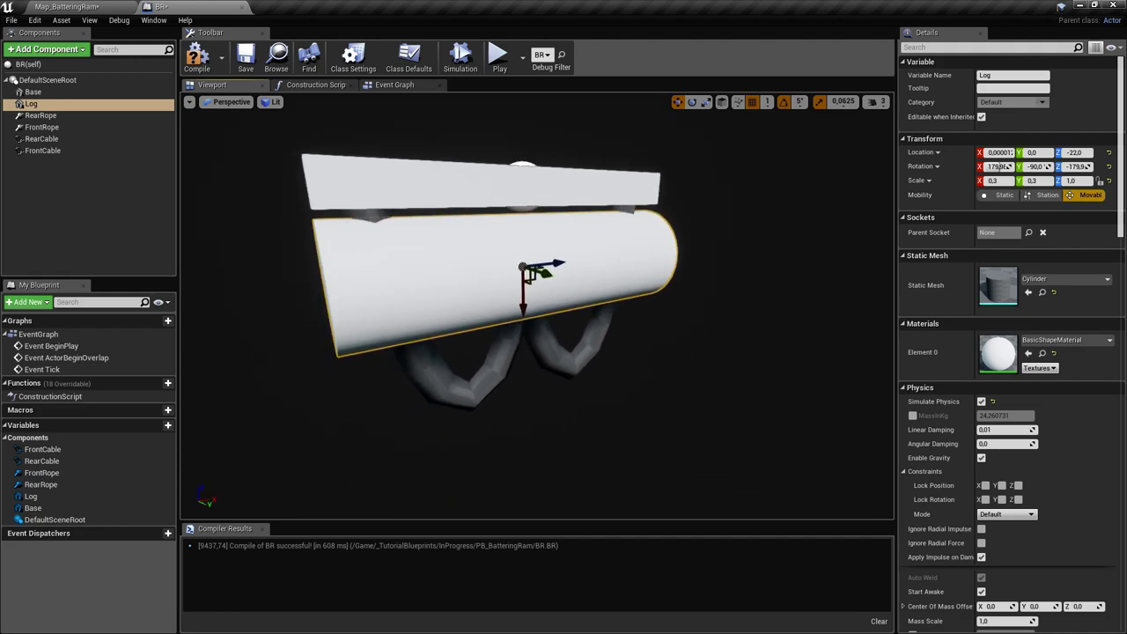
pyautogui.scroll(-2, 524, 299)
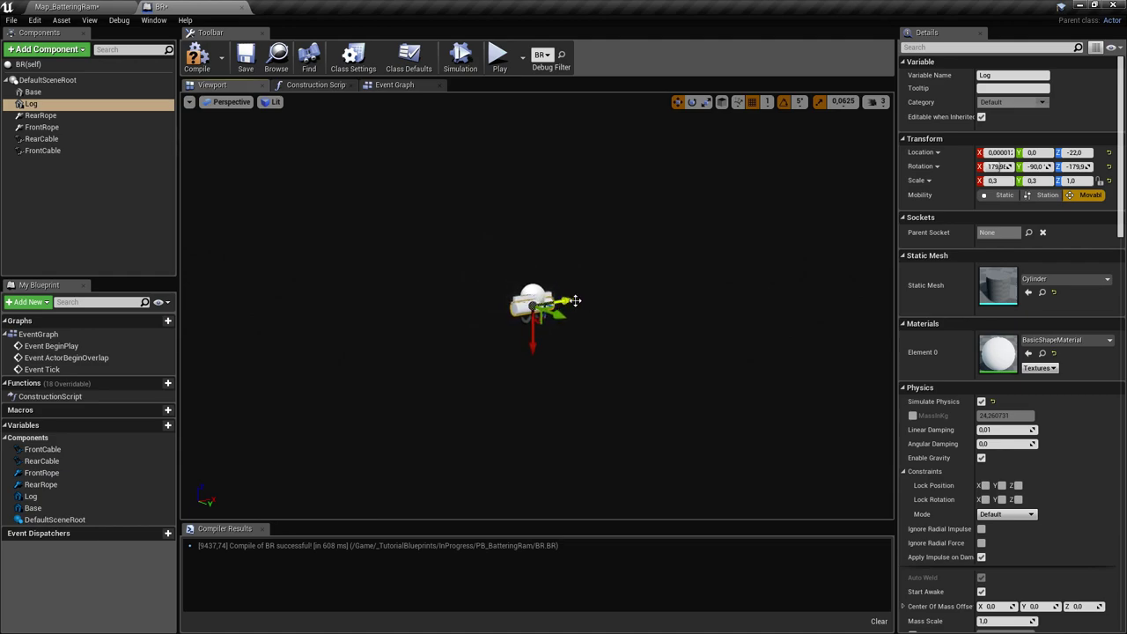
pyautogui.press('w')
pyautogui.moveTo(416, 176)
pyautogui.mouseDown(button='right')
pyautogui.moveTo(396, 178)
pyautogui.moveTo(416, 176)
pyautogui.mouseUp(button='right')
# Set RearCable's End Location Z to -40 and check its attachment near the rear of the Log
pyautogui.click(73, 143)
pyautogui.press('d')
pyautogui.moveTo(370, 242); pyautogui.dragTo(319, 239, button='right')
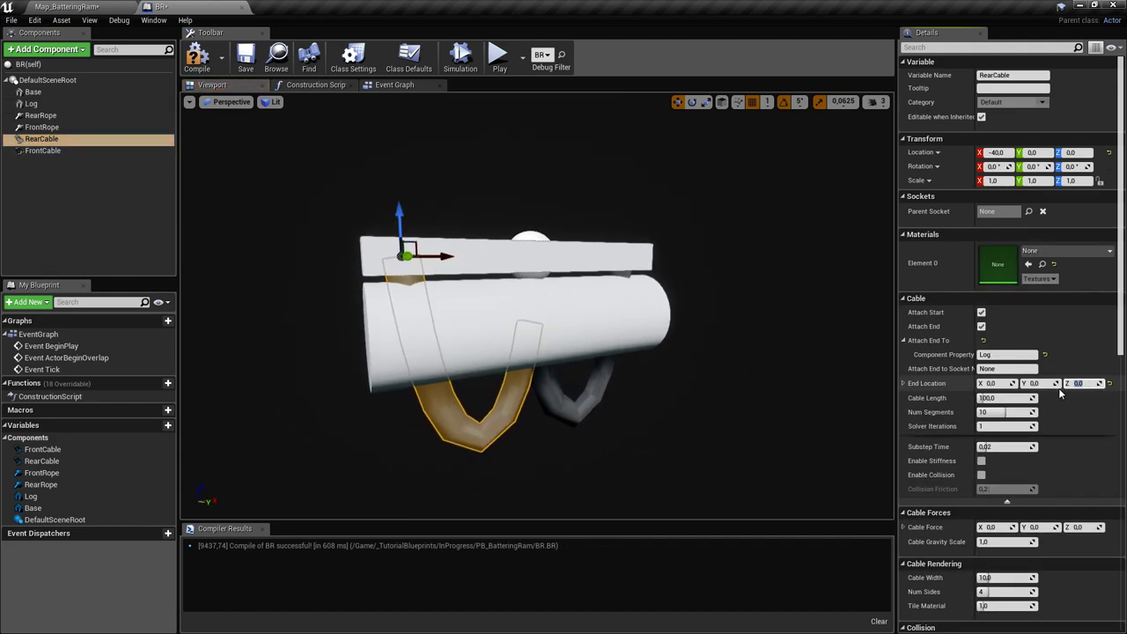
pyautogui.press('Return')
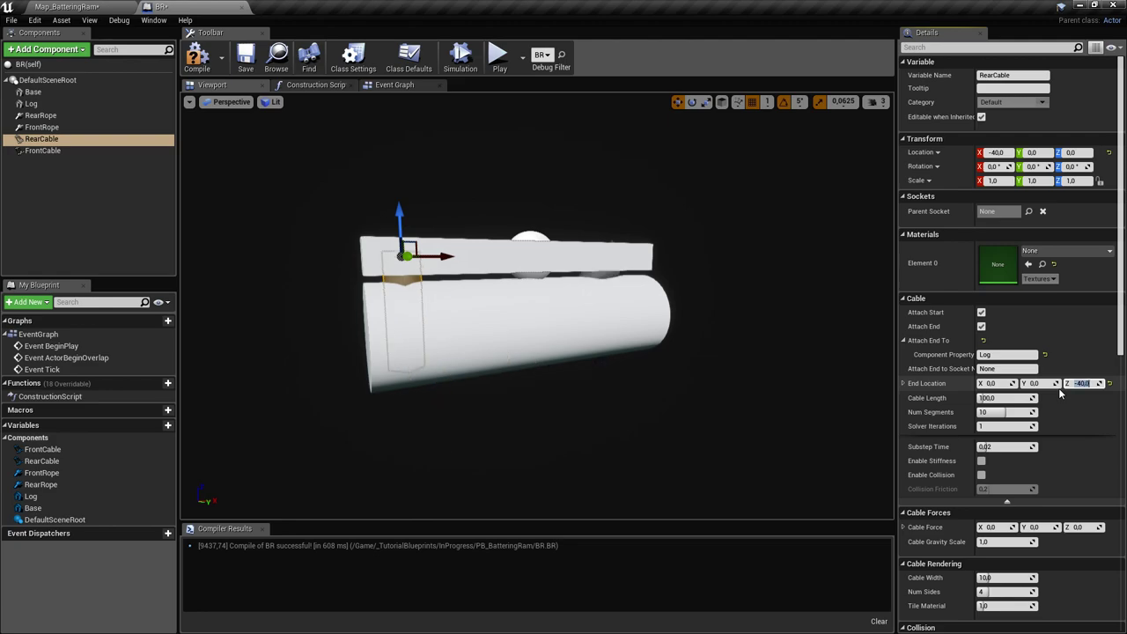
pyautogui.press('a')
pyautogui.moveTo(423, 352)
pyautogui.mouseDown(button='right')
pyautogui.moveTo(449, 351)
pyautogui.moveTo(375, 348)
pyautogui.moveTo(438, 348)
pyautogui.mouseUp(button='right')
pyautogui.press('d')
pyautogui.press('a')
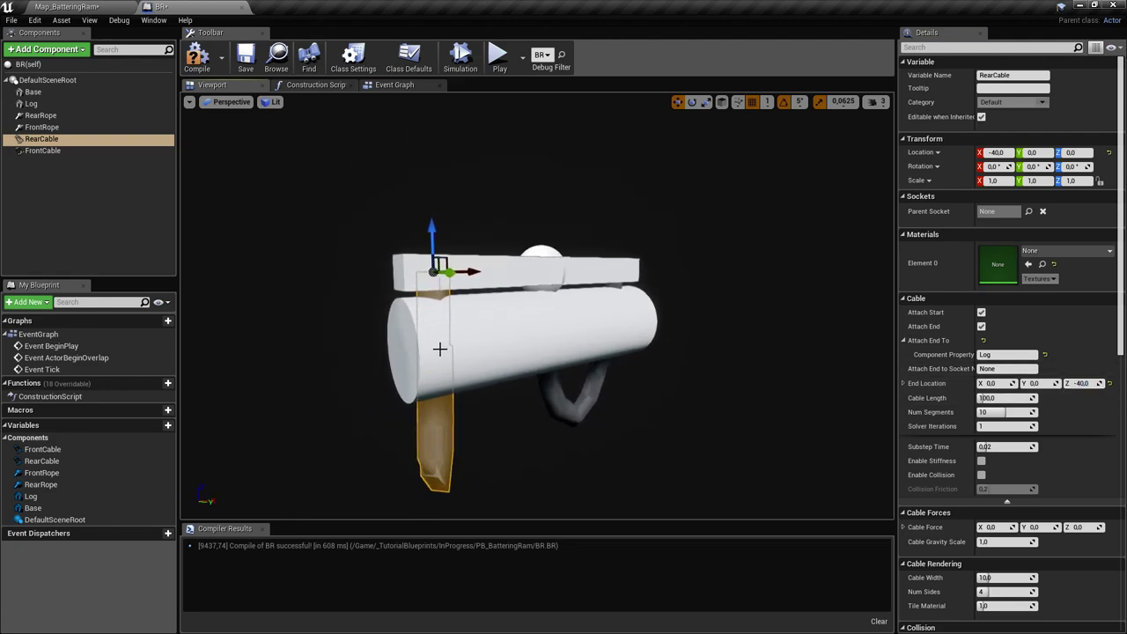
# Check the Log's axes and set RearCable's End Location X to -30
pyautogui.moveTo(441, 347); pyautogui.dragTo(446, 353)
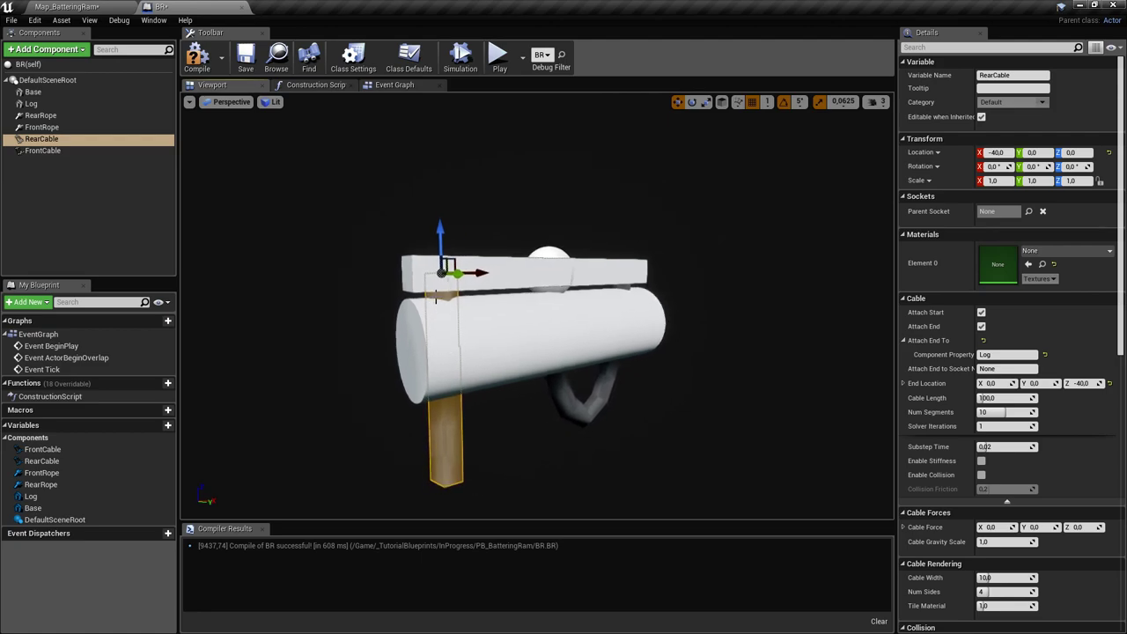
pyautogui.click(545, 337)
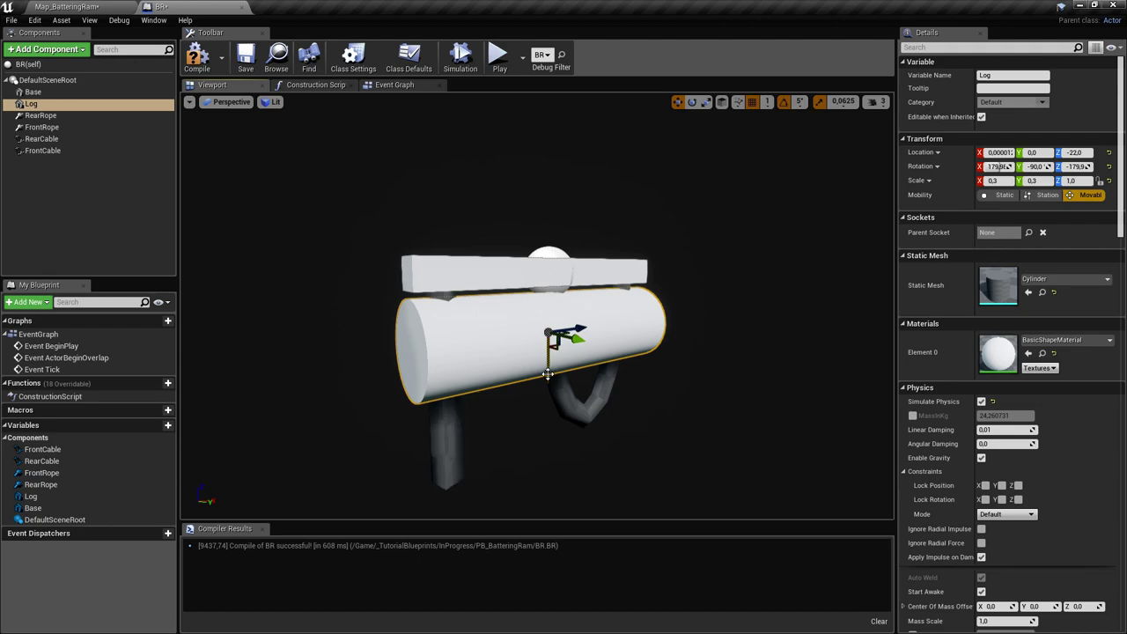
pyautogui.click(49, 139)
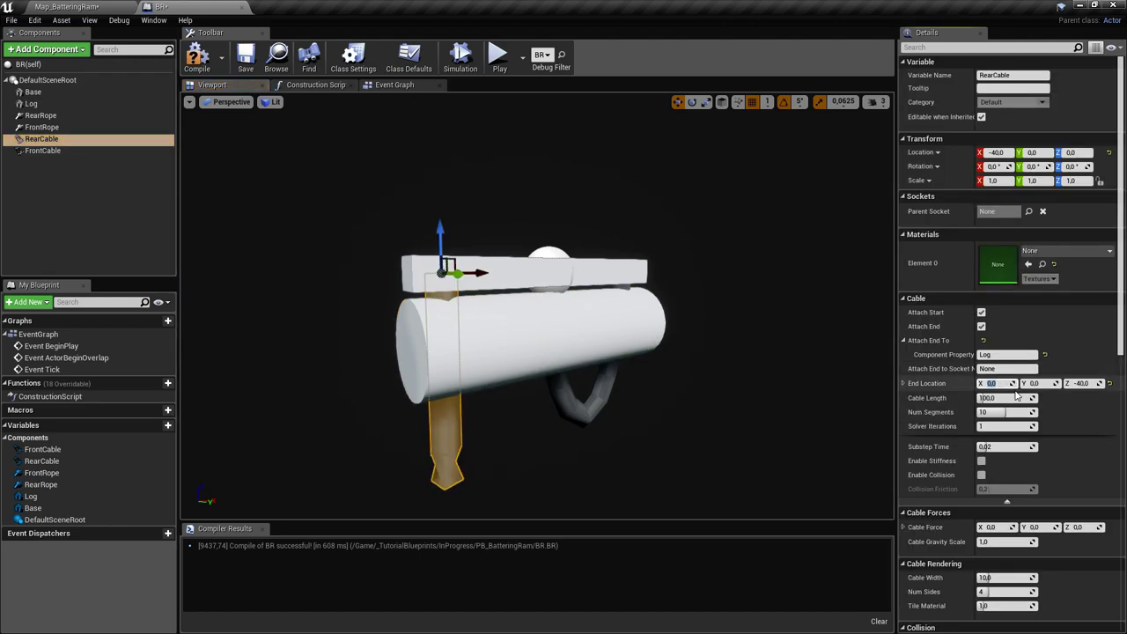
pyautogui.write('-30')
pyautogui.press('Return')
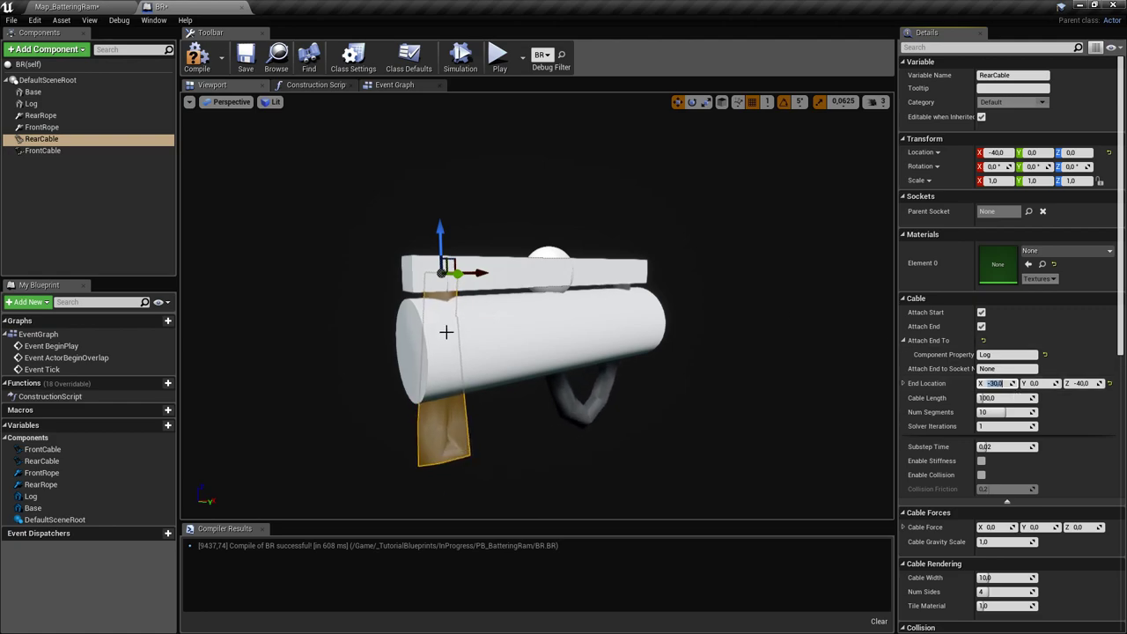
pyautogui.moveTo(432, 307); pyautogui.dragTo(388, 297, button='right')
# Set FrontCable's End Location to X -30 and Z 40 so it attaches near the front of the Log
pyautogui.click(61, 150)
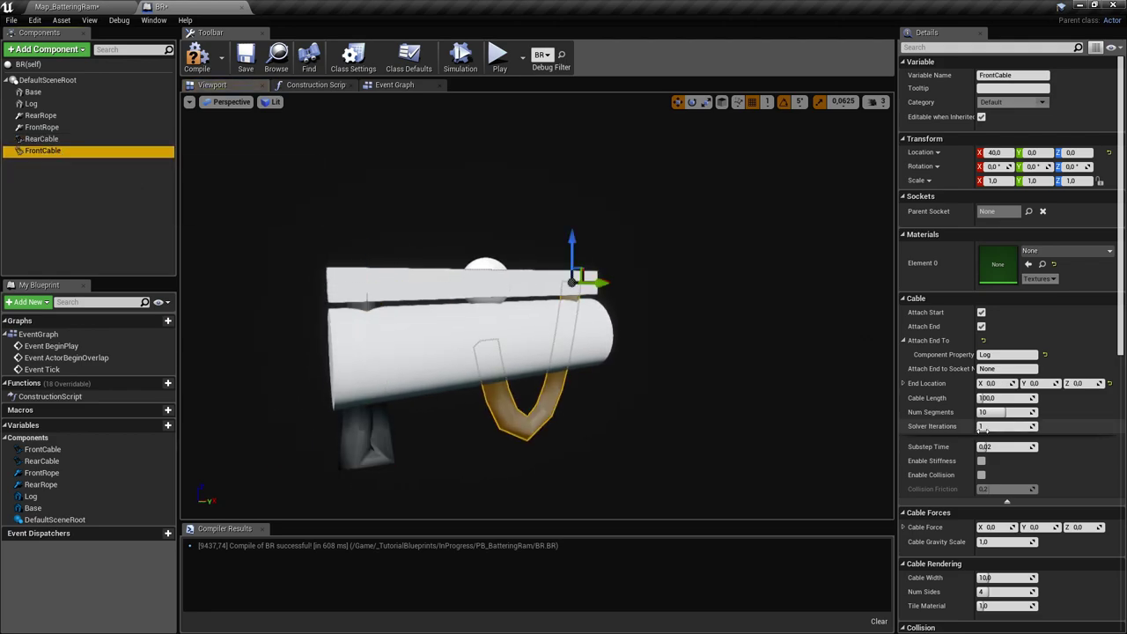
pyautogui.click(989, 383)
pyautogui.write('-')
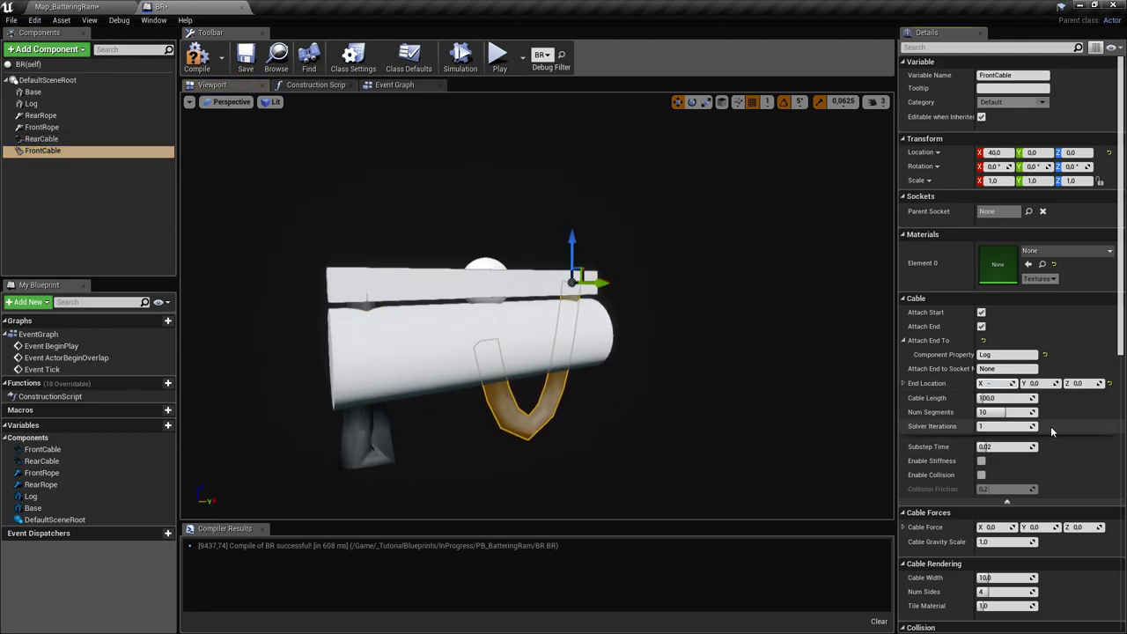
pyautogui.write('30')
pyautogui.press('Return')
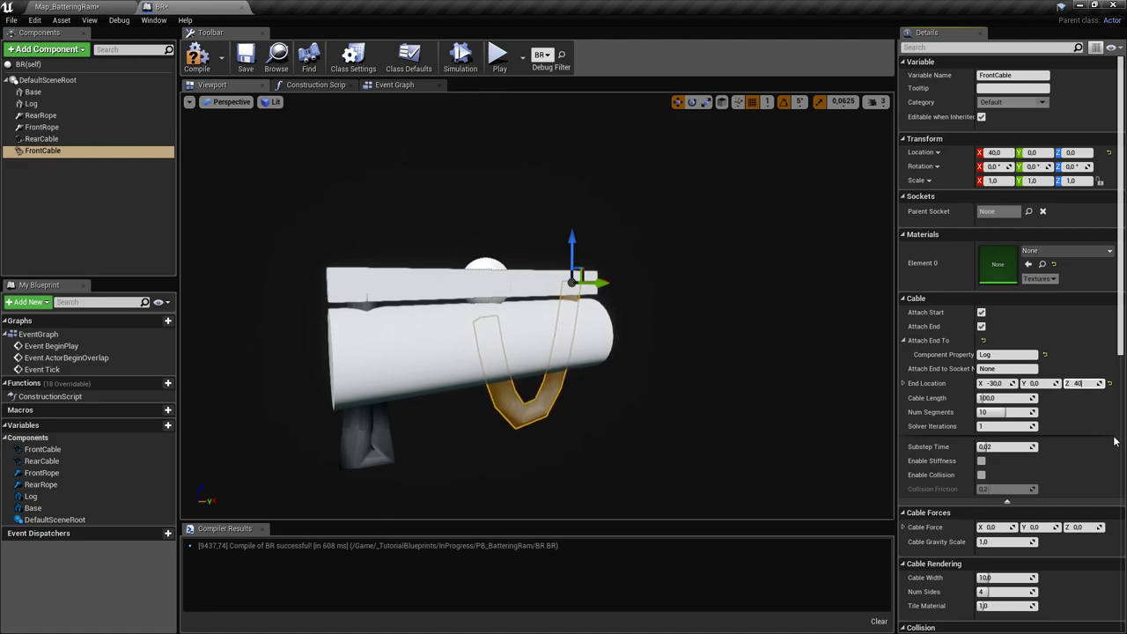
pyautogui.write('40')
pyautogui.press('Return')
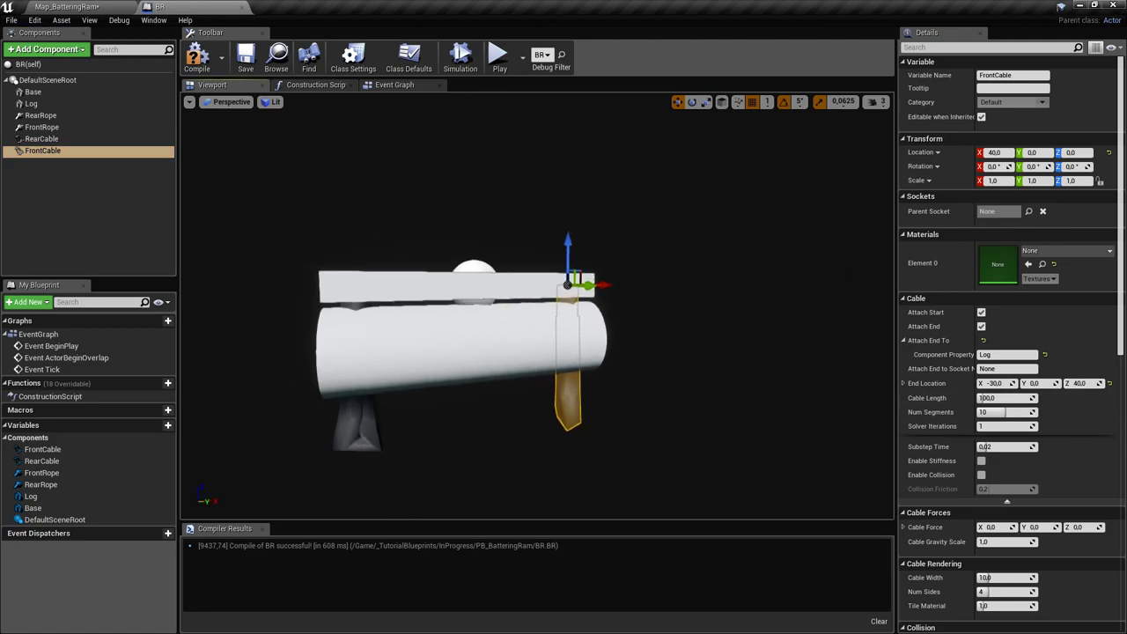
# Compare both cables' attachment points on the Log and set FrontCable's End Location X to -40
pyautogui.moveTo(715, 343); pyautogui.dragTo(678, 339, button='right')
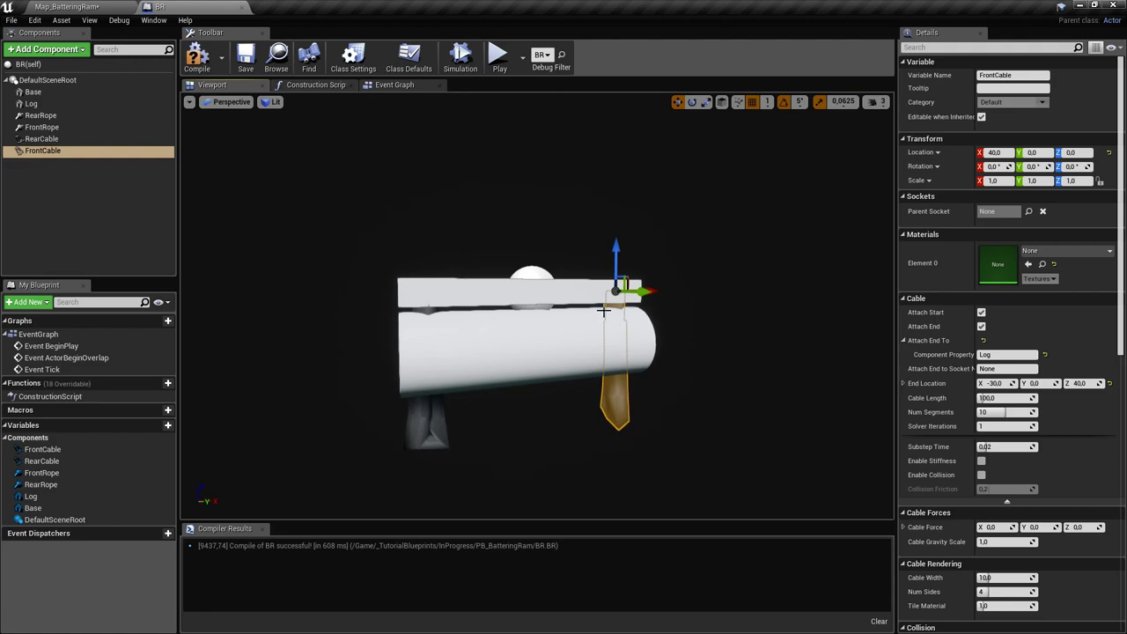
pyautogui.moveTo(432, 332); pyautogui.dragTo(475, 334, button='right')
pyautogui.click(475, 335)
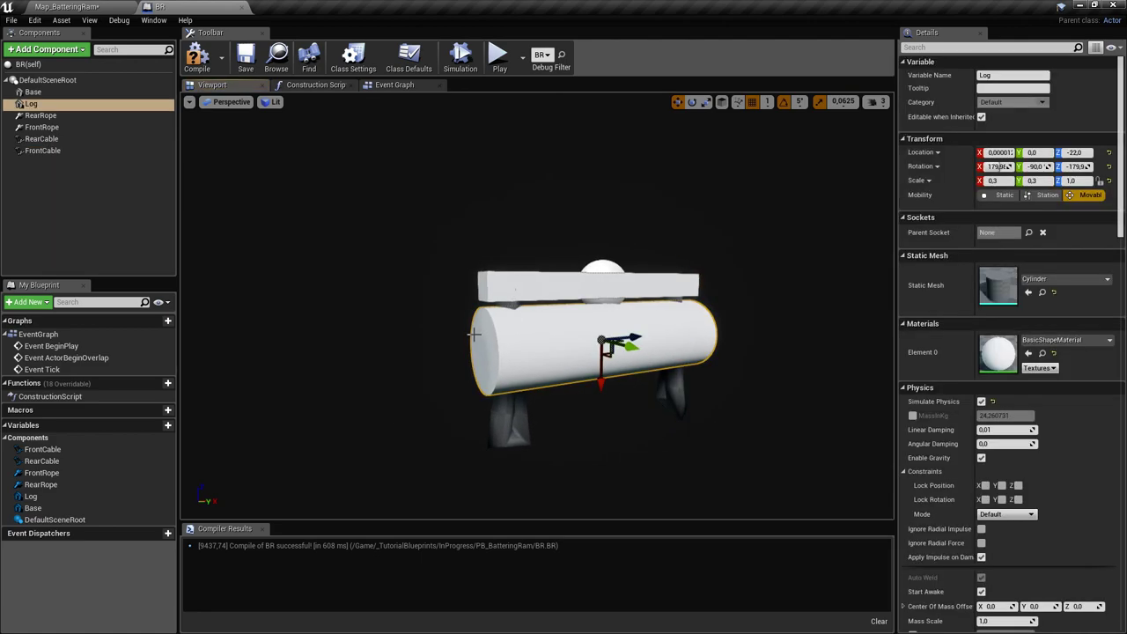
pyautogui.moveTo(650, 392); pyautogui.dragTo(369, 416, button='right')
pyautogui.click(368, 415)
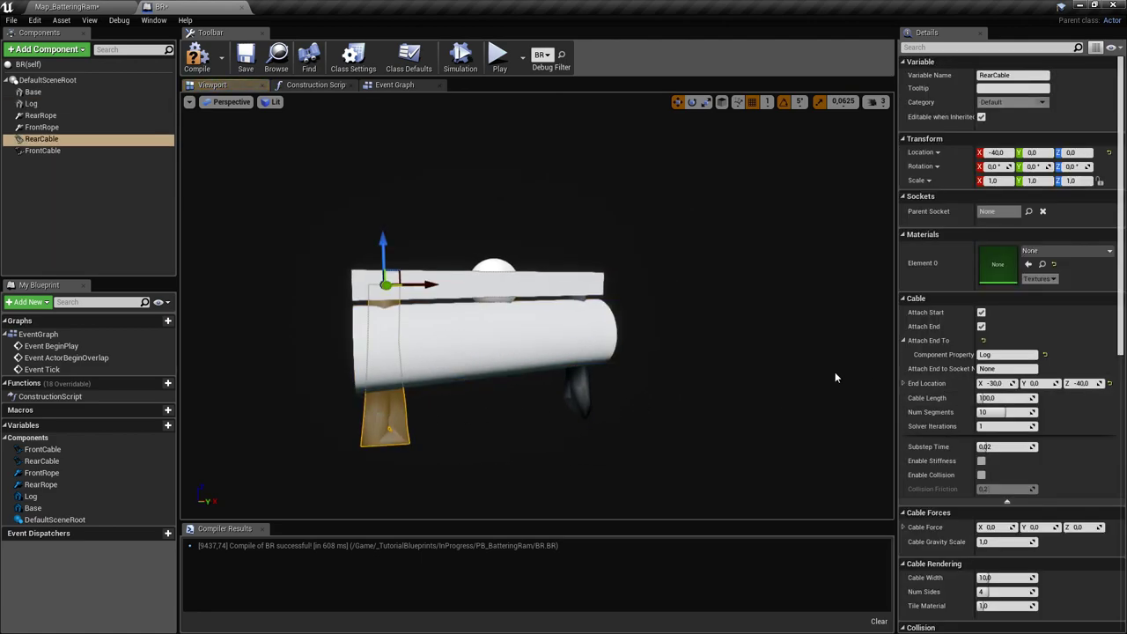
pyautogui.click(581, 387)
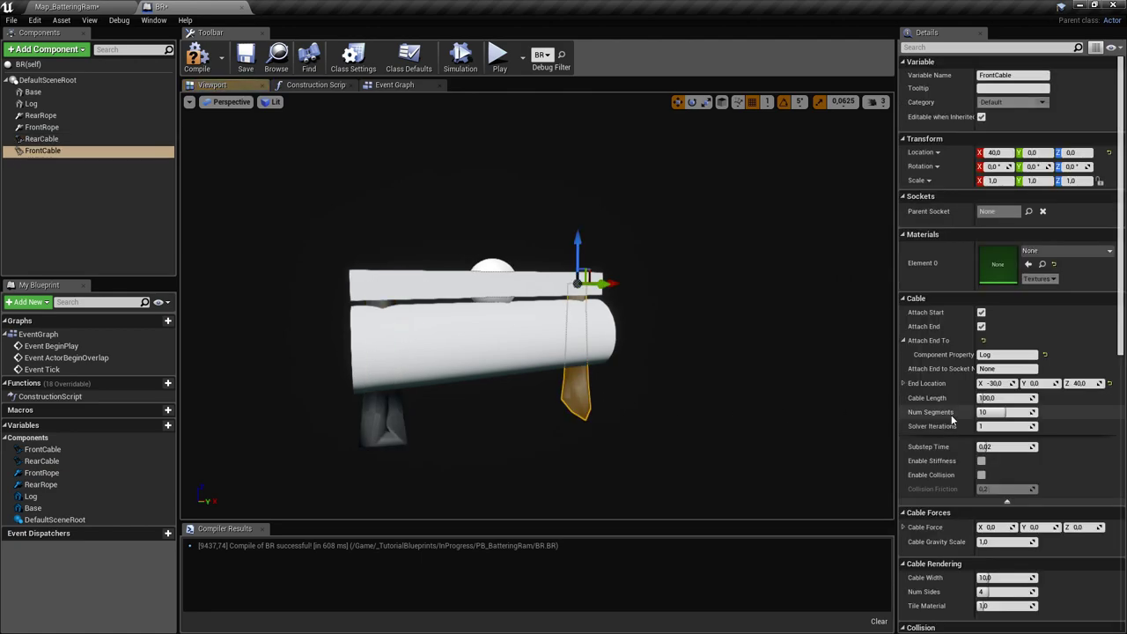
pyautogui.click(1010, 384)
pyautogui.write('-40')
pyautogui.press('Return')
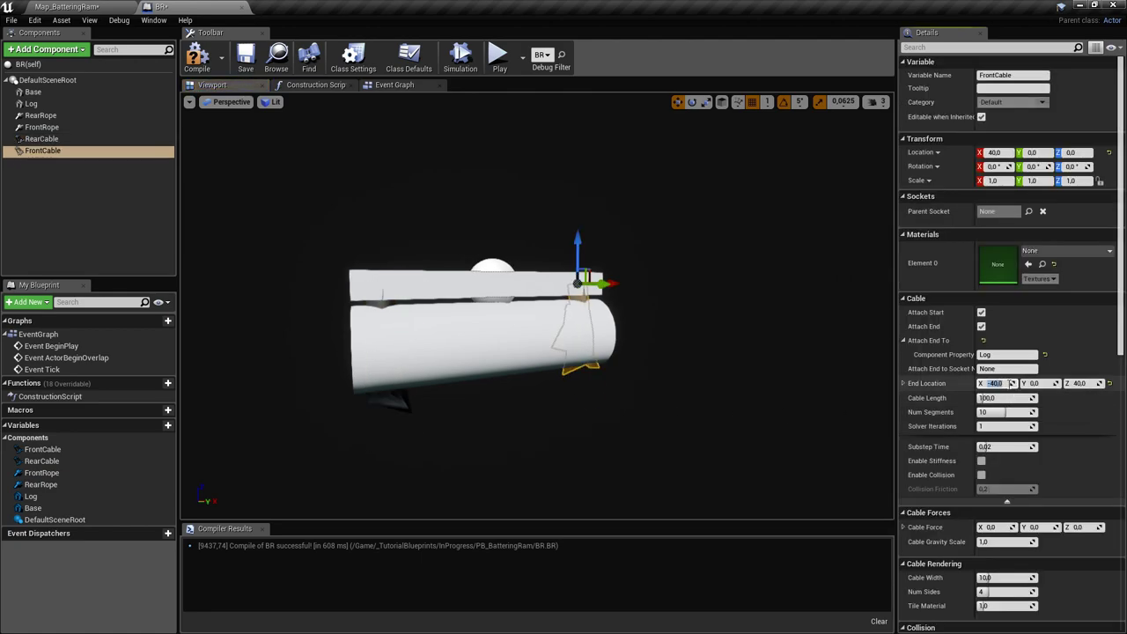
pyautogui.moveTo(615, 324); pyautogui.dragTo(664, 324, button='right')
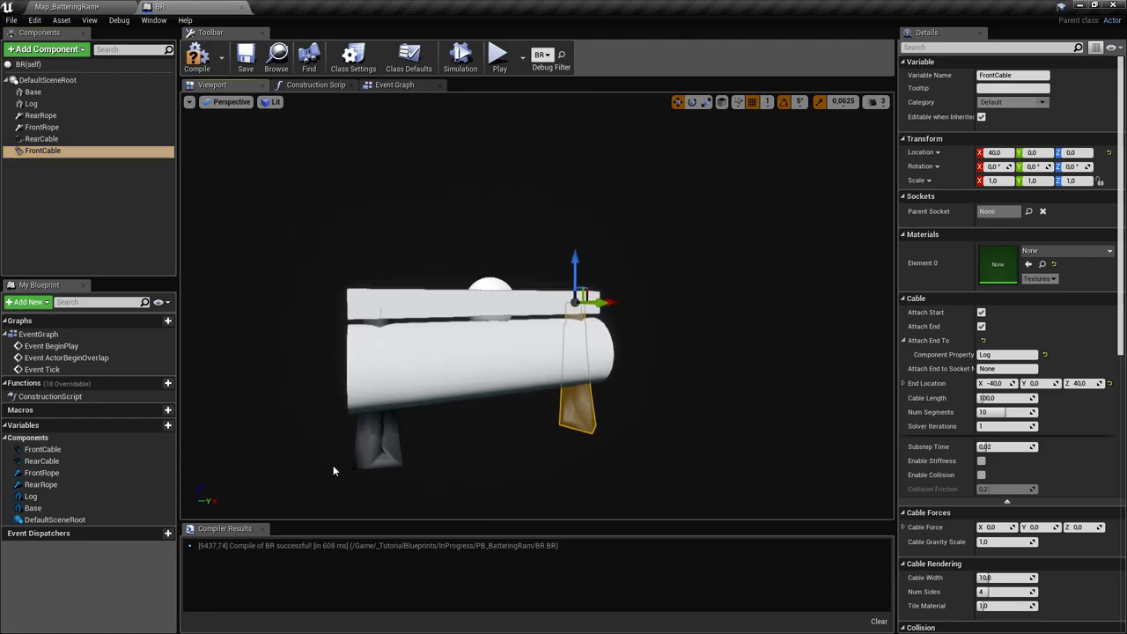
# Set RearCable's Solver Iterations to 5, and compile and save the BR Blueprint
pyautogui.click(376, 453)
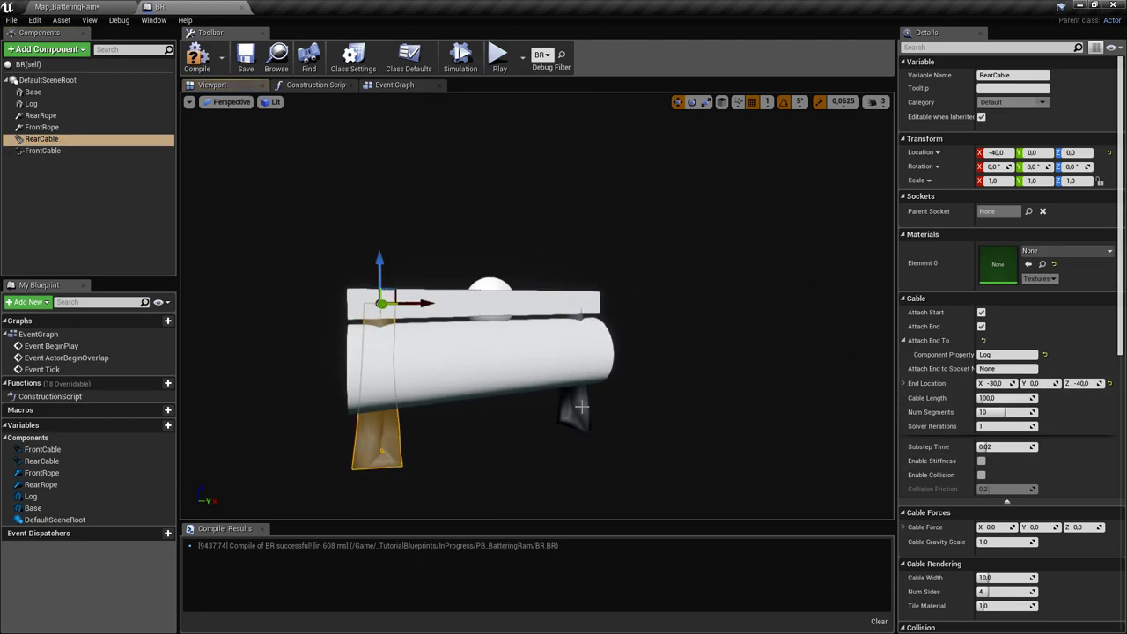
pyautogui.moveTo(582, 406)
pyautogui.mouseDown(button='right')
pyautogui.moveTo(604, 407)
pyautogui.moveTo(582, 405)
pyautogui.mouseUp(button='right')
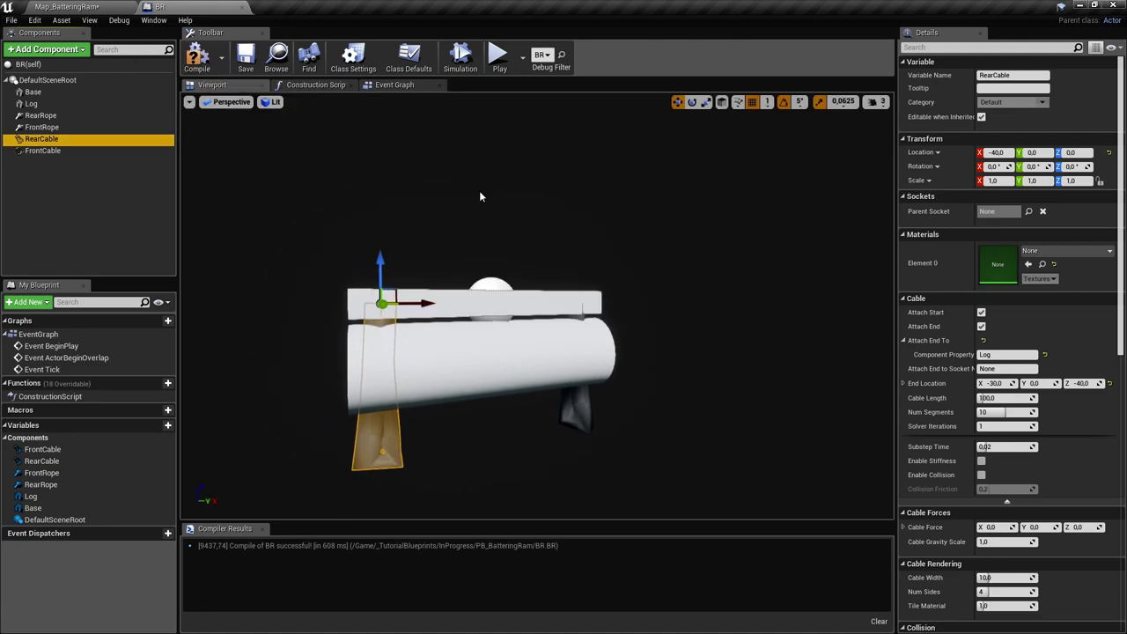
pyautogui.click(1009, 427)
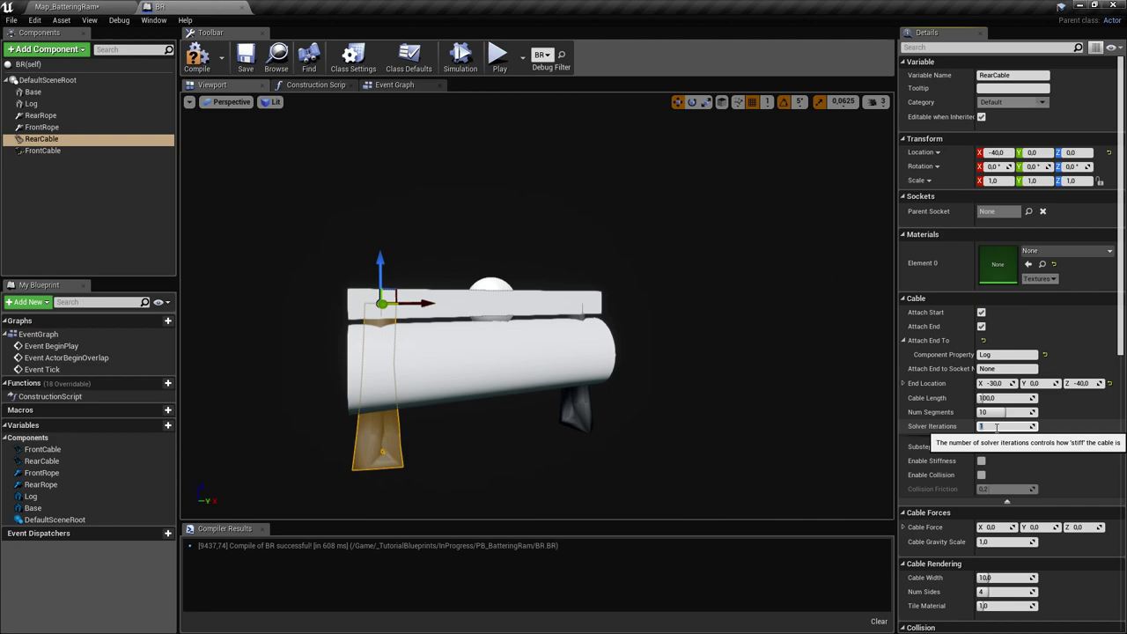
pyautogui.press('Return')
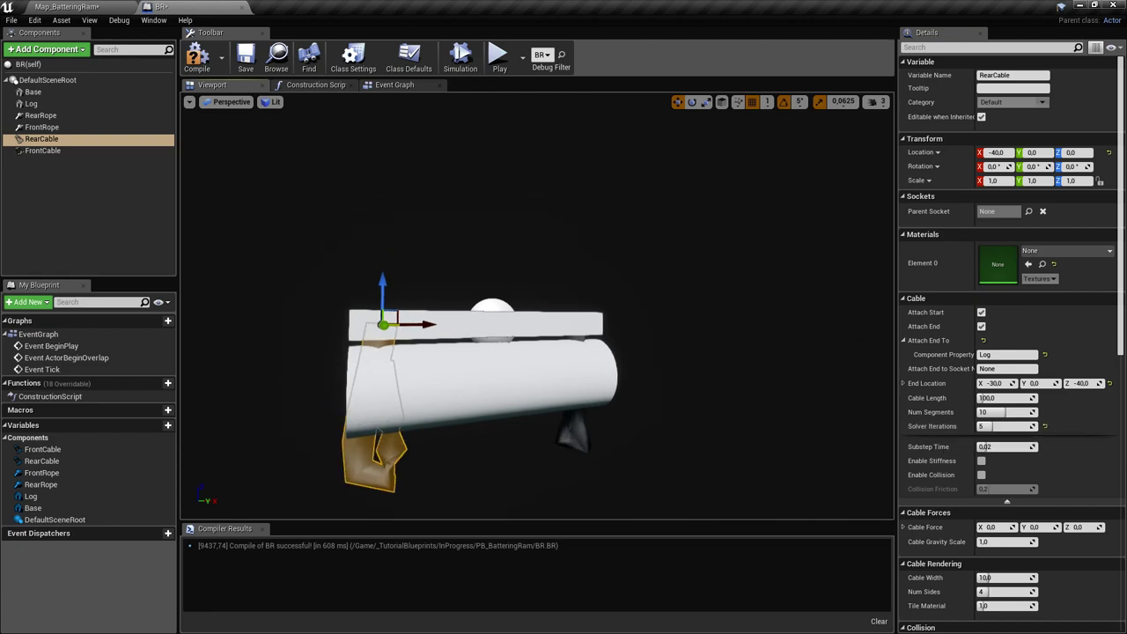
pyautogui.click(244, 59)
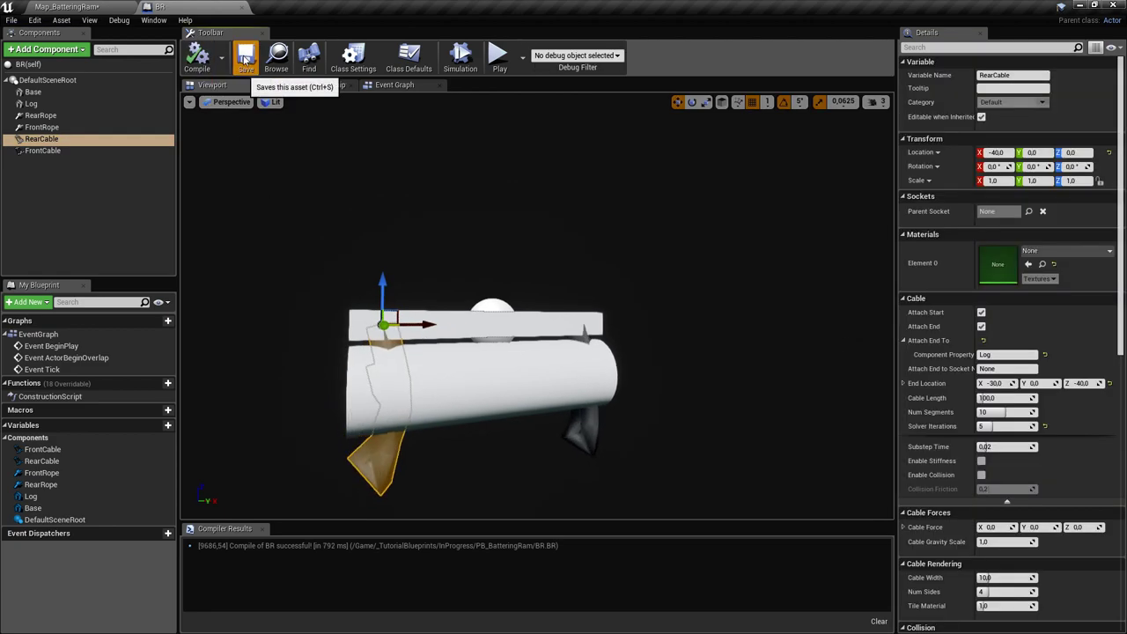
# Play the Map_BatteringRam level, grab and swing the BR ram to test its cables, and stop playing
pyautogui.click(113, 7)
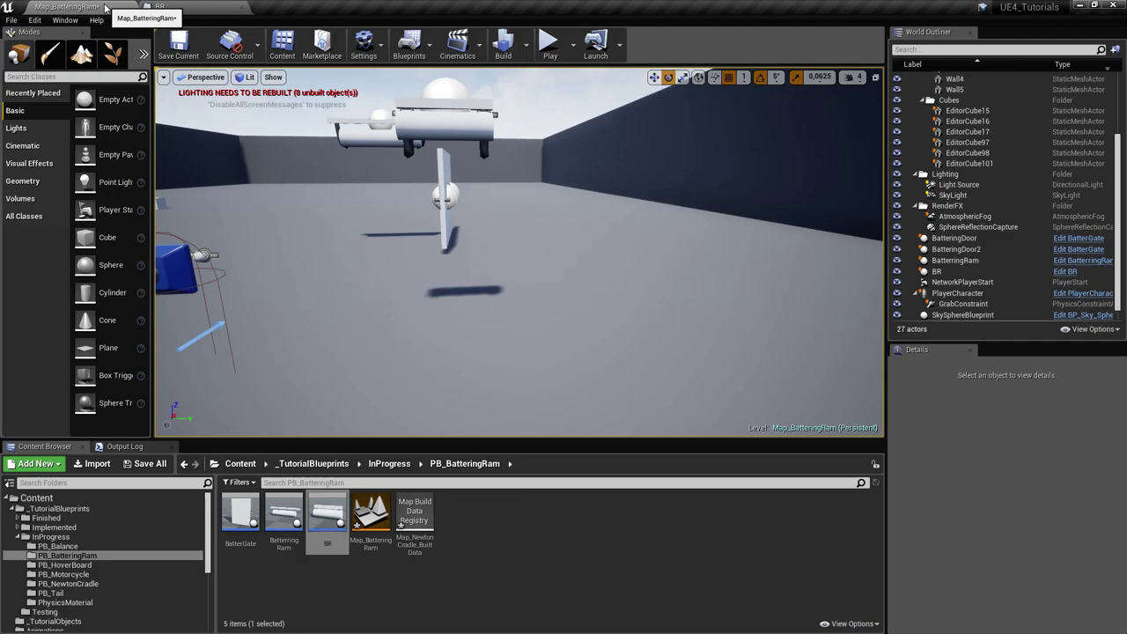
pyautogui.click(545, 41)
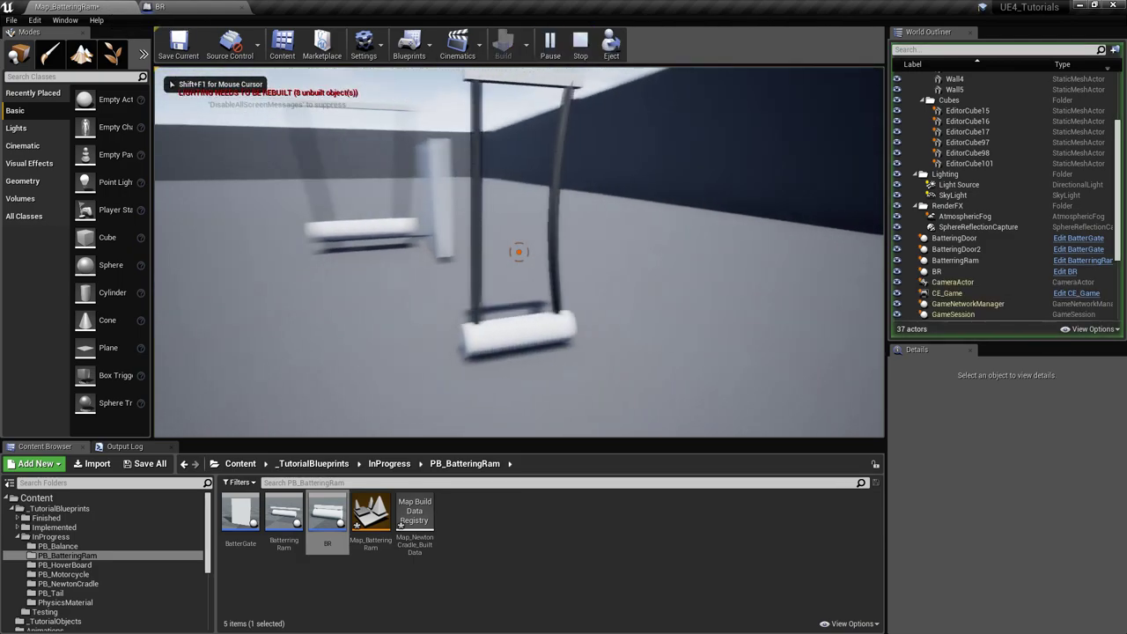
pyautogui.press('s')
pyautogui.click(519, 252)
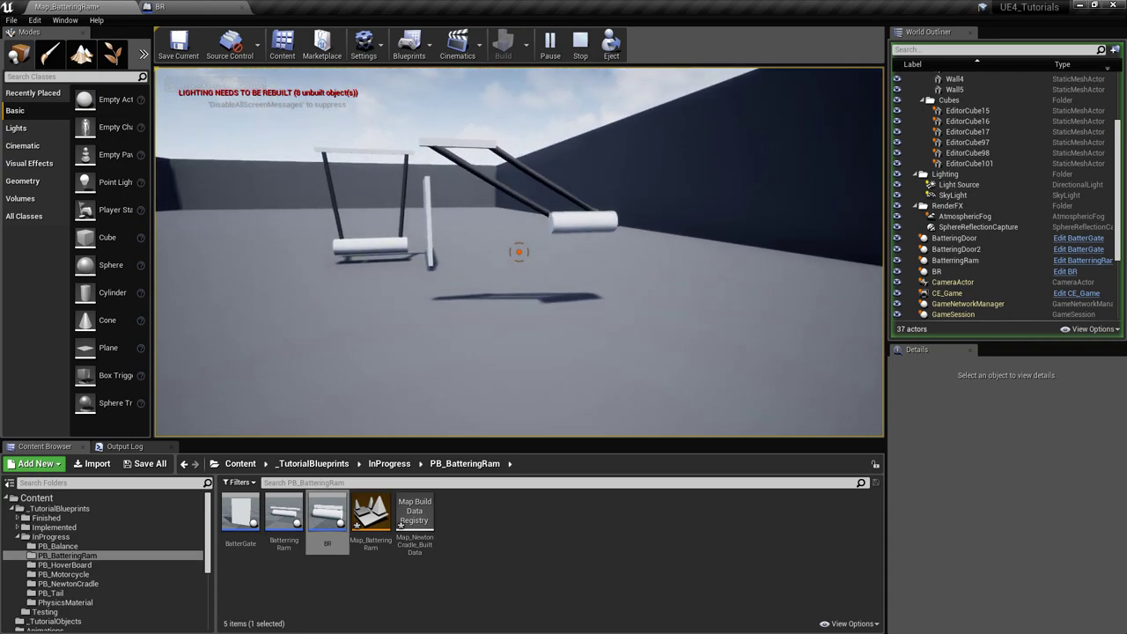
pyautogui.press('w')
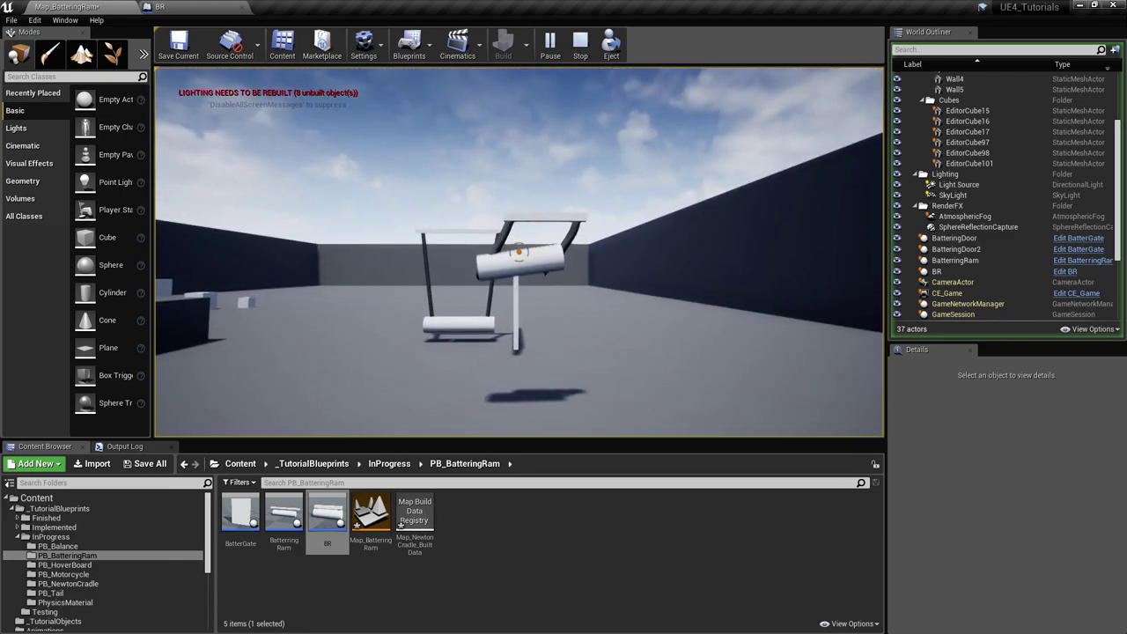
pyautogui.press('Escape')
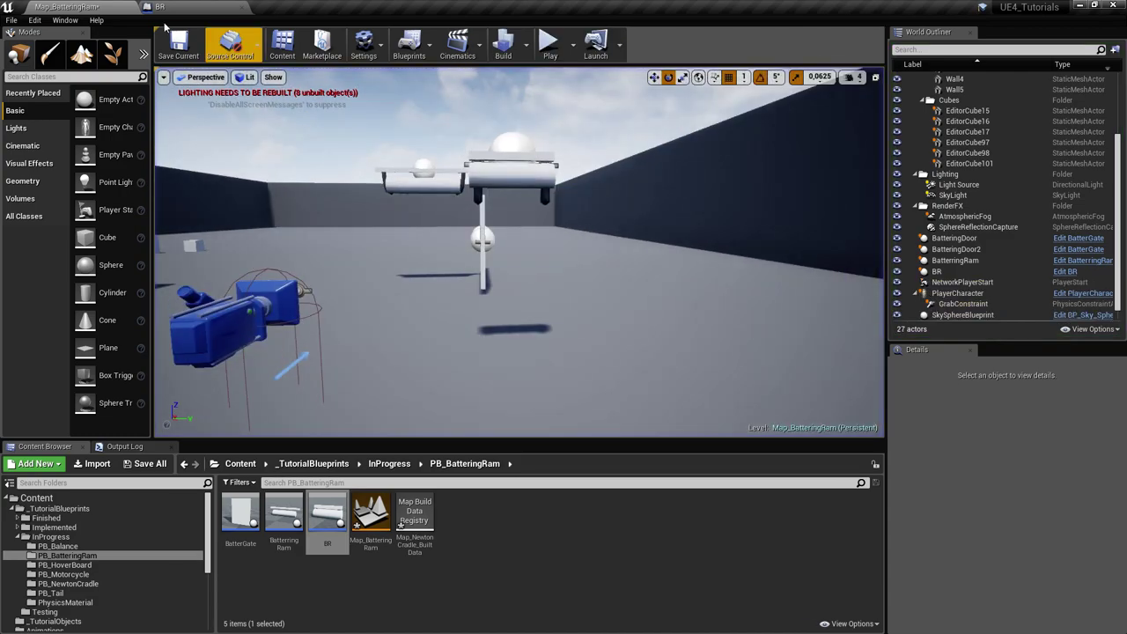
# Return to the BR Blueprint and examine how the cables hang between the Base and the Log
pyautogui.click(160, 7)
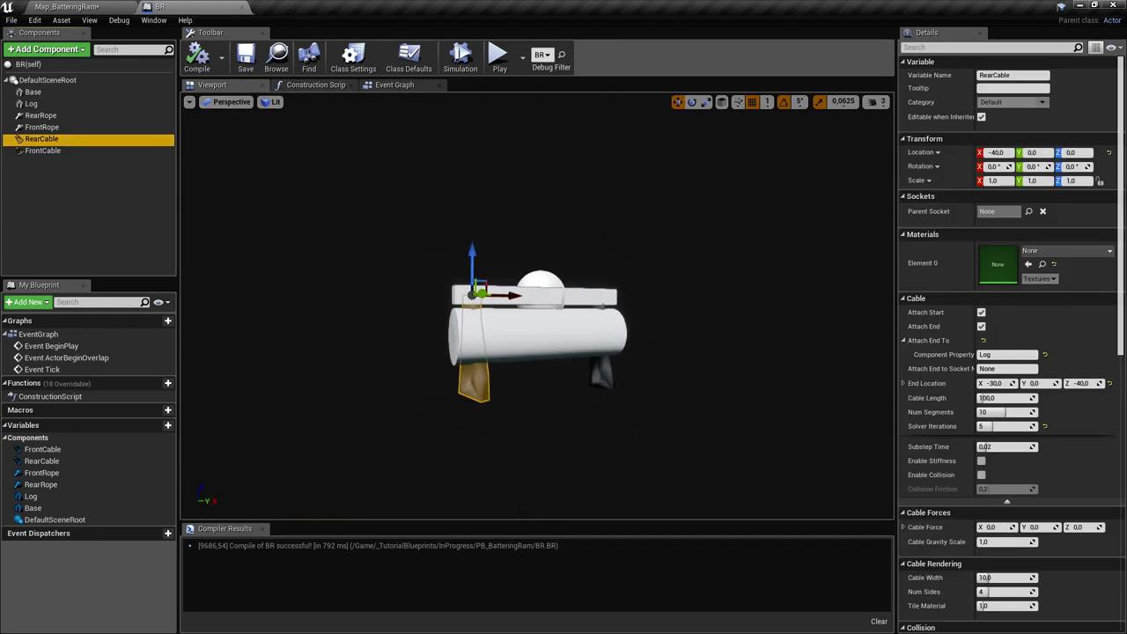
pyautogui.moveTo(842, 415)
pyautogui.mouseDown(button='right')
pyautogui.moveTo(814, 411)
pyautogui.moveTo(843, 416)
pyautogui.mouseUp(button='right')
pyautogui.moveTo(712, 374); pyautogui.dragTo(745, 384, button='right')
pyautogui.click(524, 292)
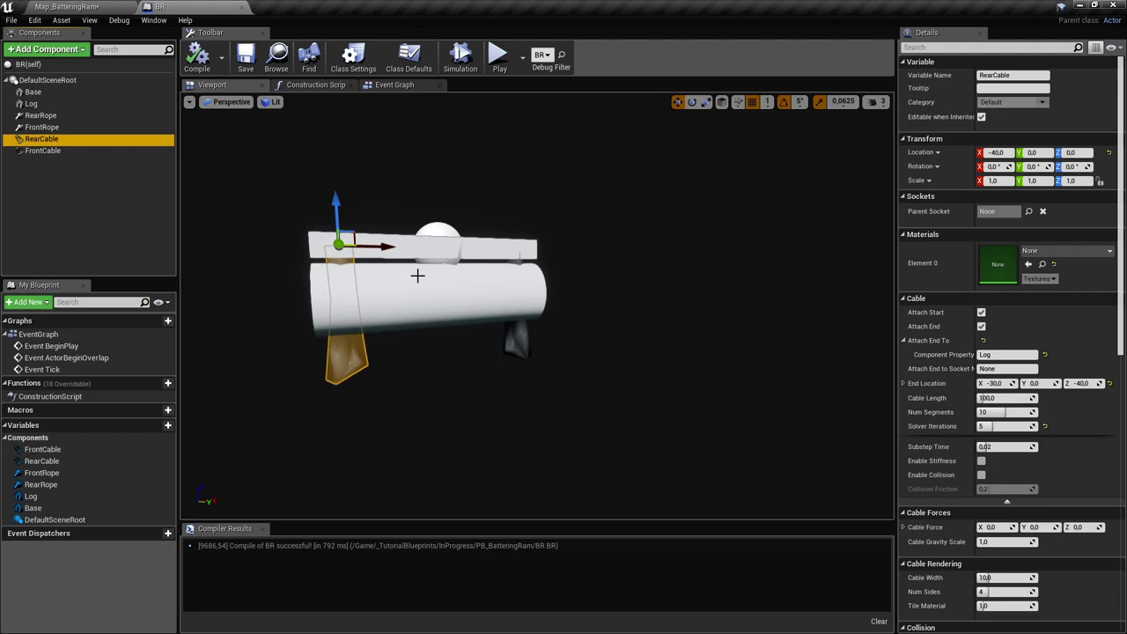
pyautogui.moveTo(392, 245); pyautogui.dragTo(354, 240, button='right')
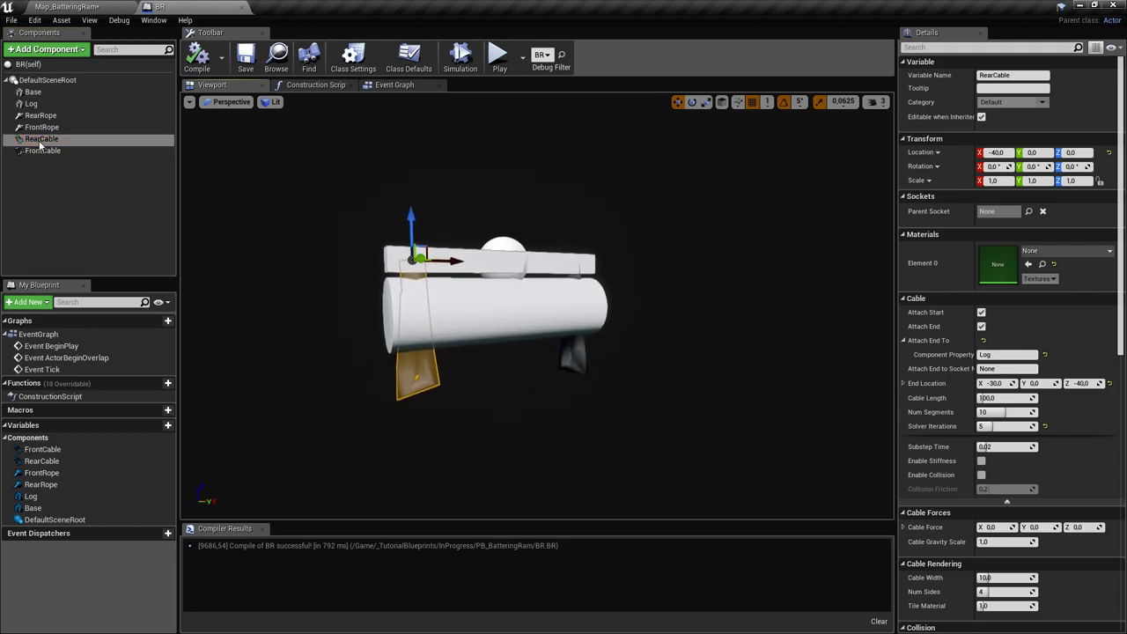
pyautogui.click(35, 139)
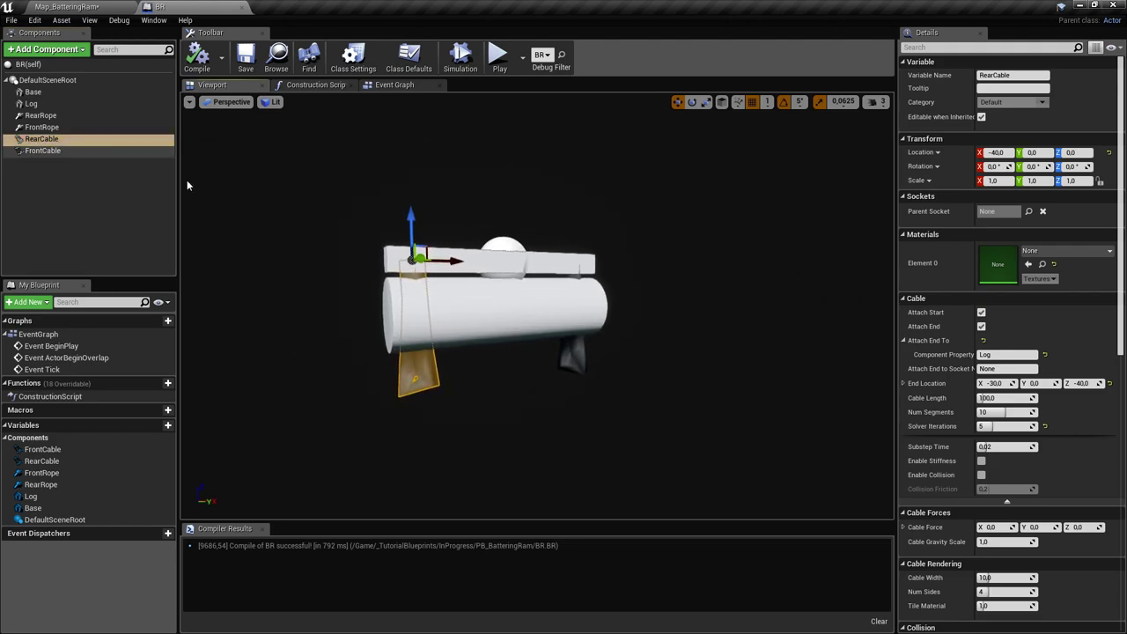
# Save the Map_BatteringRam level and create an Actor Blueprint named gate in the PB_BatteringRam folder
pyautogui.click(102, 11)
pyautogui.hotkey('ctrl', 's')
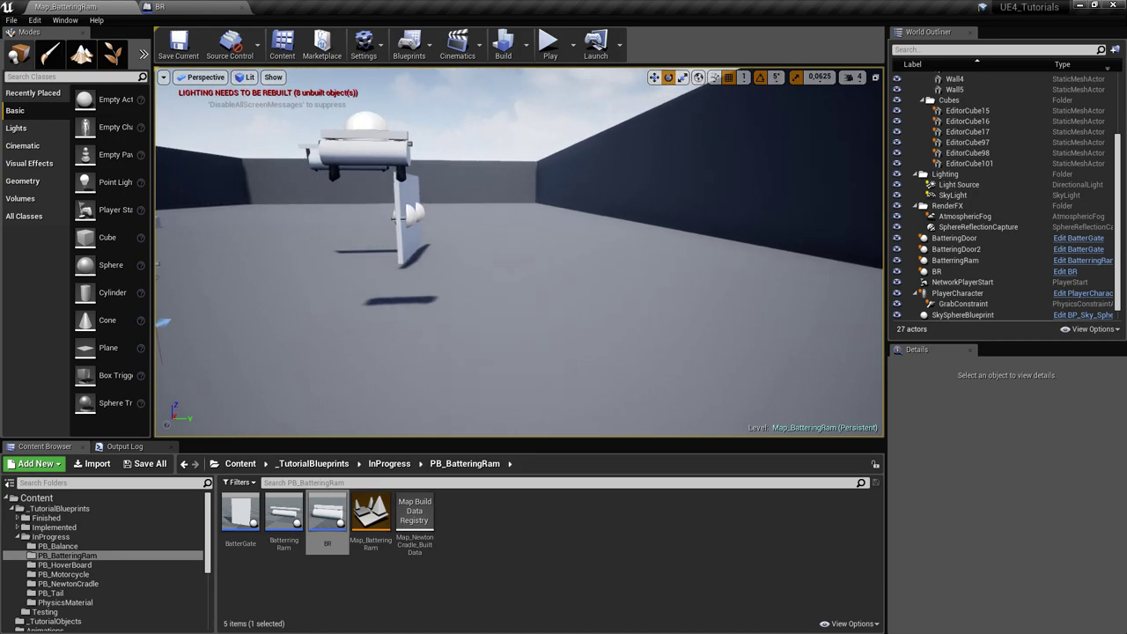
pyautogui.moveTo(388, 410); pyautogui.dragTo(388, 406, button='right')
pyautogui.click(474, 510)
pyautogui.rightClick(475, 506)
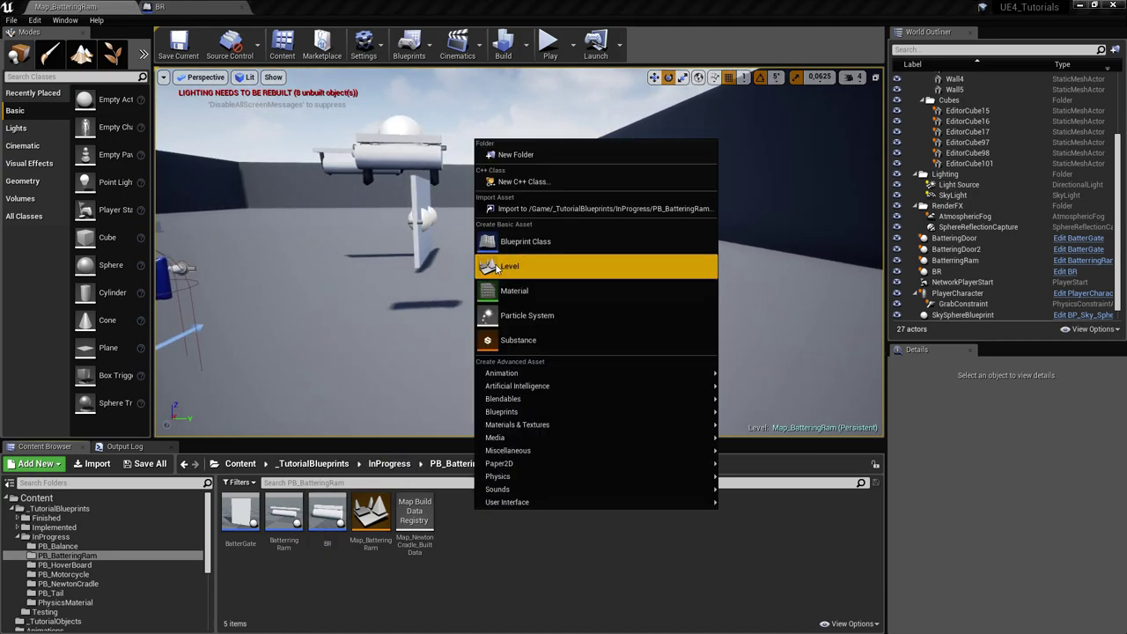
pyautogui.click(533, 246)
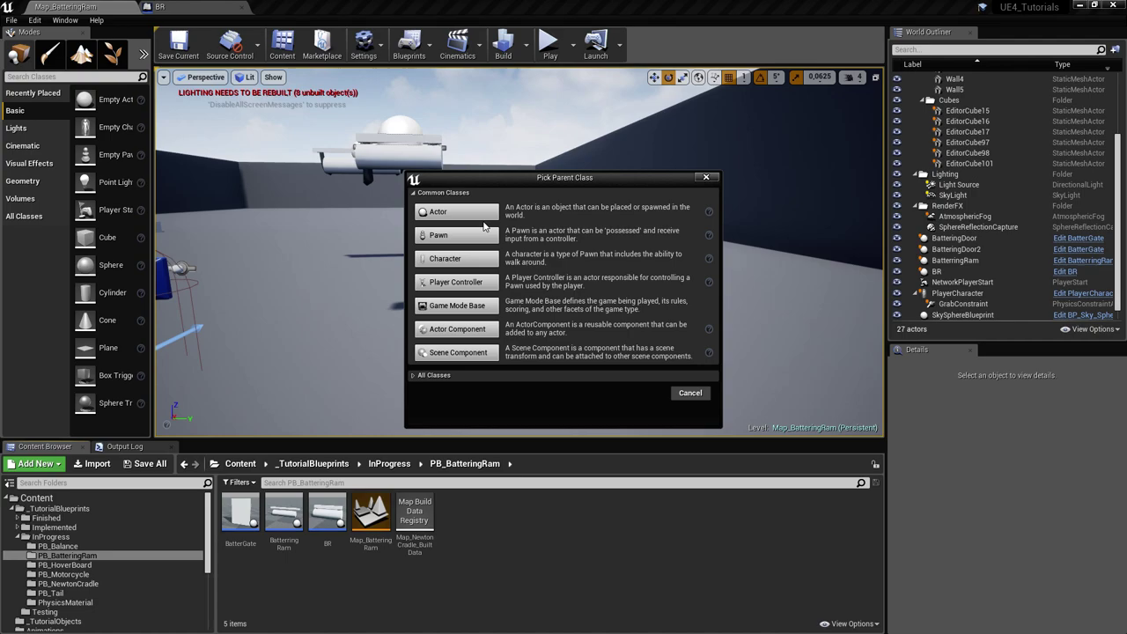
pyautogui.click(471, 212)
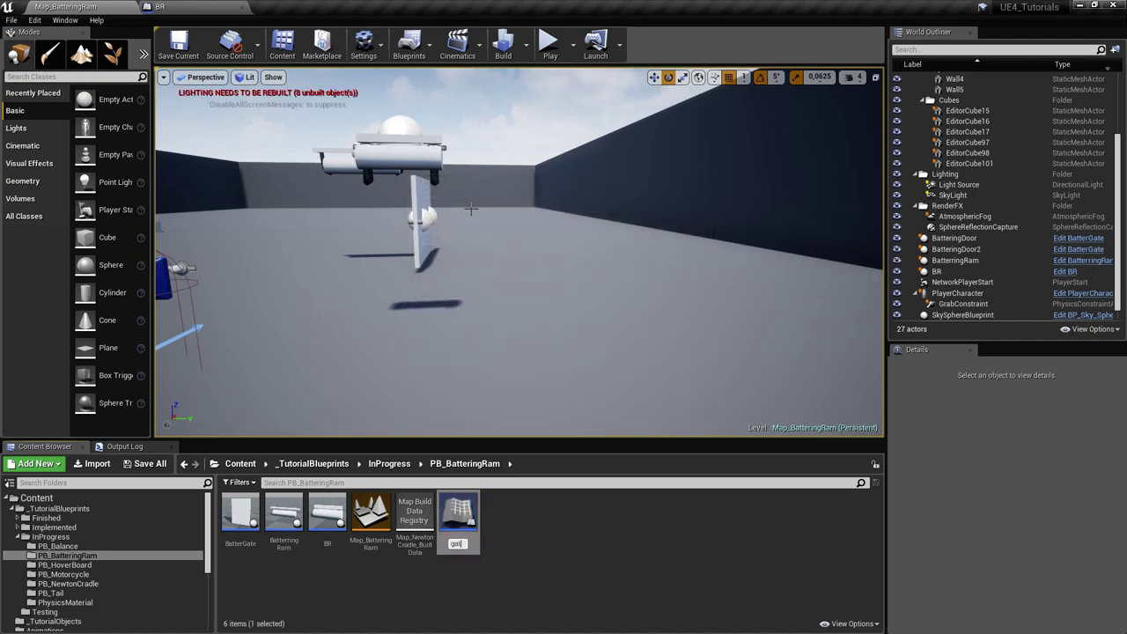
pyautogui.press('Return')
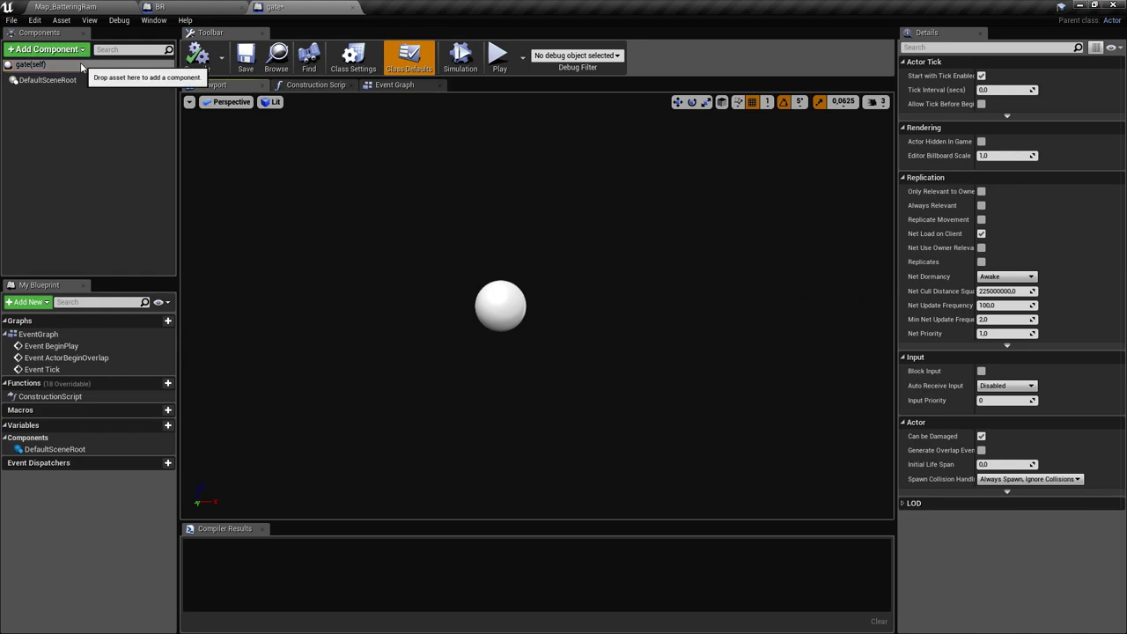
# Add a Cube component to the gate Blueprint and name it Gate
pyautogui.click(78, 50)
pyautogui.write('cube')
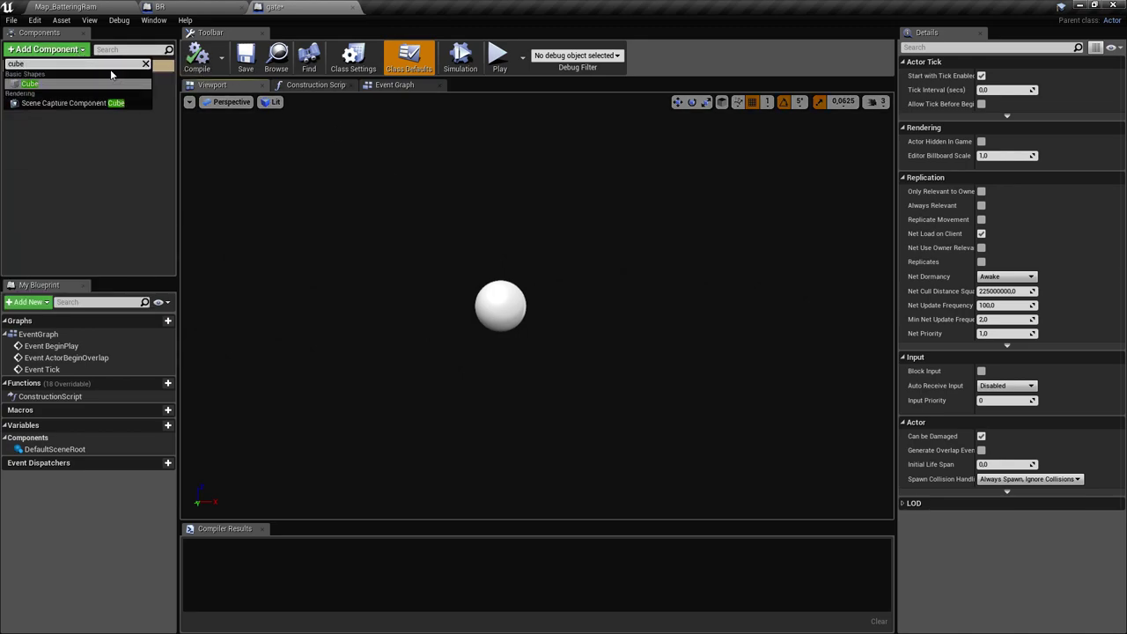
pyautogui.press('Return')
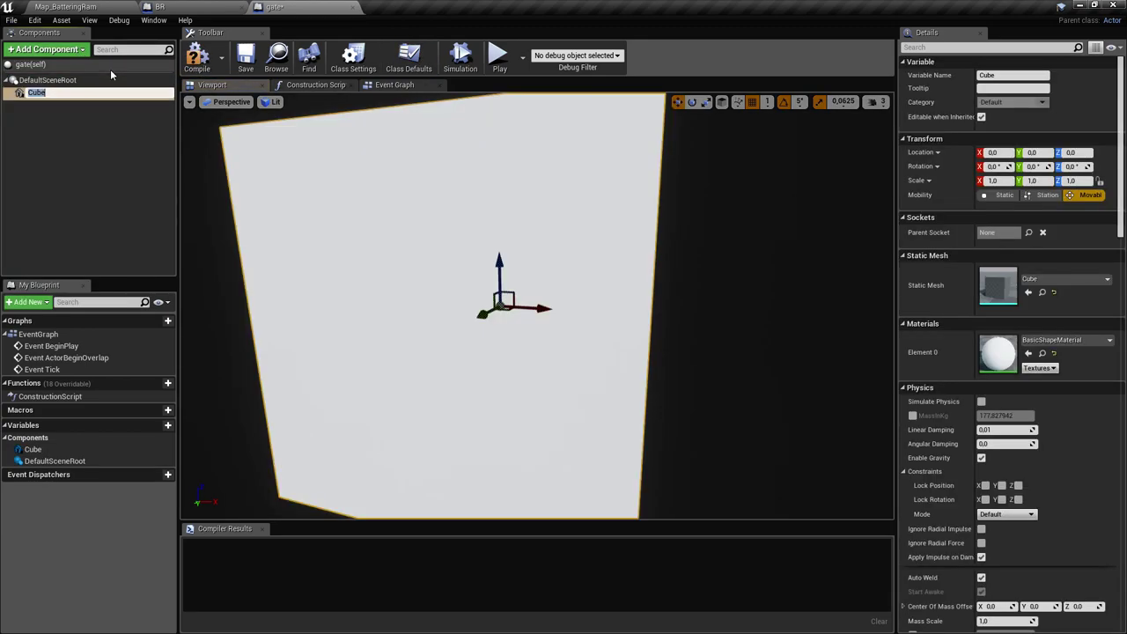
pyautogui.write('Gate')
pyautogui.press('Return')
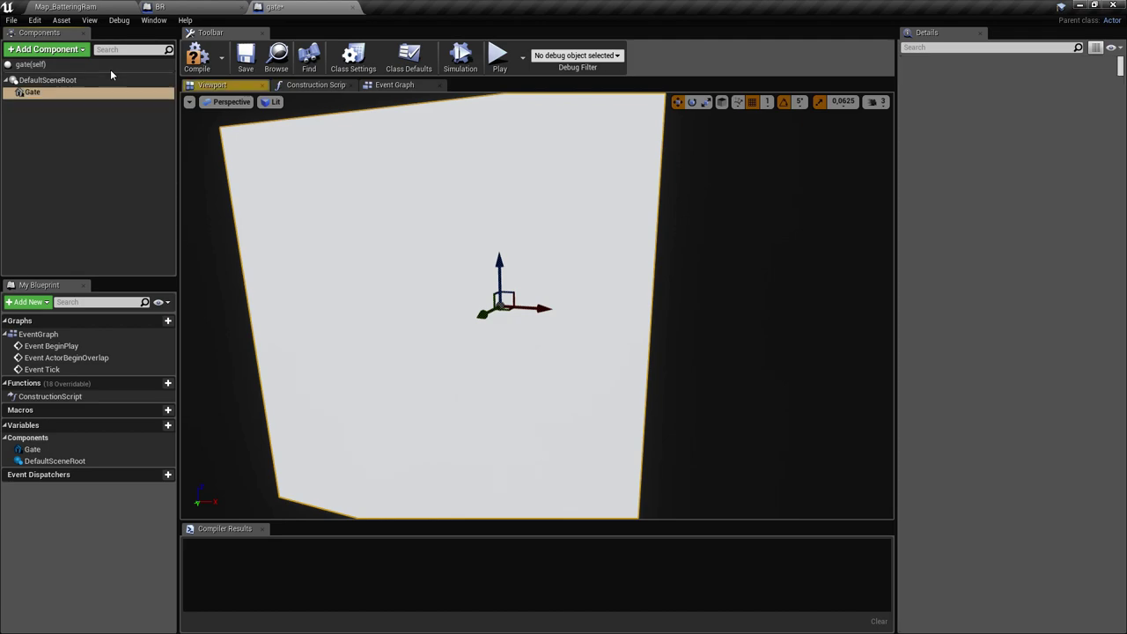
# Thin the Gate component into a panel by setting its Y scale to 0.1
pyautogui.click(1071, 180)
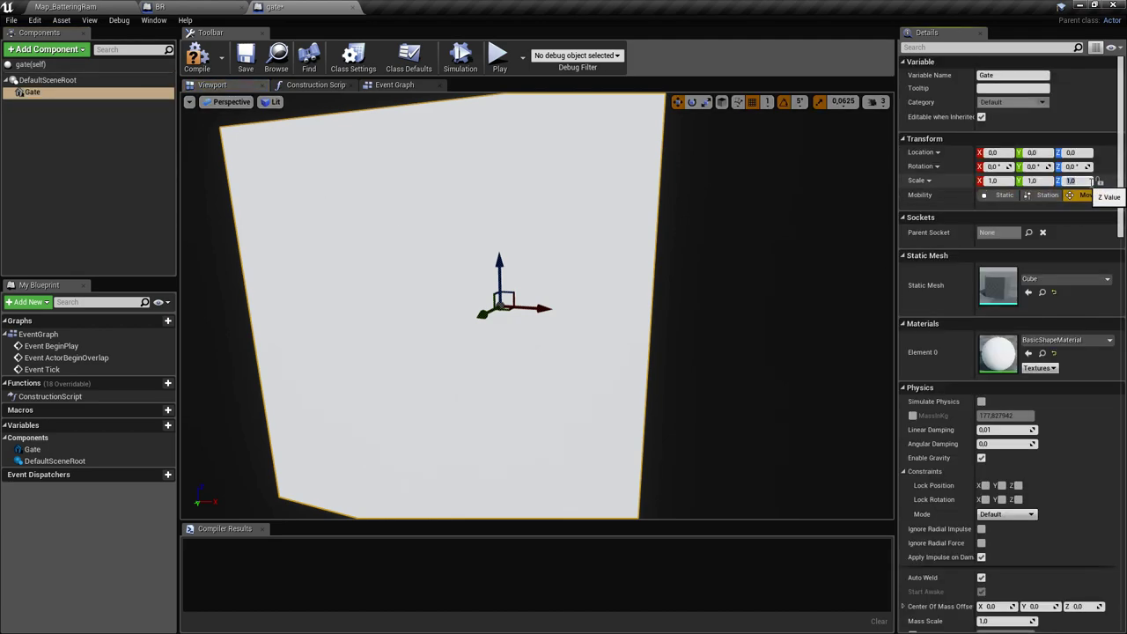
pyautogui.hotkey('shift', 'Tab')
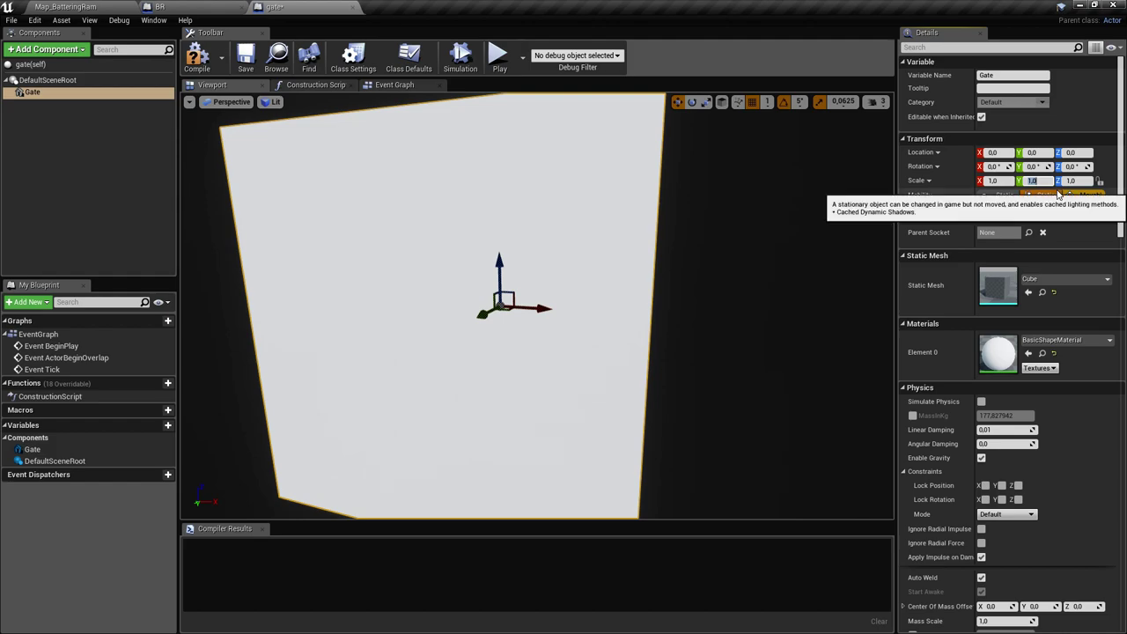
pyautogui.write('1')
pyautogui.press('Return')
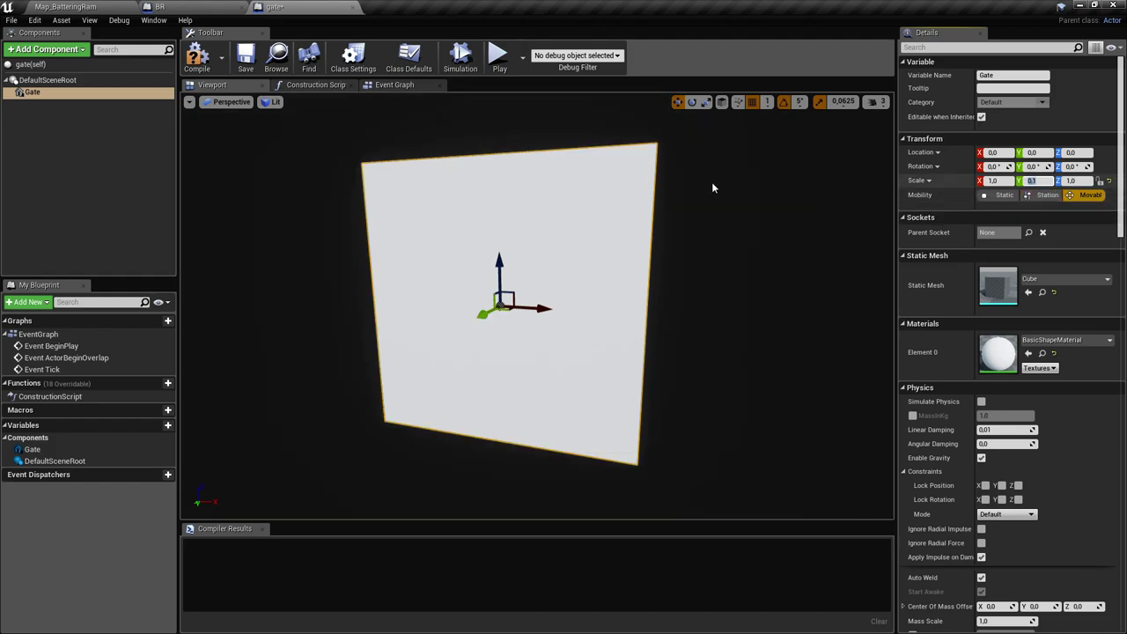
pyautogui.moveTo(713, 186); pyautogui.dragTo(651, 189, button='right')
pyautogui.moveTo(643, 189); pyautogui.dragTo(712, 191)
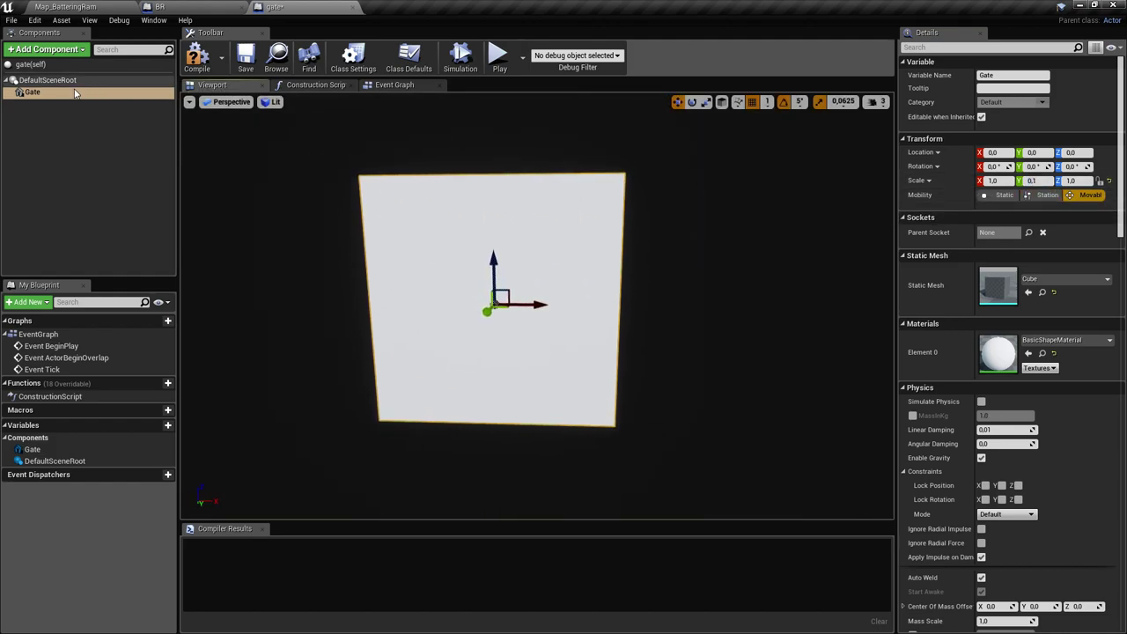
pyautogui.click(48, 80)
pyautogui.click(68, 51)
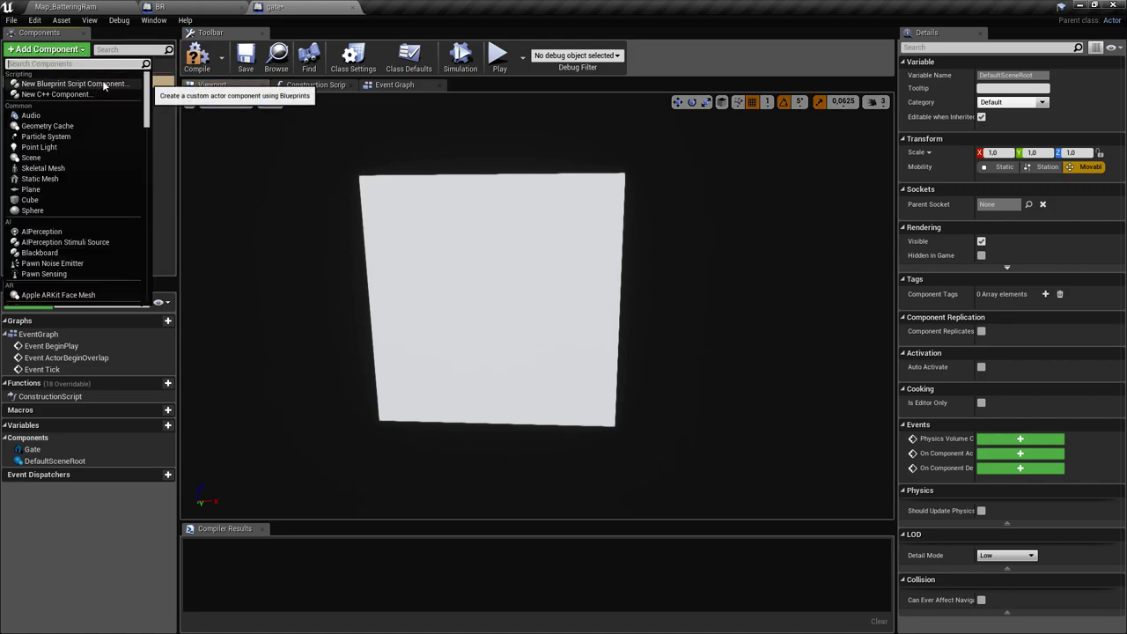
pyautogui.click(268, 151)
# Enable Simulate Physics on the Gate component
pyautogui.click(34, 91)
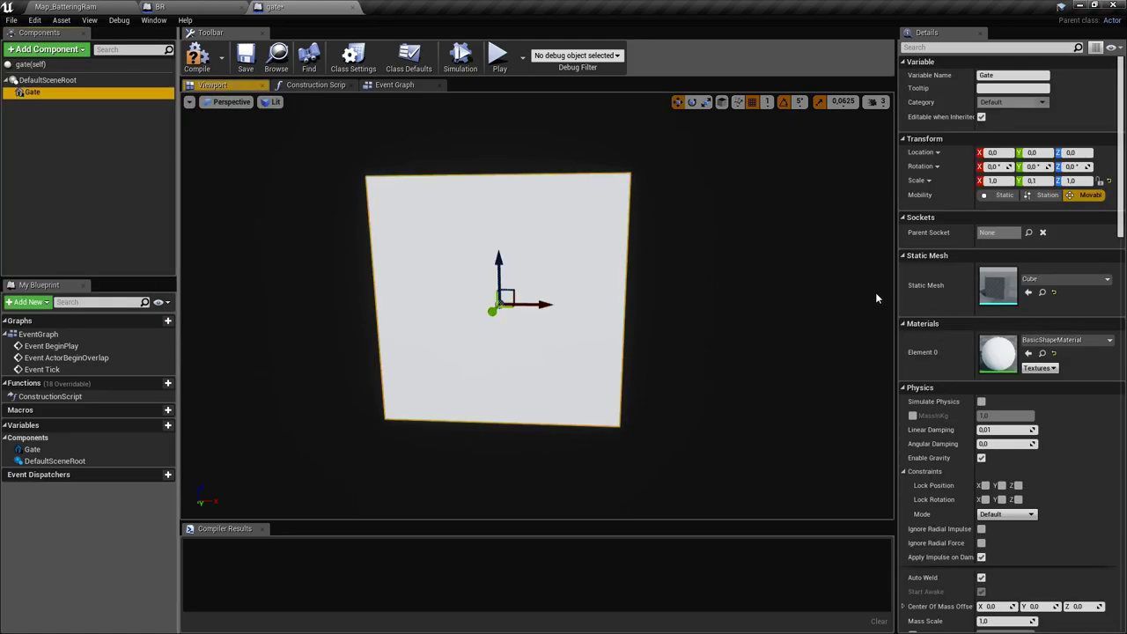
pyautogui.click(981, 401)
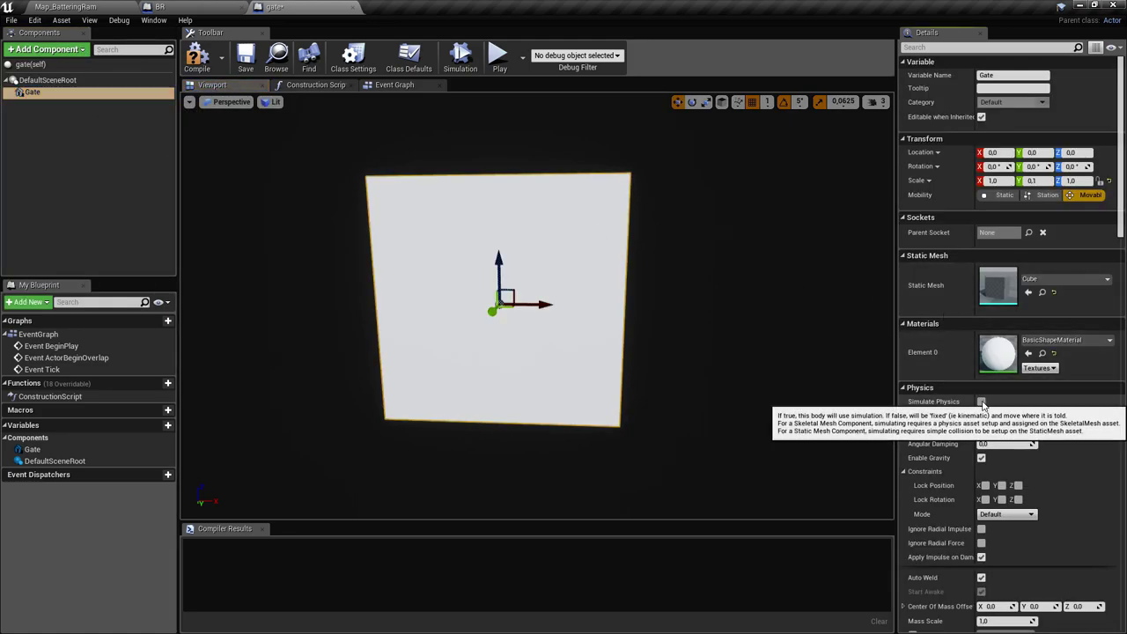
# Try attaching a Physics Constraint under the Gate component, and delete that constraint
pyautogui.click(84, 49)
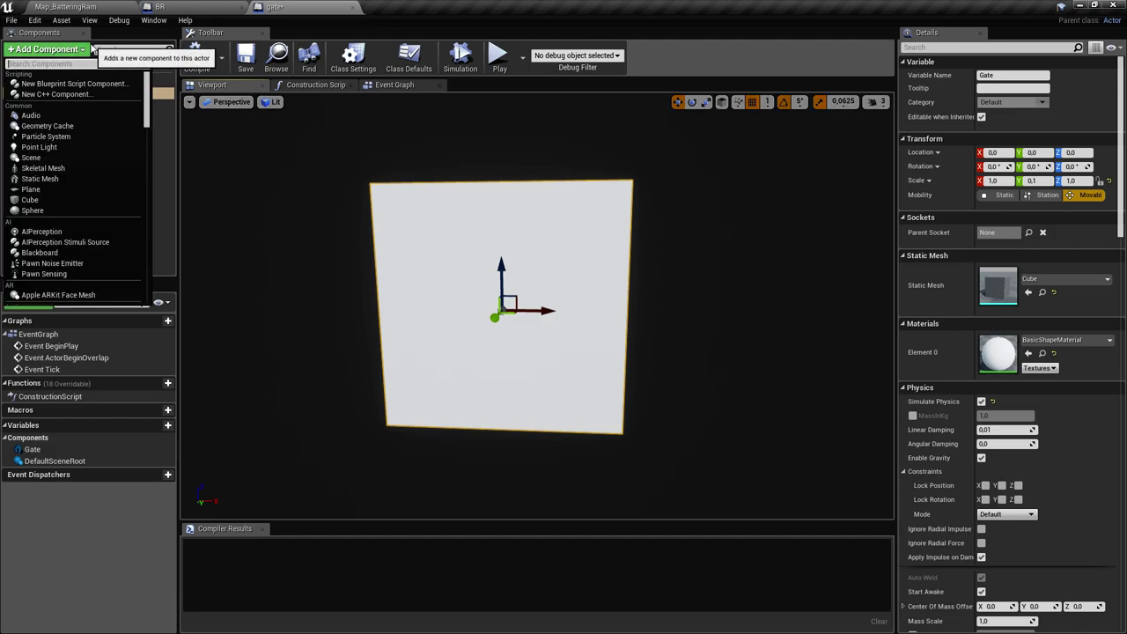
pyautogui.write('constr')
pyautogui.press('Return')
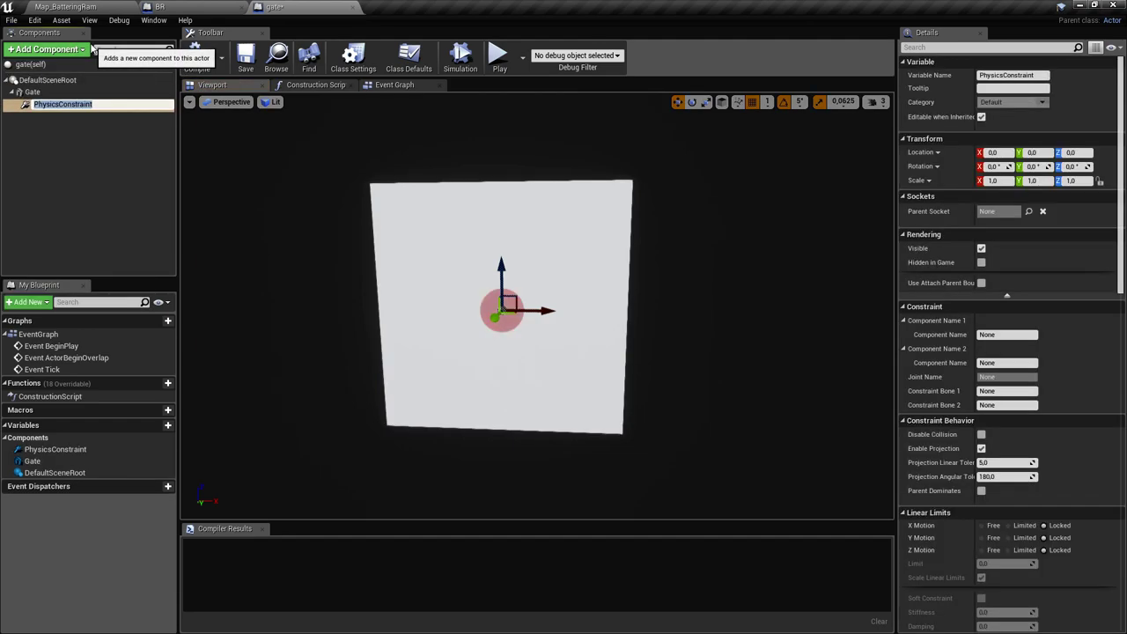
pyautogui.click(33, 92)
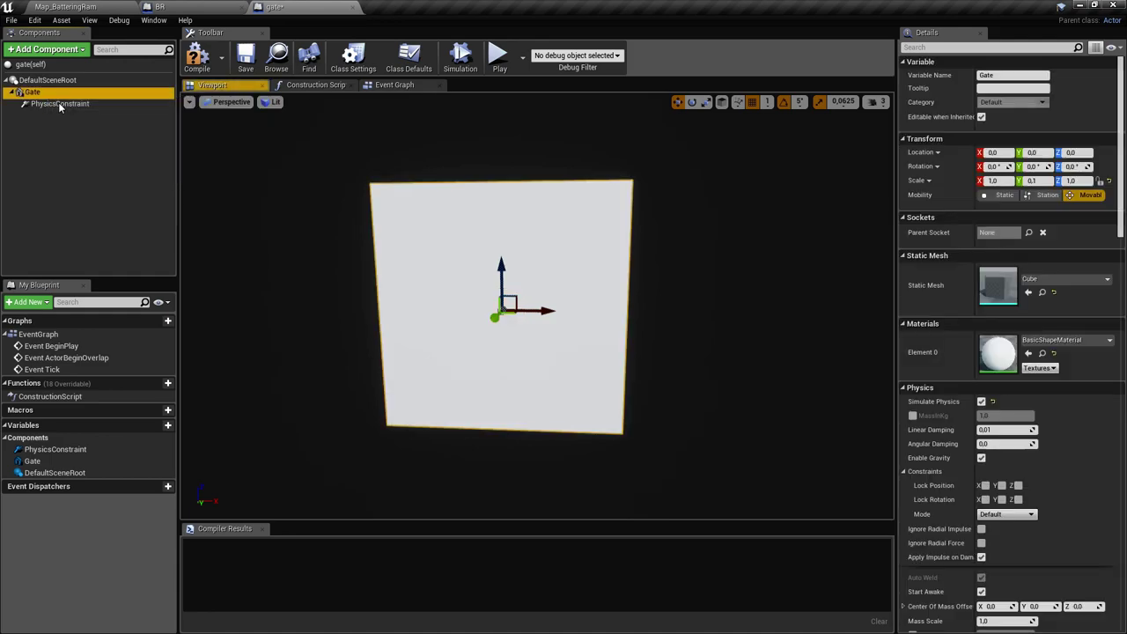
pyautogui.click(60, 104)
pyautogui.press('Delete')
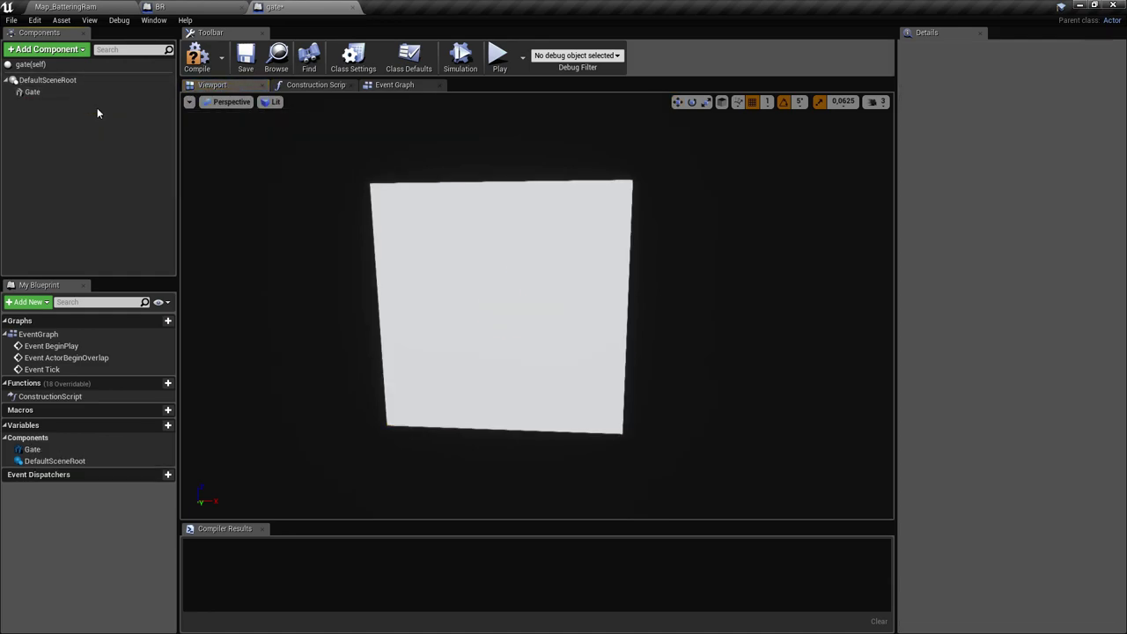
# Add a Physics Constraint component directly under DefaultSceneRoot and name it Axis
pyautogui.click(24, 80)
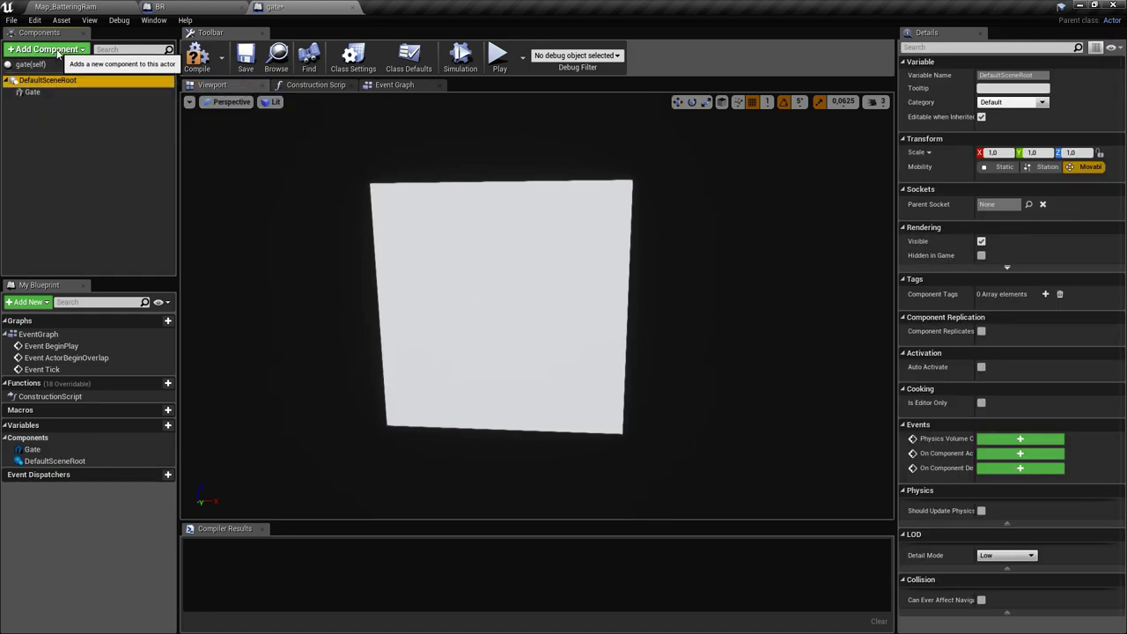
pyautogui.click(62, 51)
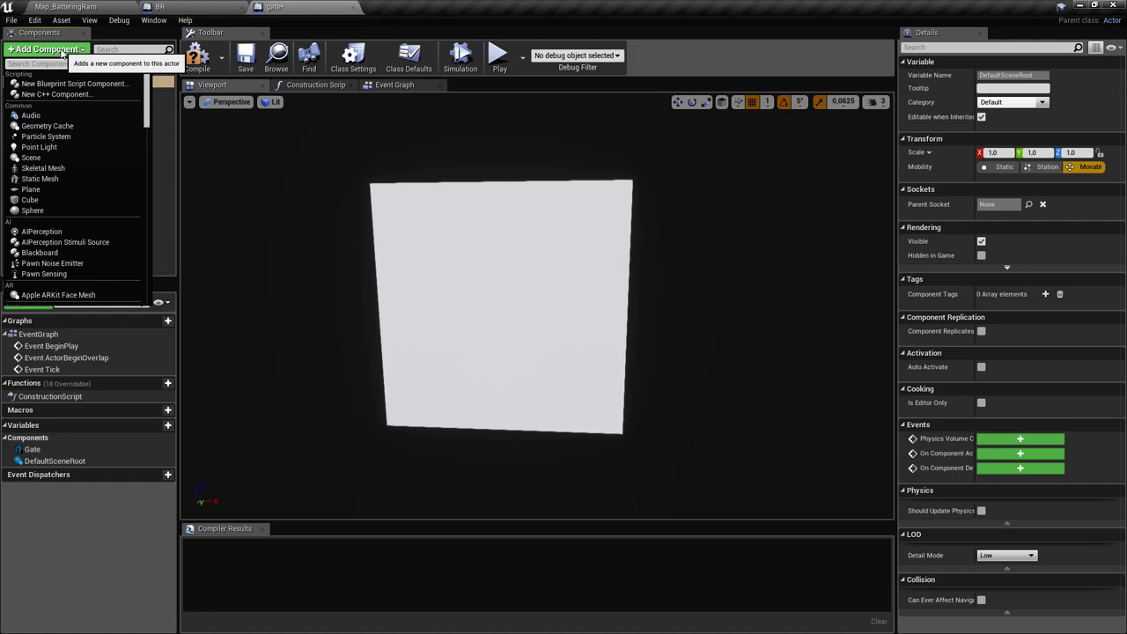
pyautogui.write('cons')
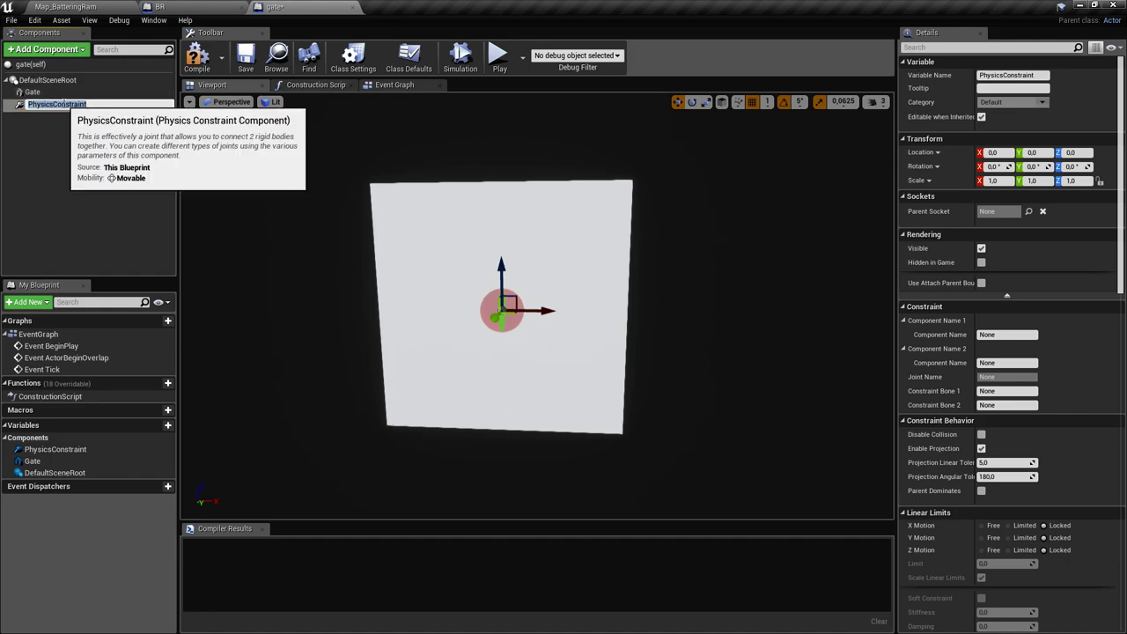
pyautogui.click(63, 104)
pyautogui.write('Axis')
pyautogui.press('Return')
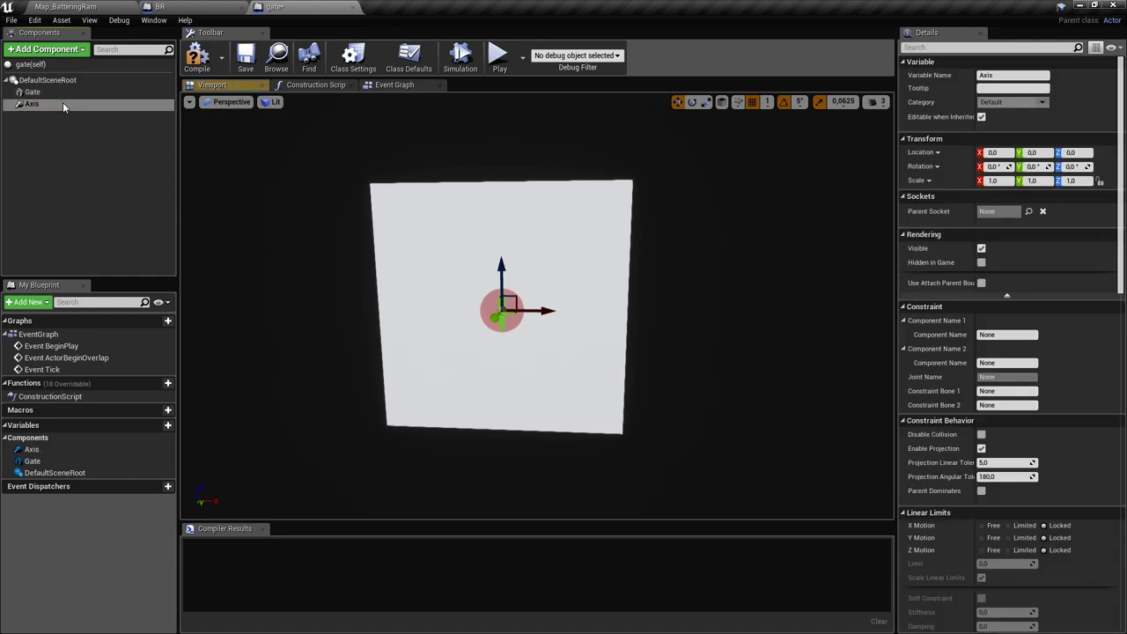
# Set the Component Name 1 of the Axis constraint to Gate
pyautogui.scroll(-8, 985, 307)
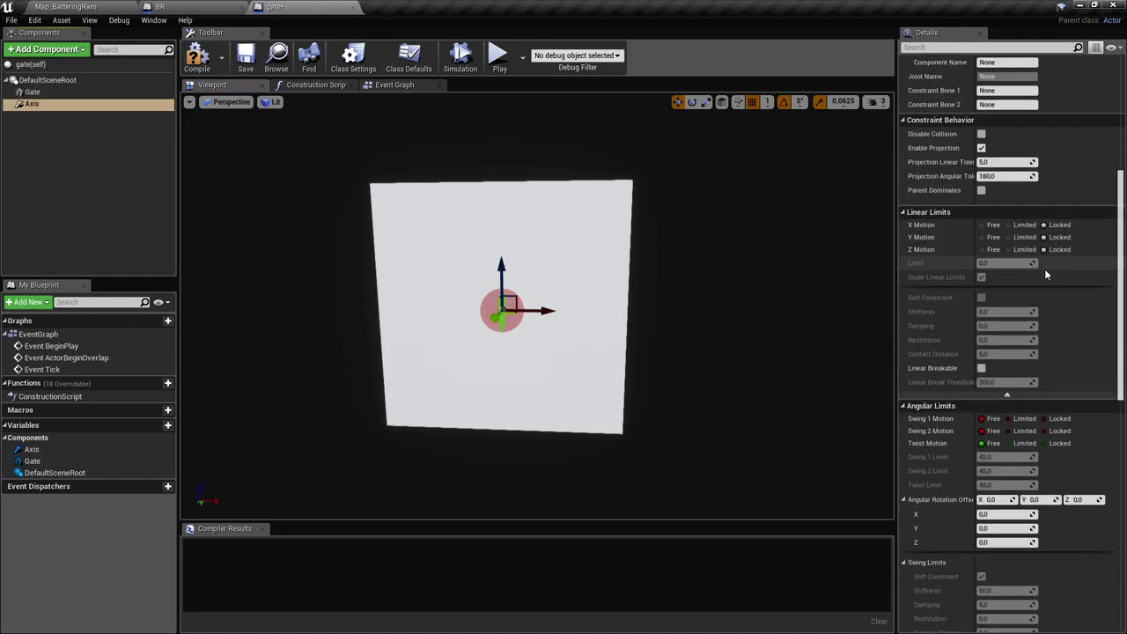
pyautogui.scroll(6, 1042, 223)
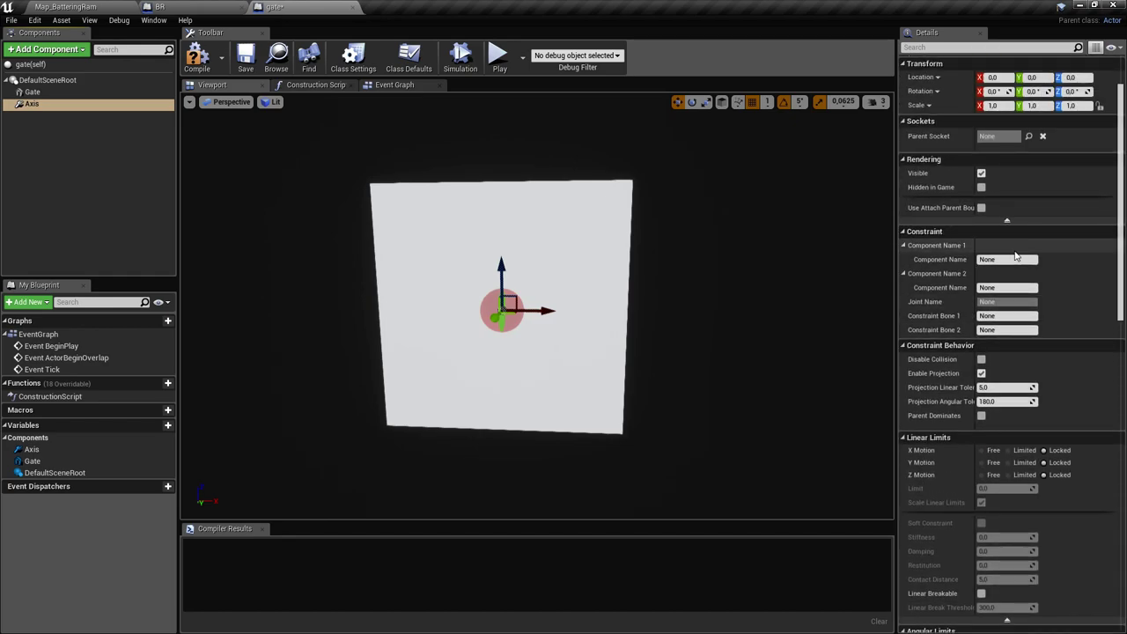
pyautogui.click(1008, 259)
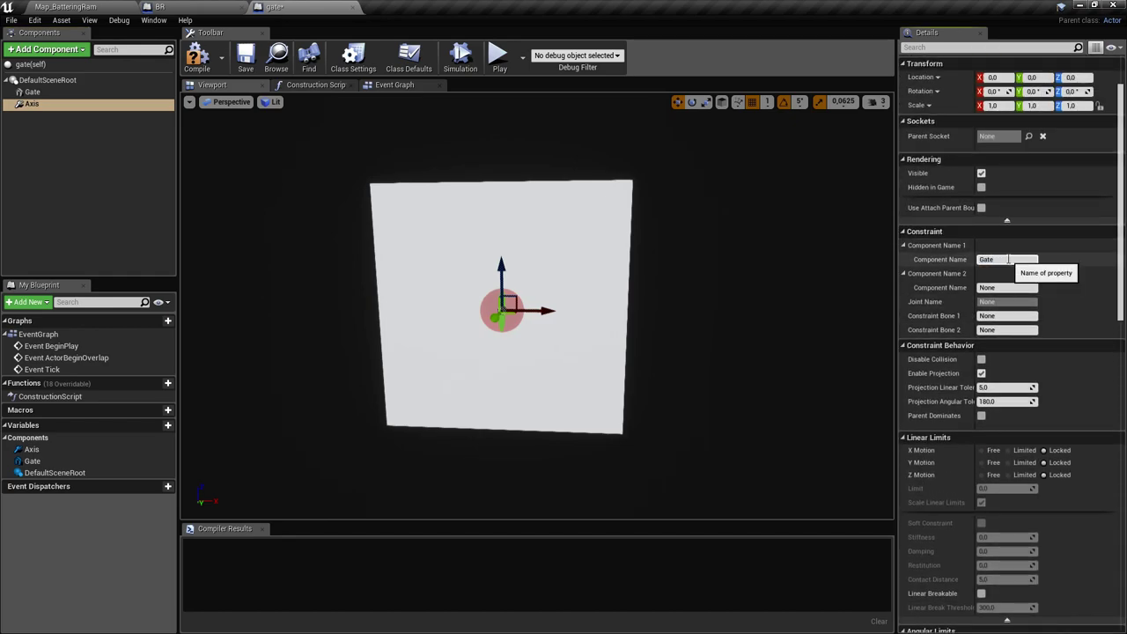
# Move the Axis constraint along X to the Gate's side edge, at an X location of about -48
pyautogui.moveTo(641, 319); pyautogui.dragTo(704, 319, button='right')
pyautogui.moveTo(581, 313); pyautogui.dragTo(563, 295, button='right')
pyautogui.scroll(2, 616, 295)
pyautogui.moveTo(609, 302); pyautogui.dragTo(509, 301)
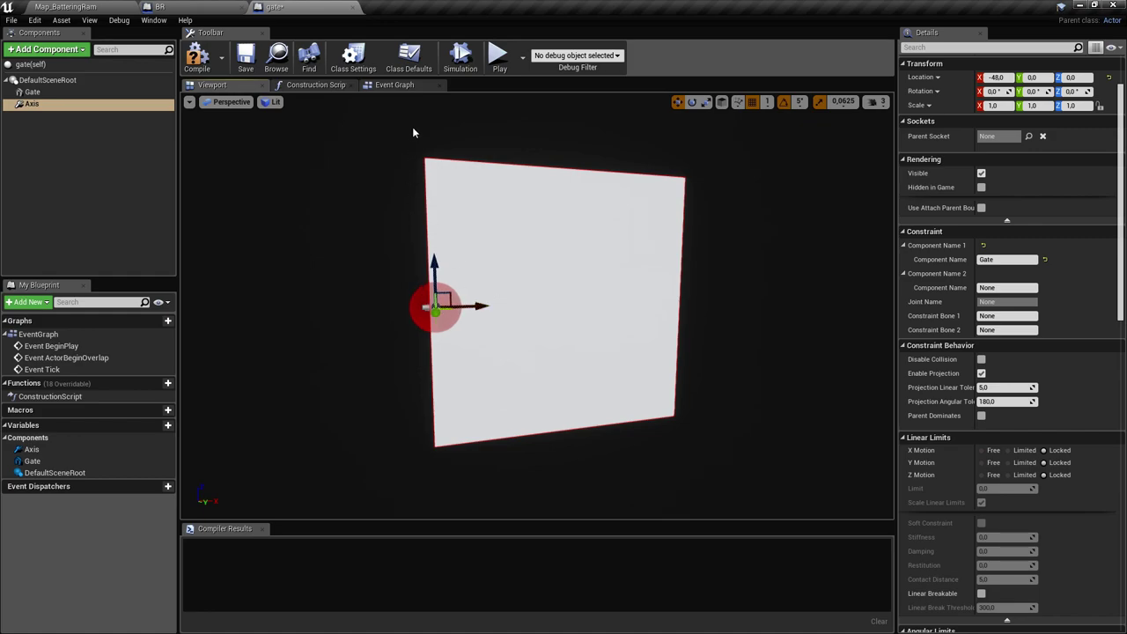
pyautogui.moveTo(582, 300); pyautogui.dragTo(634, 296, button='right')
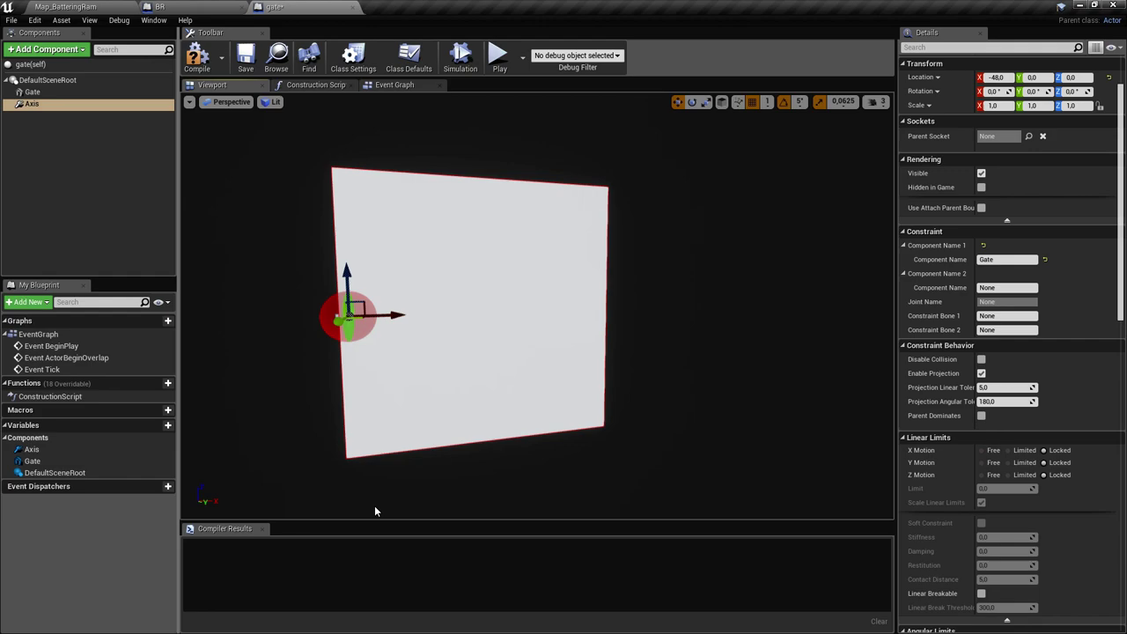
pyautogui.moveTo(434, 366); pyautogui.dragTo(388, 365, button='right')
pyautogui.moveTo(570, 370); pyautogui.dragTo(609, 360)
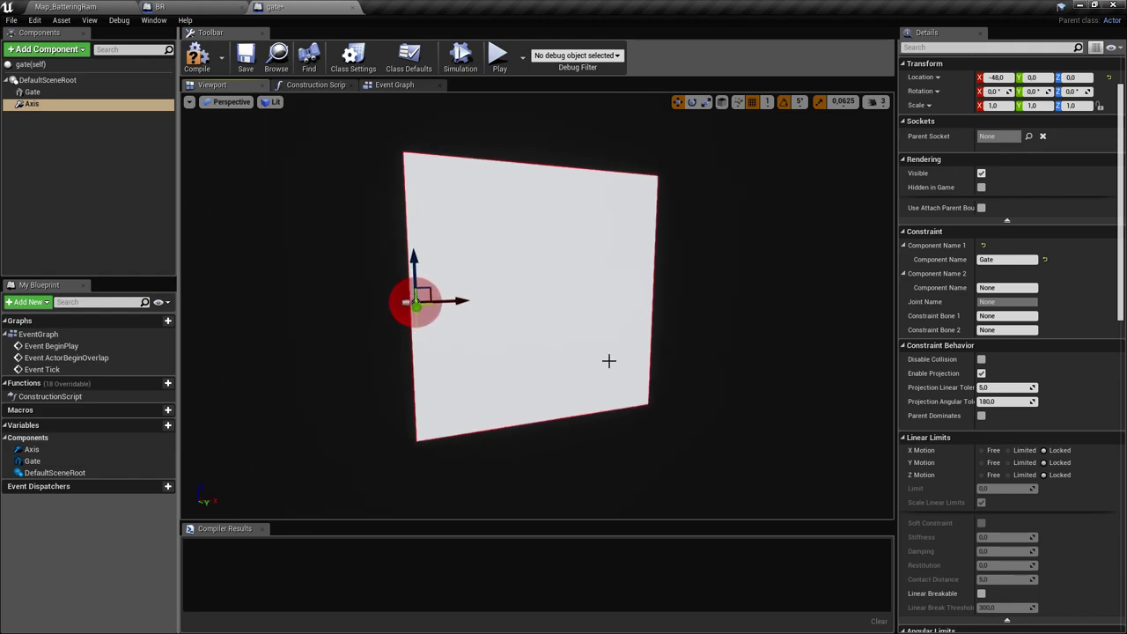
# Lock the Swing 2 and Twist motions of the Axis constraint, keep Swing 1 free, and save the gate Blueprint
pyautogui.scroll(-5, 1077, 332)
pyautogui.scroll(2, 1083, 314)
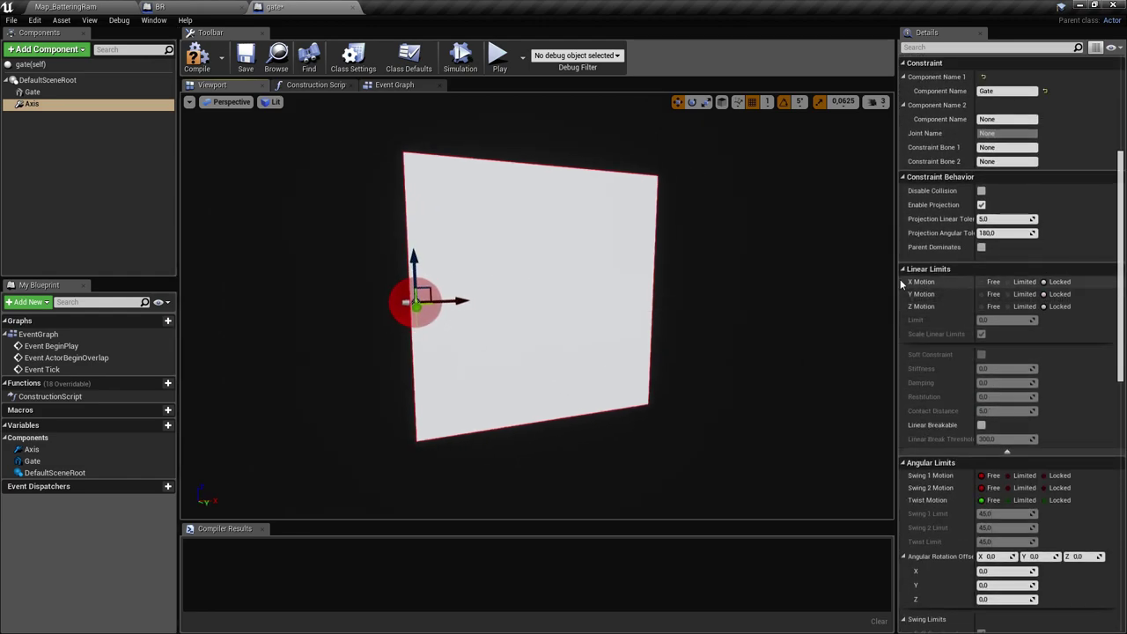
pyautogui.scroll(-3, 1080, 281)
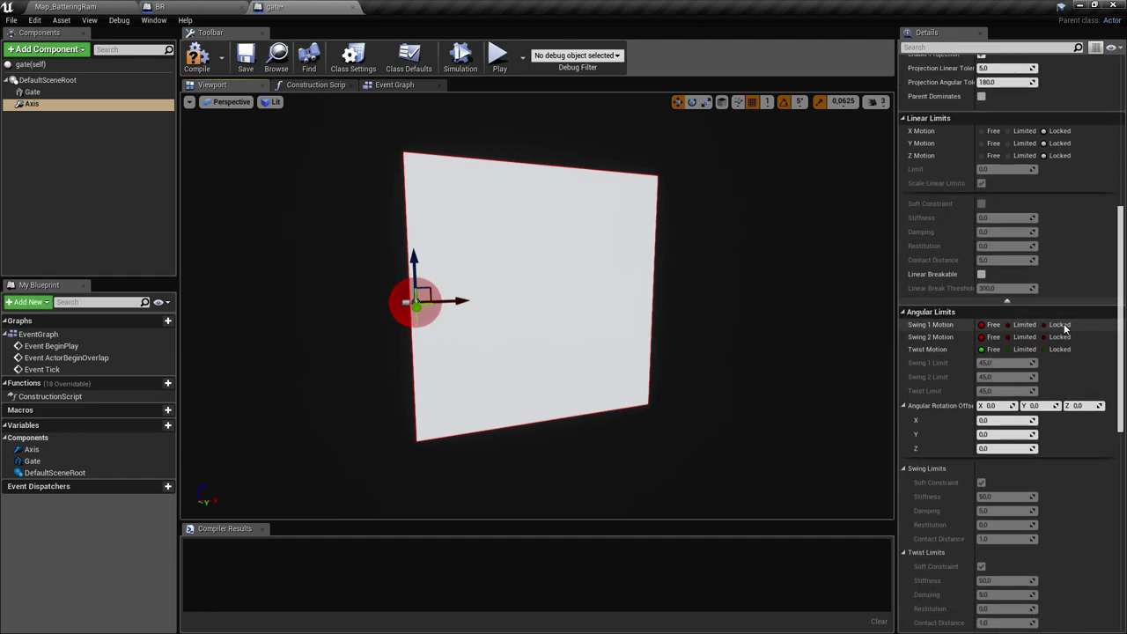
pyautogui.click(1064, 326)
pyautogui.click(1055, 337)
pyautogui.click(1057, 350)
pyautogui.moveTo(626, 267); pyautogui.dragTo(652, 246, button='right')
pyautogui.click(995, 326)
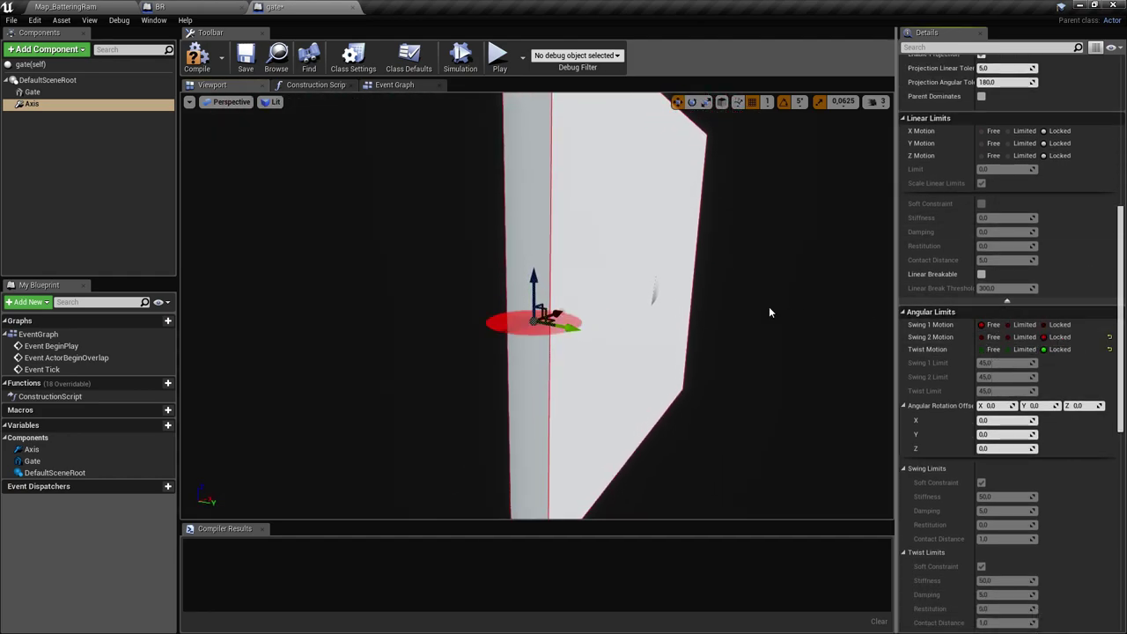
pyautogui.moveTo(769, 312); pyautogui.dragTo(583, 265, button='right')
pyautogui.moveTo(598, 328); pyautogui.dragTo(633, 349, button='right')
pyautogui.hotkey('ctrl', 's')
# Set Axis's Angular Drive Mode to Twist and Swing and enable the Swing drive for Target Velocity
pyautogui.scroll(-15, 1107, 448)
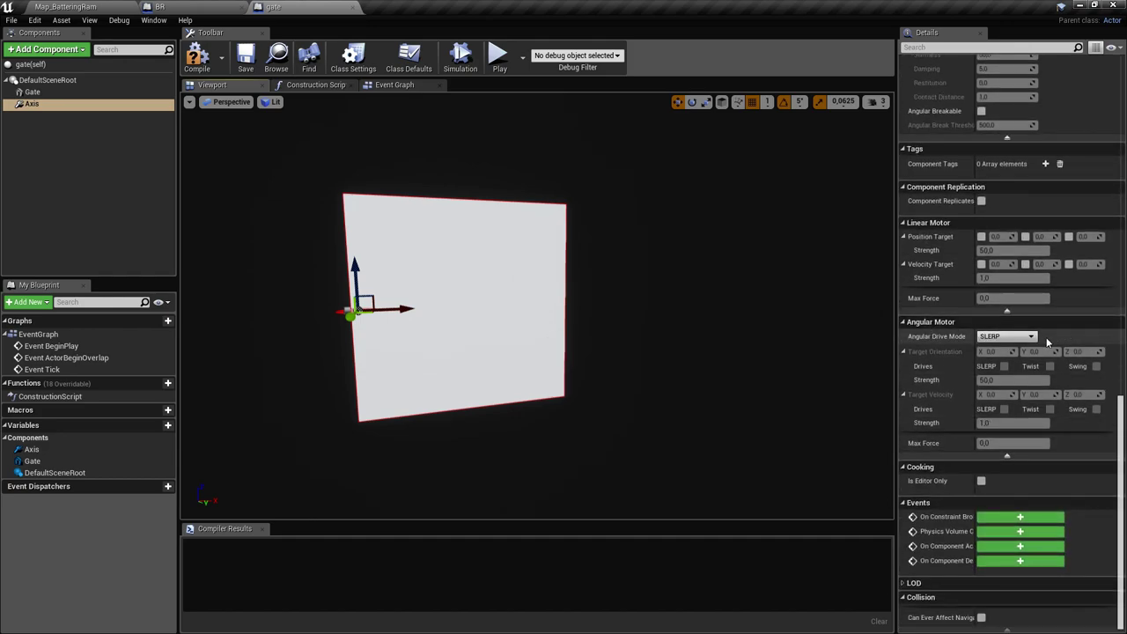
pyautogui.click(1018, 337)
pyautogui.click(996, 353)
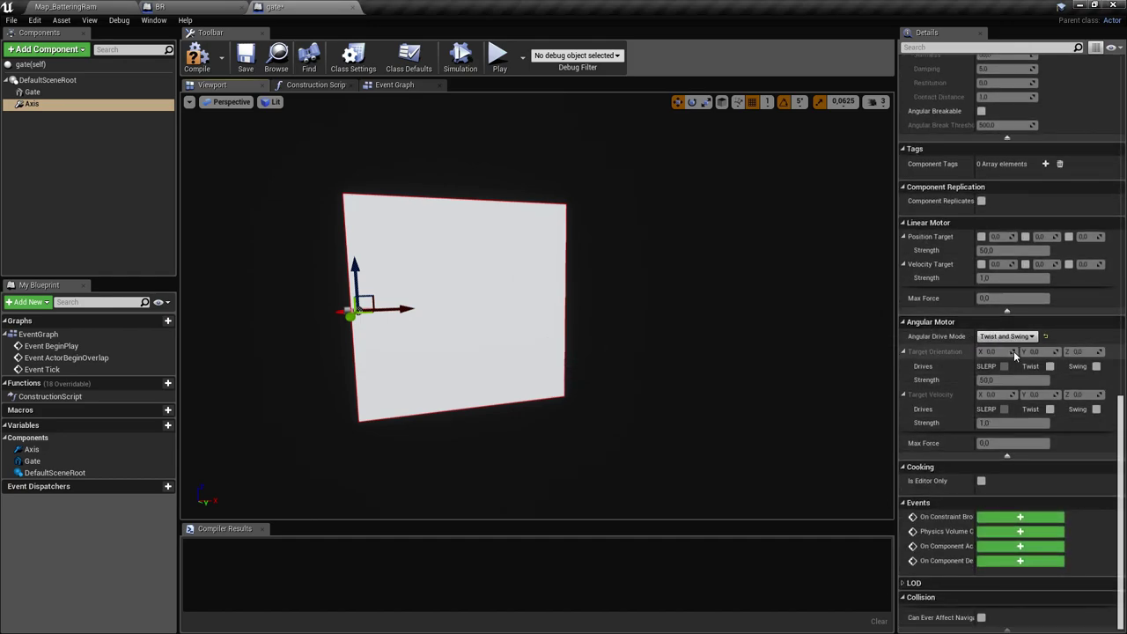
pyautogui.click(1096, 411)
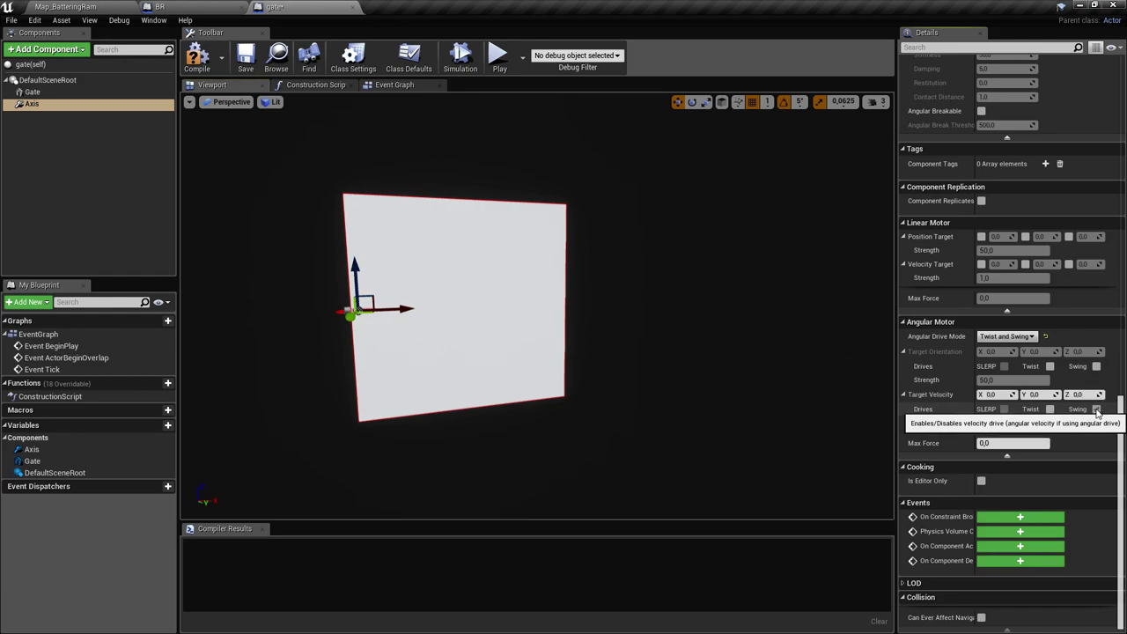
# Set the Target Velocity Strength of Axis's angular motor to 200
pyautogui.moveTo(1122, 417); pyautogui.dragTo(1124, 181)
pyautogui.scroll(-2, 1125, 361)
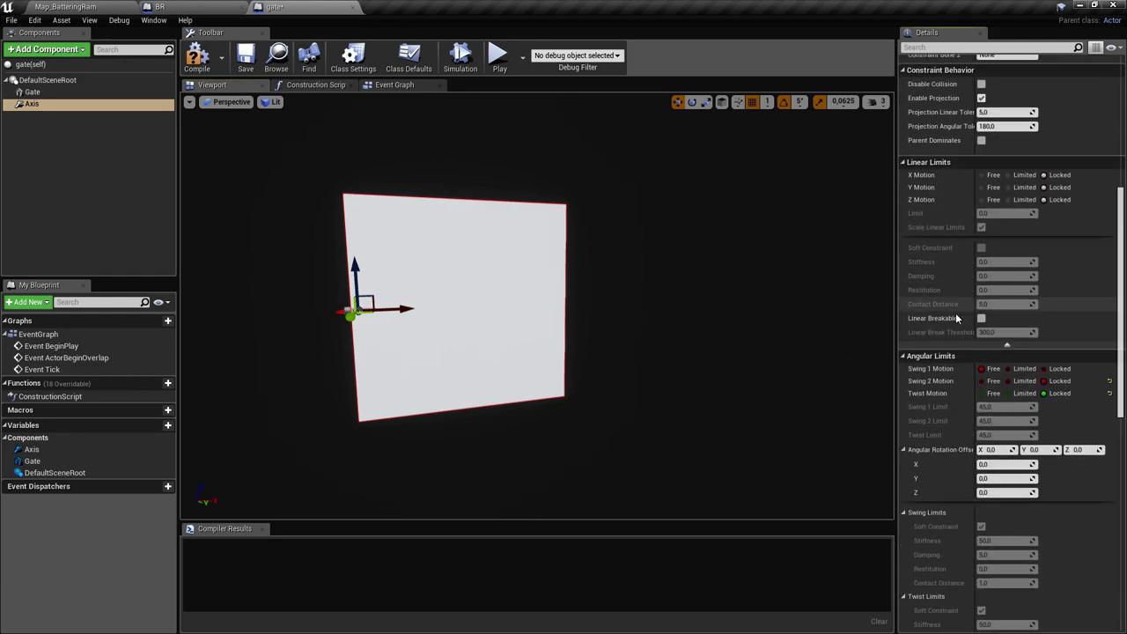
pyautogui.scroll(-10, 1100, 396)
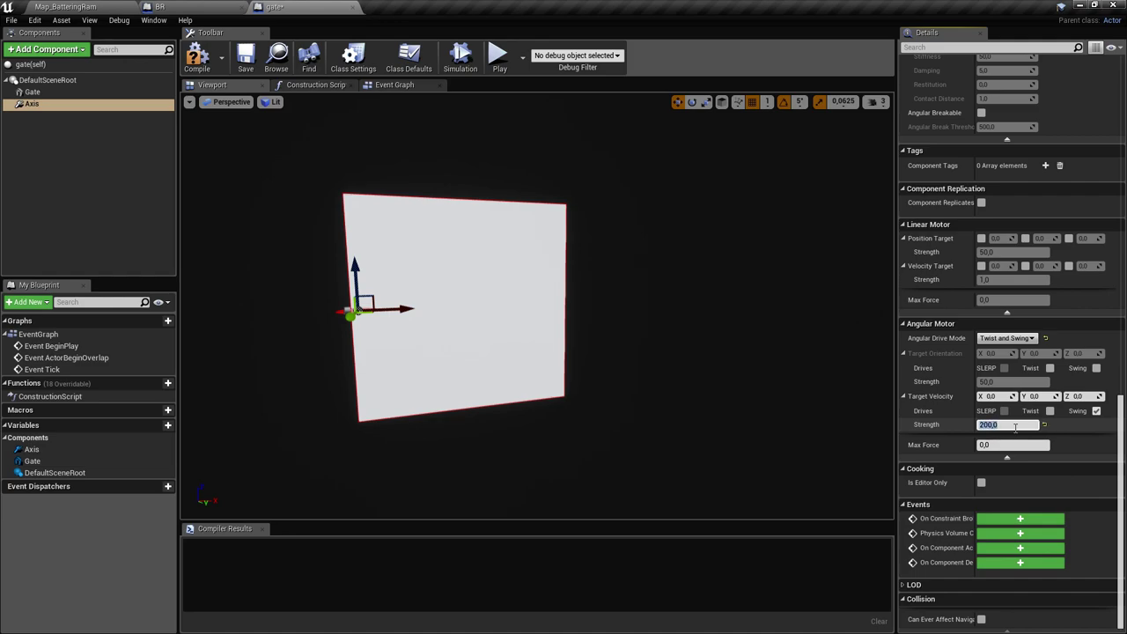
# Save and compile the gate Blueprint, and return to the Map_BatteringRam level
pyautogui.moveTo(724, 359); pyautogui.dragTo(647, 371, button='right')
pyautogui.hotkey('ctrl', 's')
pyautogui.moveTo(725, 334); pyautogui.dragTo(724, 334, button='right')
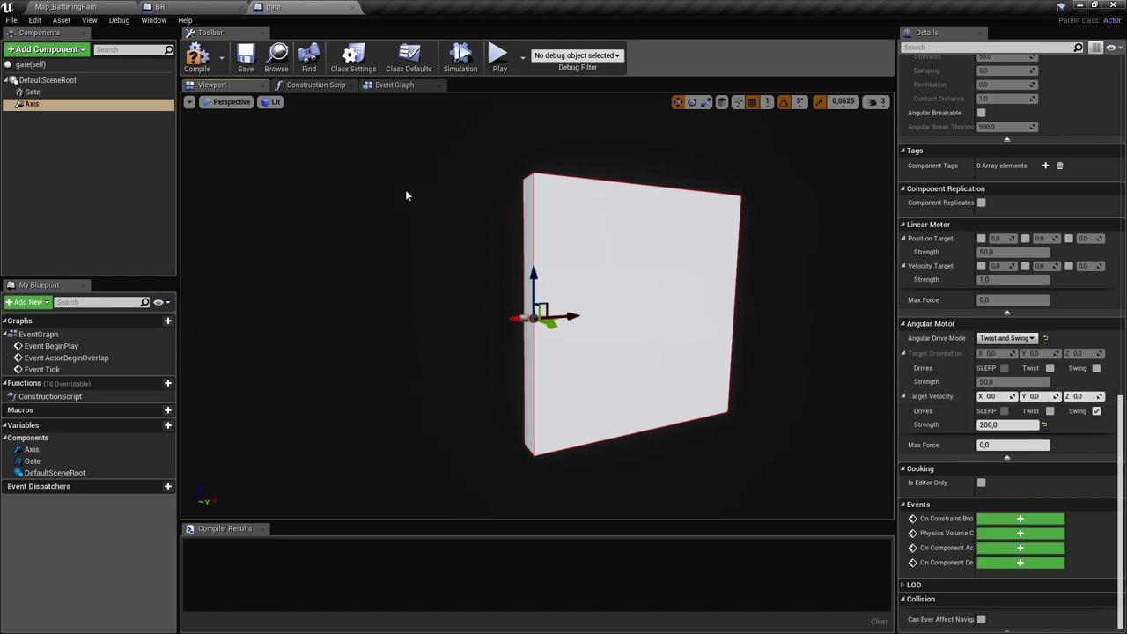
pyautogui.click(195, 55)
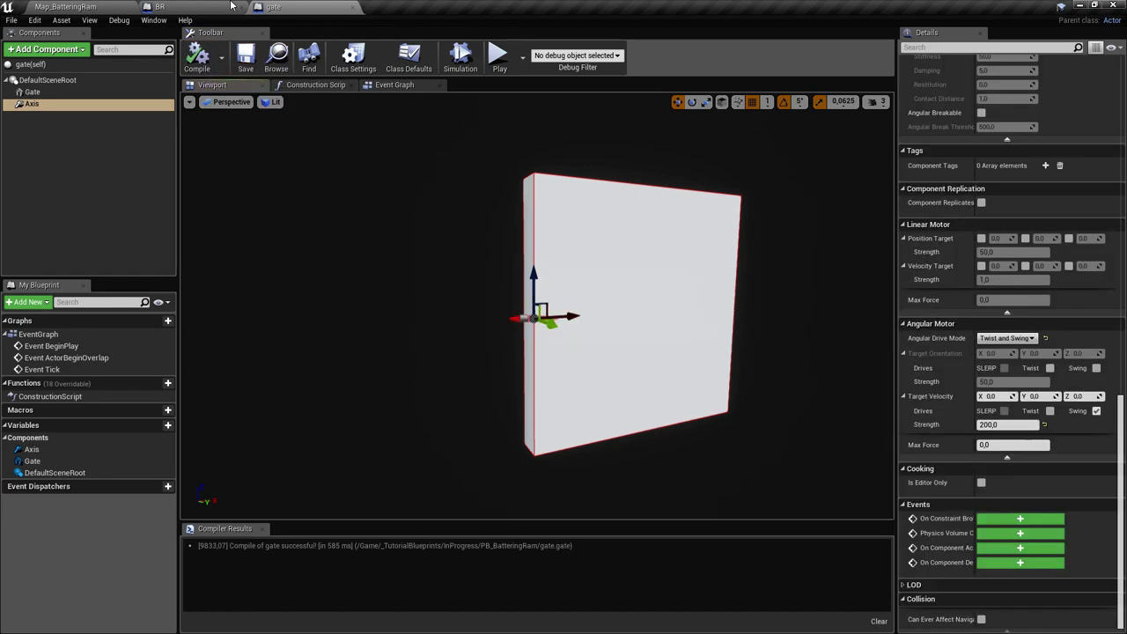
pyautogui.click(121, 7)
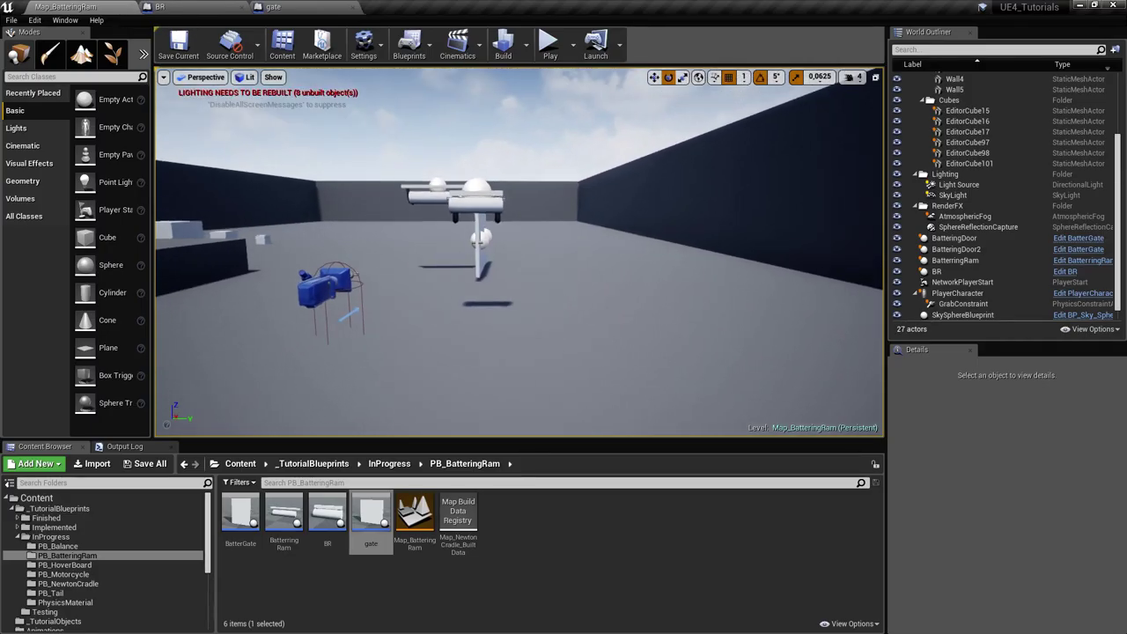
# Place the gate Blueprint on the floor near the rams and raise it to Z 224
pyautogui.moveTo(371, 517); pyautogui.dragTo(538, 334)
pyautogui.moveTo(538, 334); pyautogui.dragTo(594, 328, button='right')
pyautogui.press('a')
pyautogui.click(654, 78)
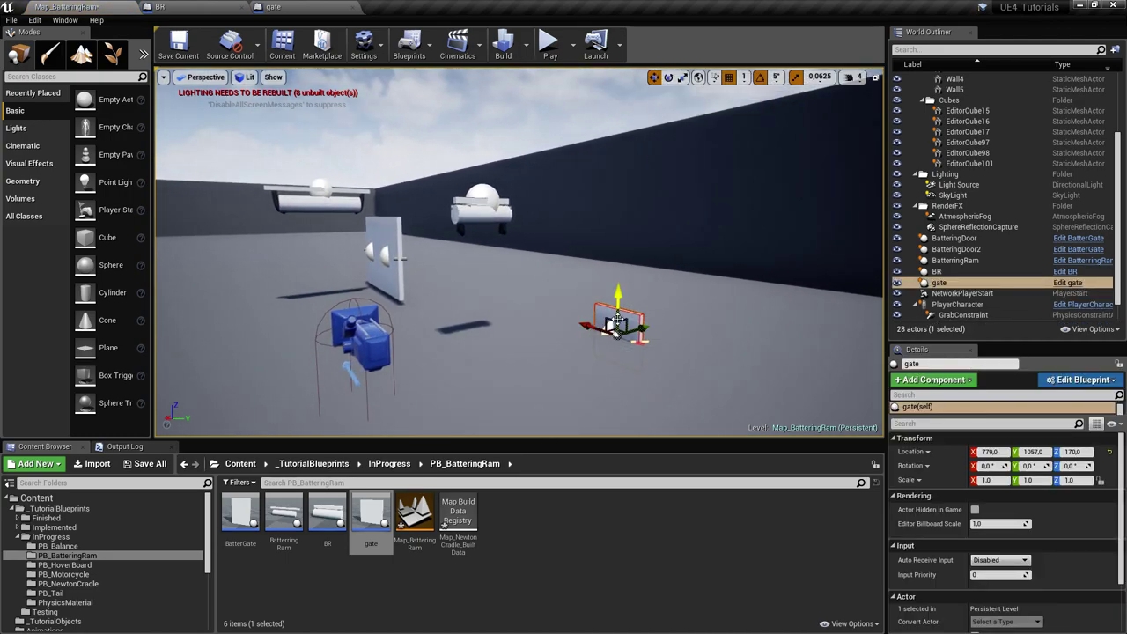
pyautogui.moveTo(615, 263); pyautogui.dragTo(614, 253)
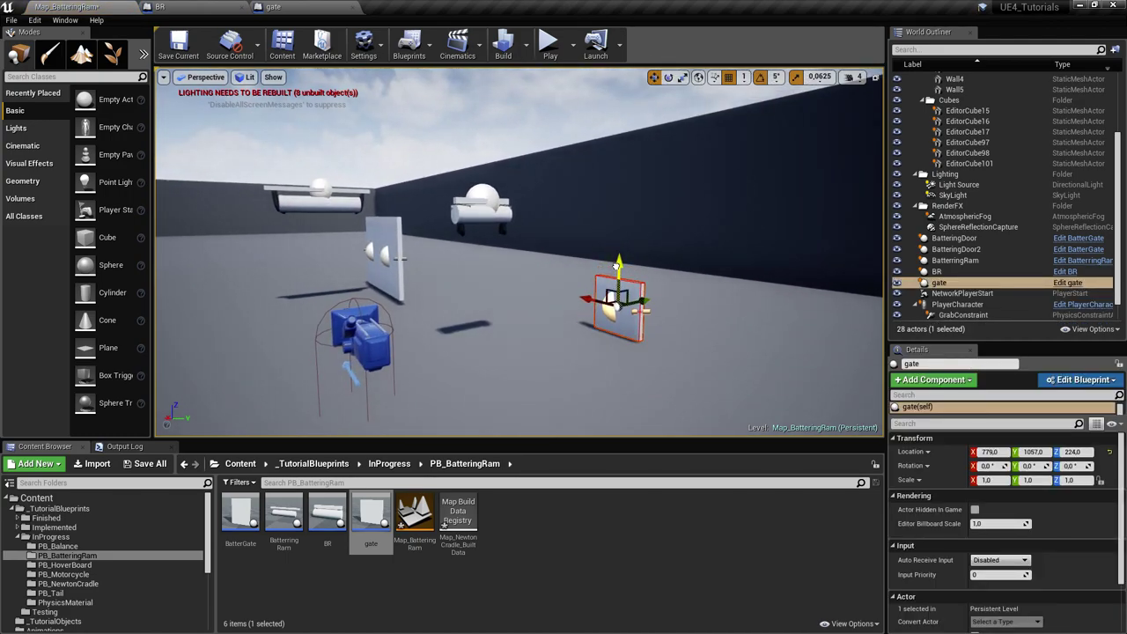
# Move the gate in front of the BR ram, to about X 829 and Y 948
pyautogui.press('d')
pyautogui.moveTo(615, 303); pyautogui.dragTo(519, 308, button='right')
pyautogui.moveTo(608, 323); pyautogui.dragTo(483, 323)
pyautogui.moveTo(482, 323)
pyautogui.mouseDown(button='right')
pyautogui.moveTo(564, 405)
pyautogui.moveTo(581, 370)
pyautogui.moveTo(537, 357)
pyautogui.moveTo(528, 374)
pyautogui.moveTo(563, 383)
pyautogui.moveTo(511, 304)
pyautogui.moveTo(470, 311)
pyautogui.mouseUp(button='right')
pyautogui.press('s')
pyautogui.press('d')
pyautogui.press('a')
pyautogui.moveTo(566, 256); pyautogui.dragTo(496, 256)
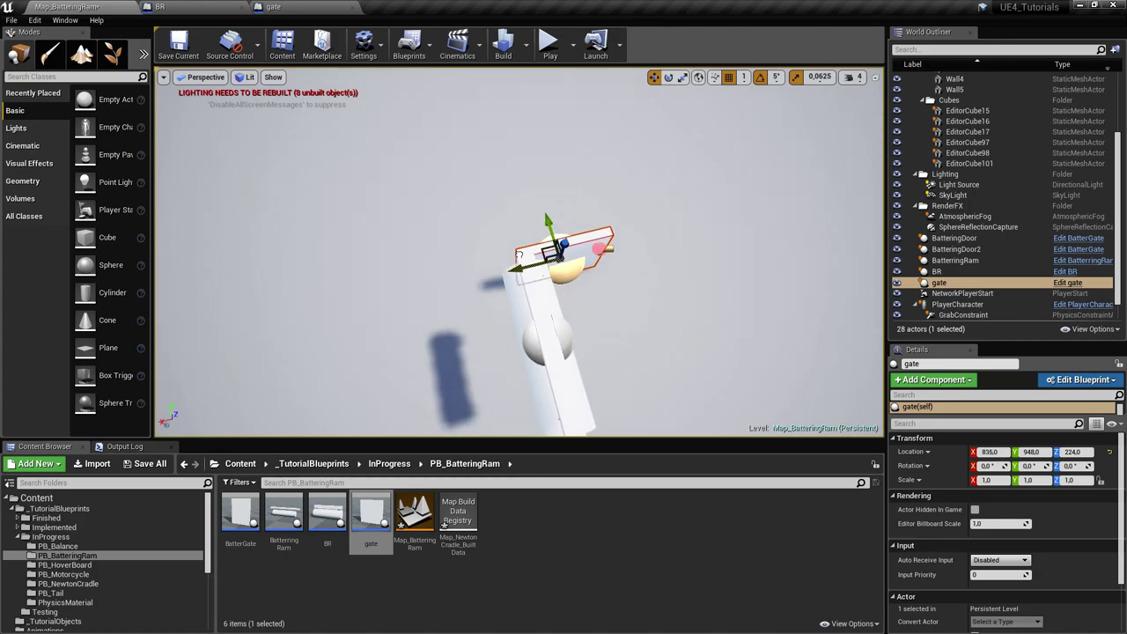
# Duplicate the gate beside the original at X 932 and rotate the copy 180° to form a double gate
pyautogui.moveTo(519, 255); pyautogui.dragTo(660, 186, button='right')
pyautogui.press('a')
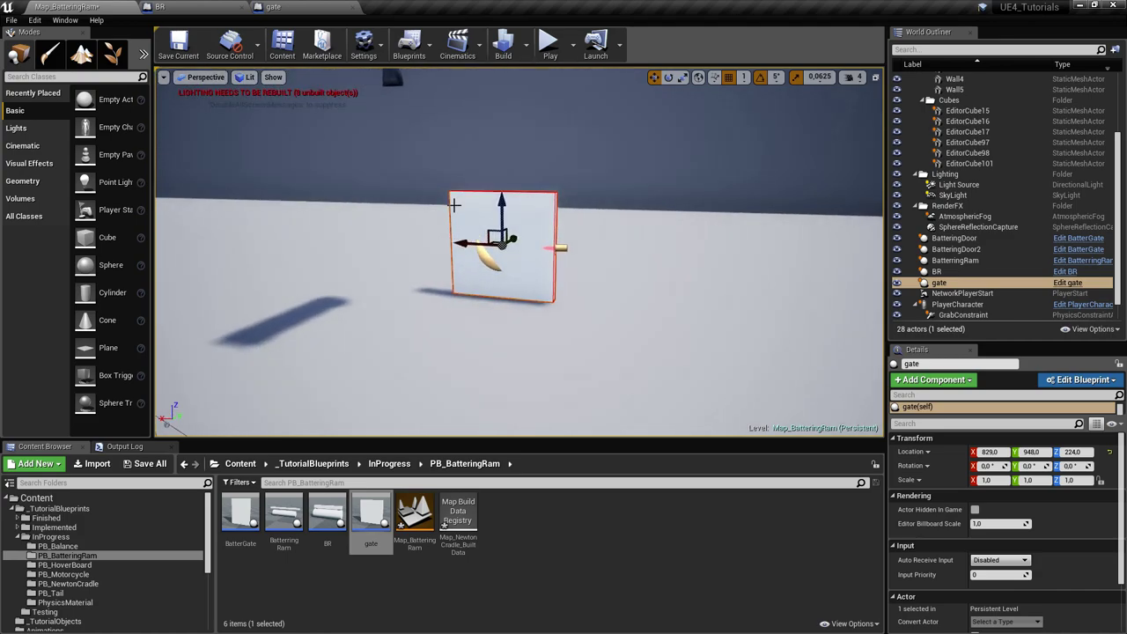
pyautogui.keyDown('alt'); pyautogui.moveTo(472, 242); pyautogui.dragTo(365, 233); pyautogui.keyUp('alt')
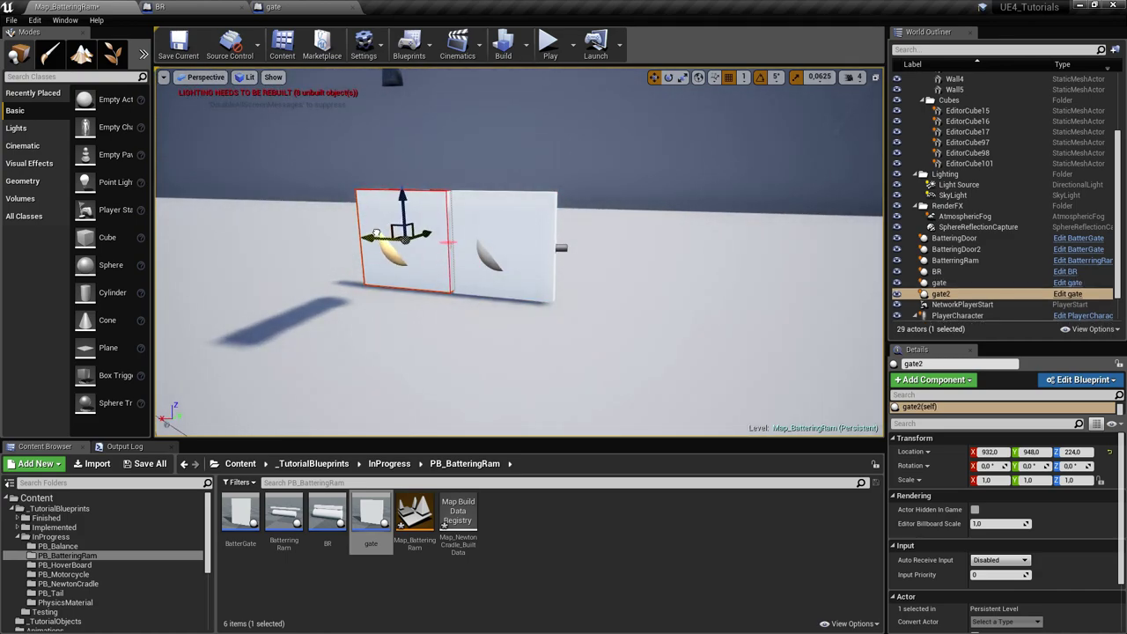
pyautogui.click(668, 77)
pyautogui.moveTo(415, 231); pyautogui.dragTo(485, 236)
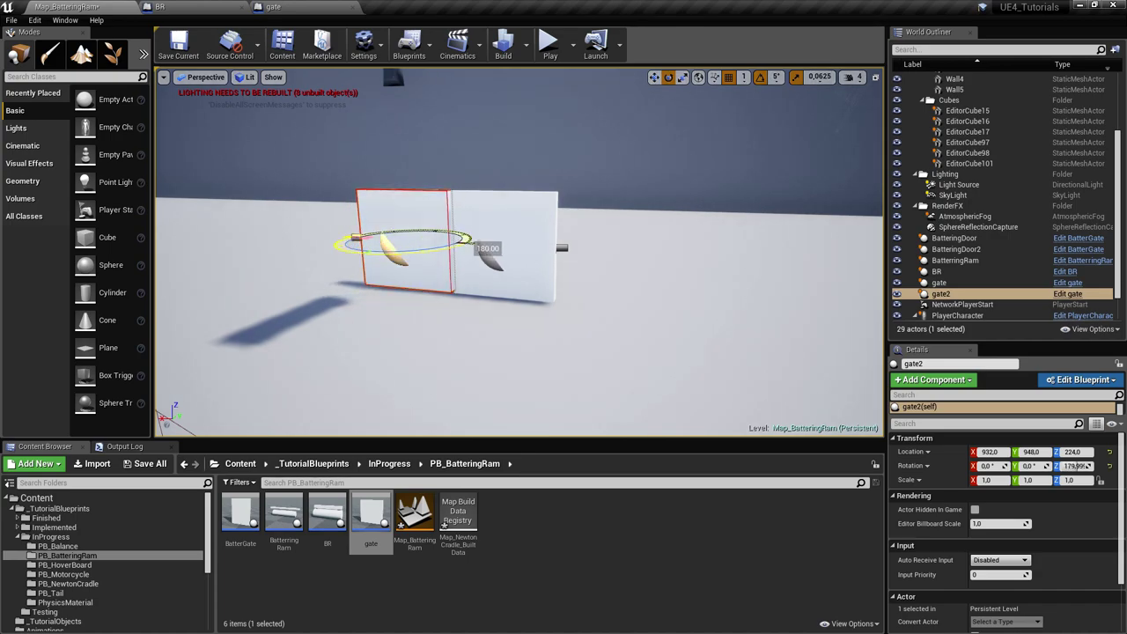
# Nudge the original gate to X 831 and save the level
pyautogui.moveTo(543, 270); pyautogui.dragTo(572, 269, button='right')
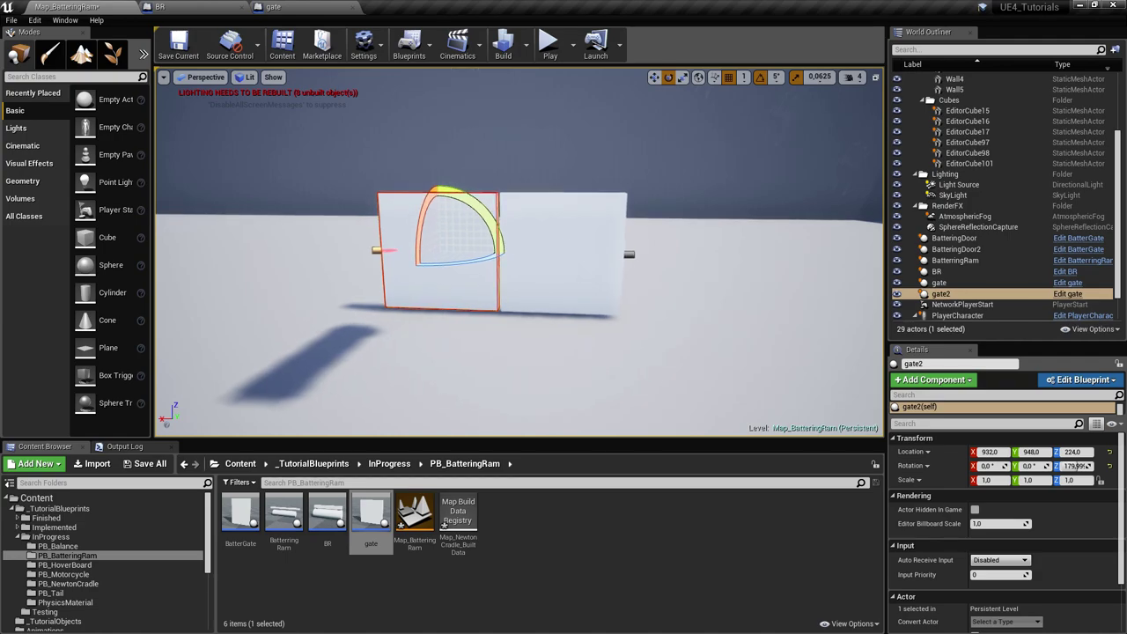
pyautogui.click(566, 261)
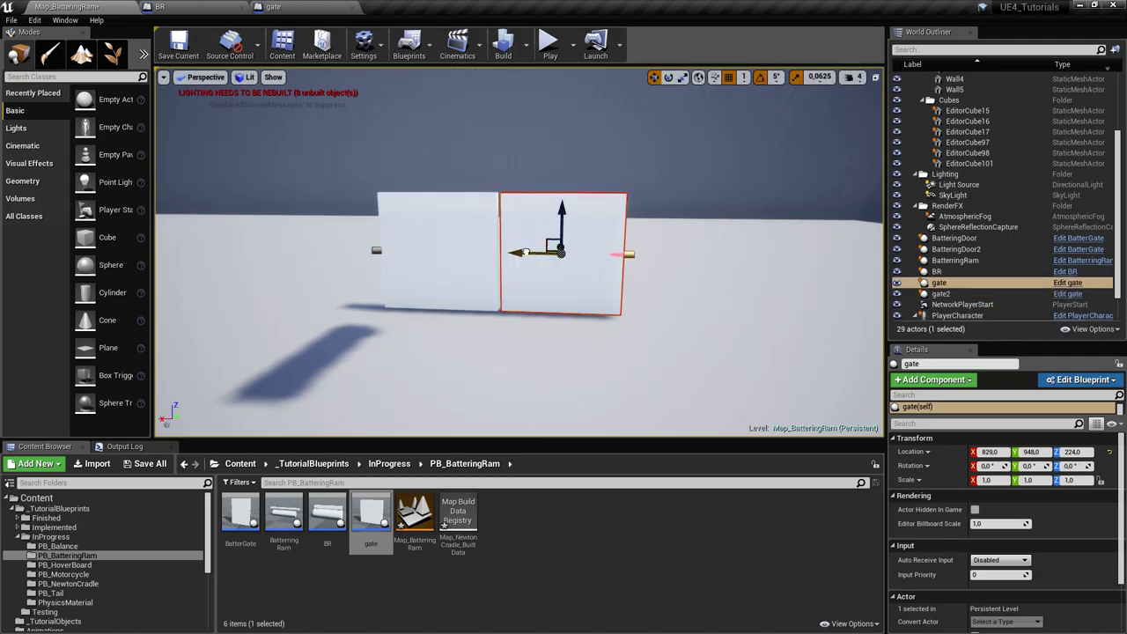
pyautogui.moveTo(655, 270); pyautogui.dragTo(607, 206, button='right')
pyautogui.hotkey('ctrl', 's')
# Play the level, repeatedly grab and swing the BR ram against the double gate, and stop the session
pyautogui.moveTo(671, 241)
pyautogui.mouseDown(button='right')
pyautogui.moveTo(691, 241)
pyautogui.moveTo(671, 241)
pyautogui.mouseUp(button='right')
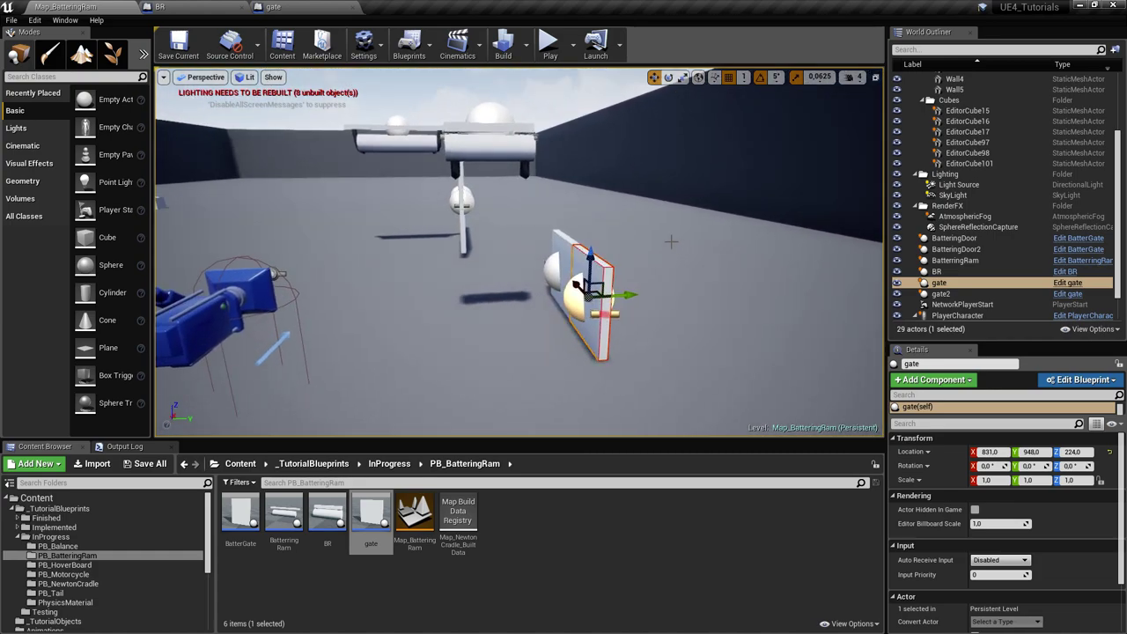
pyautogui.click(560, 46)
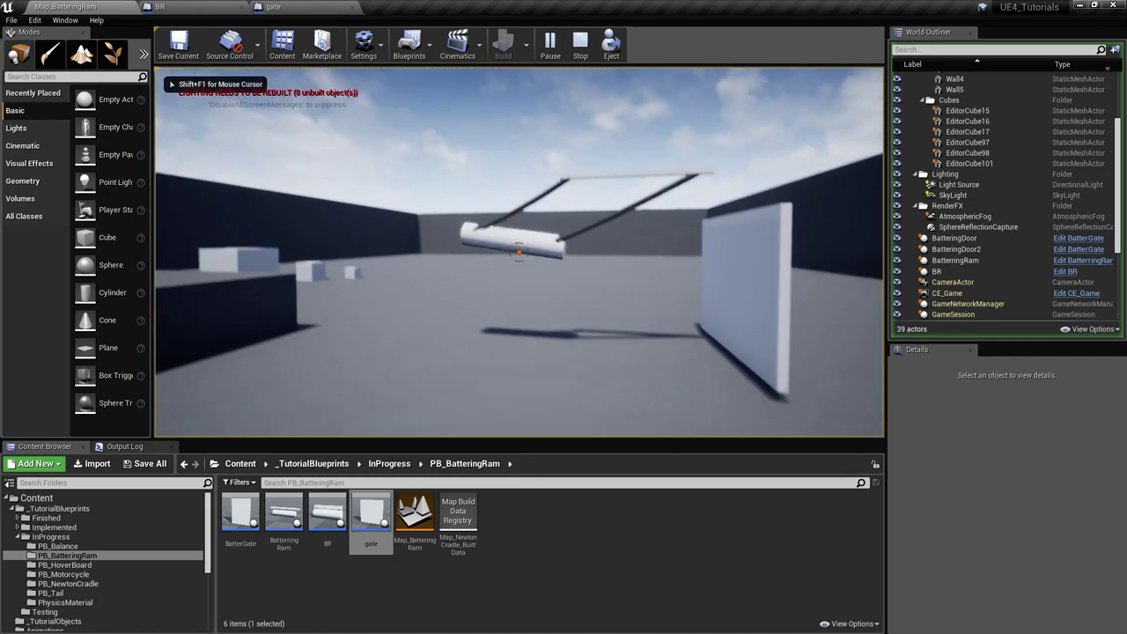
pyautogui.press('d')
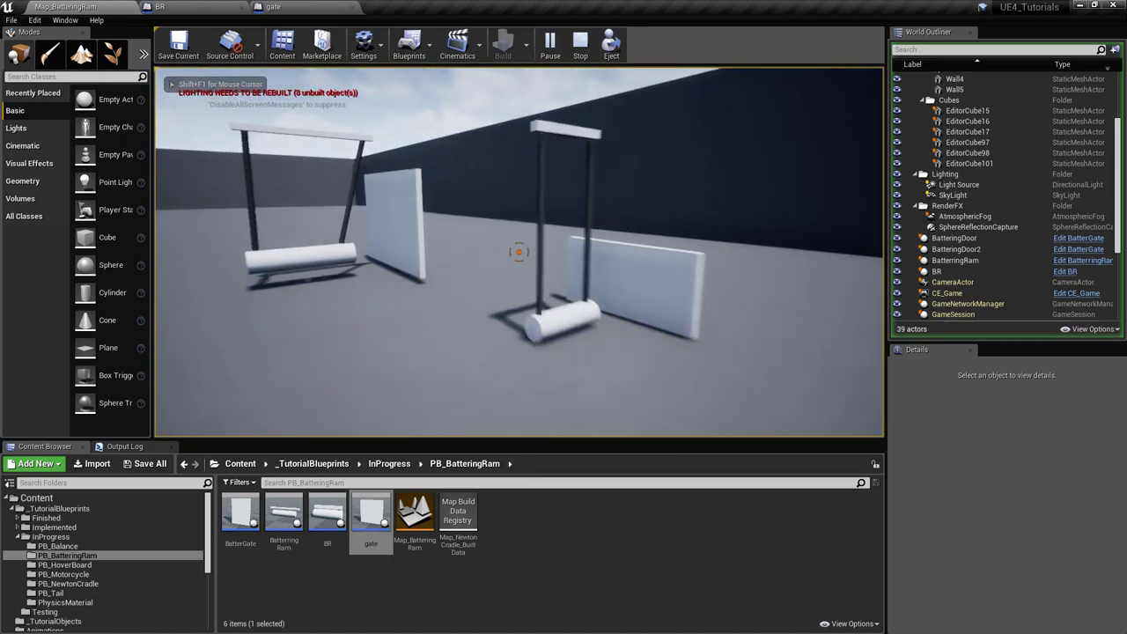
pyautogui.moveTo(518, 252); pyautogui.dragTo(336, 127)
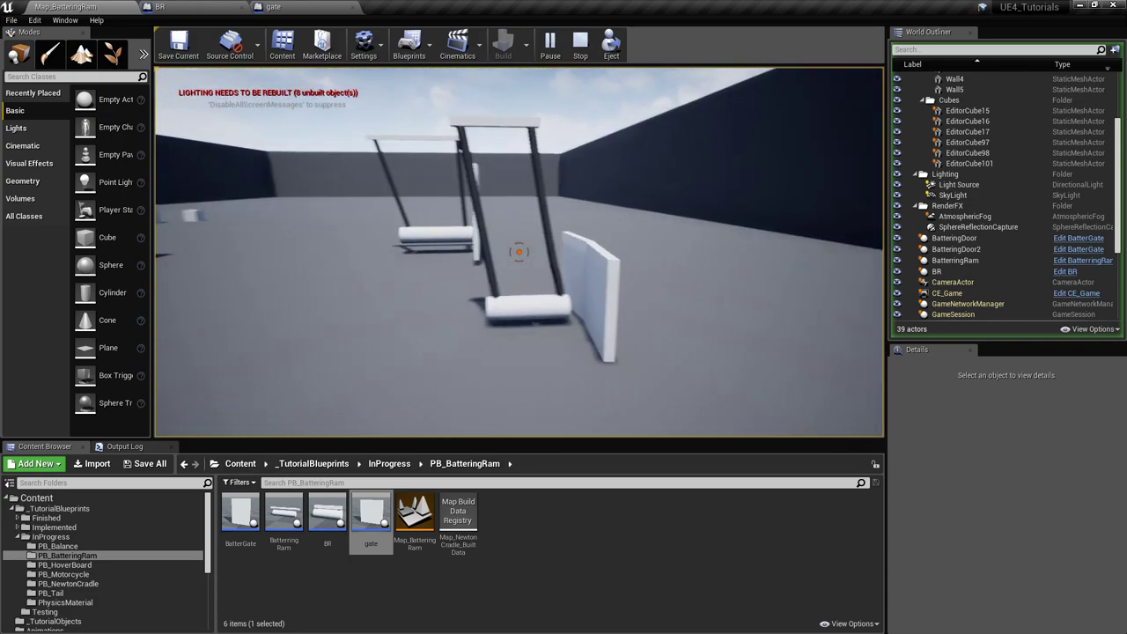
pyautogui.moveTo(519, 252); pyautogui.dragTo(384, 156)
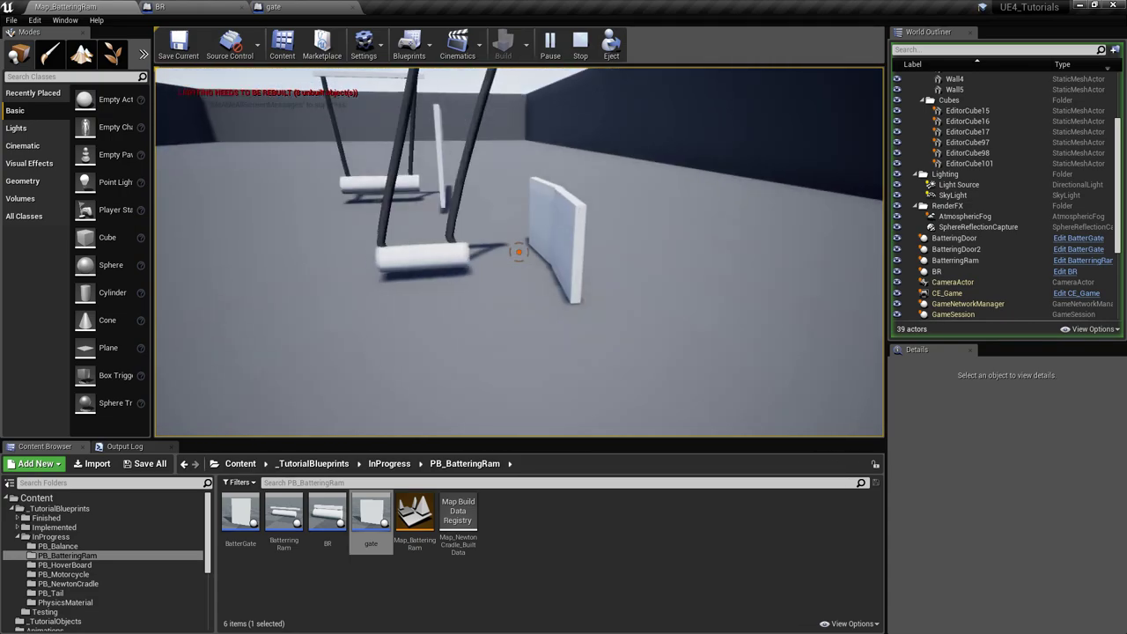
pyautogui.moveTo(519, 252); pyautogui.dragTo(275, 147)
pyautogui.moveTo(518, 252); pyautogui.dragTo(358, 147)
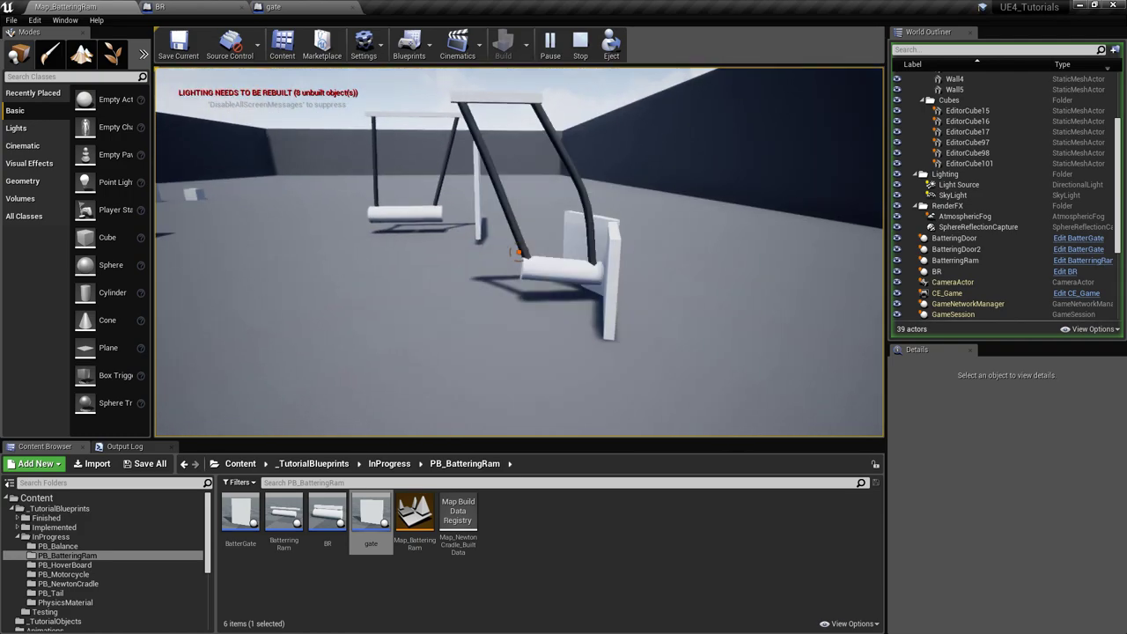
pyautogui.press('Escape')
# Override the mass of the BR Blueprint's Log with 200 kg, compile and save
pyautogui.click(475, 102)
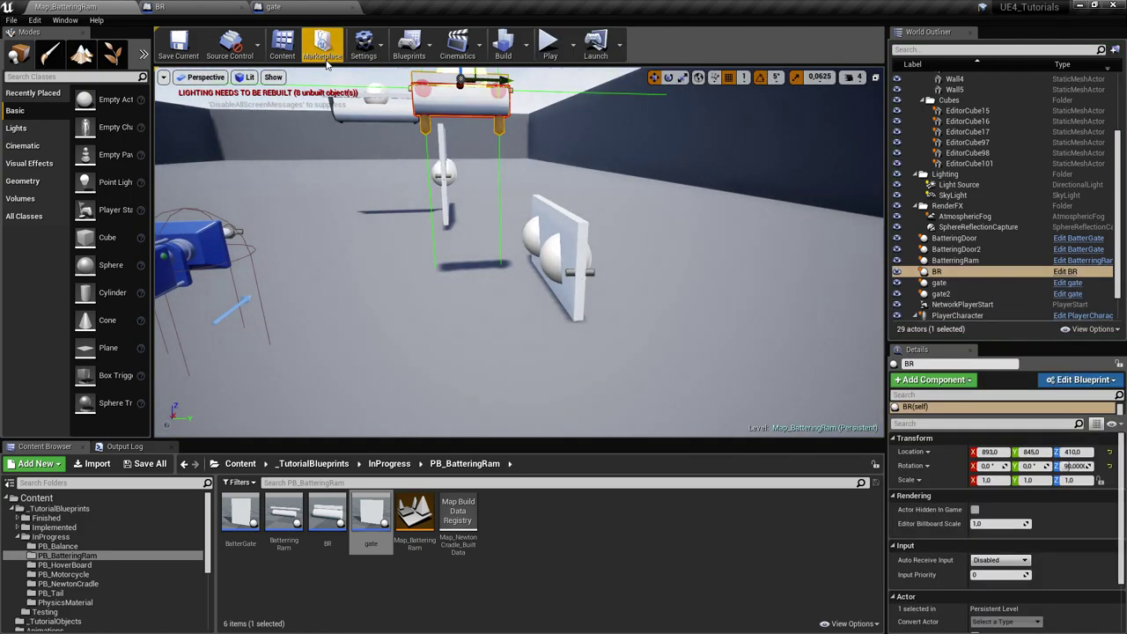
pyautogui.click(159, 6)
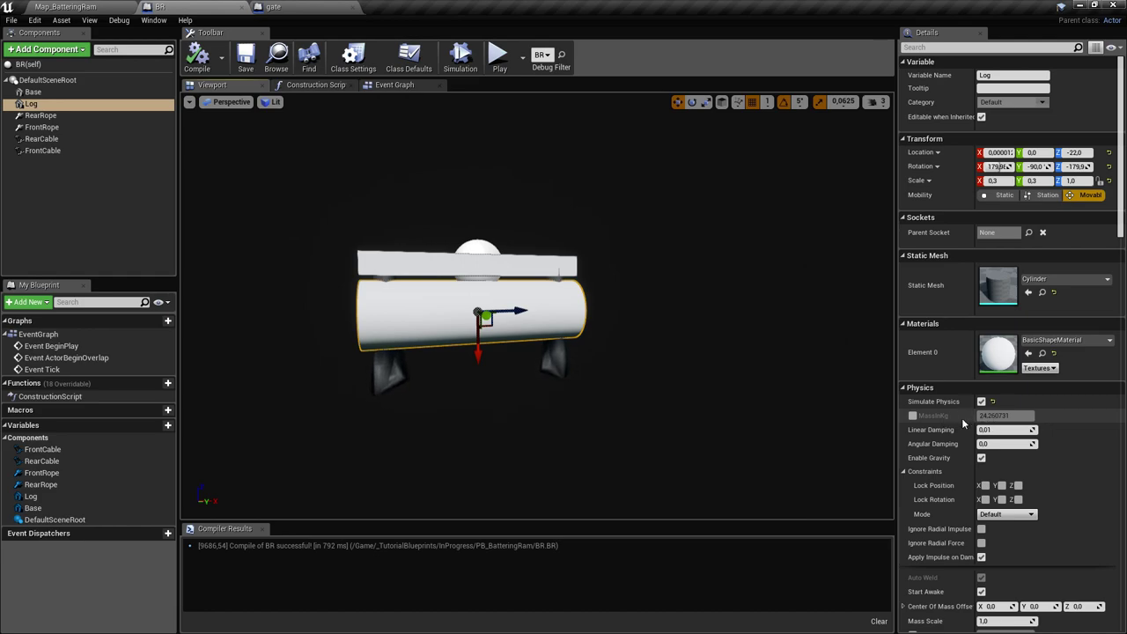
pyautogui.click(913, 415)
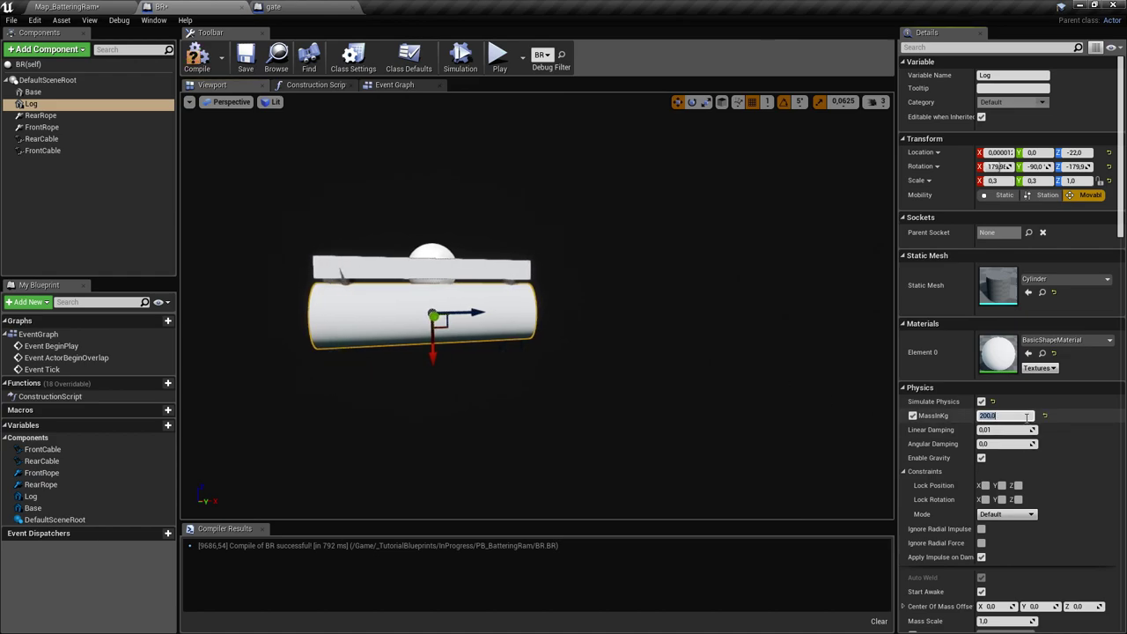
pyautogui.click(197, 57)
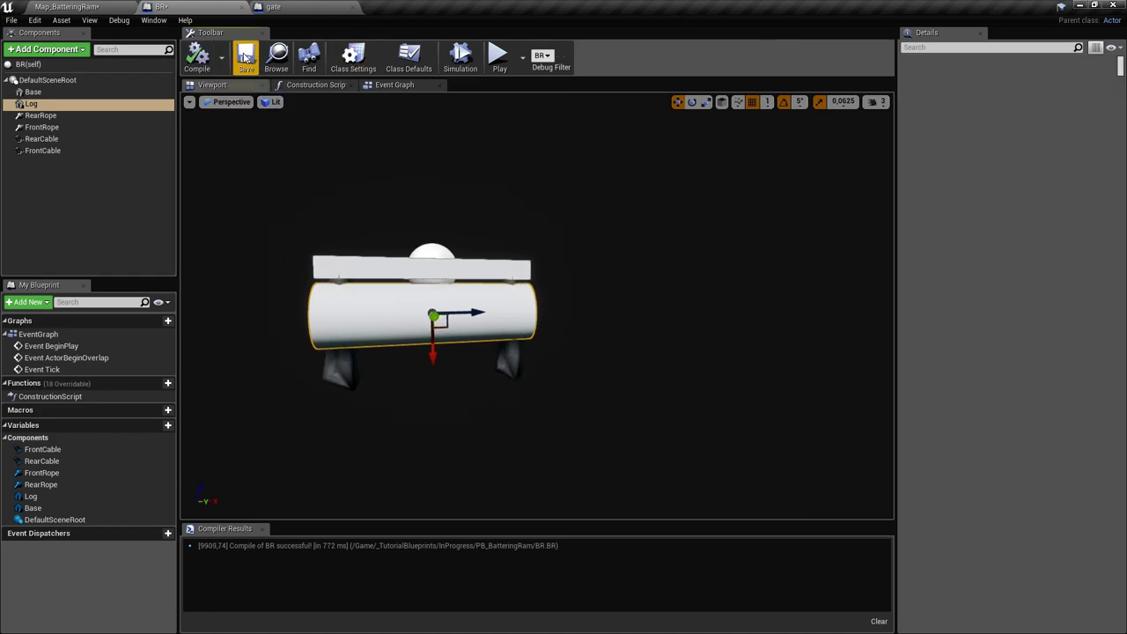
pyautogui.click(244, 56)
# Return to Map_BatteringRam, play-test the heavier ram against the double gate, and stop the session
pyautogui.click(66, 6)
pyautogui.click(546, 40)
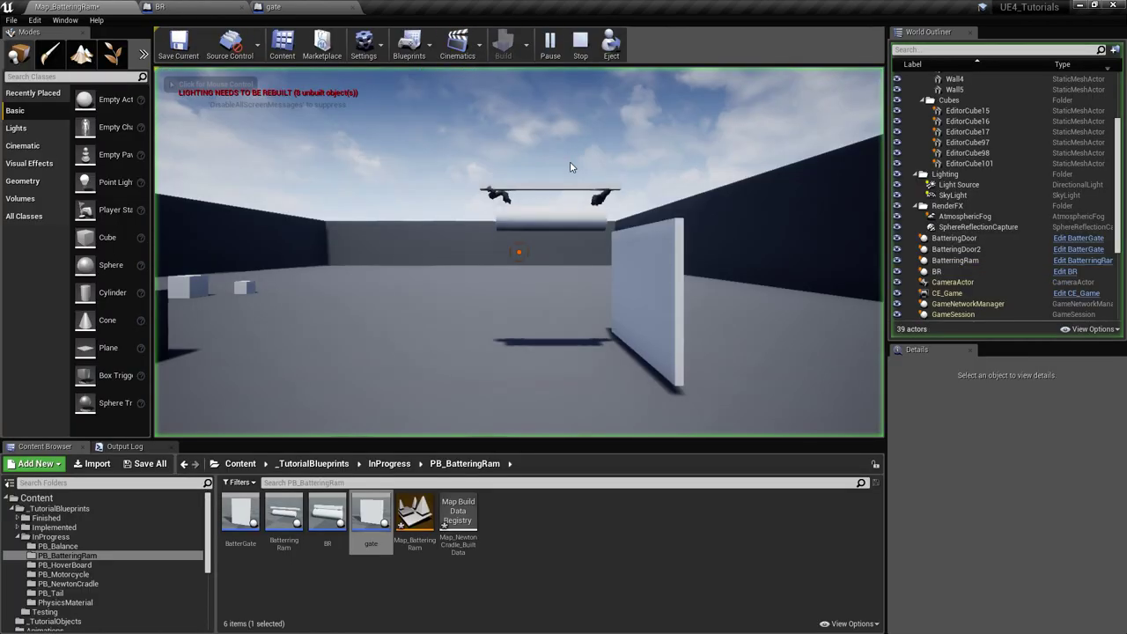
pyautogui.click(569, 163)
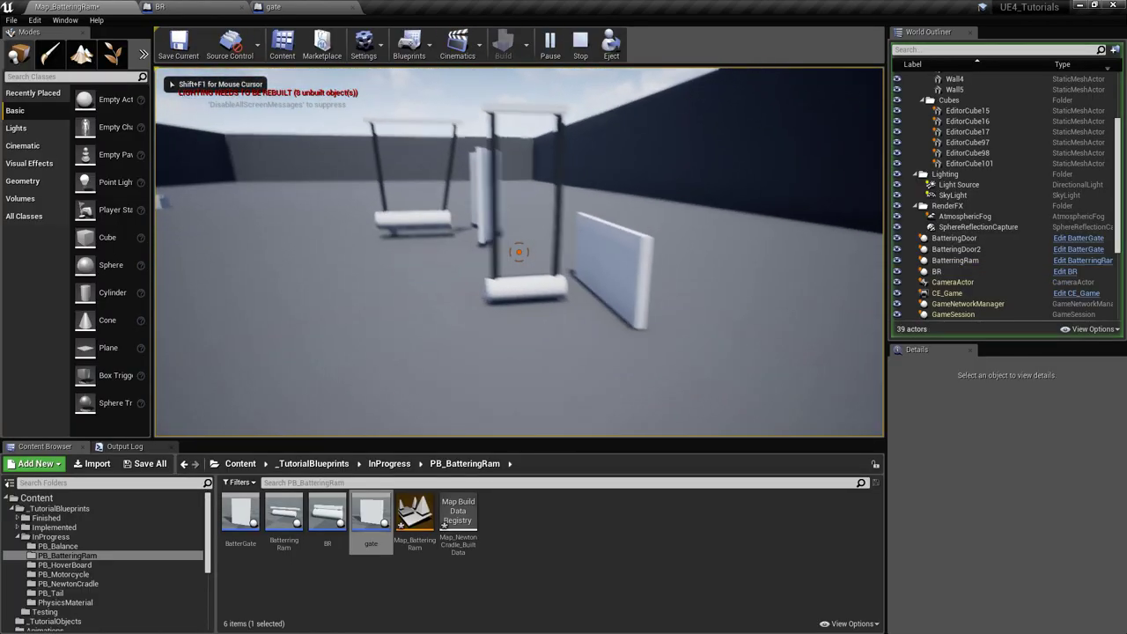
pyautogui.press('w')
pyautogui.moveTo(518, 252); pyautogui.dragTo(519, 252)
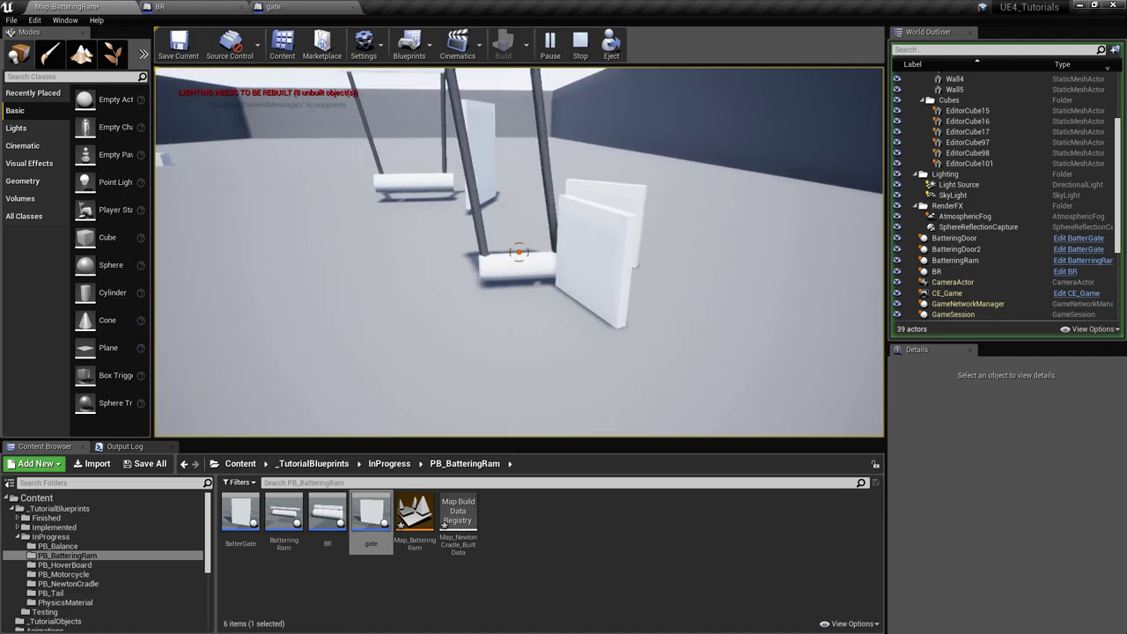
pyautogui.press('Escape')
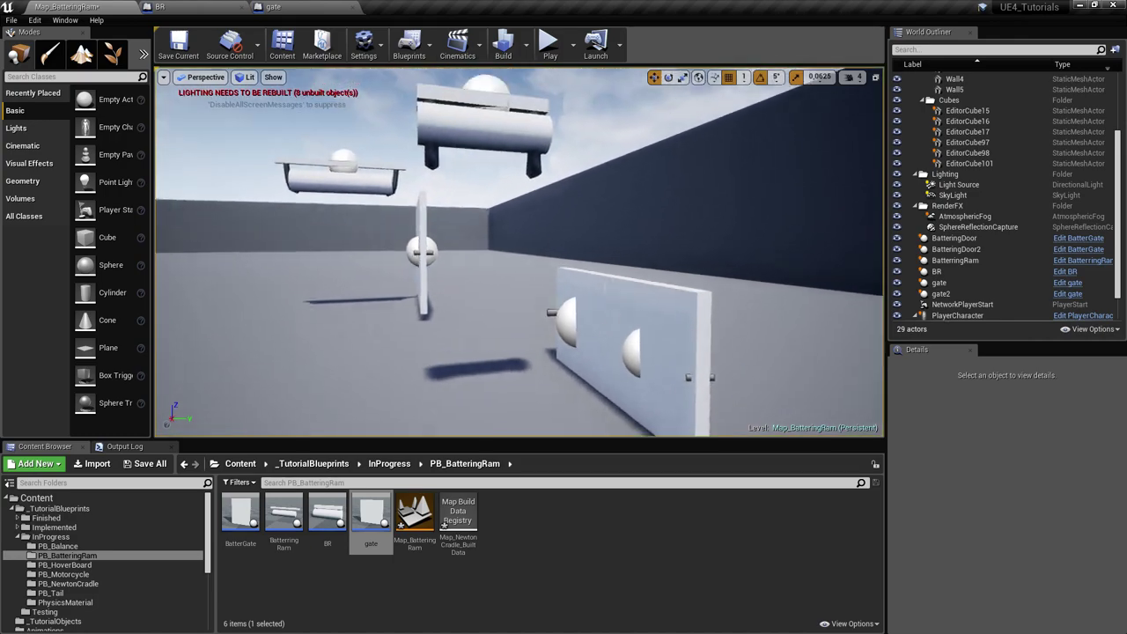
# Run another play test of the BR ram and double gate, and return to editing
pyautogui.moveTo(549, 129); pyautogui.dragTo(491, 130, button='right')
pyautogui.click(491, 130)
pyautogui.moveTo(541, 179); pyautogui.dragTo(541, 180, button='right')
pyautogui.click(550, 48)
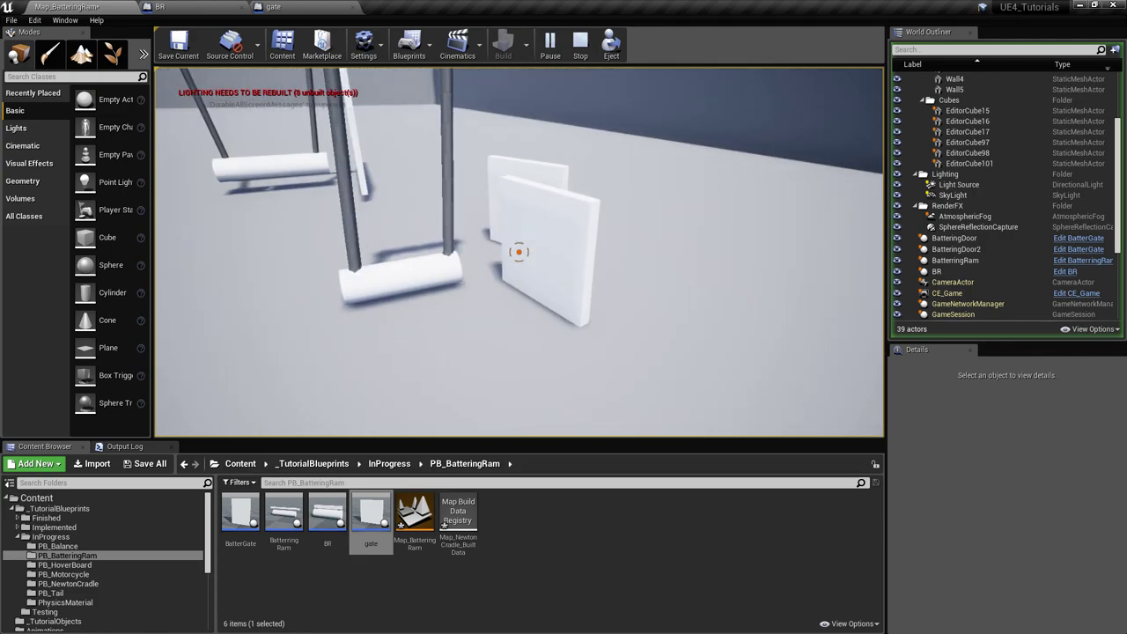
pyautogui.press('Escape')
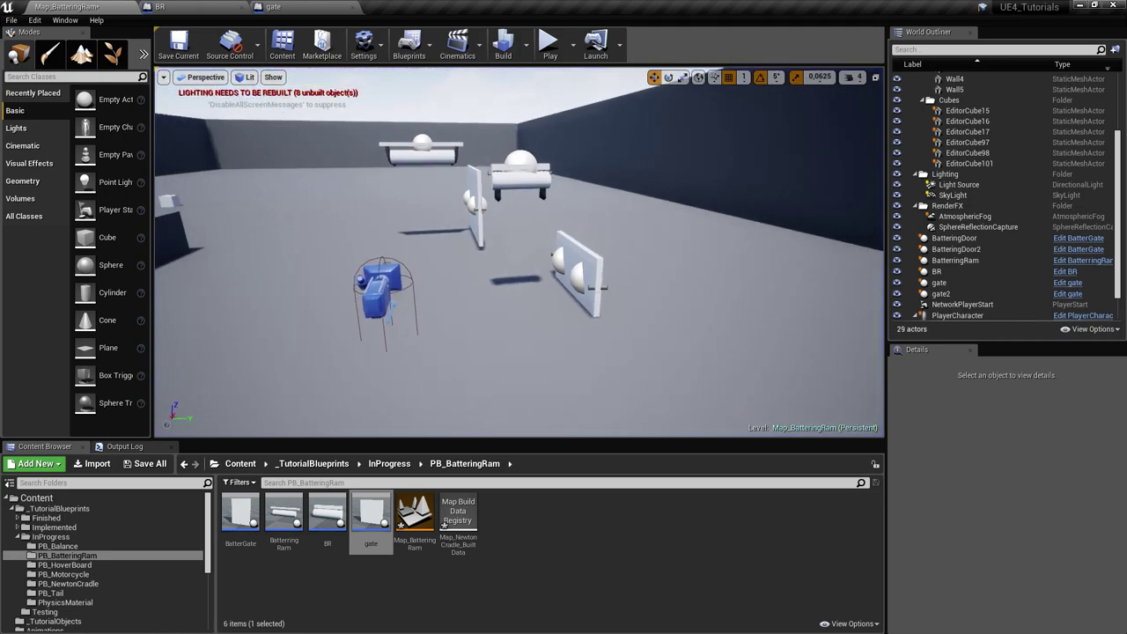
pyautogui.moveTo(618, 228); pyautogui.dragTo(618, 228, button='right')
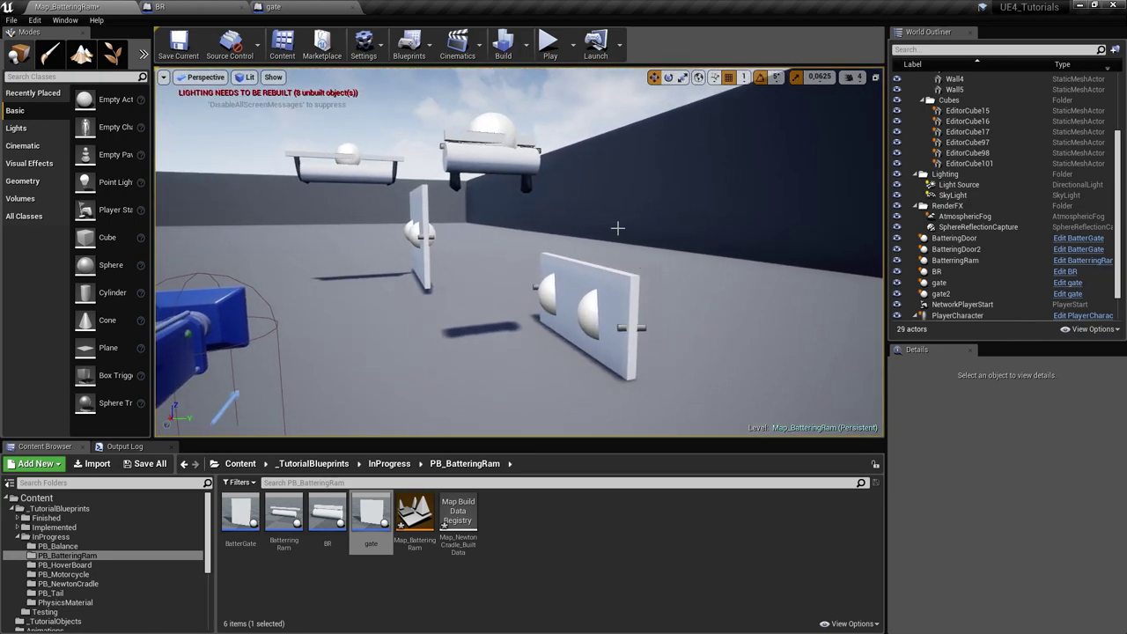
# Set the linear Y Motion of BR's RearRope and FrontRope constraints to Limited, and compile and save the Blueprint
pyautogui.click(187, 8)
pyautogui.moveTo(417, 235); pyautogui.dragTo(417, 235, button='right')
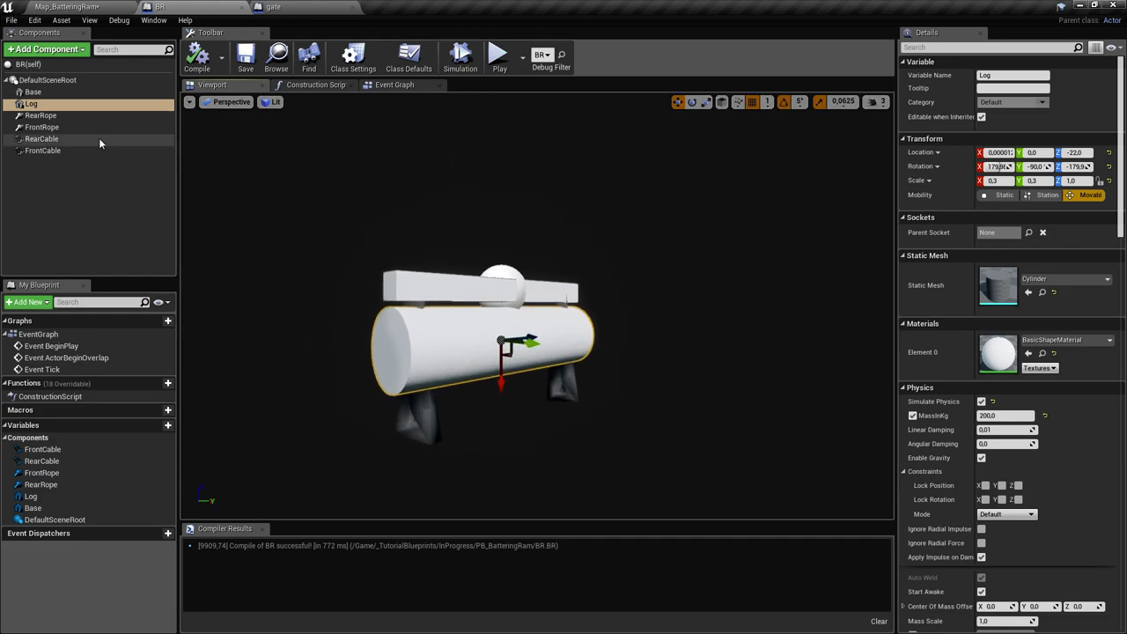
pyautogui.click(41, 127)
pyautogui.keyDown('ctrl'); pyautogui.click(40, 116); pyautogui.keyUp('ctrl')
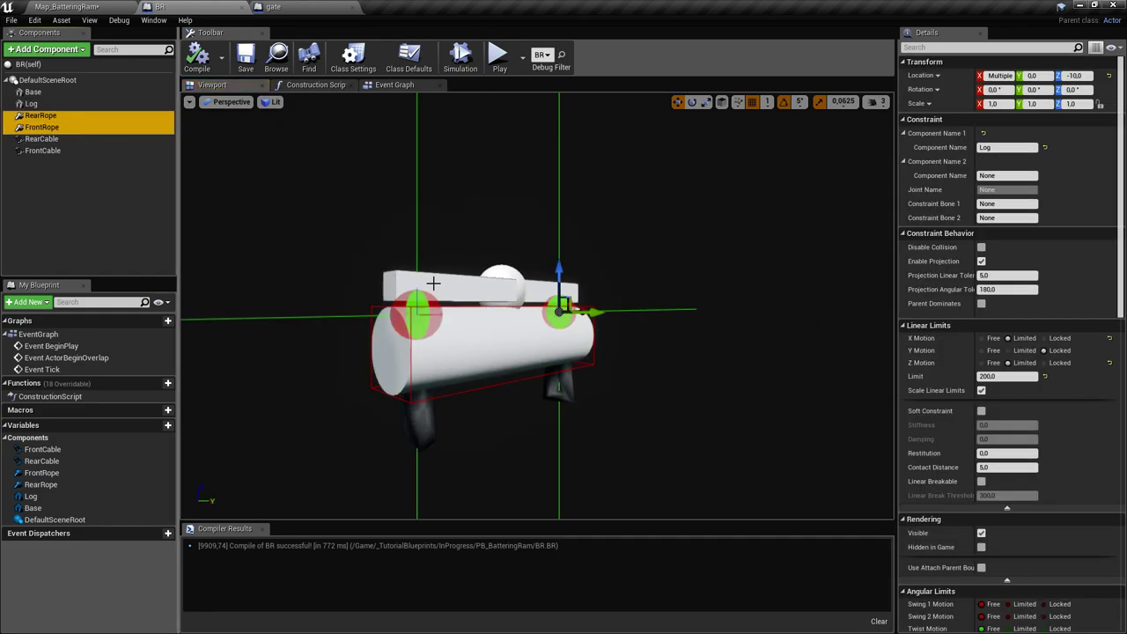
pyautogui.moveTo(687, 314); pyautogui.dragTo(688, 314, button='right')
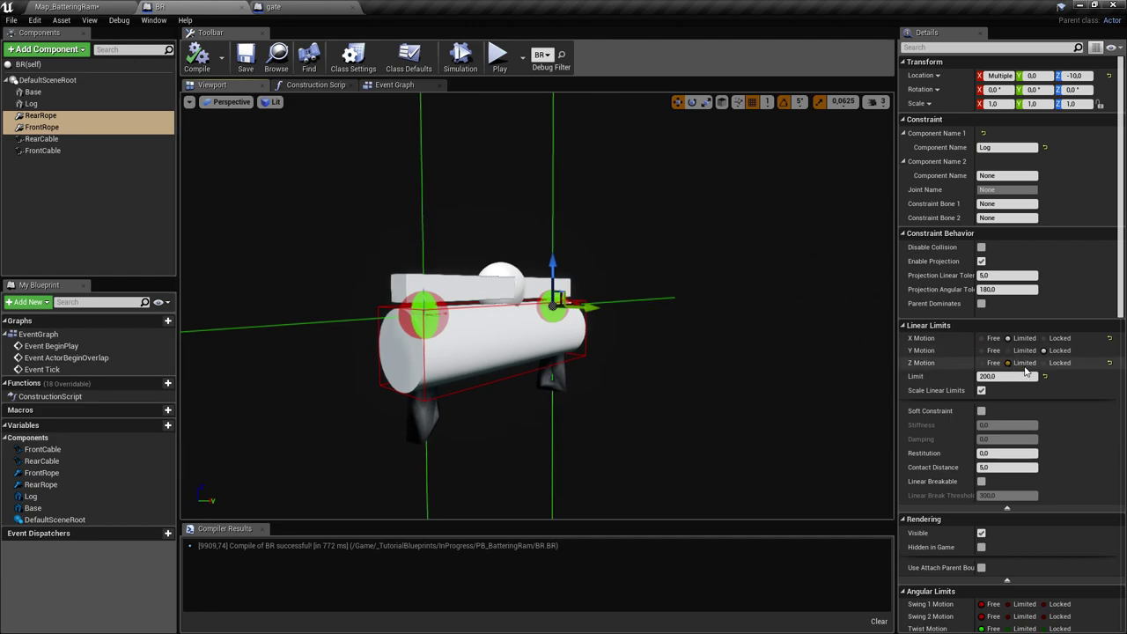
pyautogui.scroll(-3, 1074, 362)
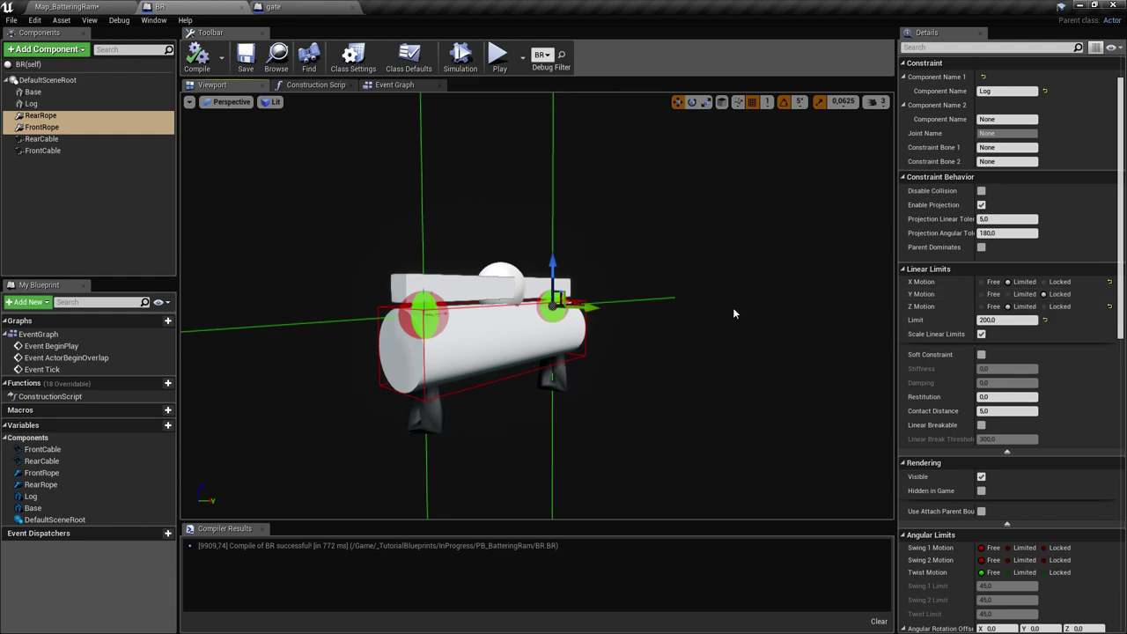
pyautogui.moveTo(735, 314); pyautogui.dragTo(735, 313, button='right')
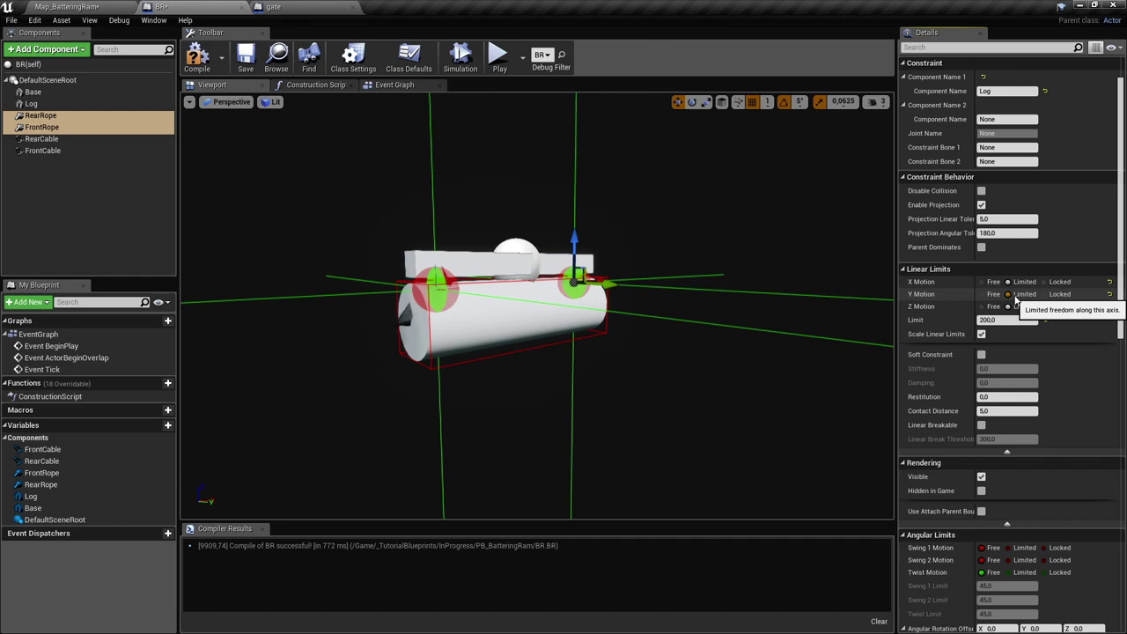
pyautogui.moveTo(748, 310); pyautogui.dragTo(748, 310, button='right')
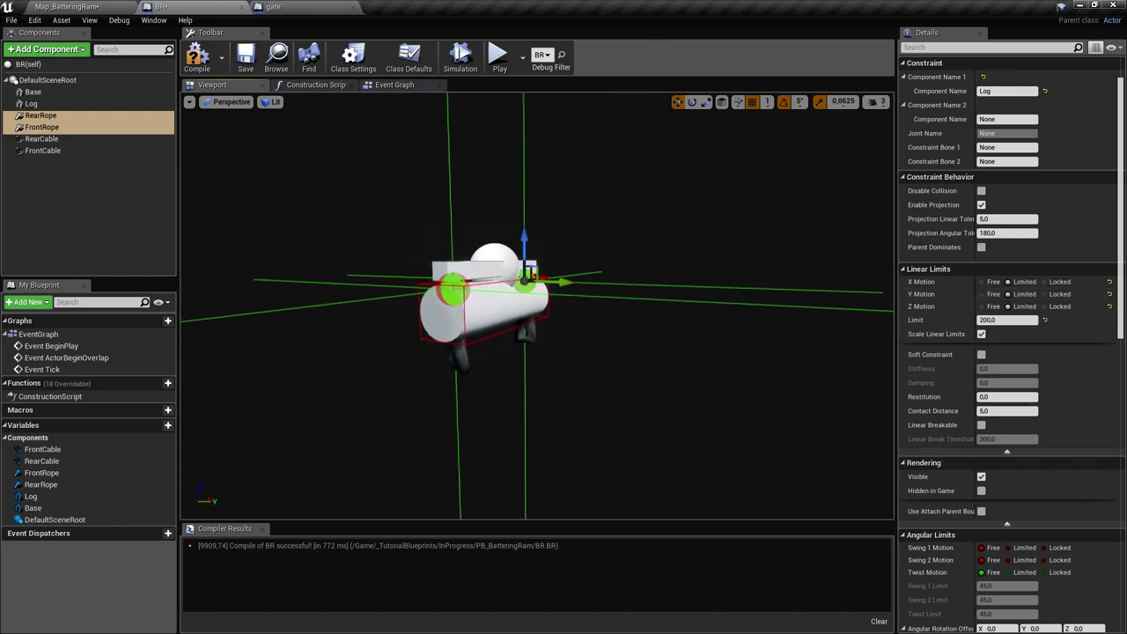
pyautogui.moveTo(645, 340); pyautogui.dragTo(644, 341, button='right')
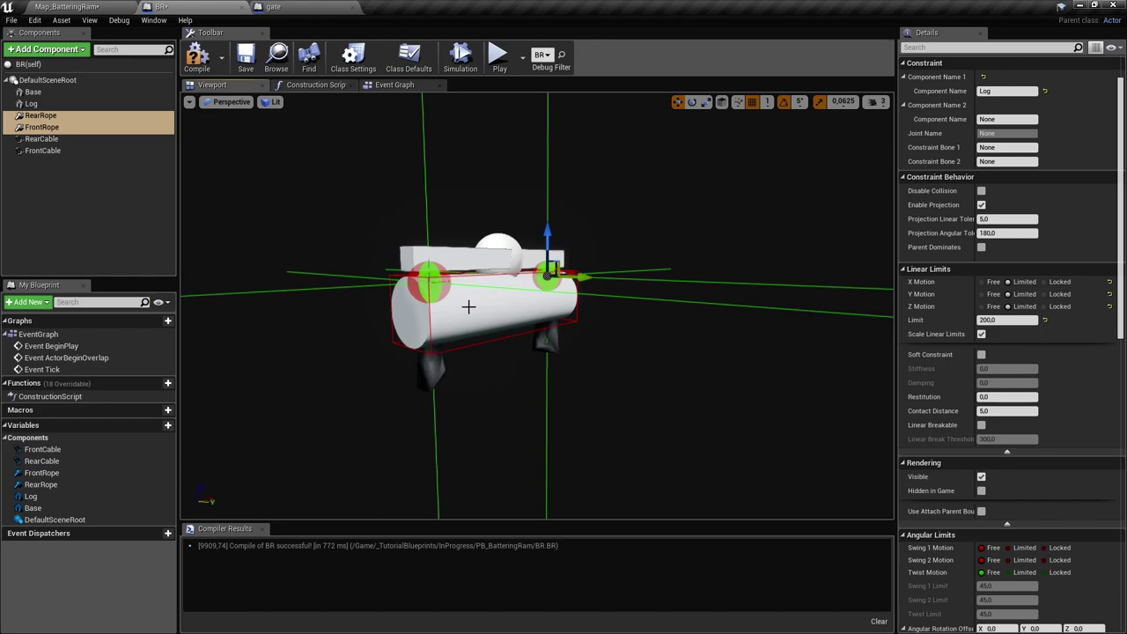
pyautogui.moveTo(468, 307); pyautogui.dragTo(469, 306)
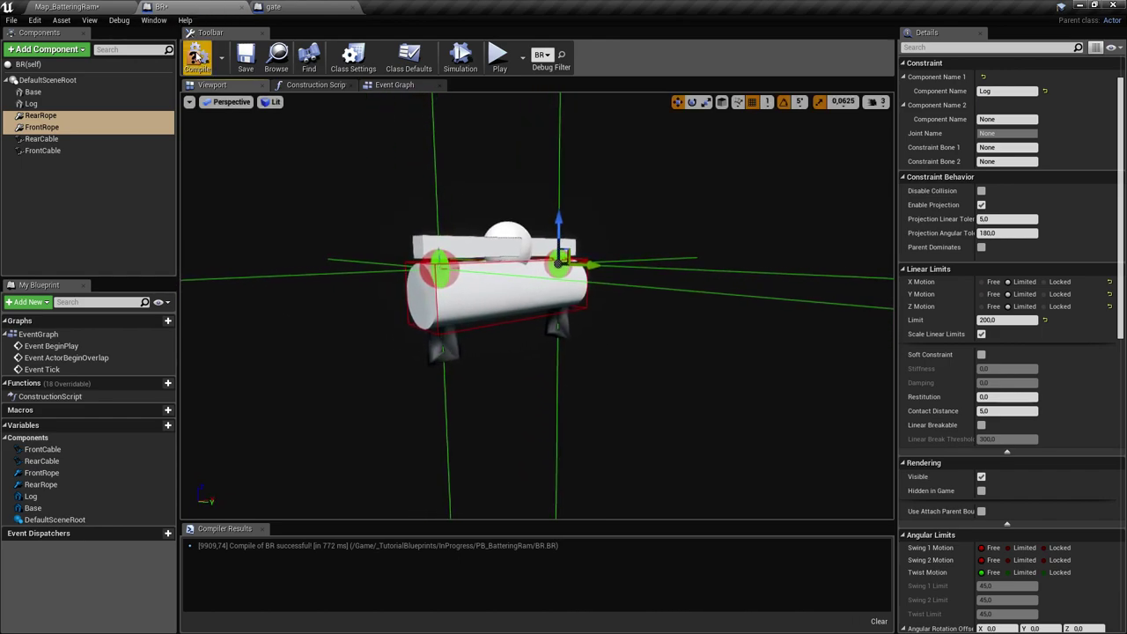
pyautogui.click(247, 60)
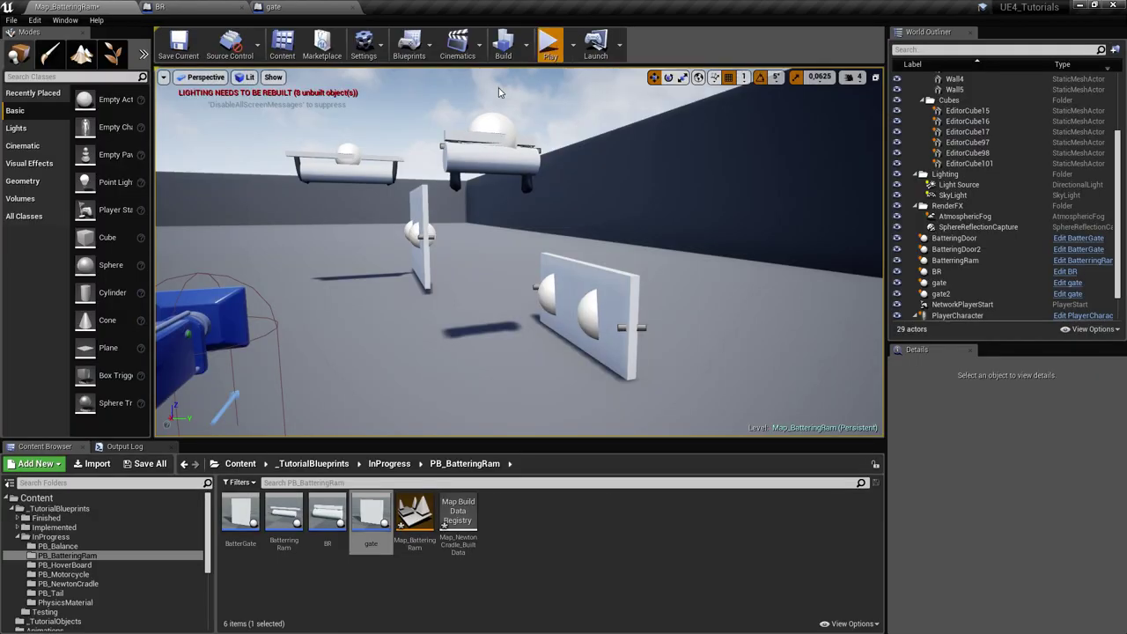
# Play-test the BR ram with its limited Y motion against the double gate, and stop the session
pyautogui.click(550, 44)
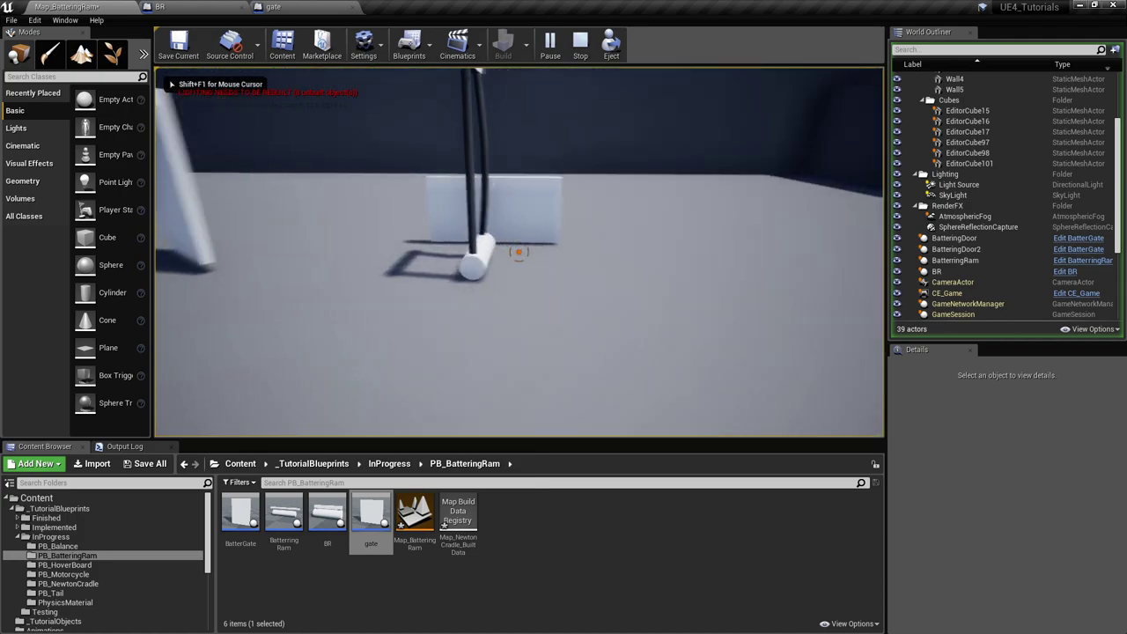
pyautogui.click(518, 253)
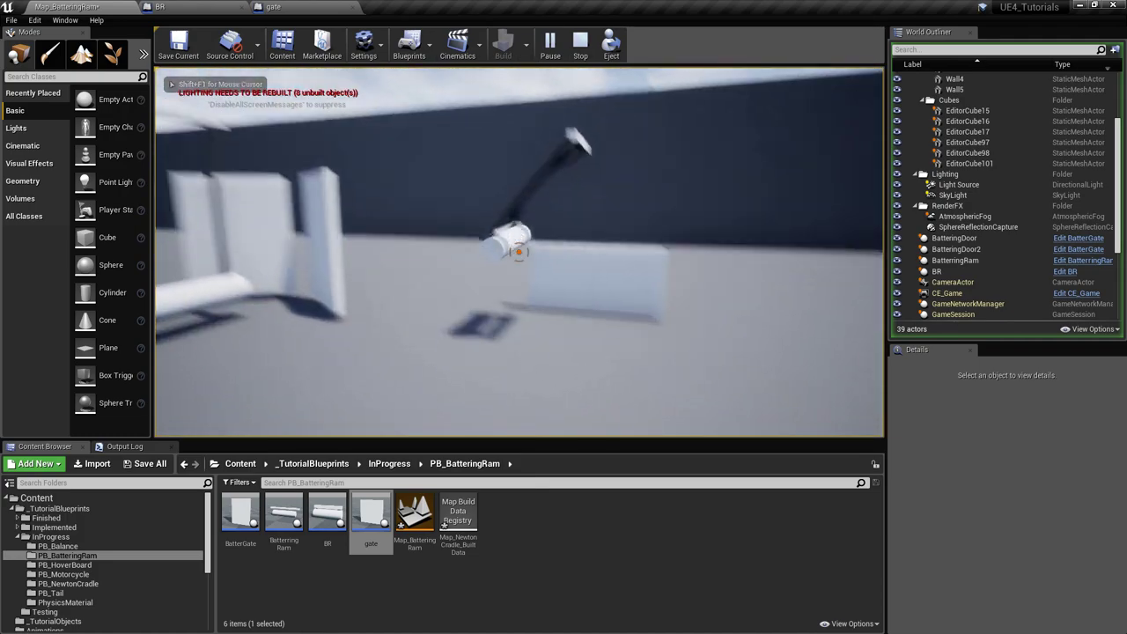
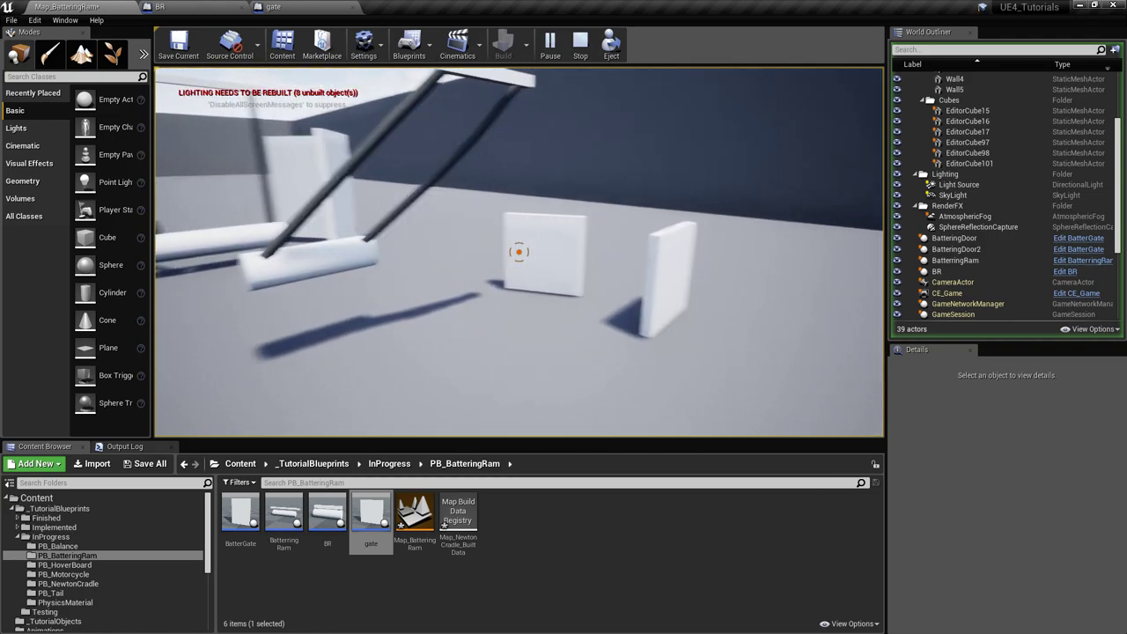
pyautogui.press('Escape')
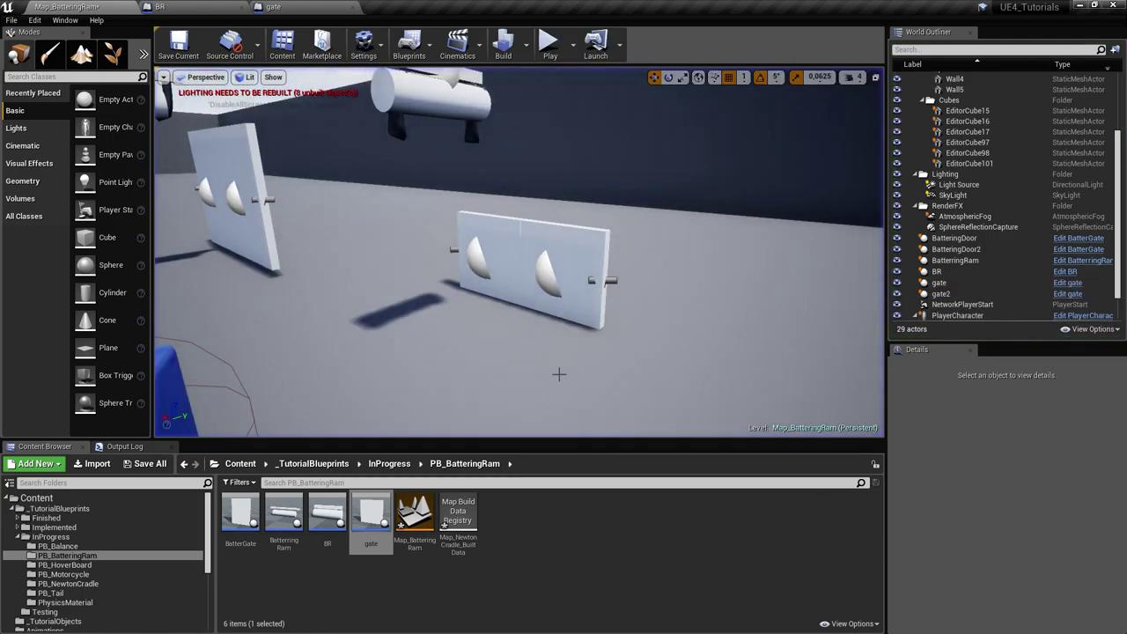
pyautogui.moveTo(559, 375); pyautogui.dragTo(608, 353, button='right')
pyautogui.moveTo(349, 290); pyautogui.dragTo(344, 296, button='right')
pyautogui.press('a')
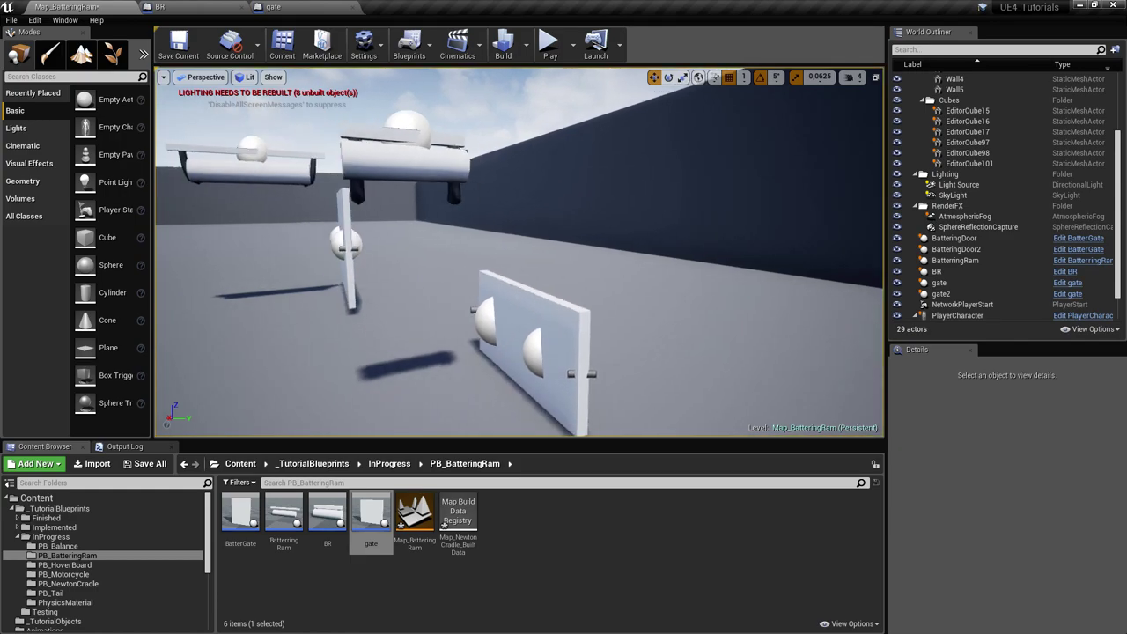
pyautogui.moveTo(534, 311); pyautogui.dragTo(533, 311, button='right')
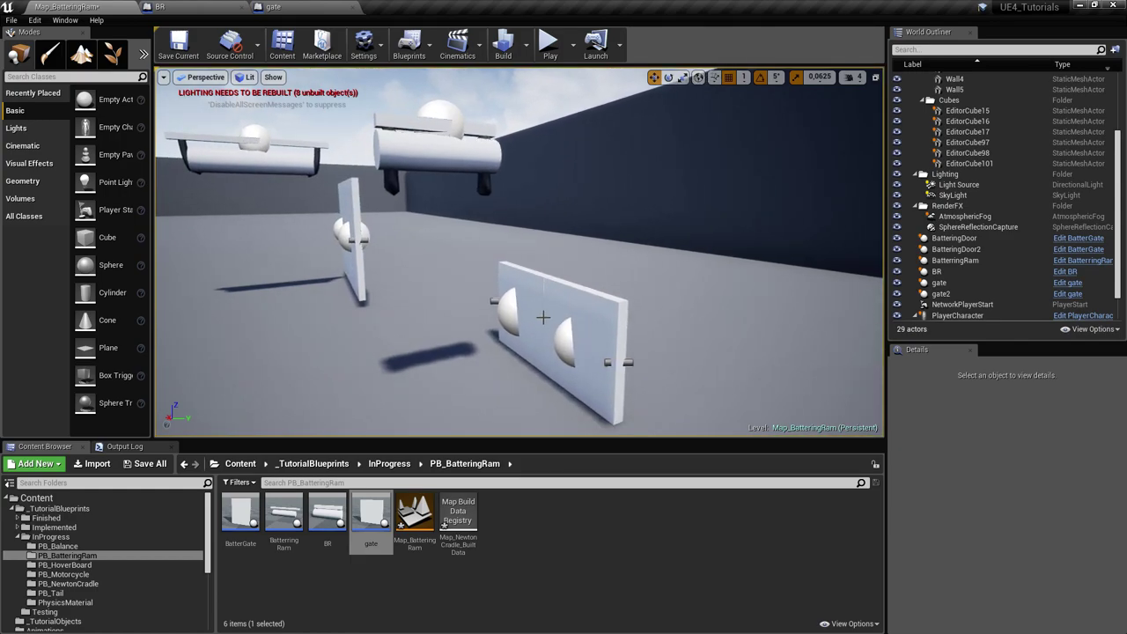
# Set the linear Y Motion of BR's RearRope and FrontRope constraints back to Locked, and return to Map_BatteringRam
pyautogui.click(227, 6)
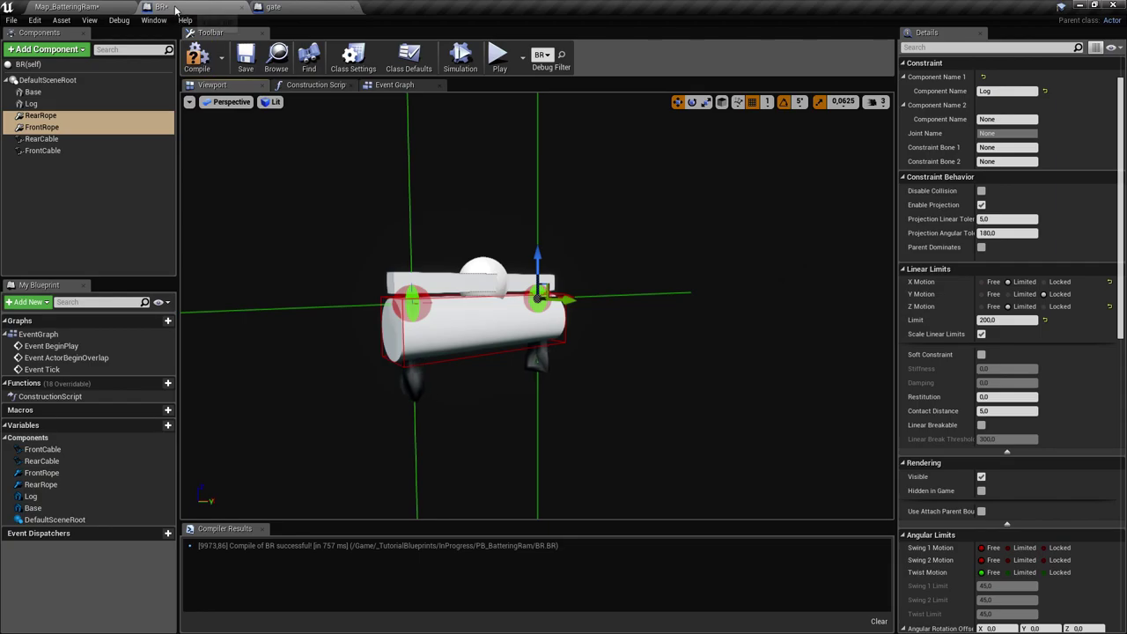
pyautogui.click(109, 7)
pyautogui.moveTo(421, 232); pyautogui.dragTo(545, 256, button='right')
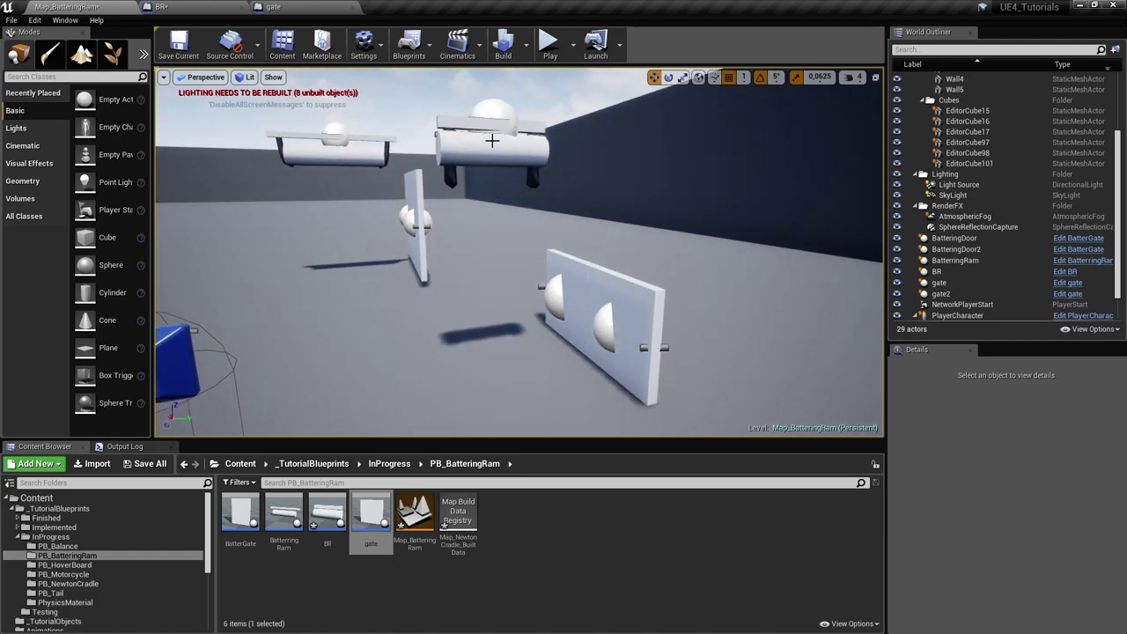
# Create a Physical Material named LogRam in the PB_BatteringRam folder and open it for editing
pyautogui.doubleClick(412, 513)
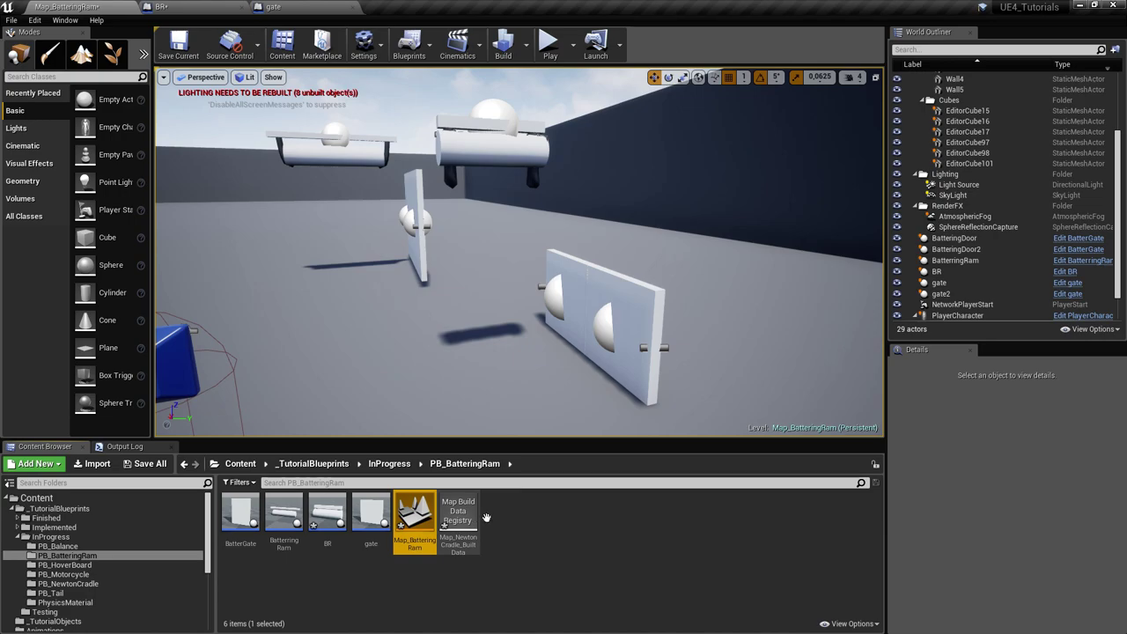
pyautogui.rightClick(504, 508)
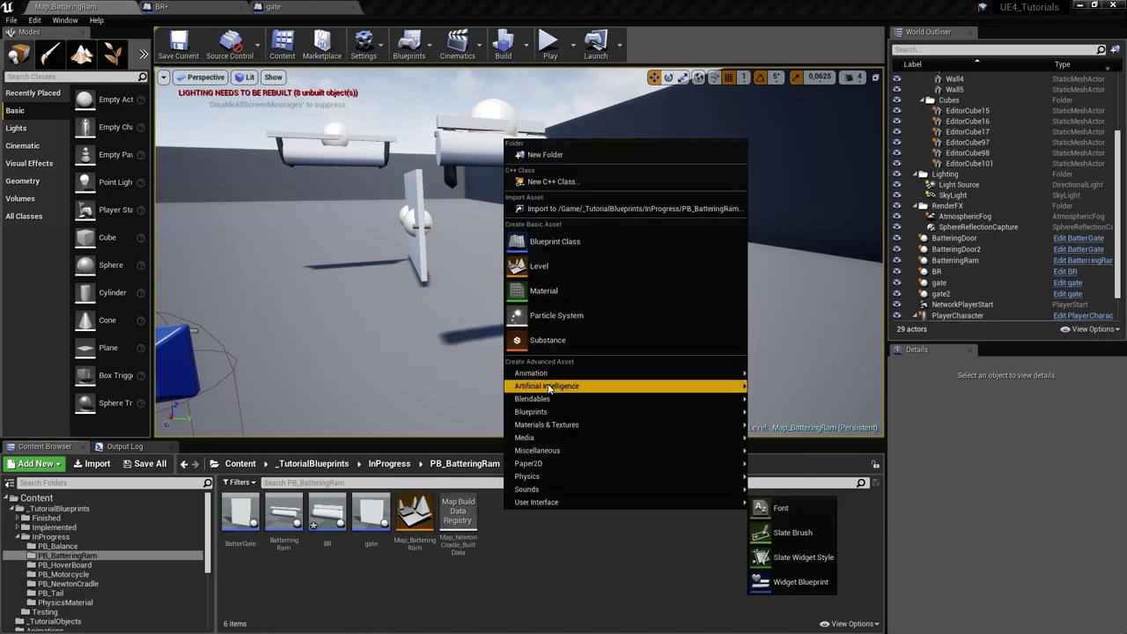
pyautogui.moveTo(604, 442)
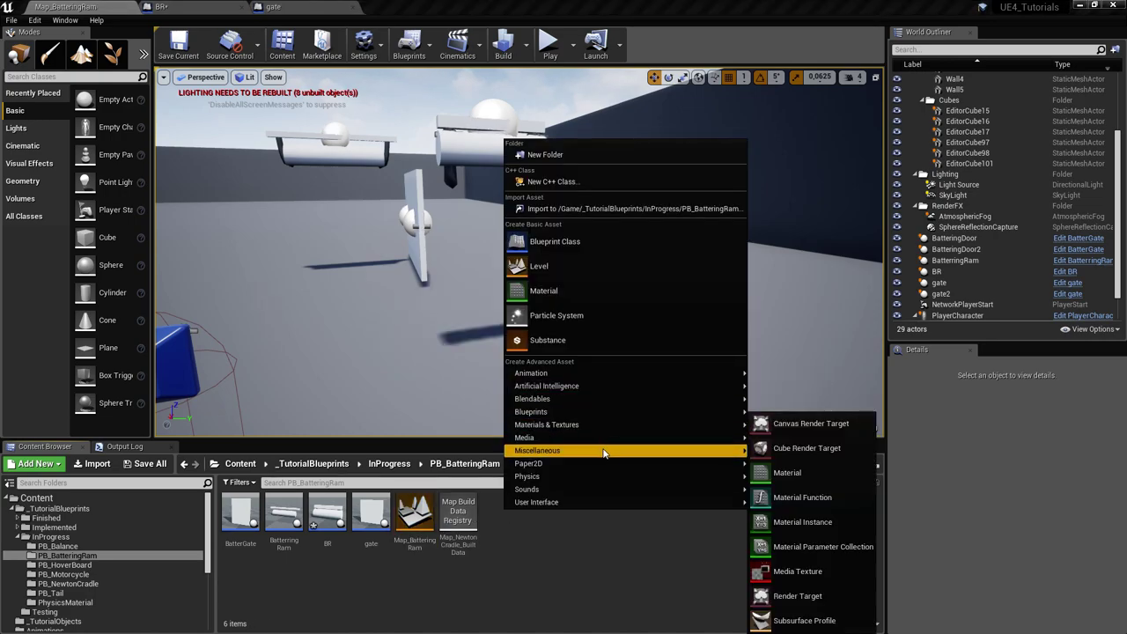
pyautogui.moveTo(604, 476)
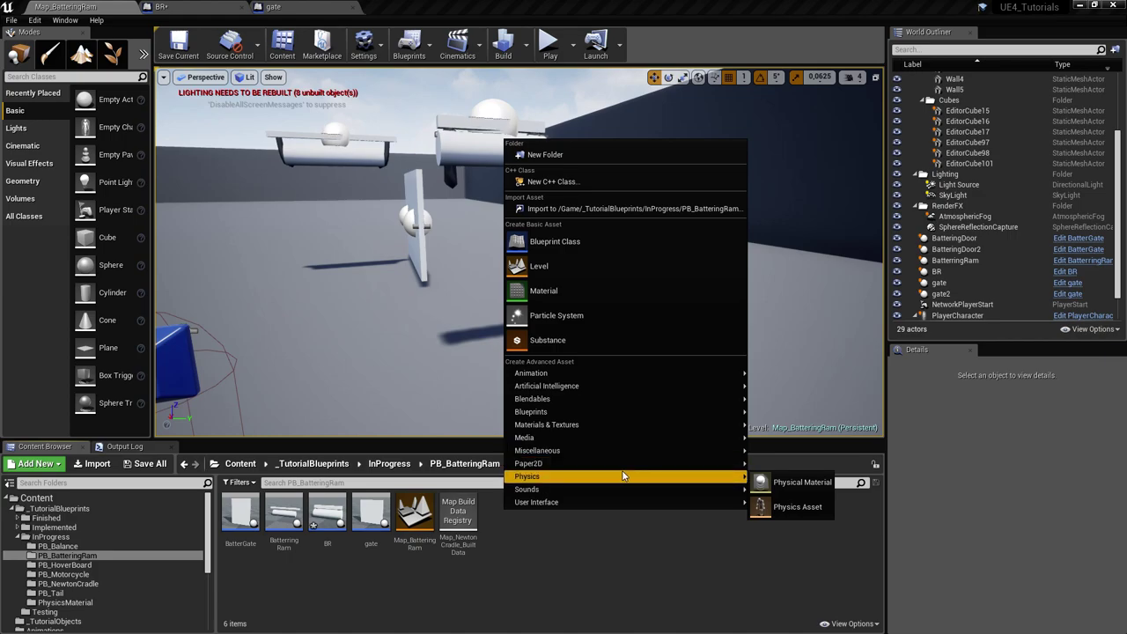
pyautogui.click(792, 483)
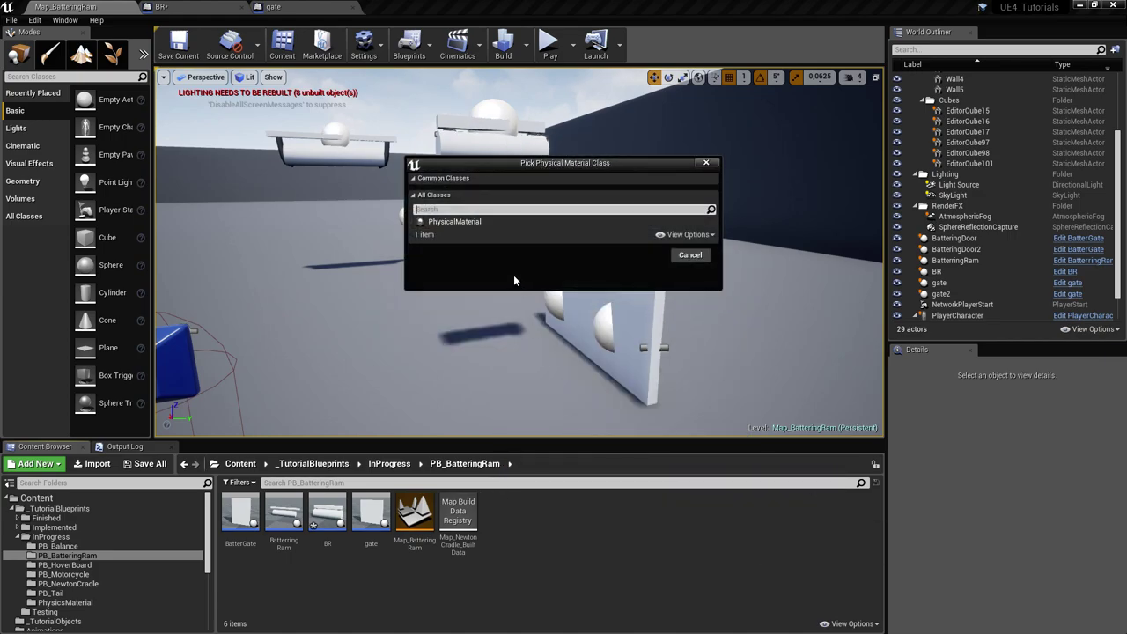
pyautogui.click(489, 225)
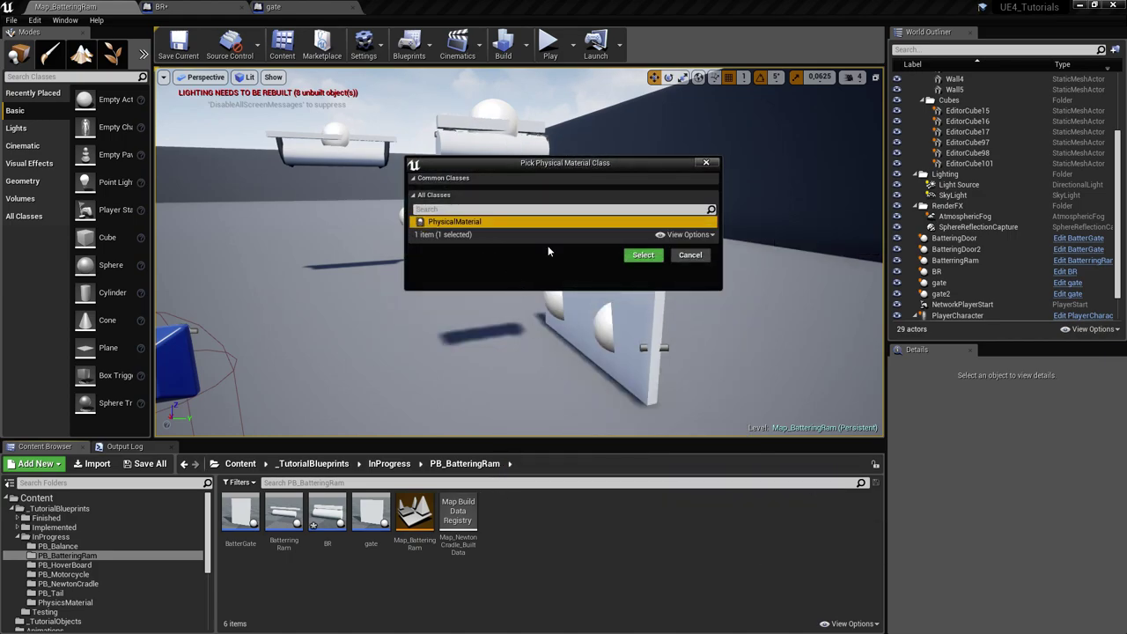
pyautogui.click(657, 257)
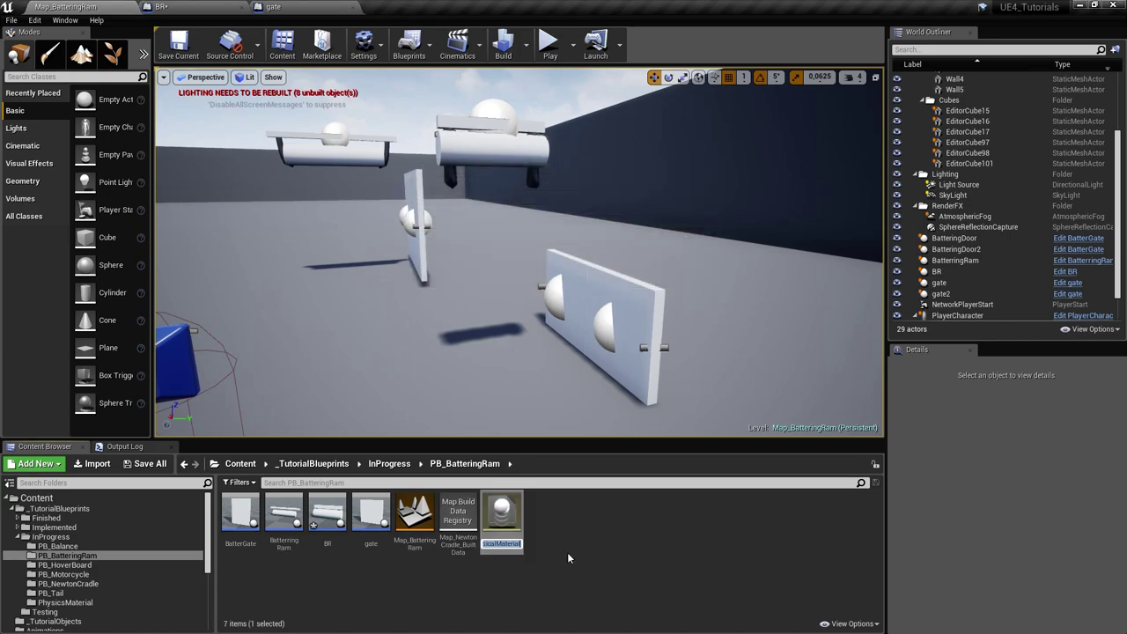
pyautogui.write('LogRam')
pyautogui.press('Return')
pyautogui.press('Return')
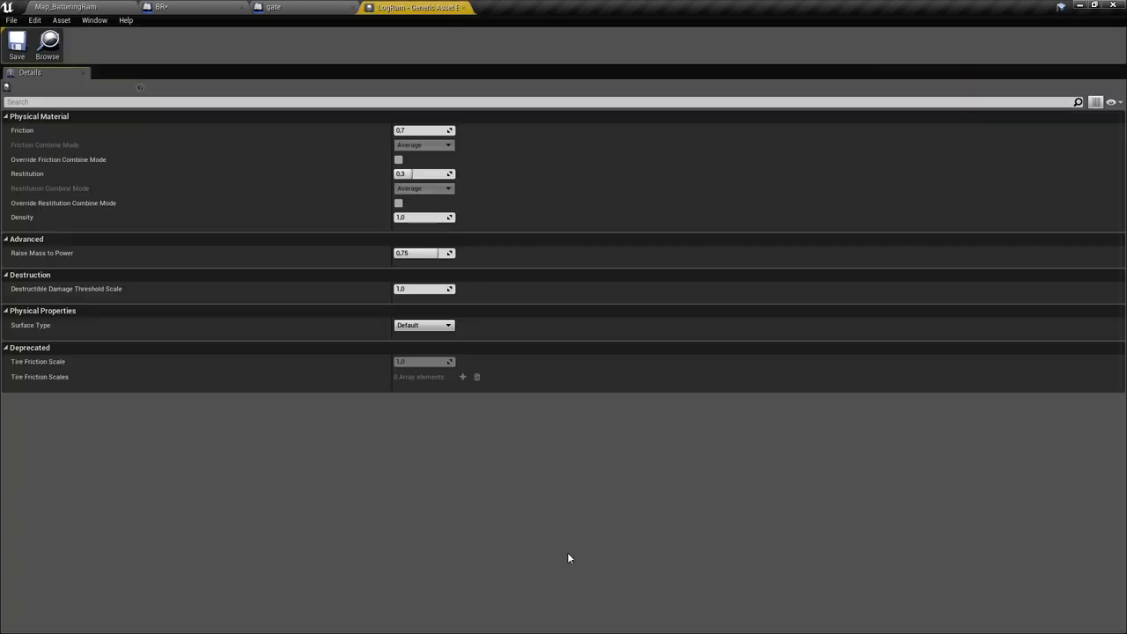
# Set the friction of the LogRam physical material to 0.2 and close its editor
pyautogui.moveTo(90, 163)
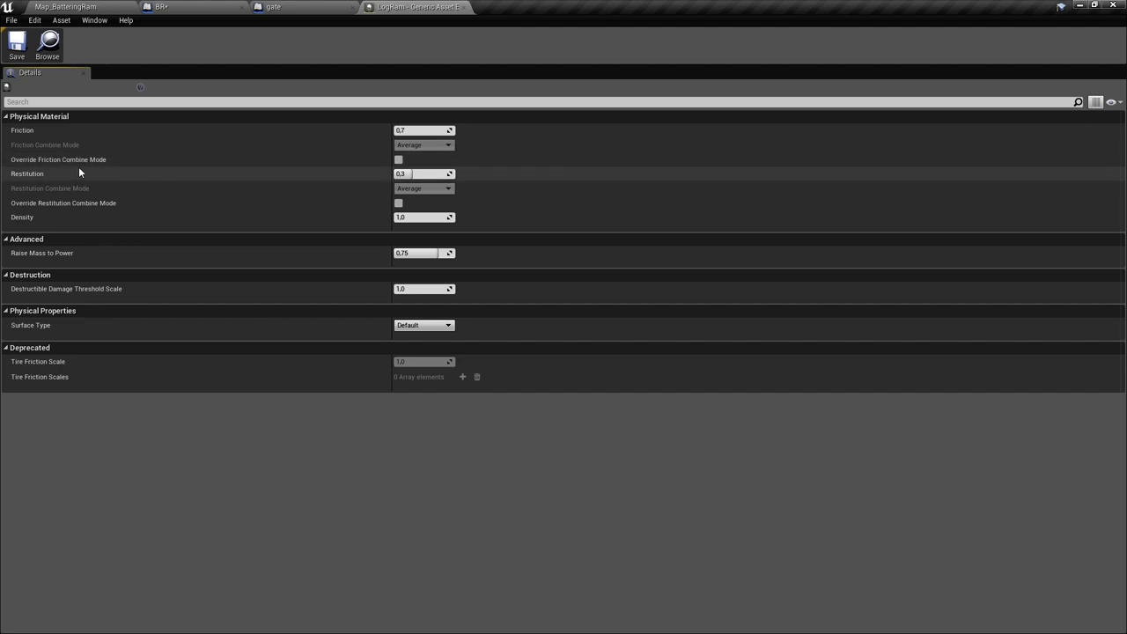
pyautogui.click(421, 131)
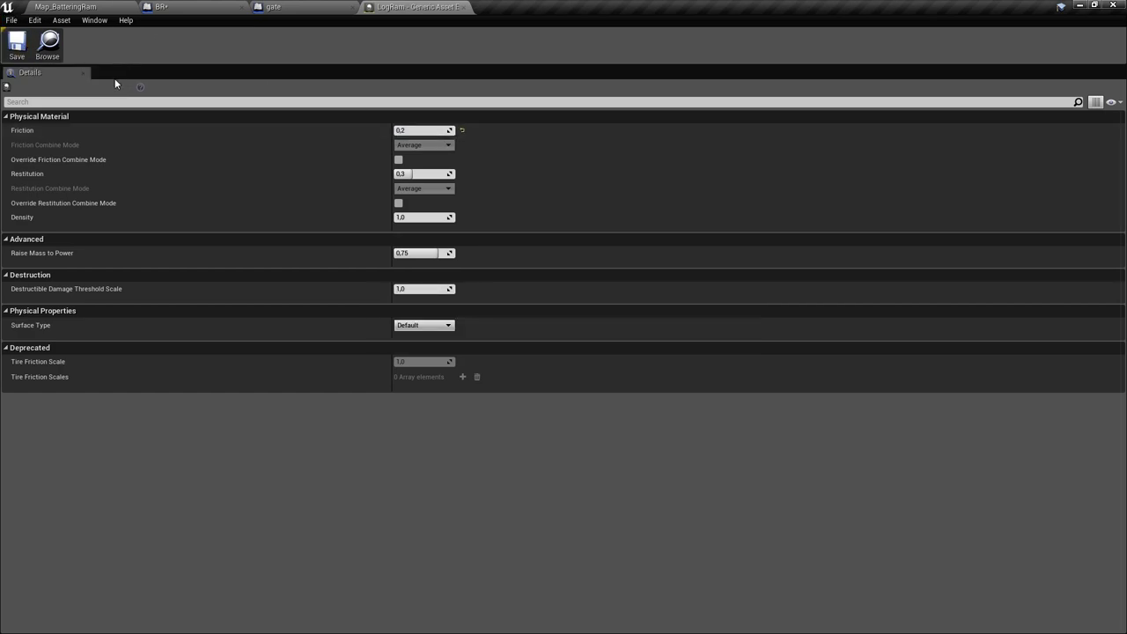
pyautogui.click(465, 7)
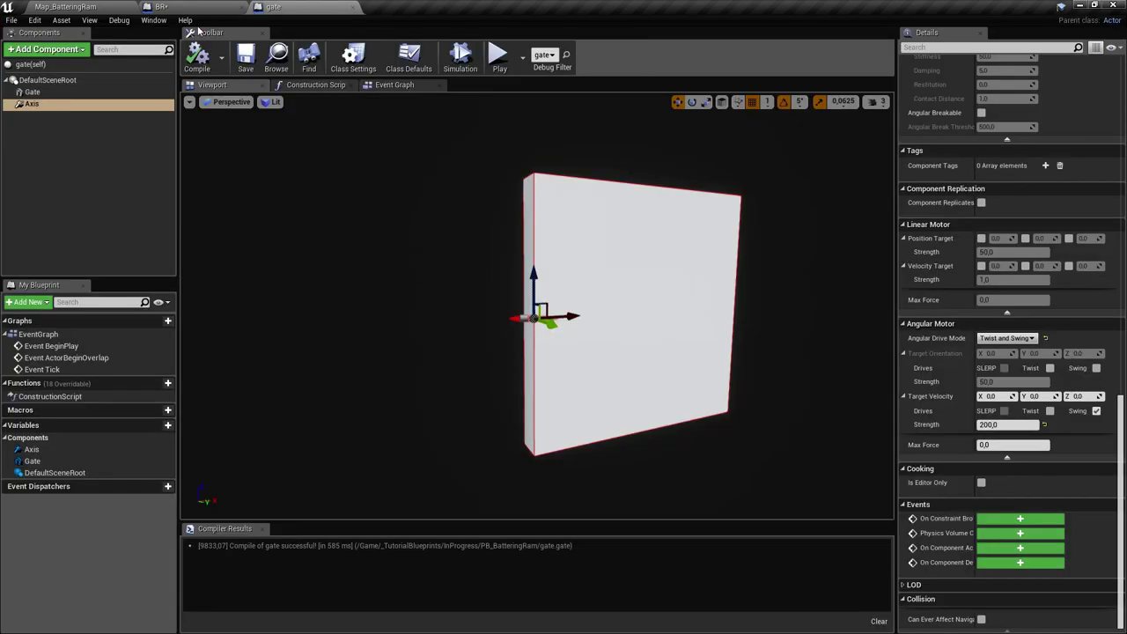
# Assign LogRam as the Phys Material Override of the Log in the BR Blueprint, compile and save
pyautogui.moveTo(461, 309)
pyautogui.mouseDown(button='right')
pyautogui.moveTo(428, 309)
pyautogui.moveTo(440, 304)
pyautogui.mouseUp(button='right')
pyautogui.click(466, 319)
pyautogui.scroll(-10, 1123, 207)
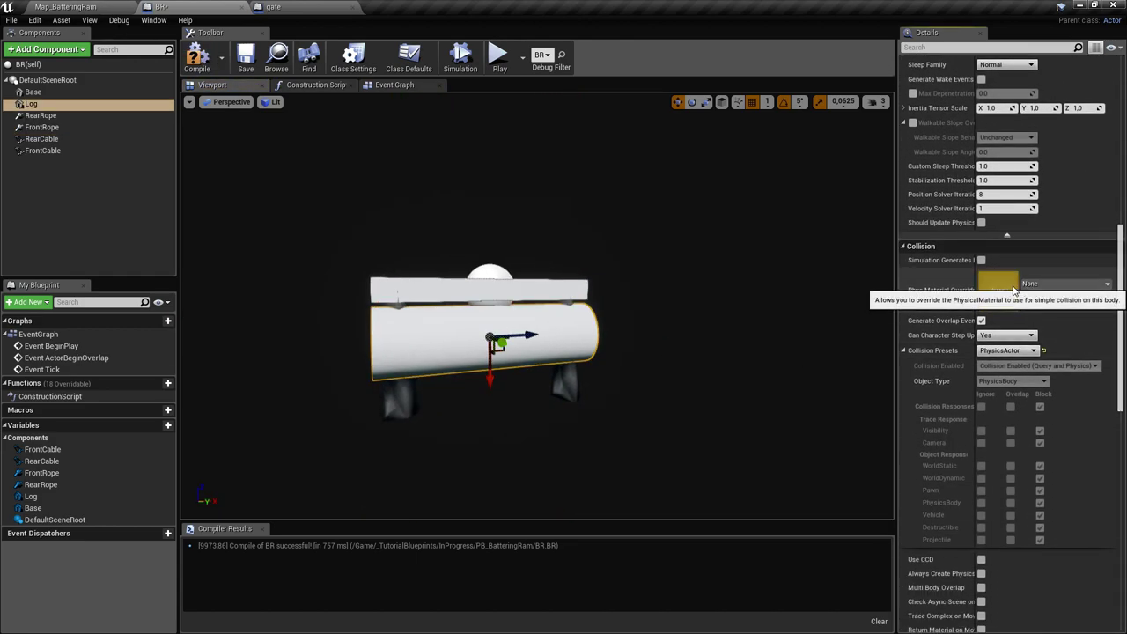
pyautogui.click(1047, 284)
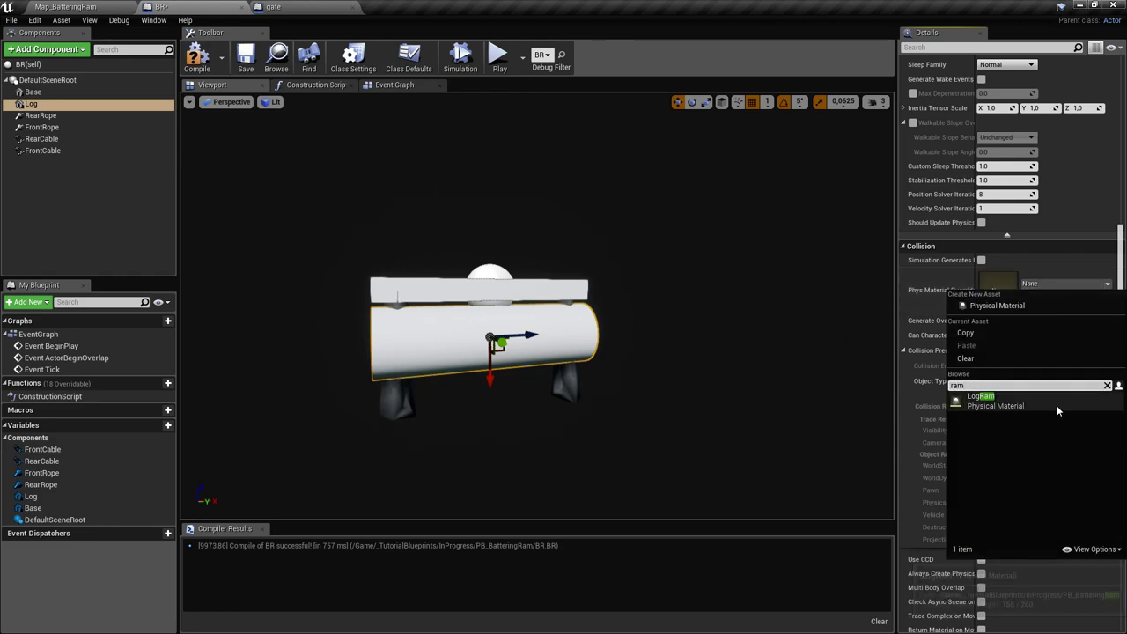
pyautogui.click(1011, 401)
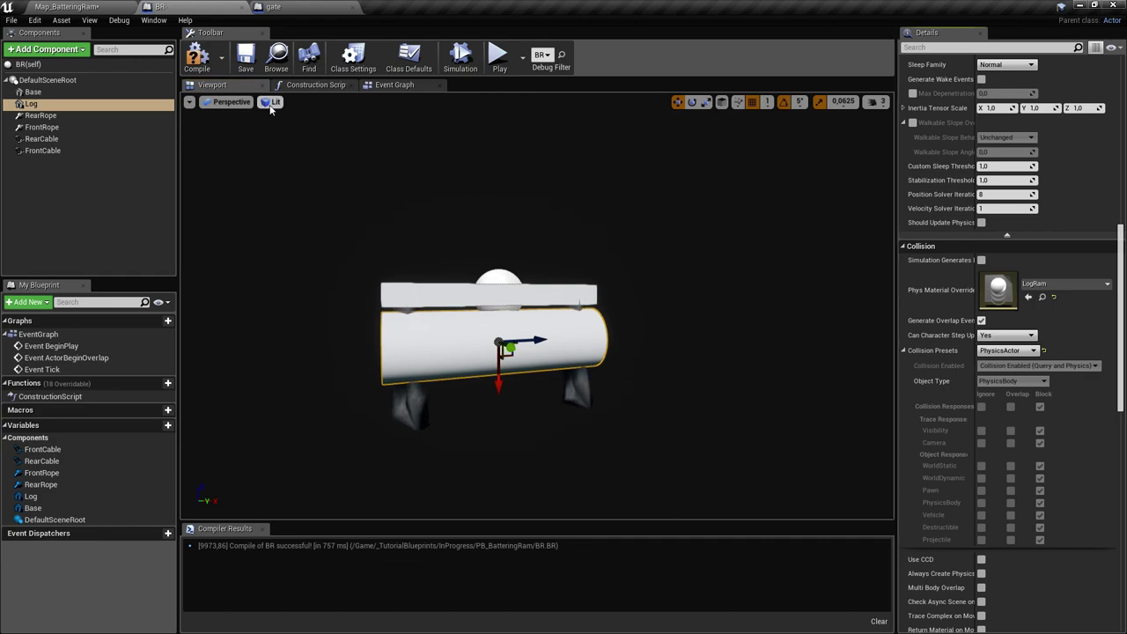
# Check the linear limits of the RearRope and FrontRope constraints in the BR Blueprint
pyautogui.click(77, 6)
pyautogui.moveTo(291, 176); pyautogui.dragTo(234, 190, button='right')
pyautogui.click(192, 6)
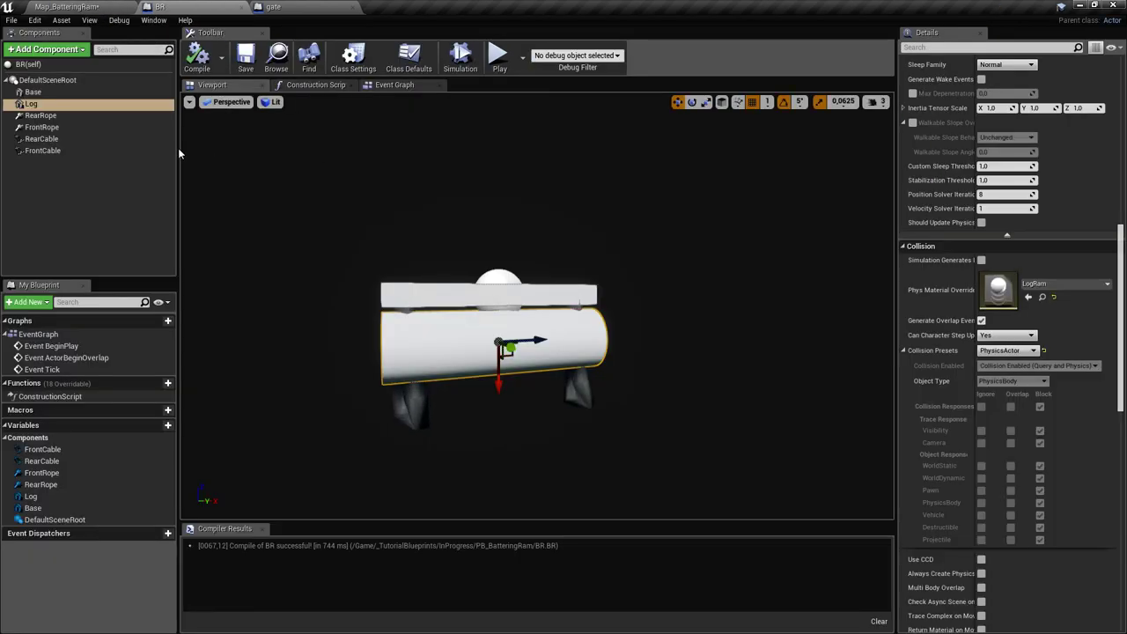
pyautogui.click(81, 130)
pyautogui.keyDown('shift'); pyautogui.click(82, 118); pyautogui.keyUp('shift')
pyautogui.scroll(3, 1104, 306)
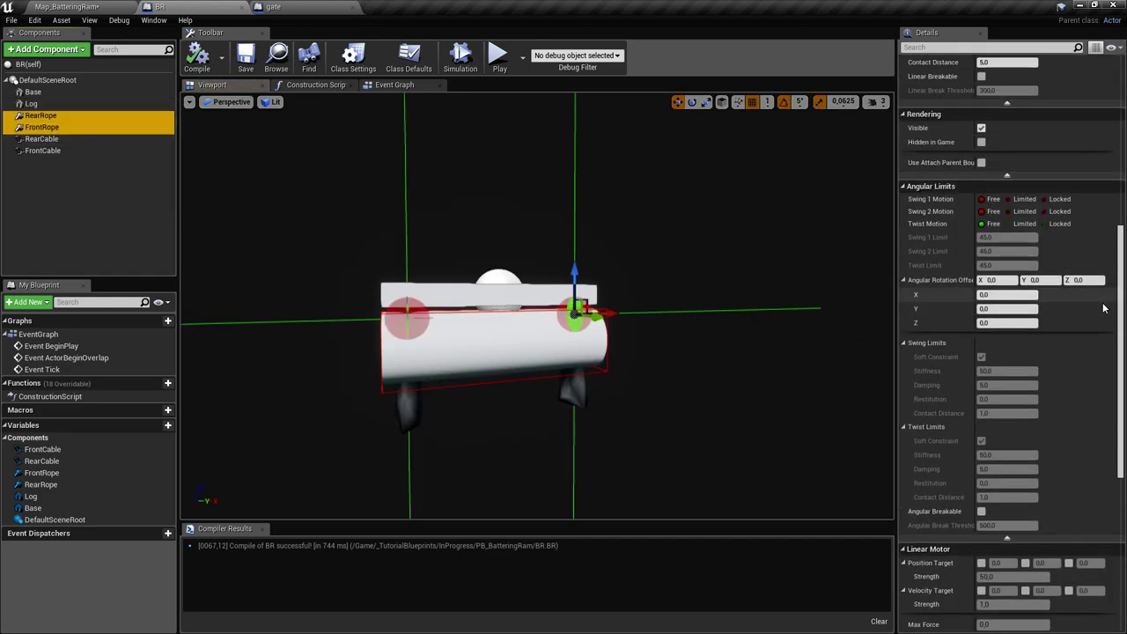
pyautogui.scroll(5, 1103, 308)
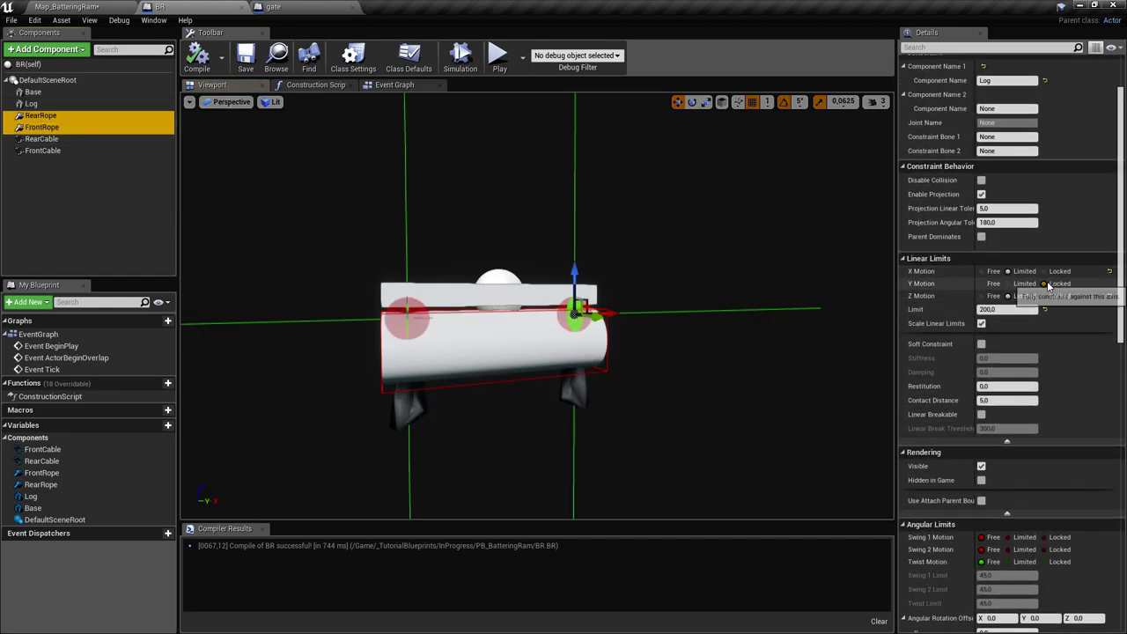
# Return to Map_BatteringRam, frame the rams and gates, and save the map
pyautogui.click(81, 8)
pyautogui.moveTo(475, 287)
pyautogui.mouseDown(button='right')
pyautogui.moveTo(511, 291)
pyautogui.moveTo(498, 324)
pyautogui.moveTo(470, 280)
pyautogui.mouseUp(button='right')
pyautogui.press('a')
pyautogui.hotkey('ctrl', 's')
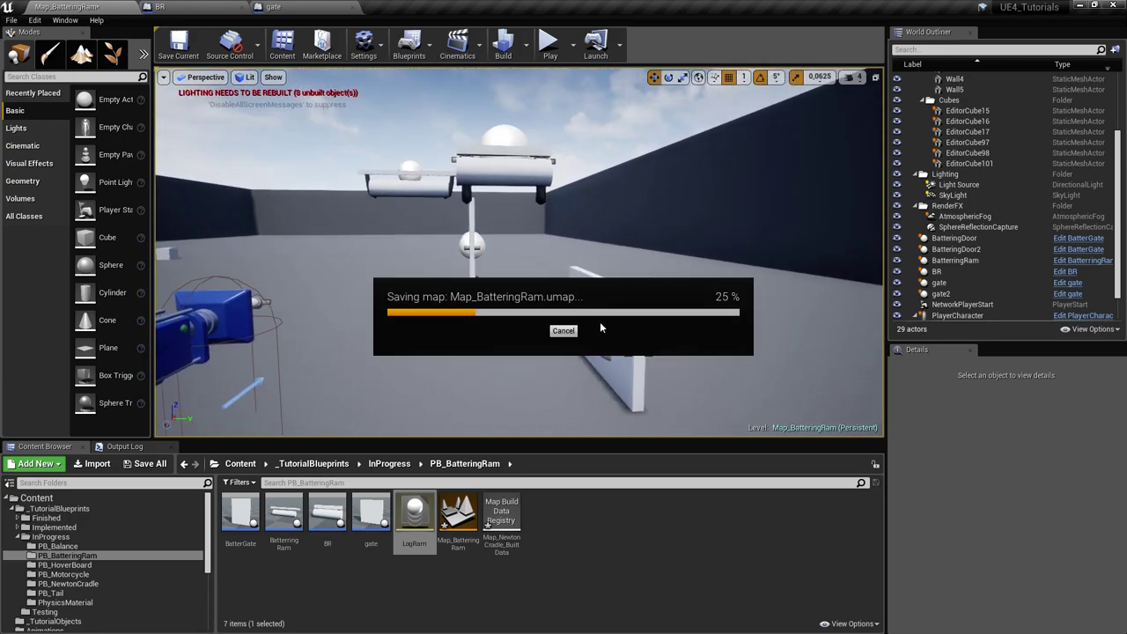
# Play-test the ram with its low-friction LogRam material by swinging it into the double gate, and stop the session
pyautogui.click(550, 51)
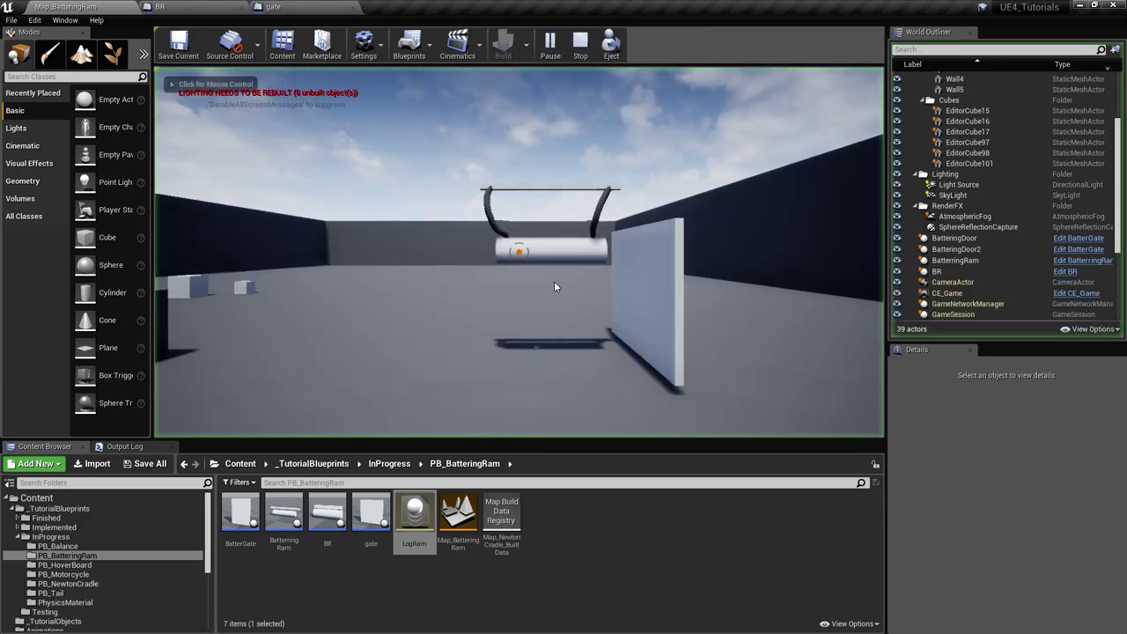
pyautogui.press('s')
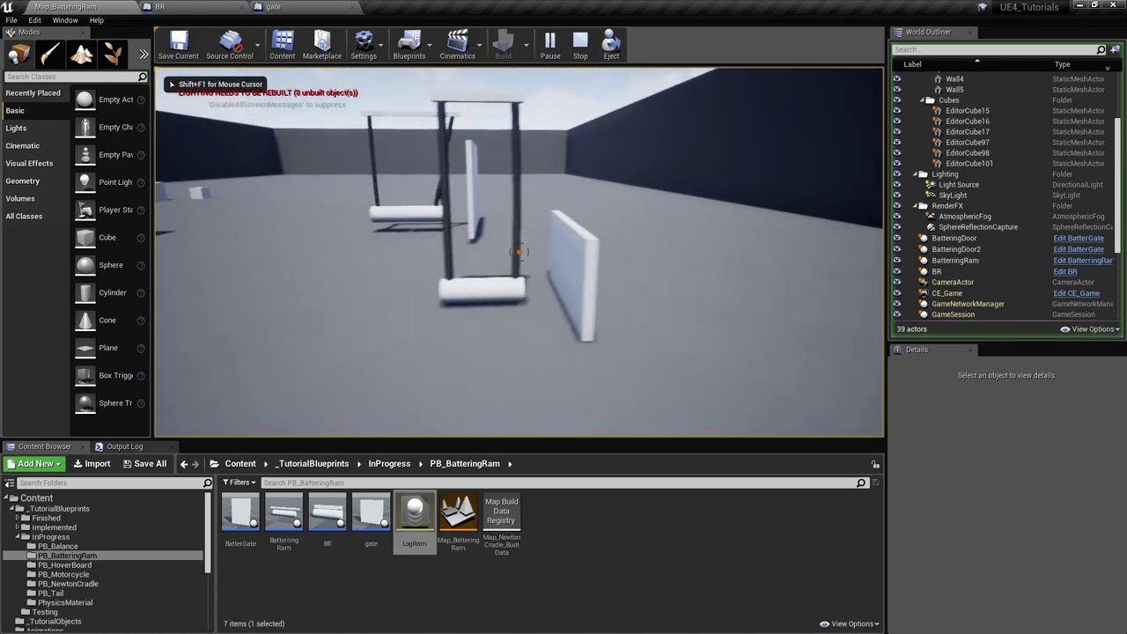
pyautogui.moveTo(519, 251); pyautogui.dragTo(519, 252)
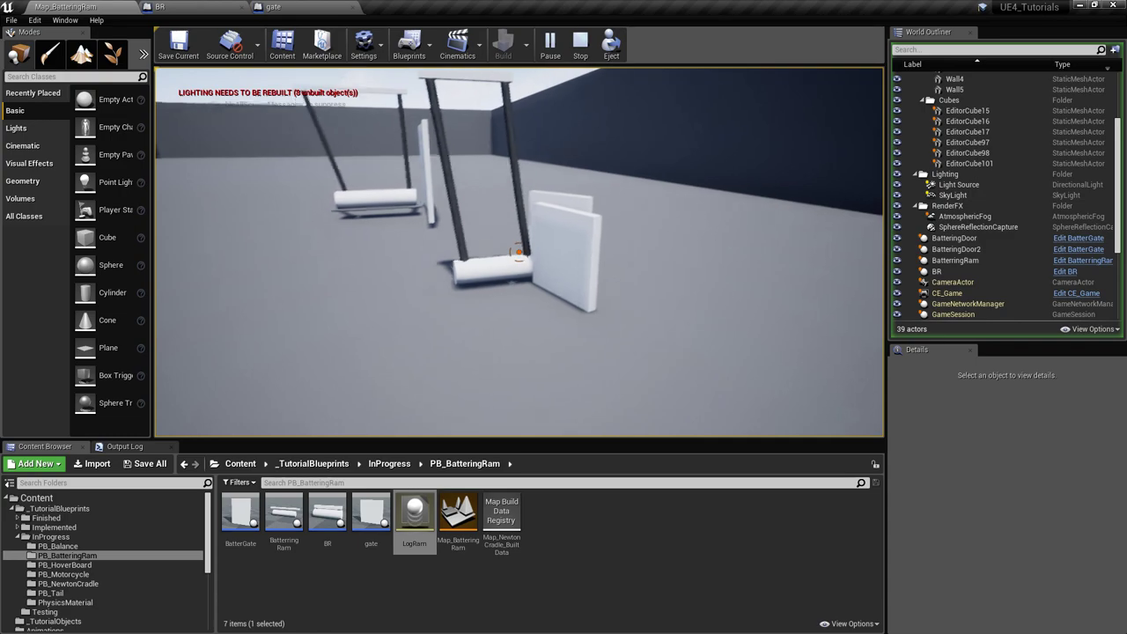
pyautogui.moveTo(519, 252); pyautogui.dragTo(518, 251)
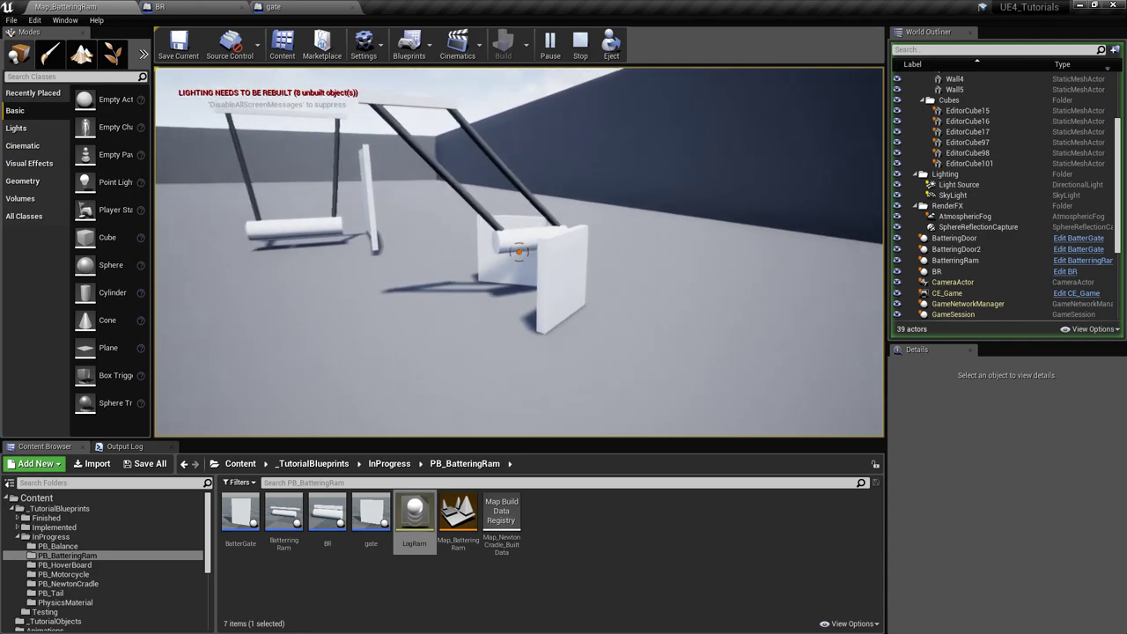
pyautogui.press('Escape')
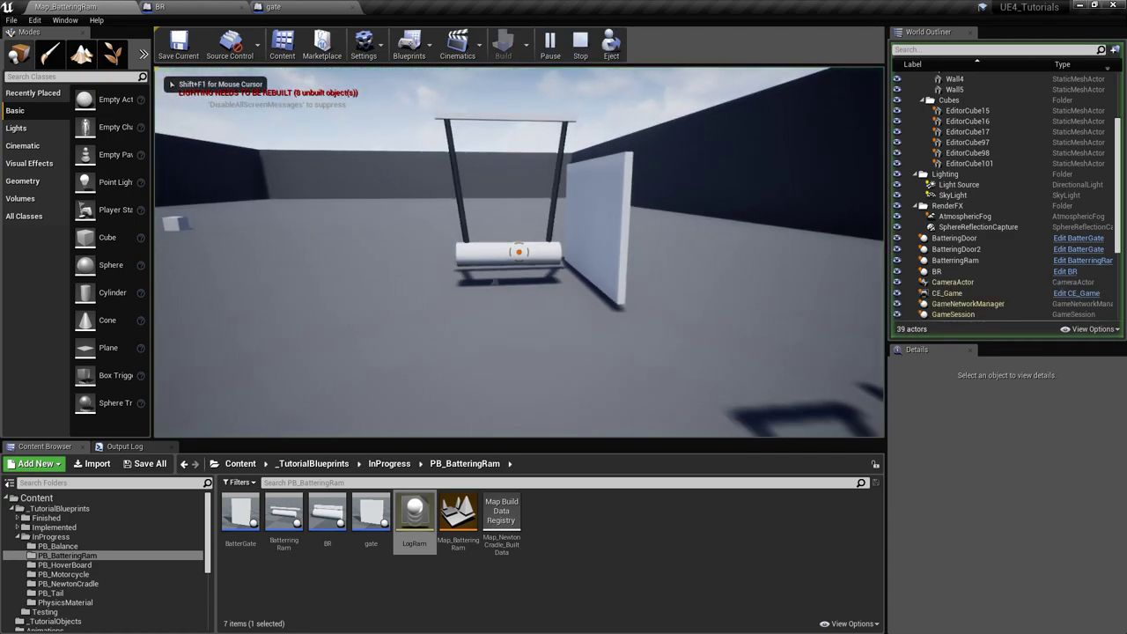
# Play-test the rams by swinging them into the gates several times, and stop the session
pyautogui.press('a')
pyautogui.click(518, 252)
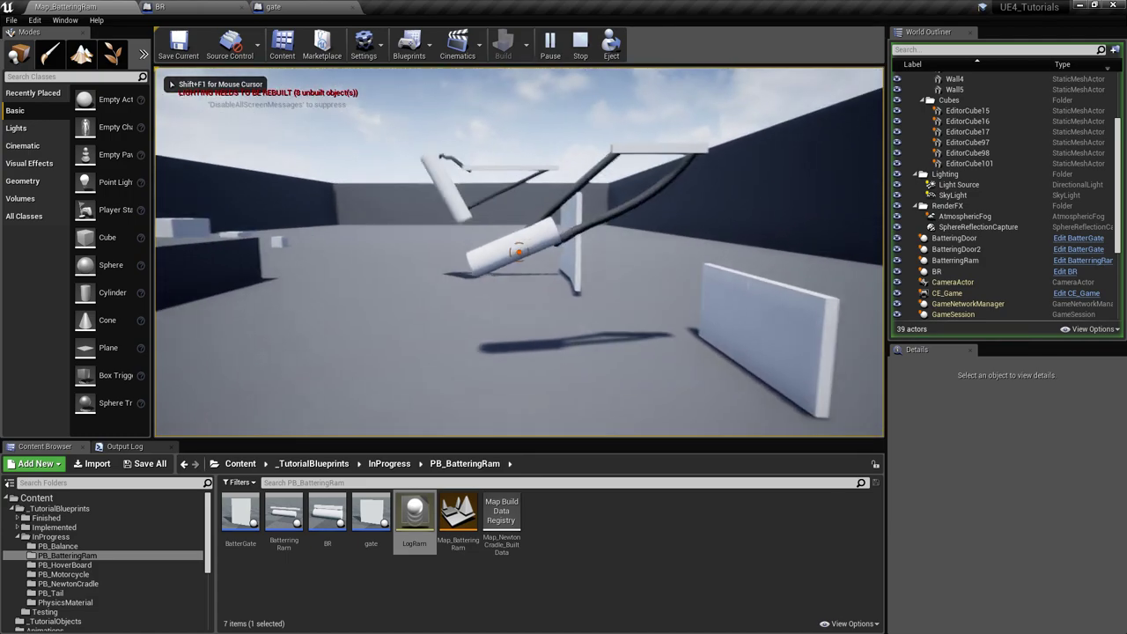
pyautogui.click(519, 252)
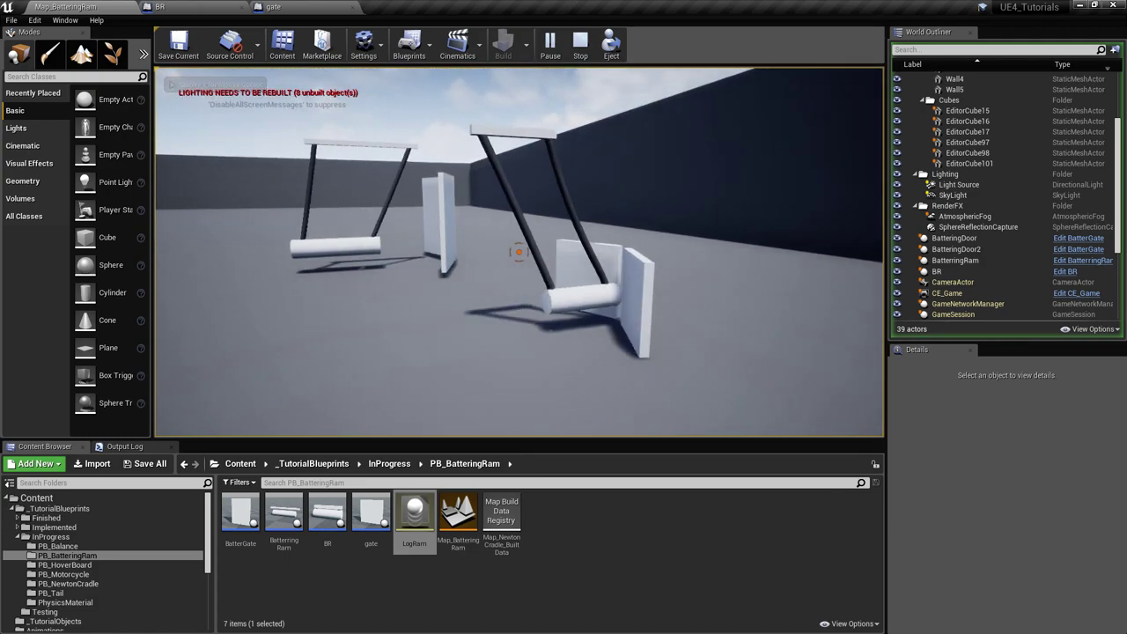
pyautogui.click(518, 252)
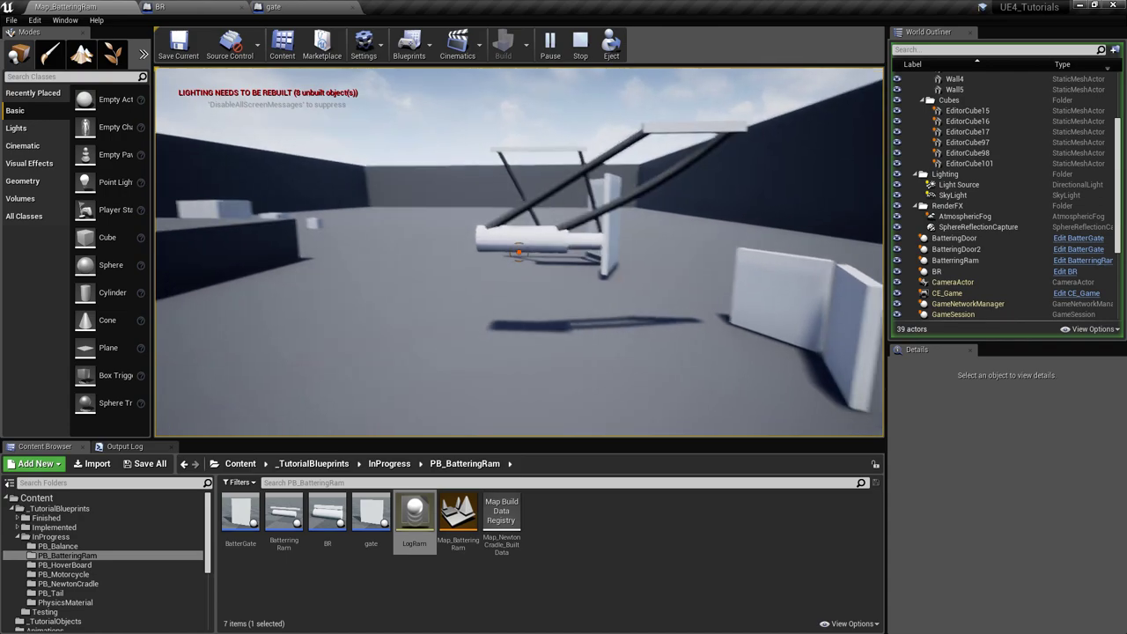
pyautogui.click(519, 251)
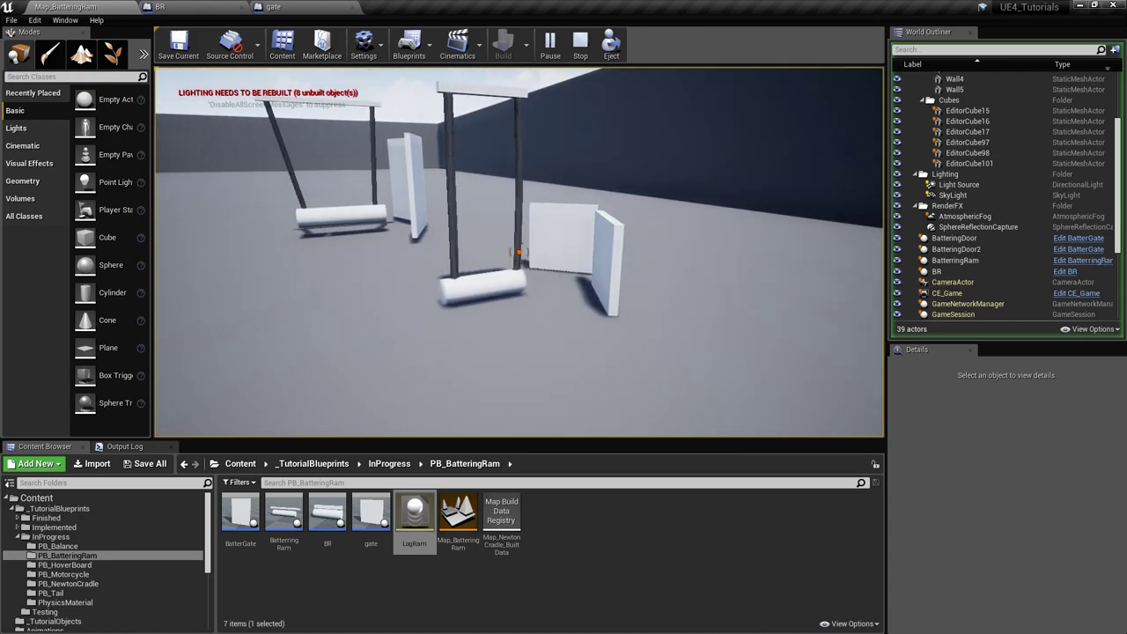
pyautogui.press('Escape')
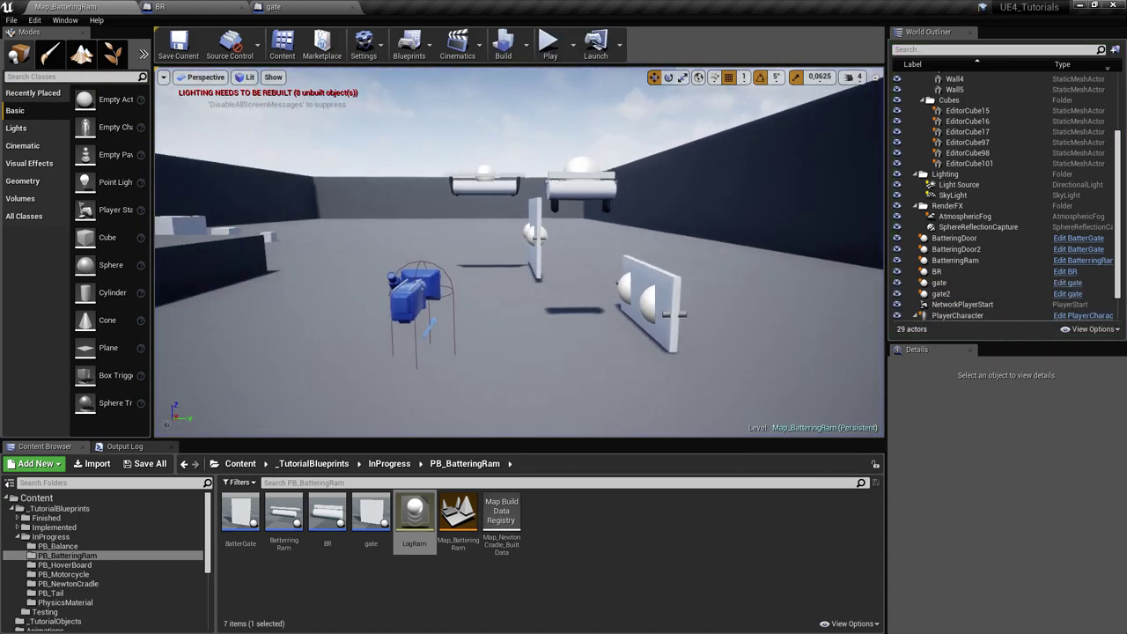
# Override the friction combine mode of the LogRam physical material, set it to Min, and save the asset
pyautogui.doubleClick(421, 525)
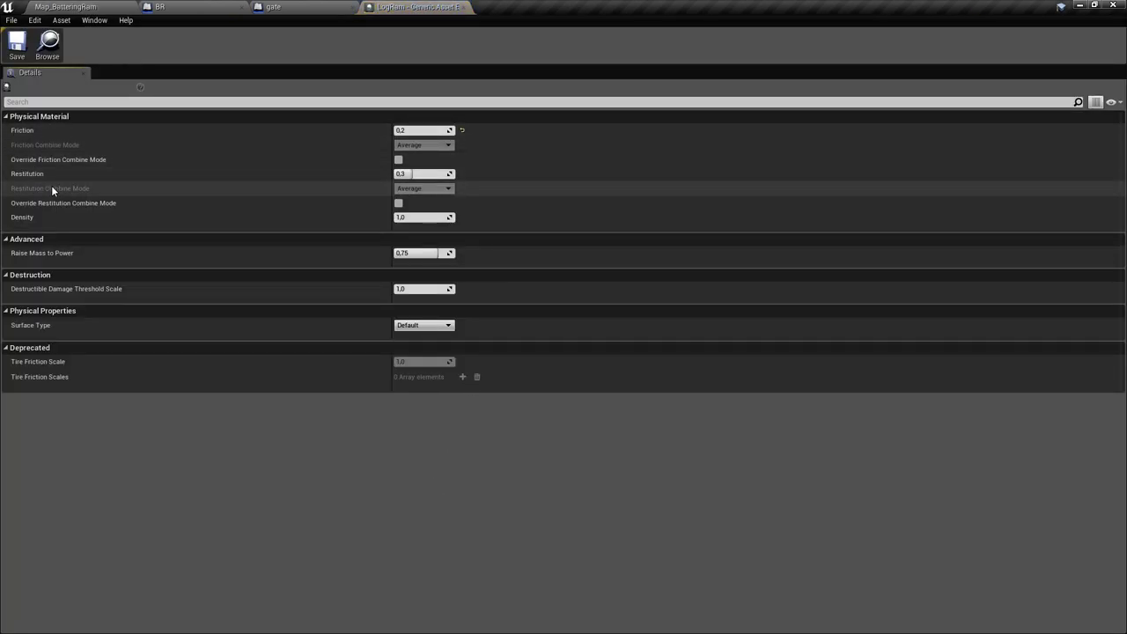
pyautogui.click(398, 160)
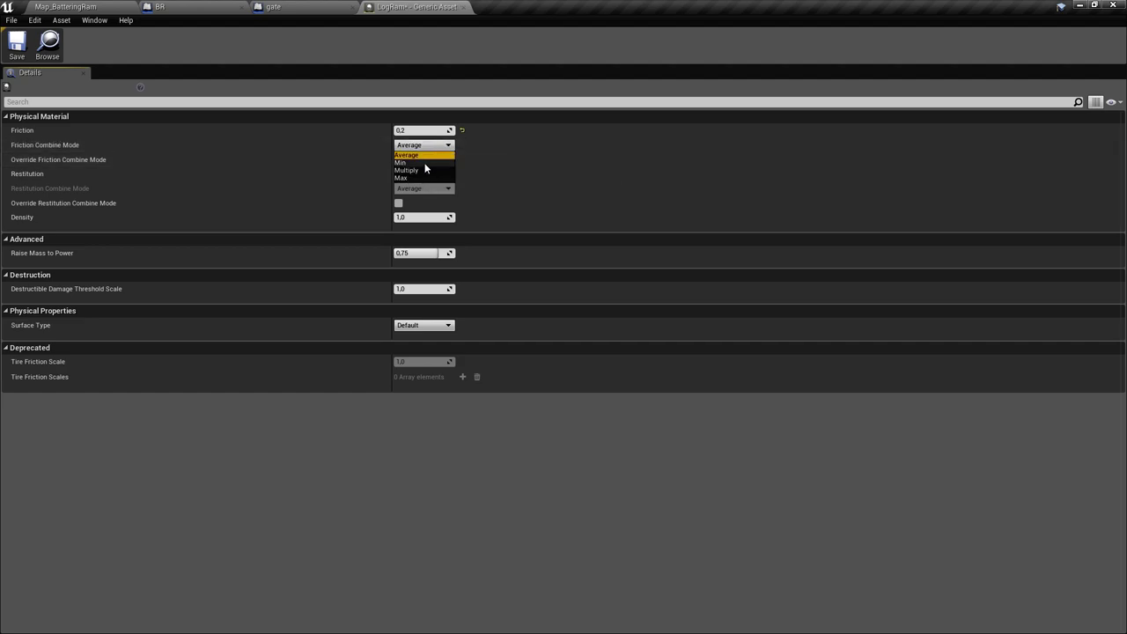
pyautogui.click(421, 163)
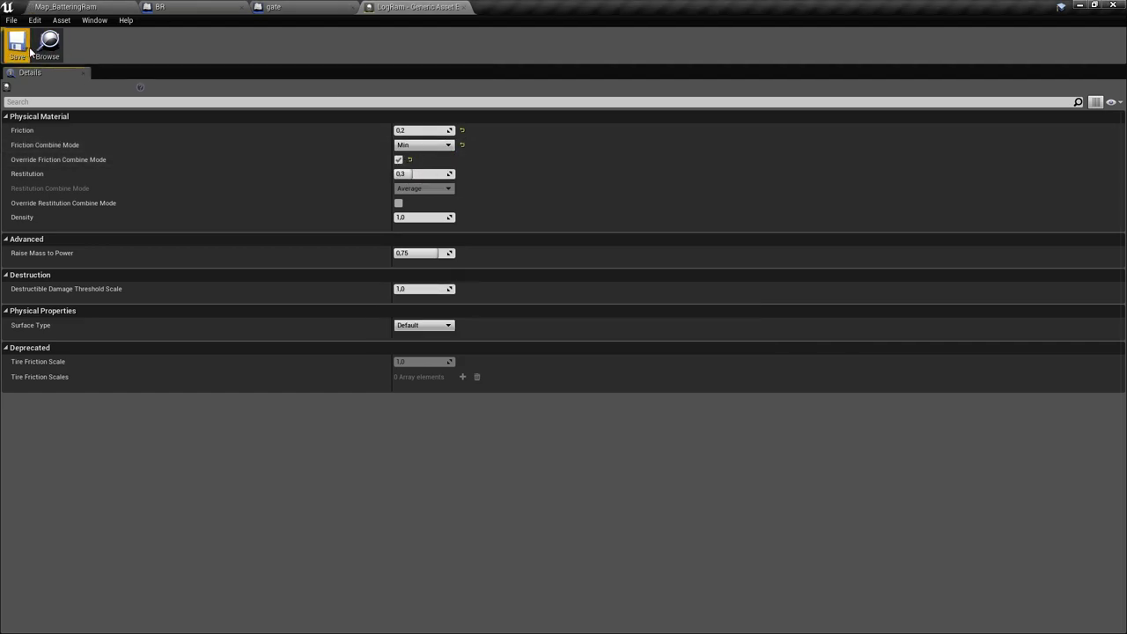
# Play-test the BR ram against the double gate in Map_BatteringRam with the new friction mode, and stop the session
pyautogui.click(111, 8)
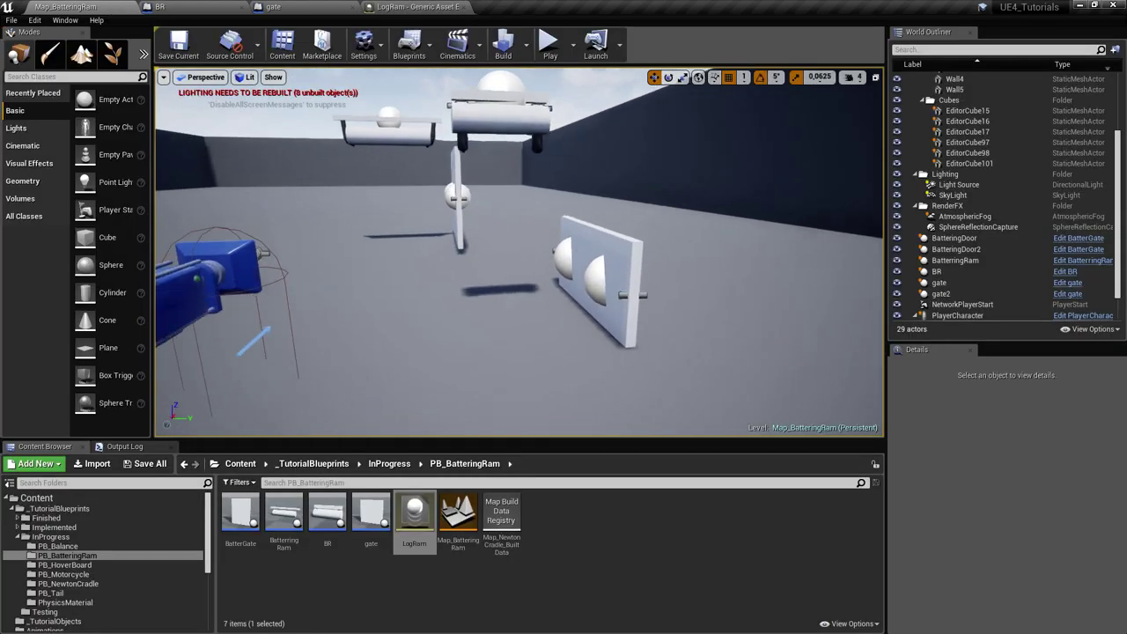
pyautogui.press('w')
pyautogui.moveTo(591, 280); pyautogui.dragTo(621, 267, button='right')
pyautogui.press('s')
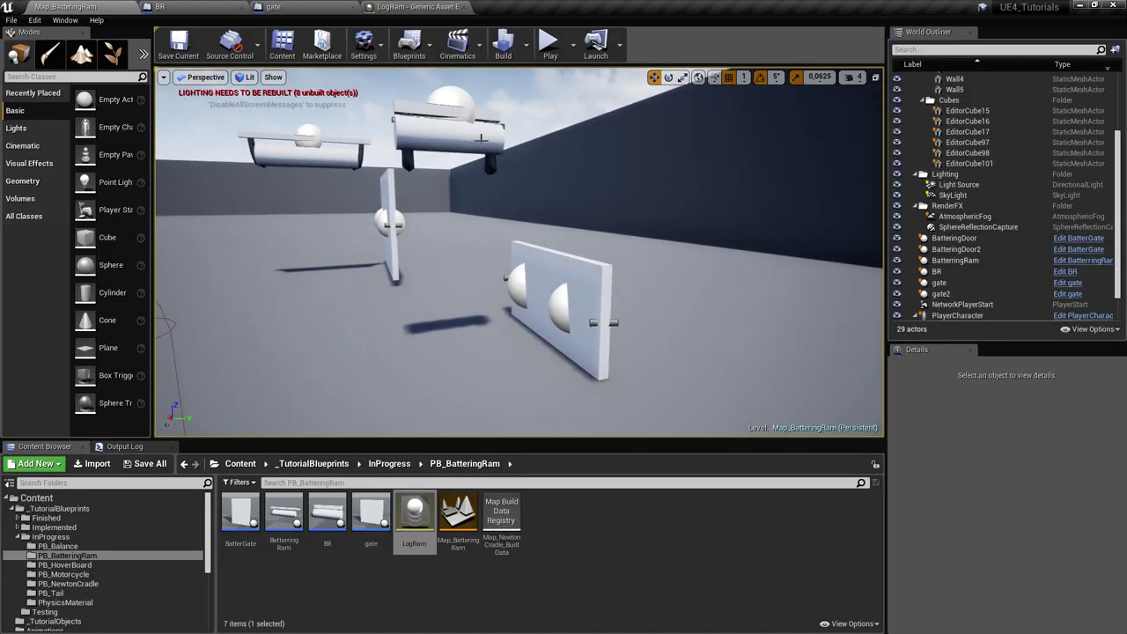
pyautogui.click(550, 44)
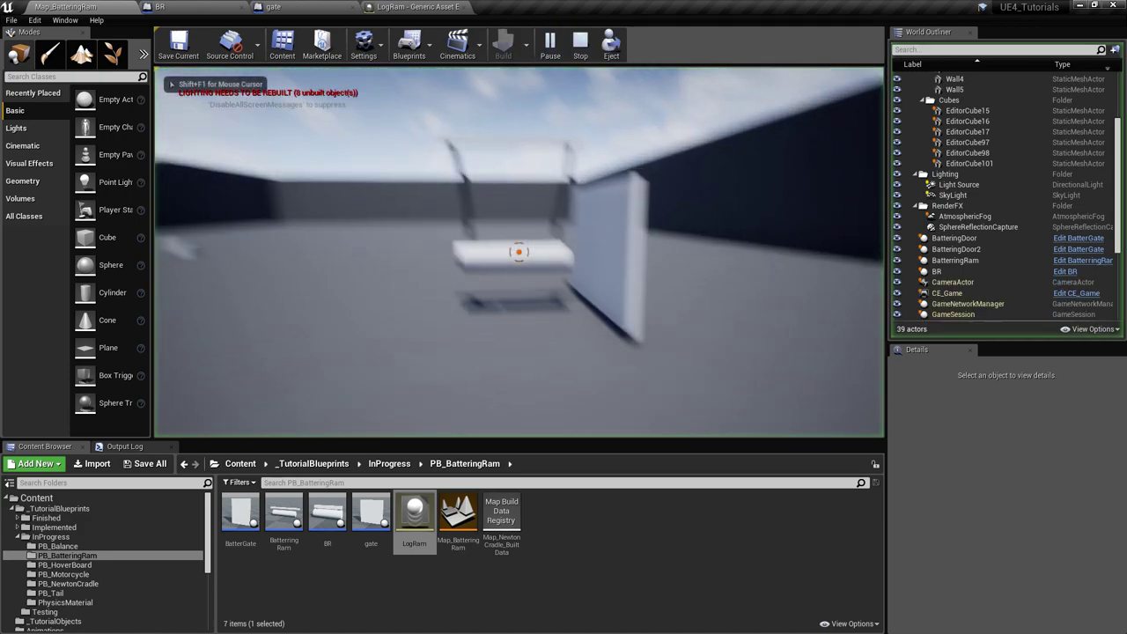
pyautogui.press('s')
pyautogui.moveTo(518, 252); pyautogui.dragTo(518, 252)
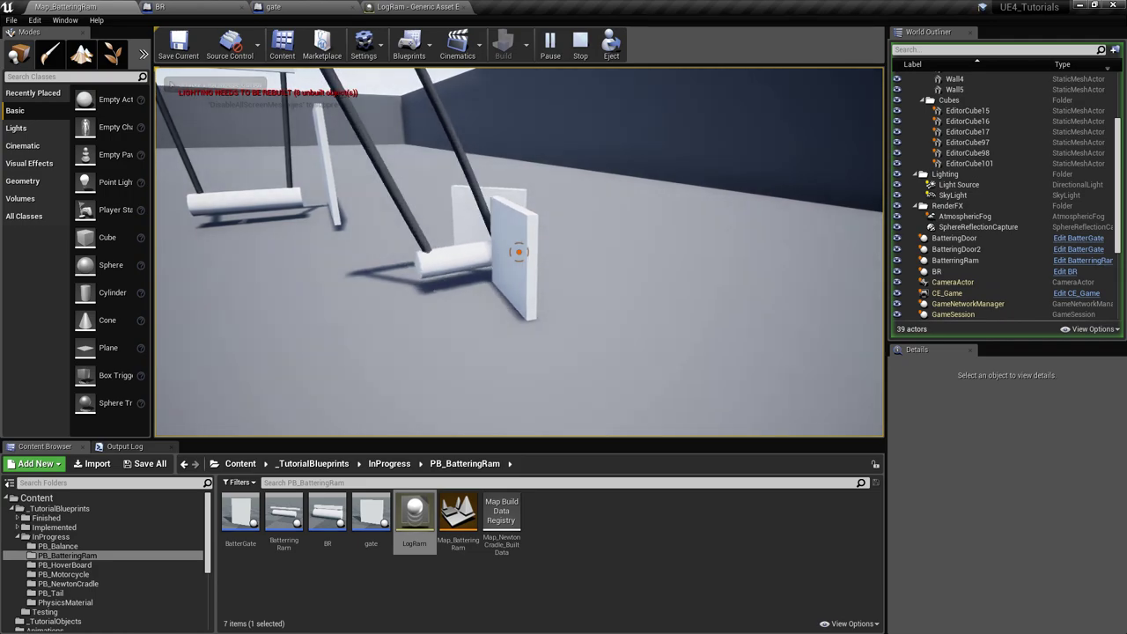
pyautogui.moveTo(519, 252); pyautogui.dragTo(518, 252)
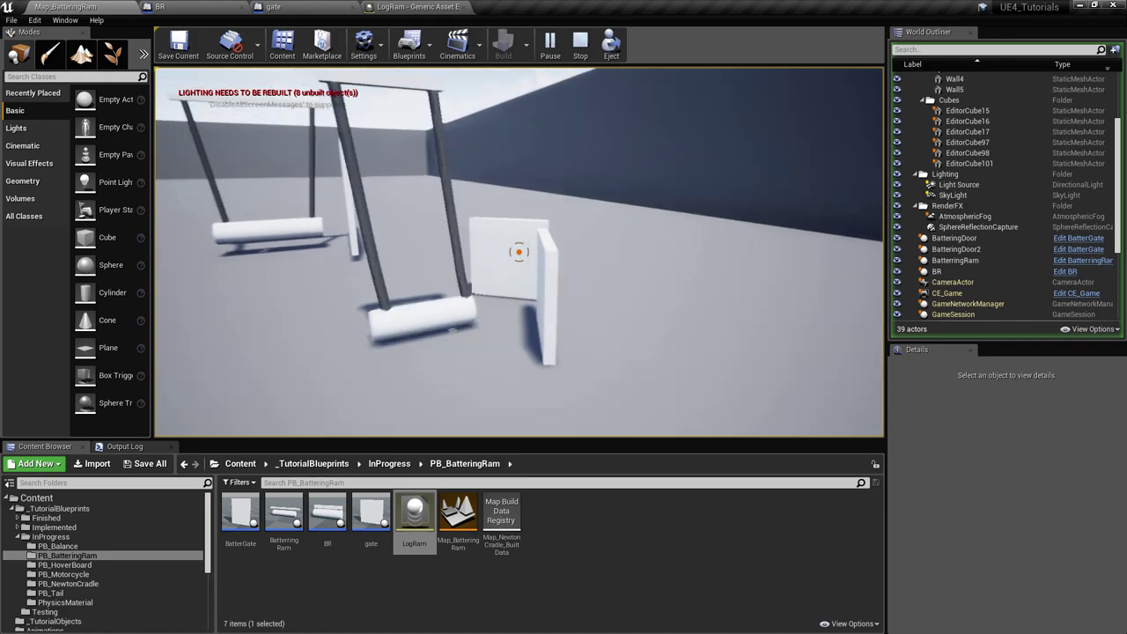
pyautogui.press('Escape')
# Move the PlayerCharacter farther from the rams, to about X 420 and Y 796
pyautogui.moveTo(590, 252)
pyautogui.mouseDown(button='right')
pyautogui.moveTo(573, 237)
pyautogui.moveTo(606, 255)
pyautogui.moveTo(591, 252)
pyautogui.mouseUp(button='right')
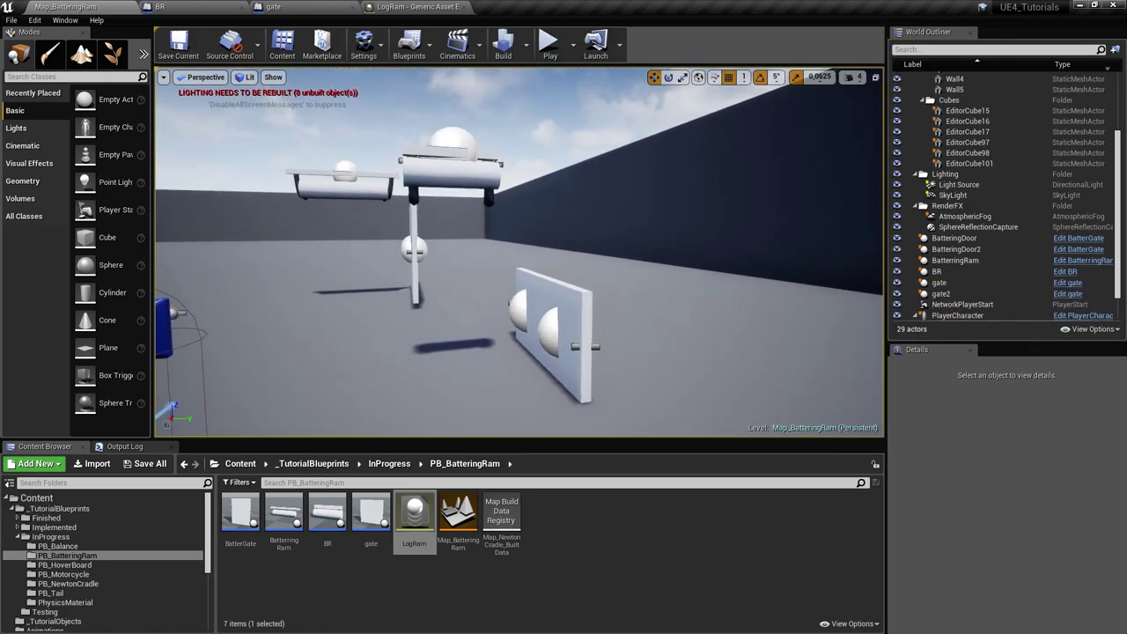
pyautogui.click(425, 165)
pyautogui.moveTo(425, 165); pyautogui.dragTo(445, 167, button='right')
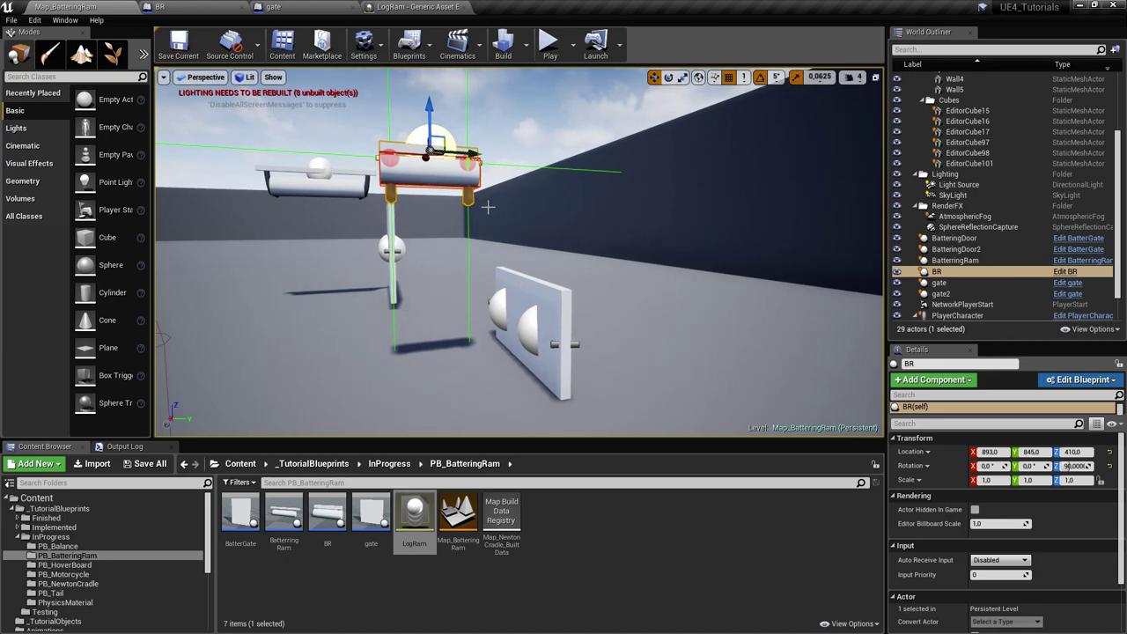
pyautogui.moveTo(500, 98); pyautogui.dragTo(600, 230, button='right')
pyautogui.click(256, 362)
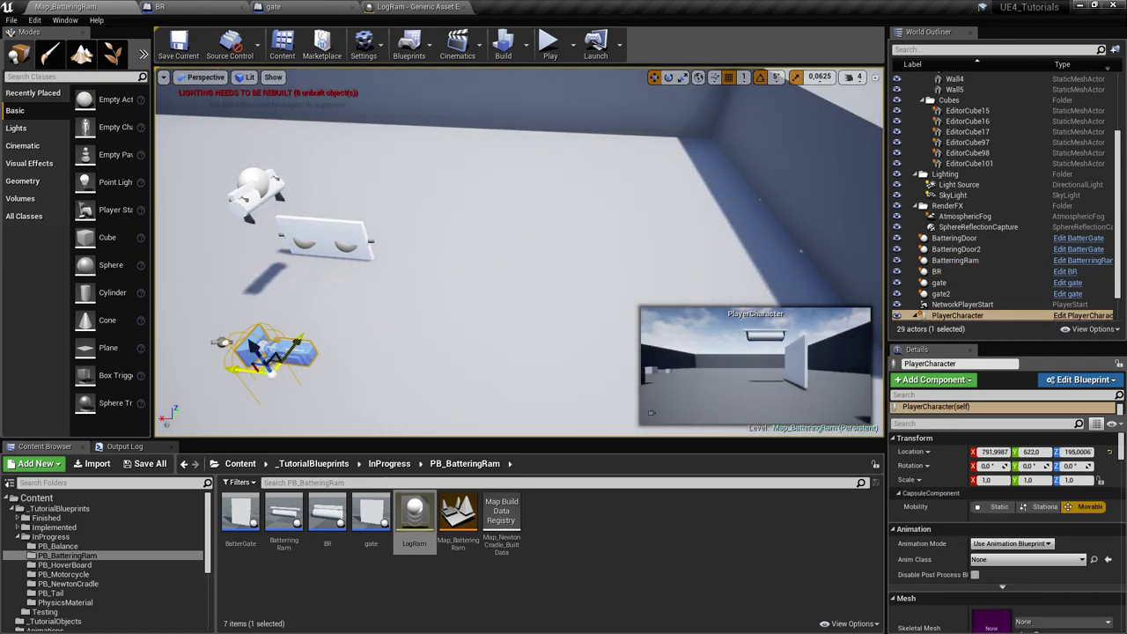
pyautogui.moveTo(267, 361); pyautogui.dragTo(521, 300)
pyautogui.moveTo(521, 300)
pyautogui.mouseDown(button='right')
pyautogui.moveTo(405, 310)
pyautogui.moveTo(516, 297)
pyautogui.mouseUp(button='right')
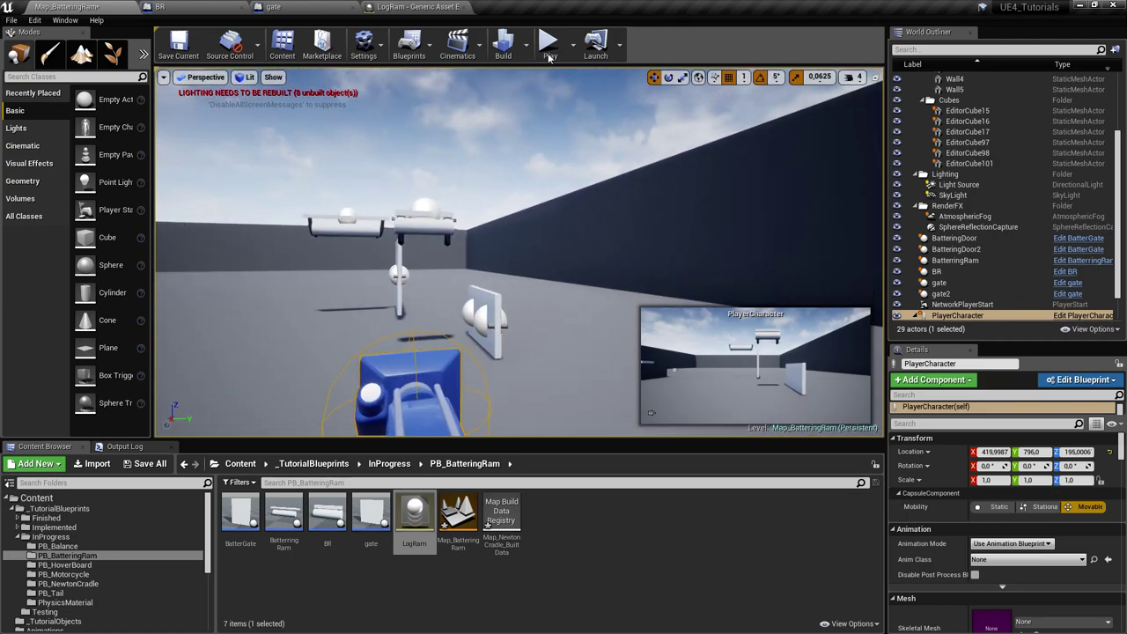
# Play-test briefly from the new start position, and raise the BR actor in the level to Z 467
pyautogui.click(547, 48)
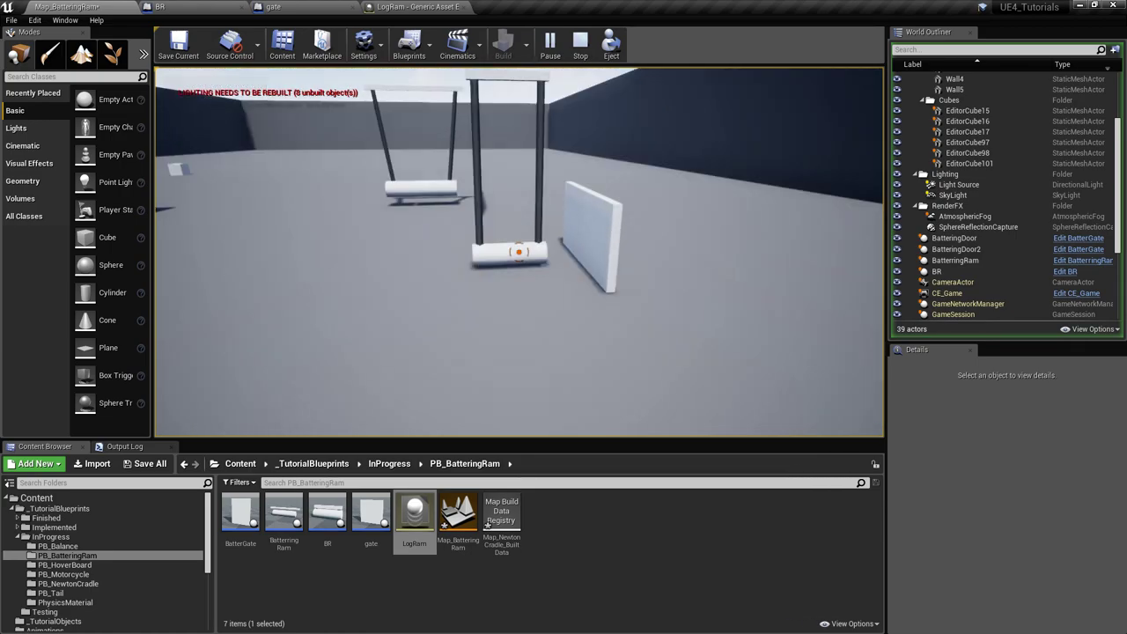
pyautogui.press('Escape')
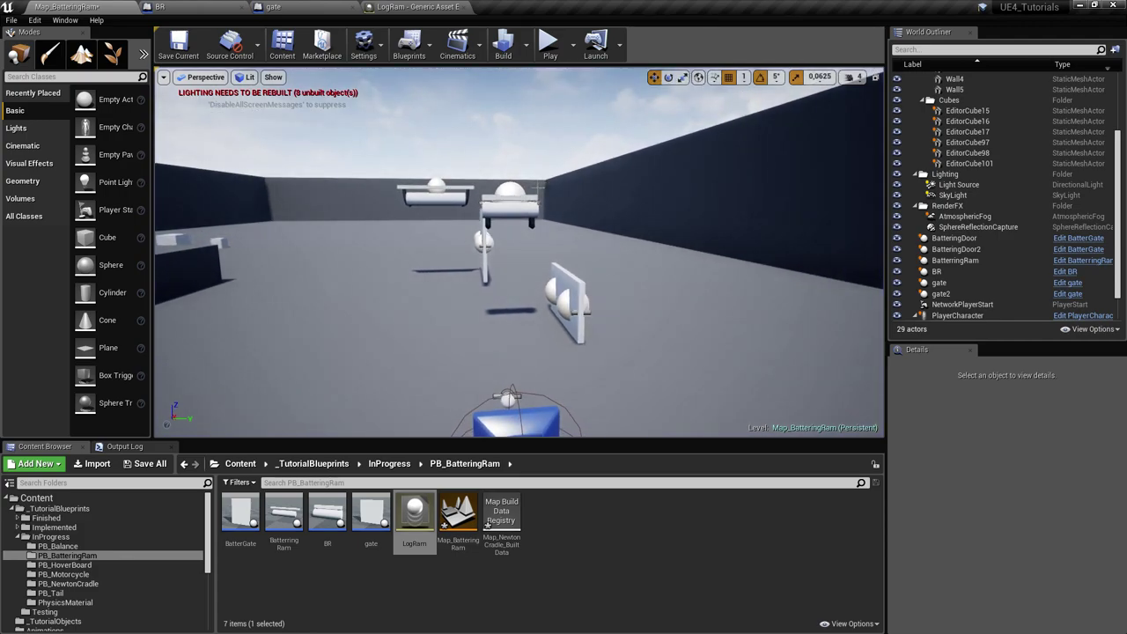
pyautogui.click(508, 204)
pyautogui.moveTo(506, 160); pyautogui.dragTo(502, 132)
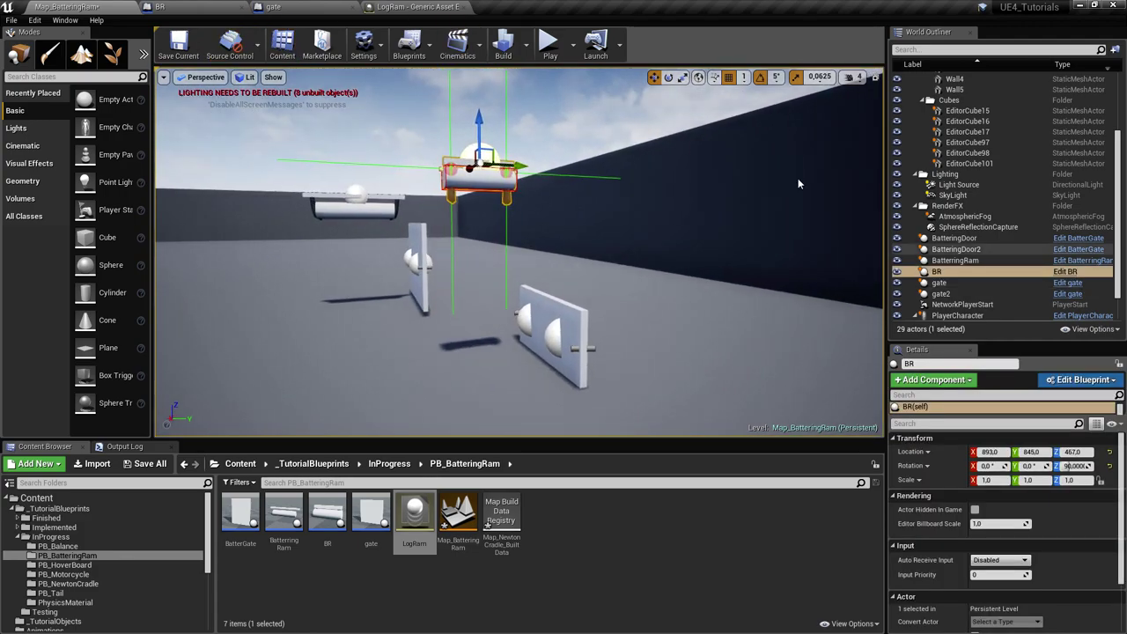
# In the BR Blueprint, enable Soft Constraint on RearRope and FrontRope with Stiffness 5000 and Damping 100, and compile
pyautogui.click(201, 7)
pyautogui.moveTo(271, 226); pyautogui.dragTo(286, 251, button='right')
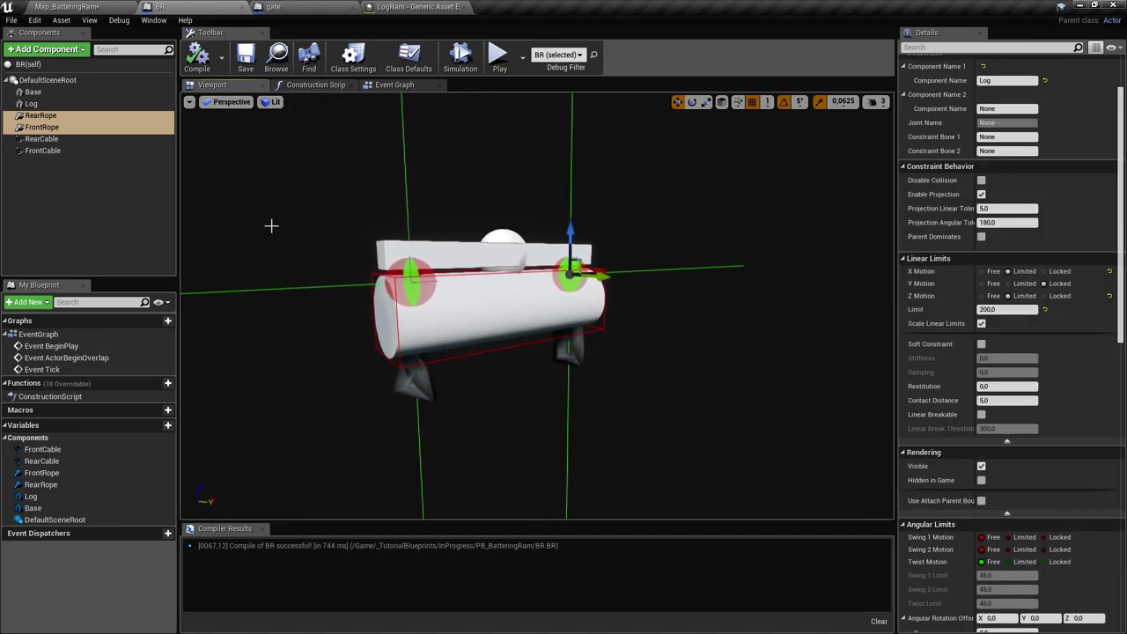
pyautogui.keyDown('ctrl'); pyautogui.click(62, 127); pyautogui.keyUp('ctrl')
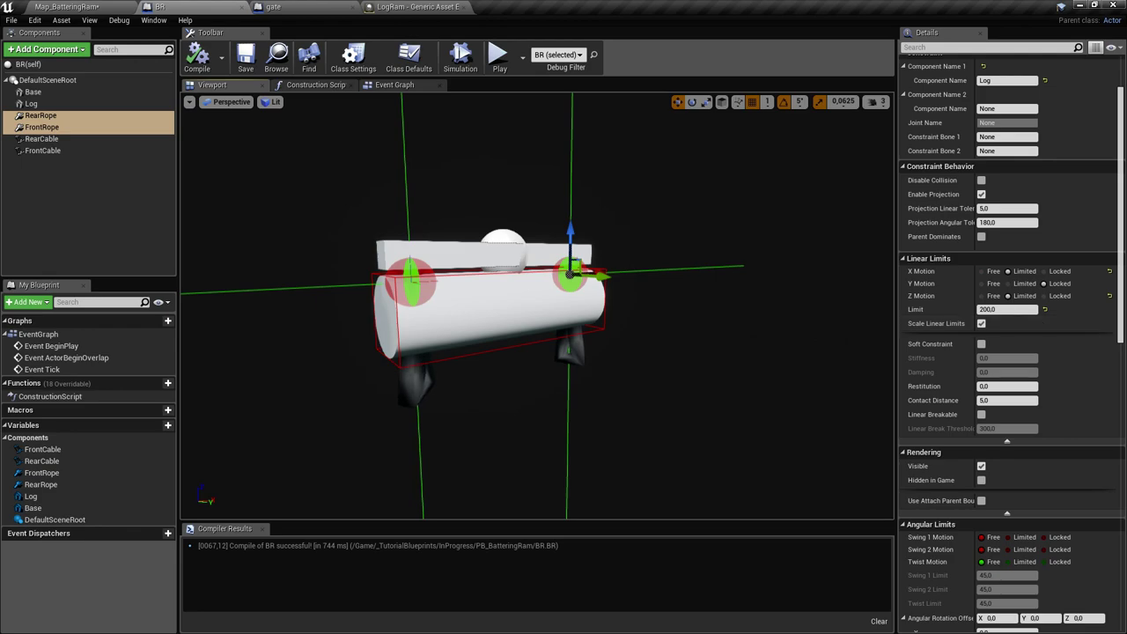
pyautogui.moveTo(1122, 301)
pyautogui.mouseDown()
pyautogui.moveTo(1125, 555)
pyautogui.moveTo(1123, 313)
pyautogui.mouseUp()
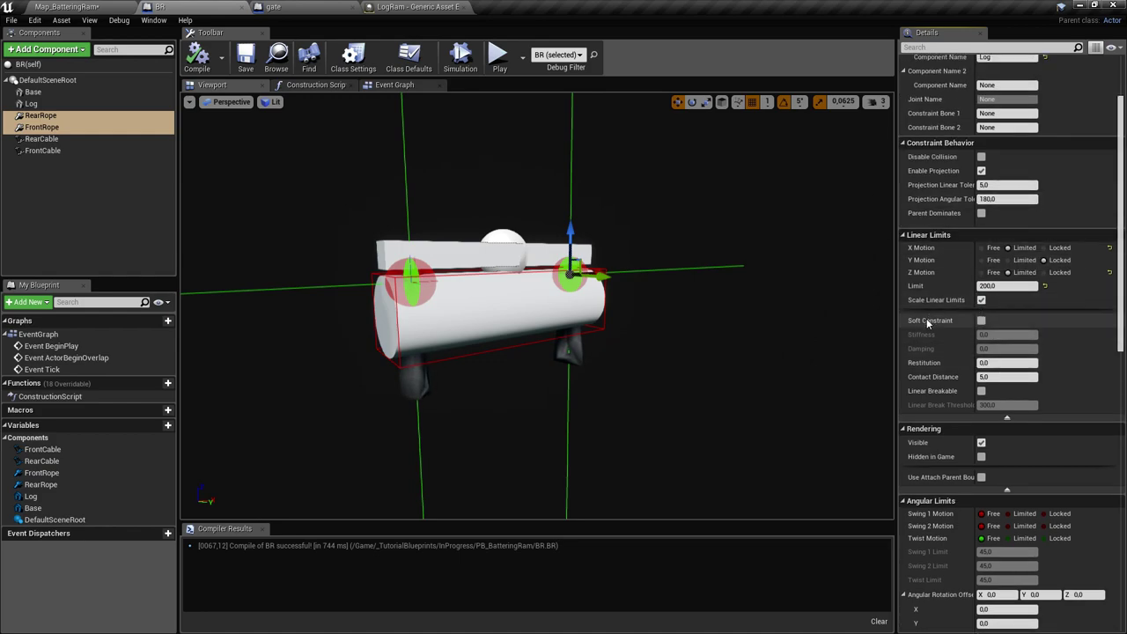
pyautogui.click(981, 321)
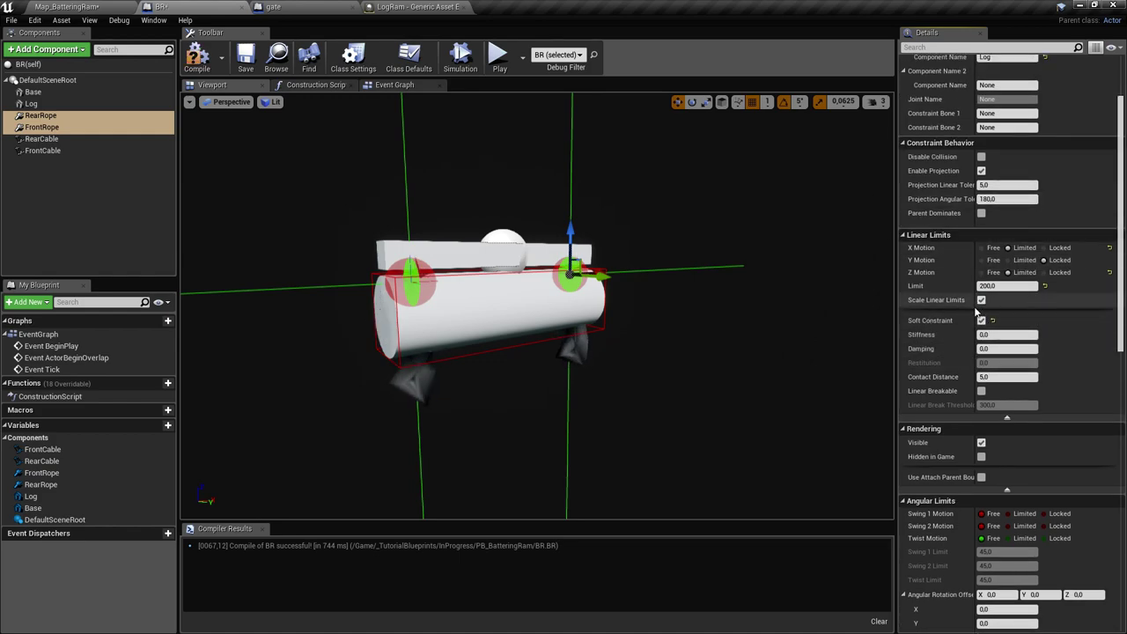
pyautogui.click(1003, 335)
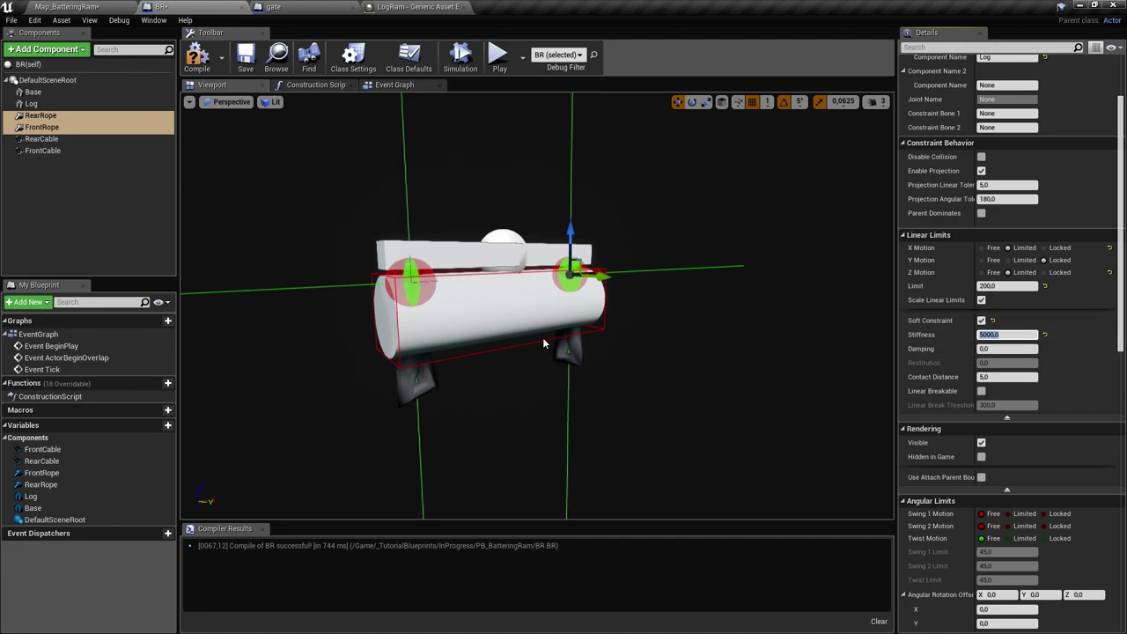
pyautogui.scroll(-5, 544, 339)
pyautogui.moveTo(543, 339); pyautogui.dragTo(368, 329, button='right')
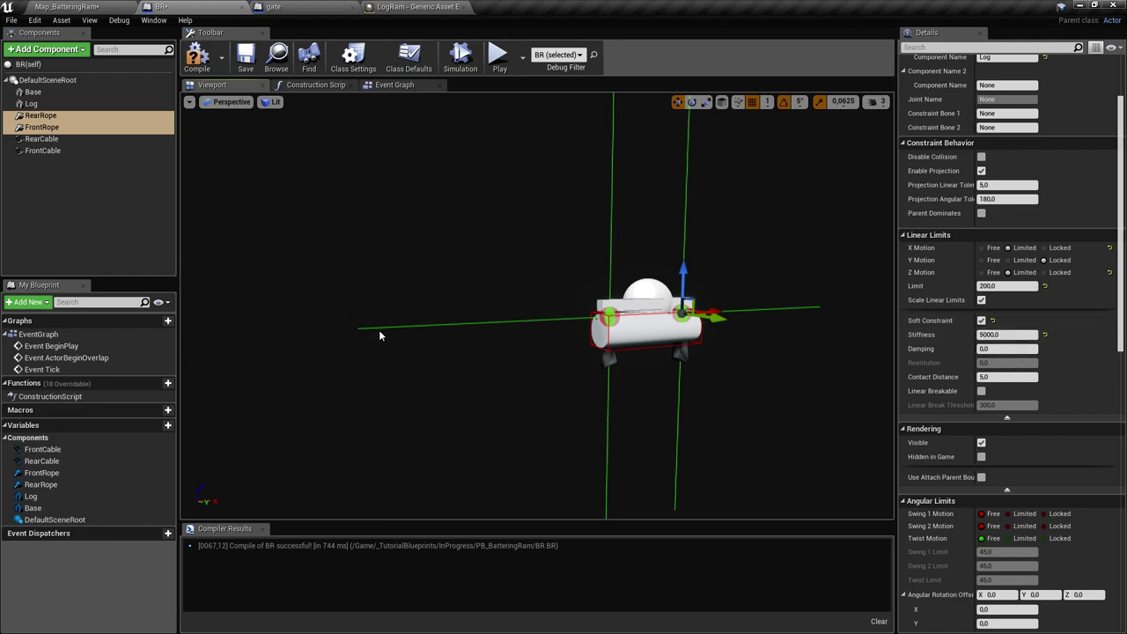
pyautogui.click(1003, 349)
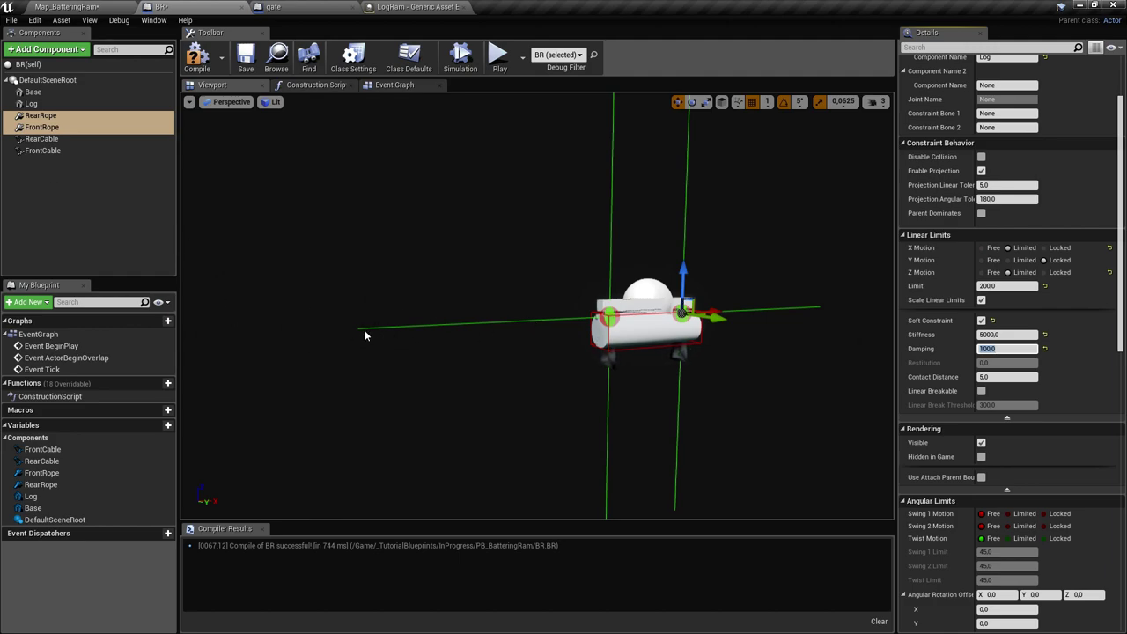
pyautogui.press('Return')
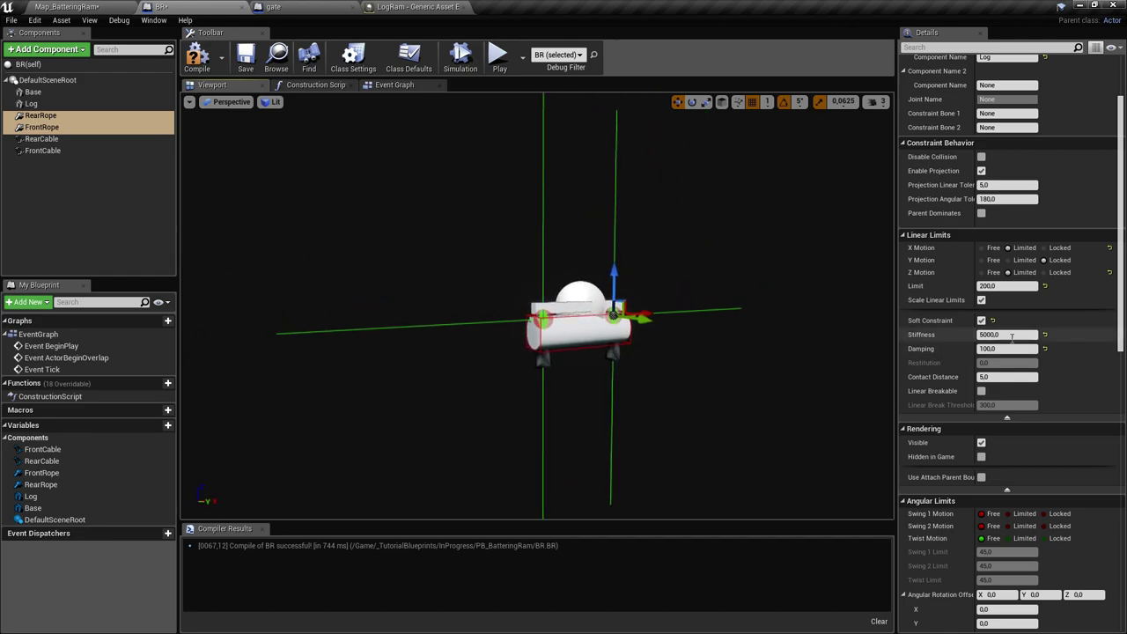
pyautogui.click(196, 57)
# Play-test the soft rope constraints in Map_BatteringRam, and check the Log's physics settings in the BR Blueprint
pyautogui.click(97, 6)
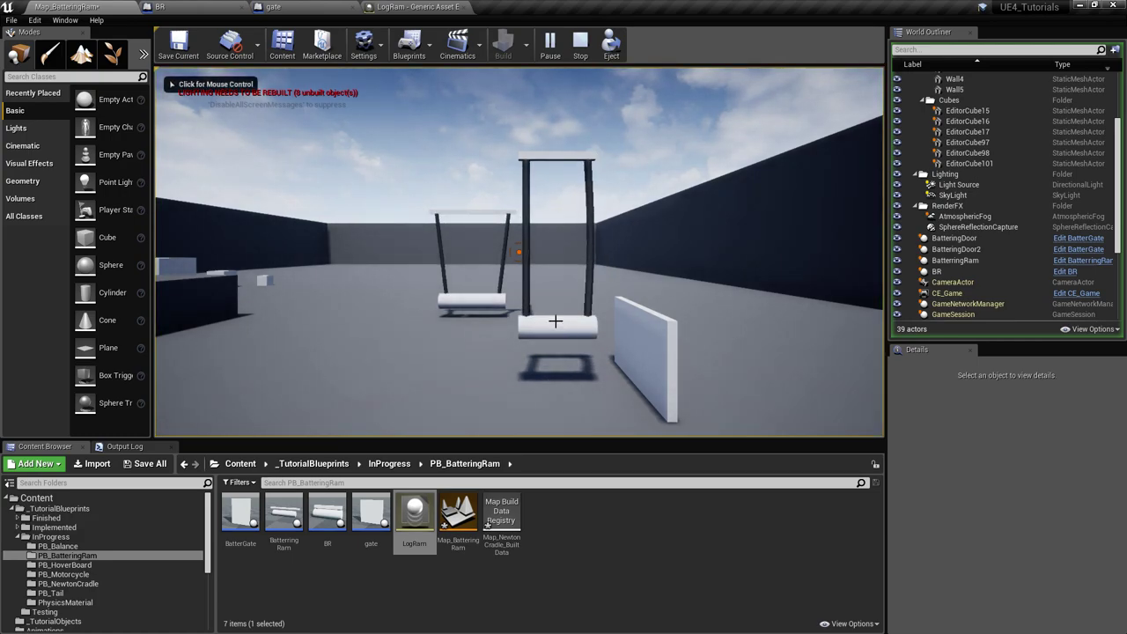
pyautogui.press('Escape')
pyautogui.click(196, 7)
pyautogui.moveTo(423, 226); pyautogui.dragTo(471, 226, button='right')
pyautogui.moveTo(517, 294); pyautogui.dragTo(512, 294, button='right')
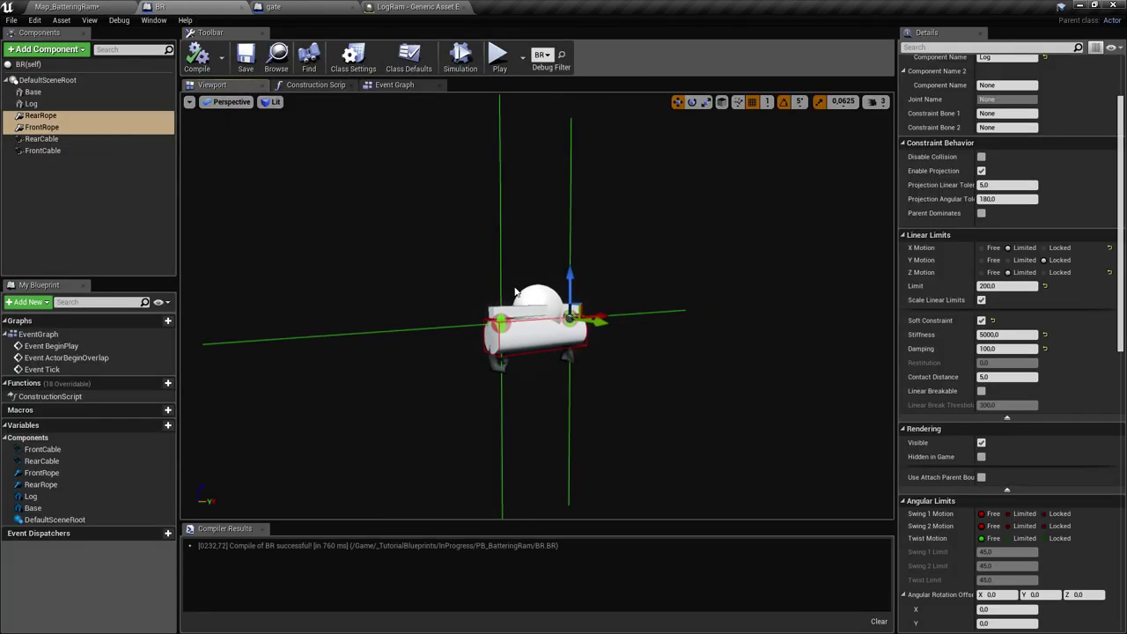
pyautogui.doubleClick(31, 104)
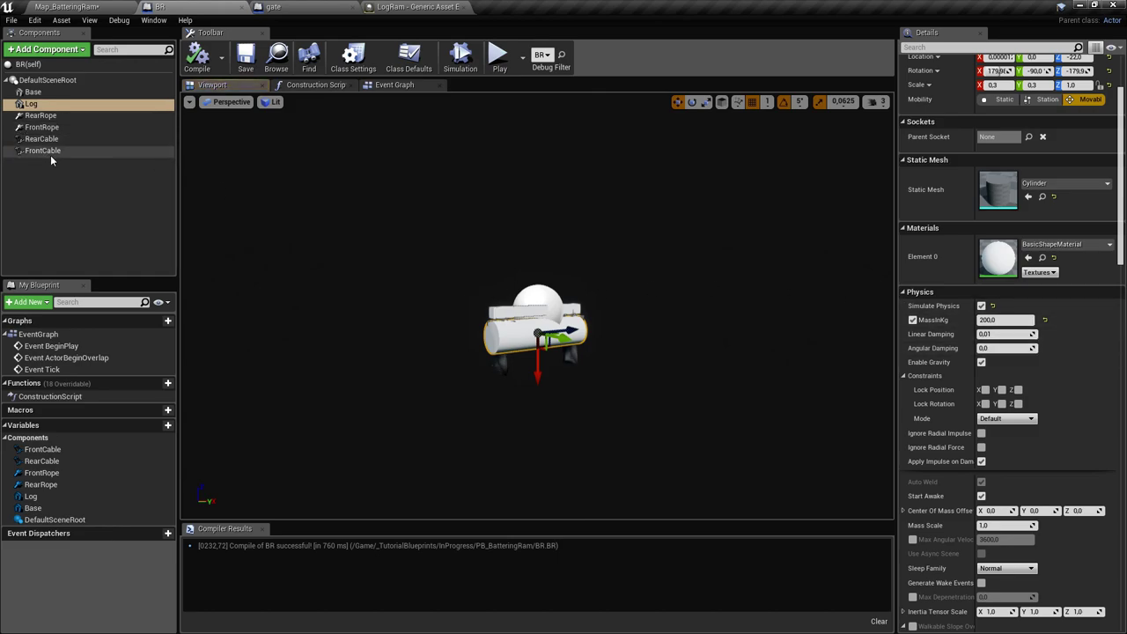
# Set the linear soft constraint of both RearRope and FrontRope to Damping 50 and Stiffness 4000
pyautogui.click(42, 127)
pyautogui.keyDown('ctrl'); pyautogui.click(40, 116); pyautogui.keyUp('ctrl')
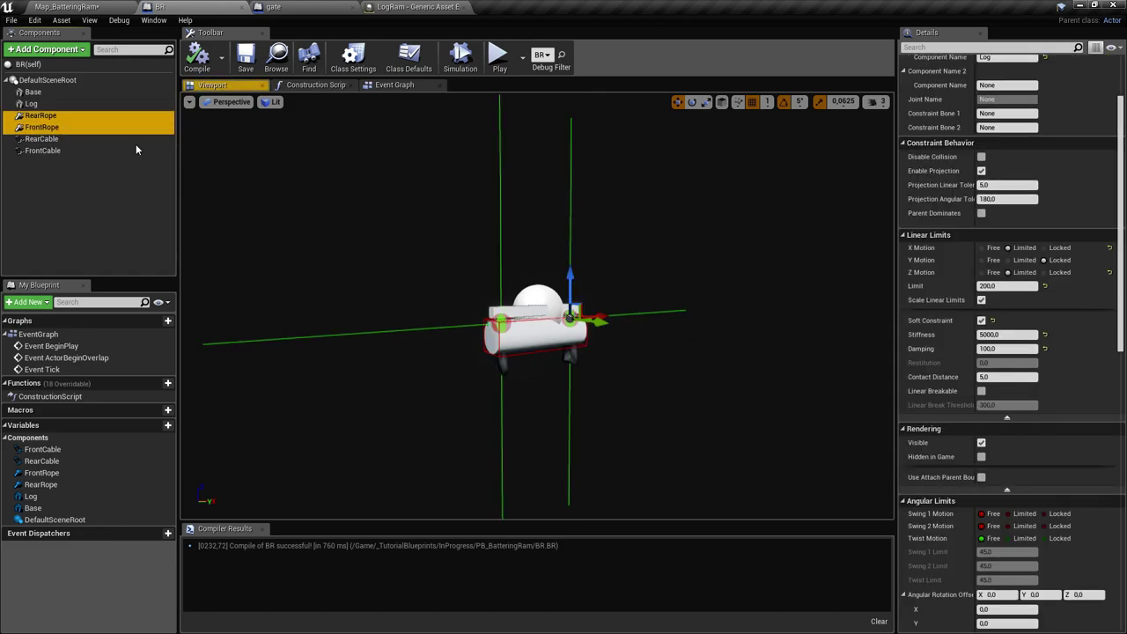
pyautogui.click(1008, 350)
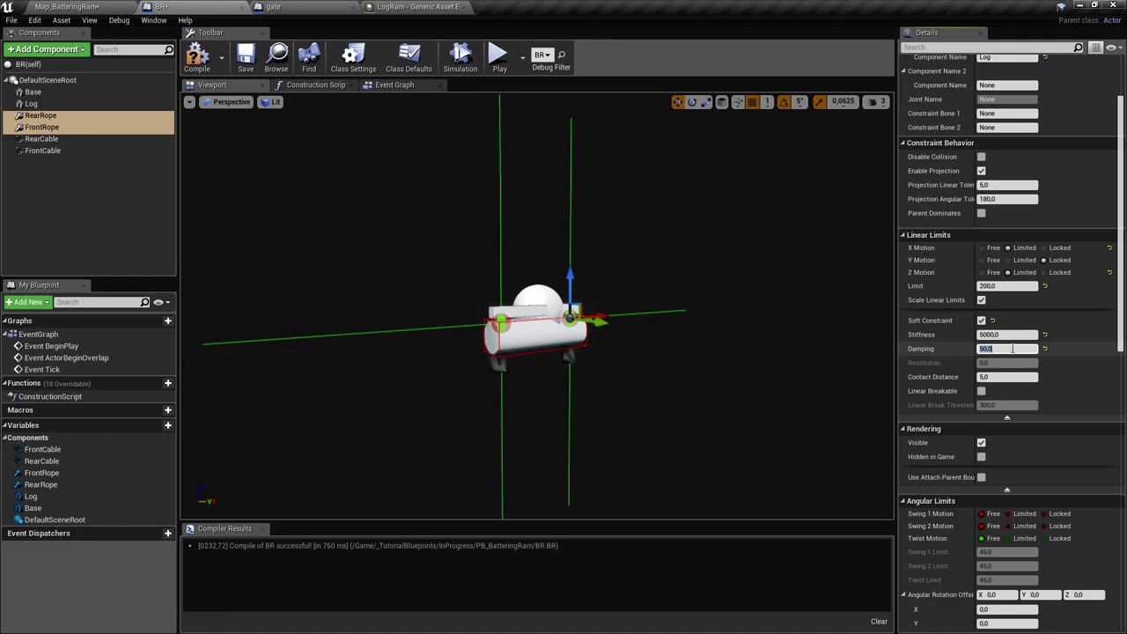
pyautogui.click(1009, 336)
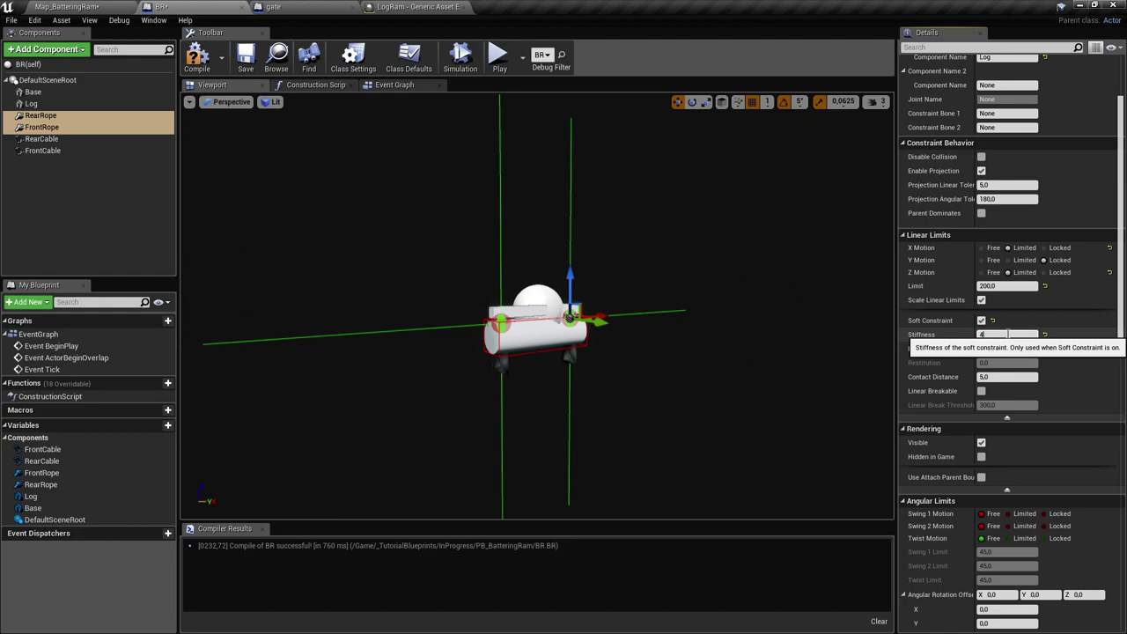
pyautogui.press('Return')
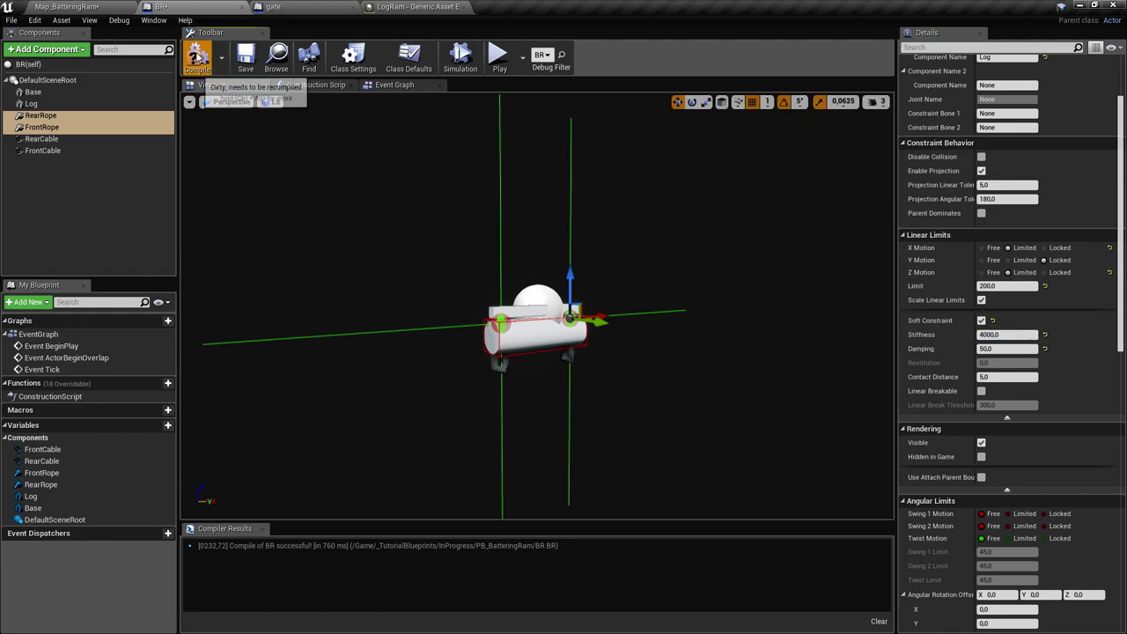
# Compile and save the BR Blueprint, and briefly play-test the softer ropes in Map_BatteringRam
pyautogui.click(254, 63)
pyautogui.click(66, 6)
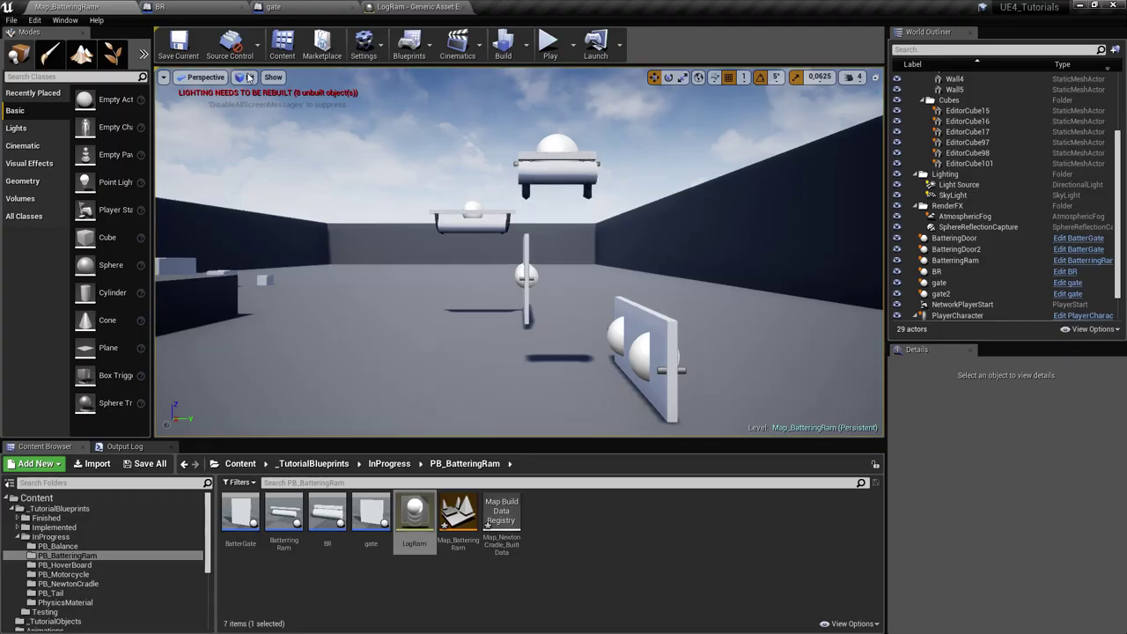
pyautogui.click(549, 44)
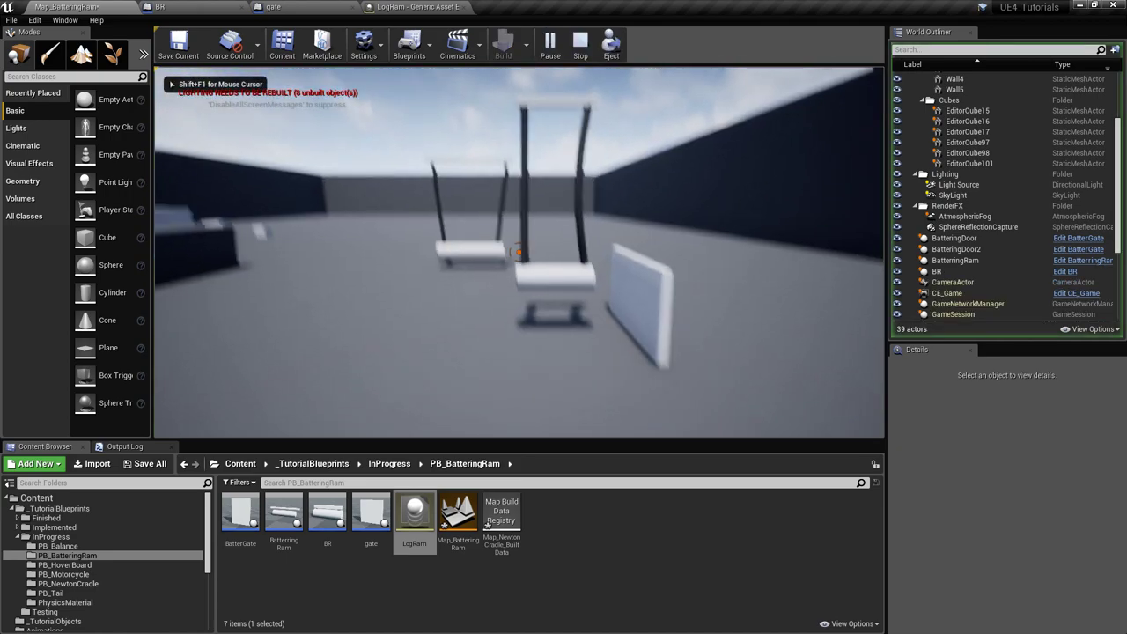
pyautogui.moveTo(519, 252); pyautogui.dragTo(520, 160)
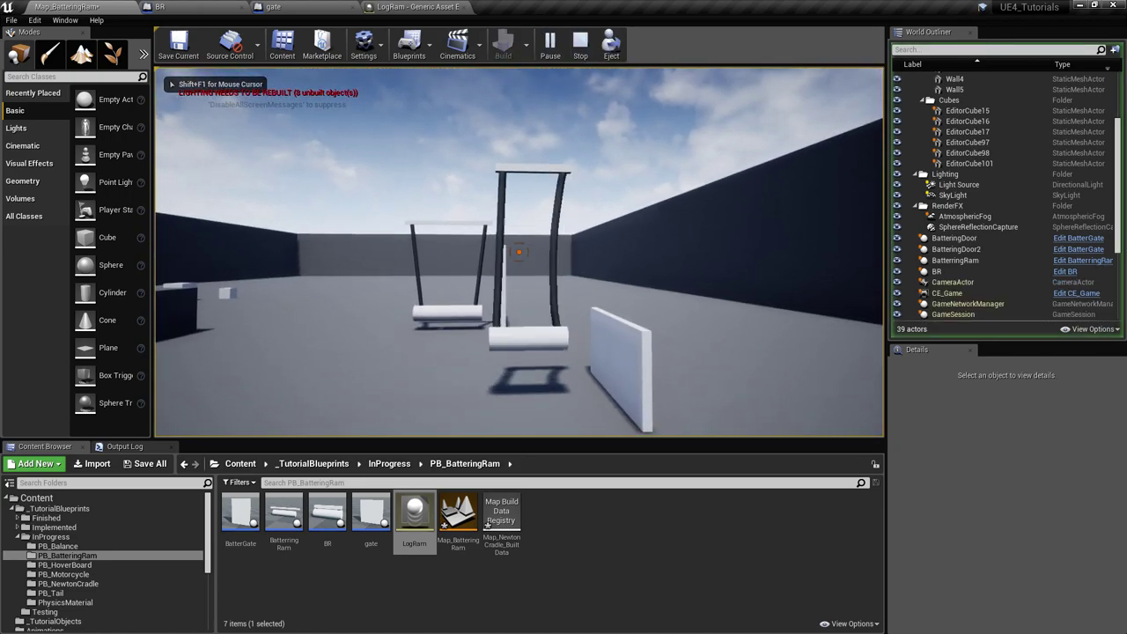
pyautogui.press('Escape')
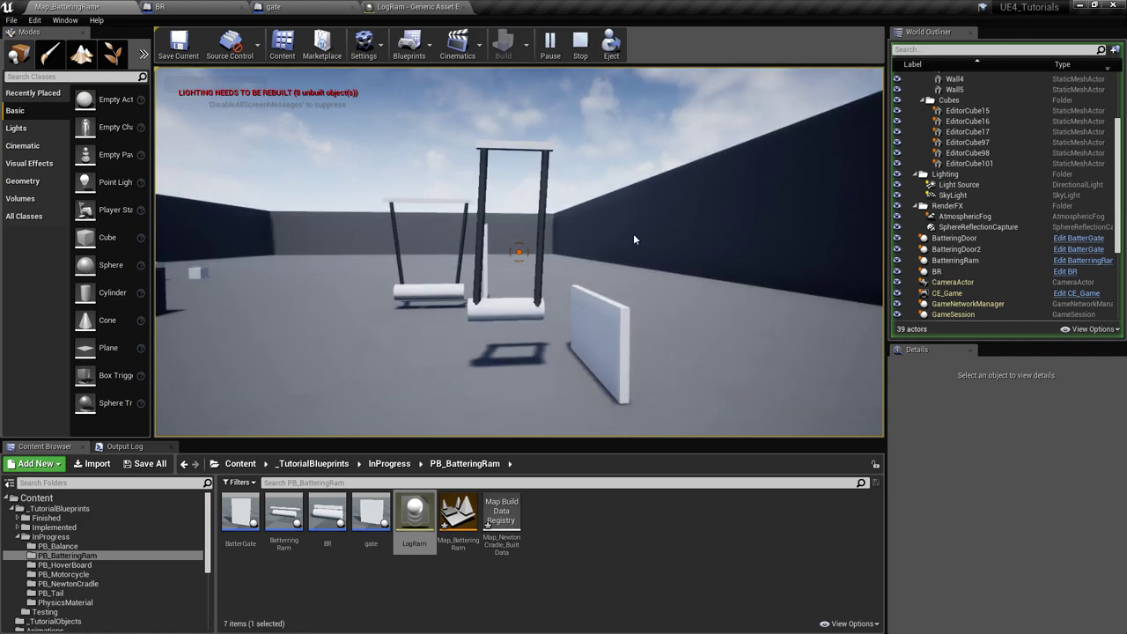
# Restart the play-test and repeatedly swing the hanging log of the BR ram into the double gate
pyautogui.click(549, 44)
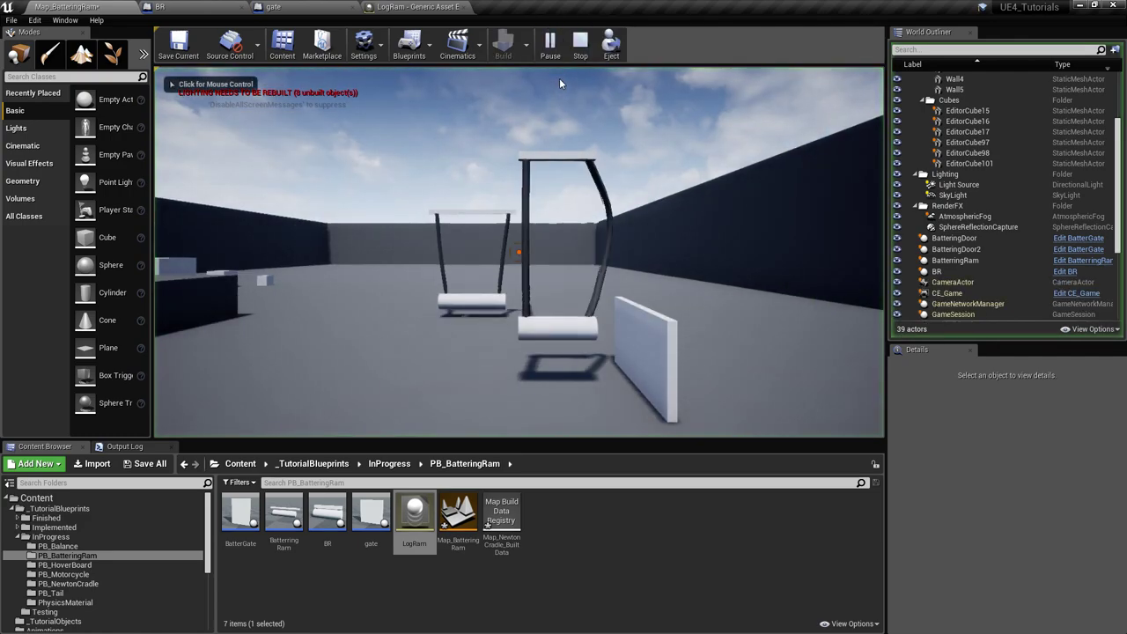
pyautogui.click(560, 79)
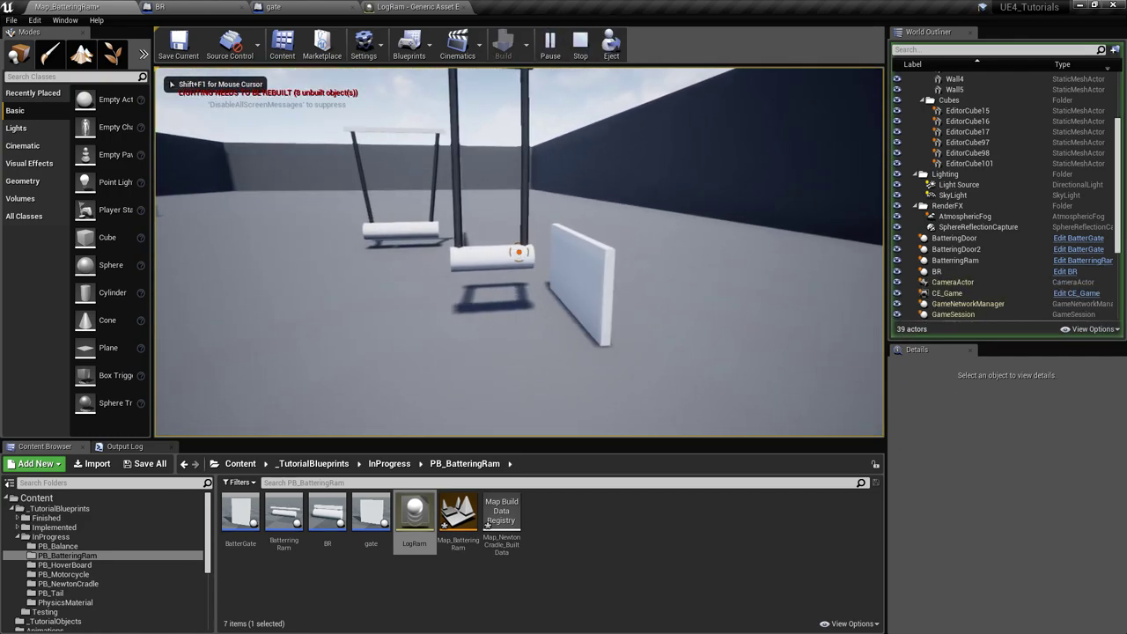
pyautogui.click(519, 252)
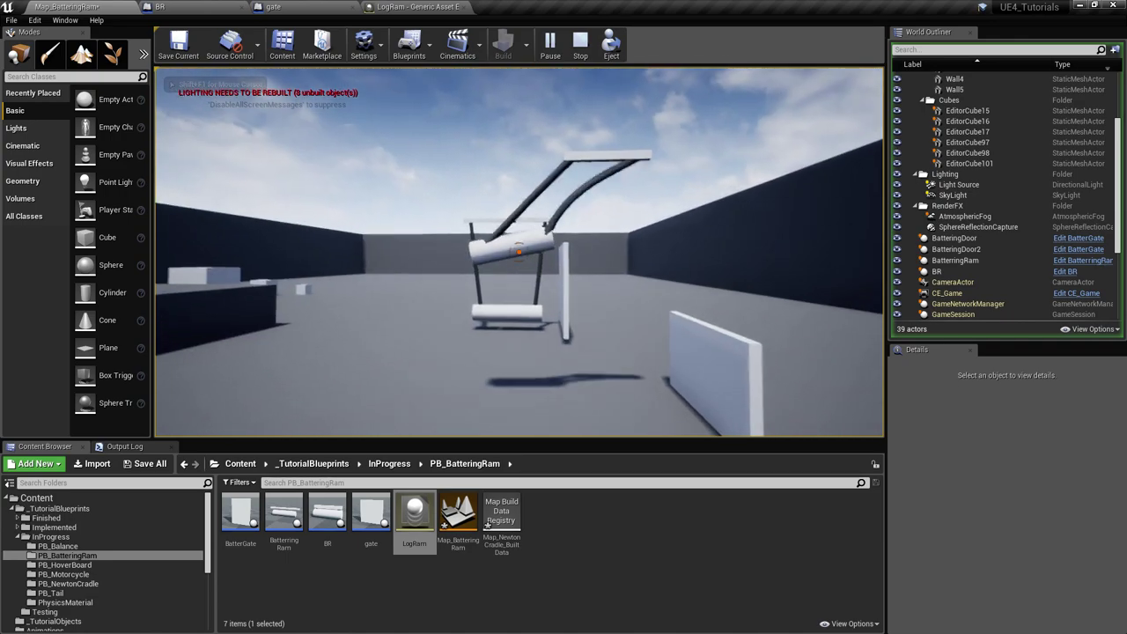
pyautogui.click(519, 252)
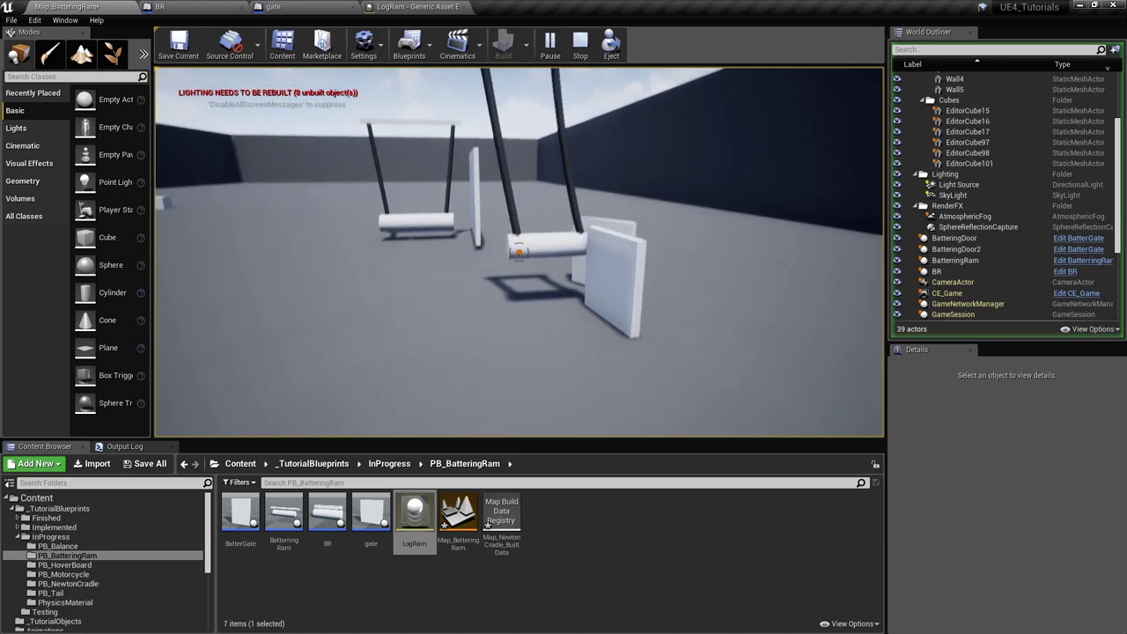
pyautogui.click(519, 251)
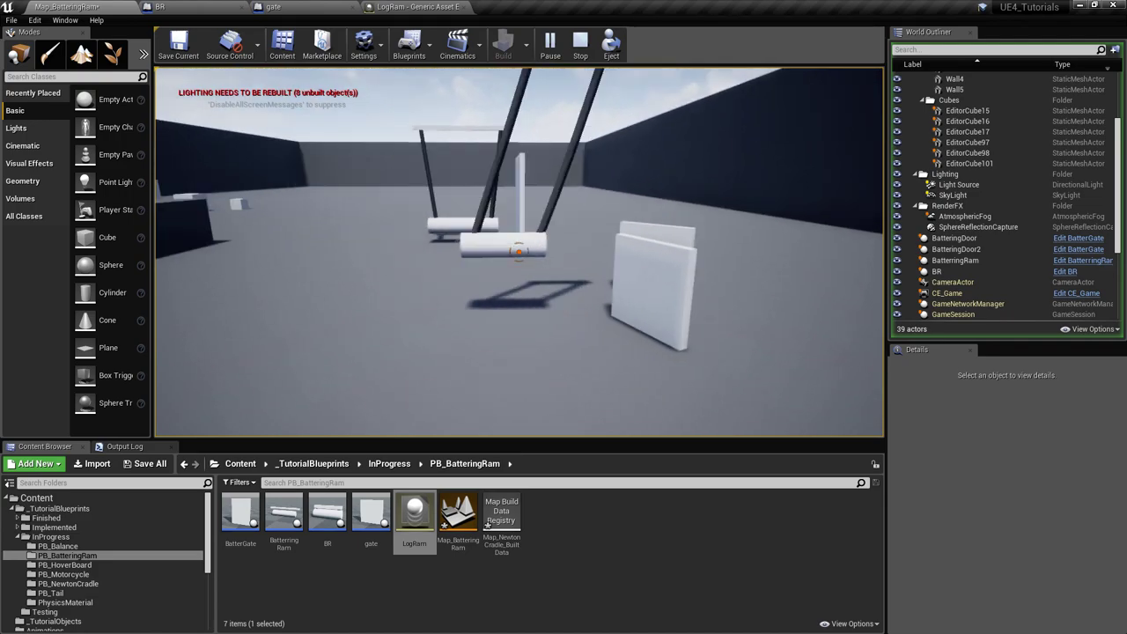
pyautogui.click(519, 252)
pyautogui.click(519, 251)
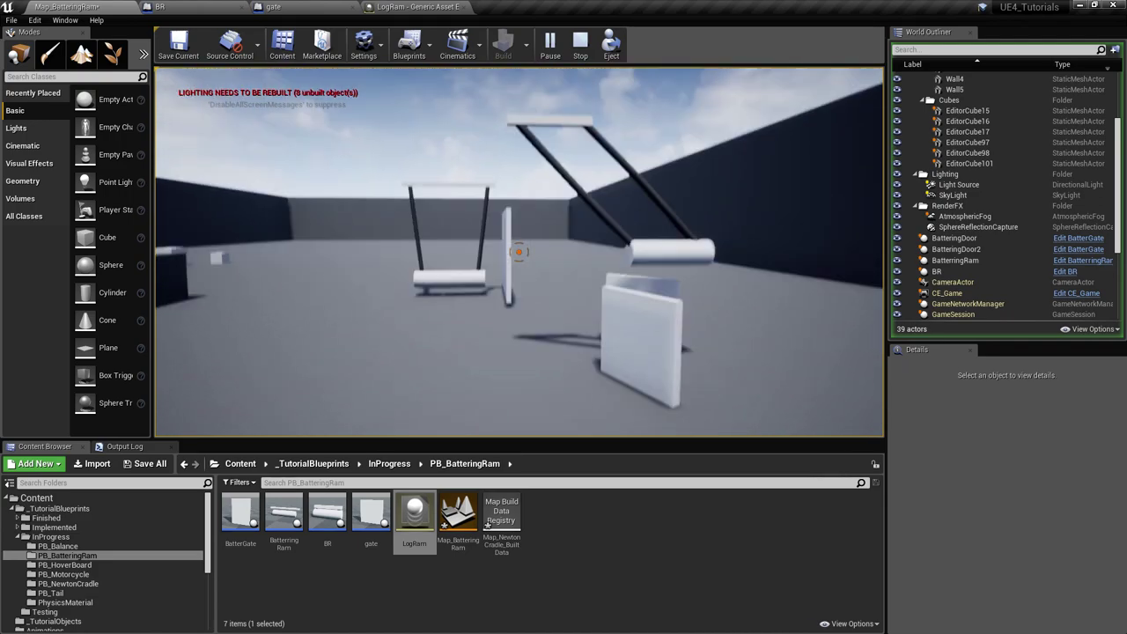
pyautogui.click(519, 252)
pyautogui.click(519, 252)
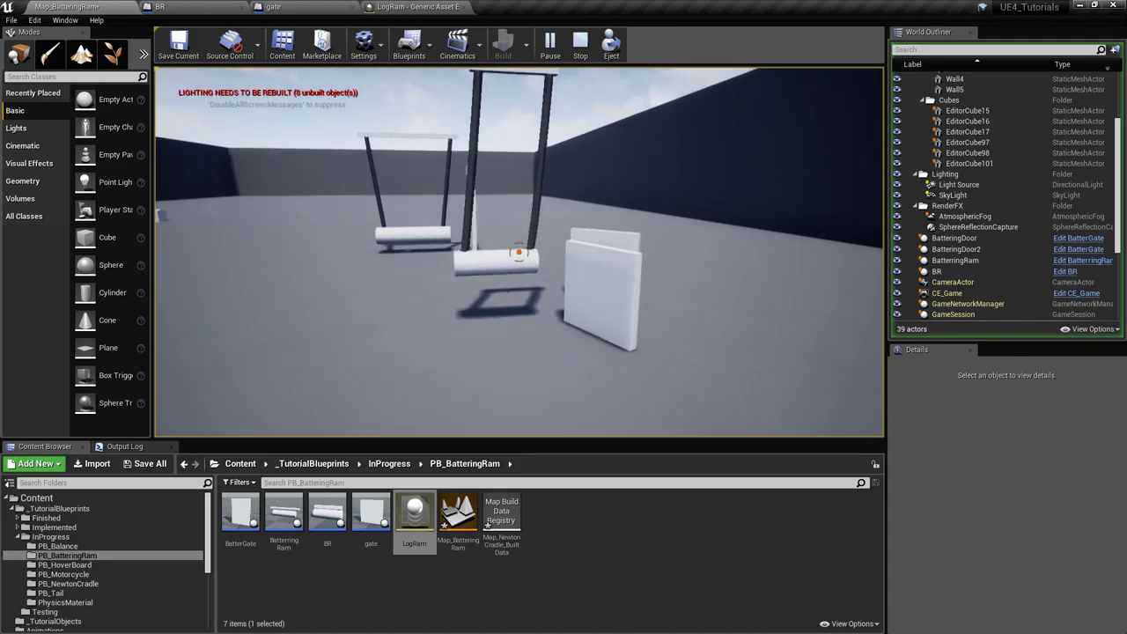
# Move around the double gate during play and keep swinging the log to examine its rope and gate physics from other angles
pyautogui.press('a')
pyautogui.press('d')
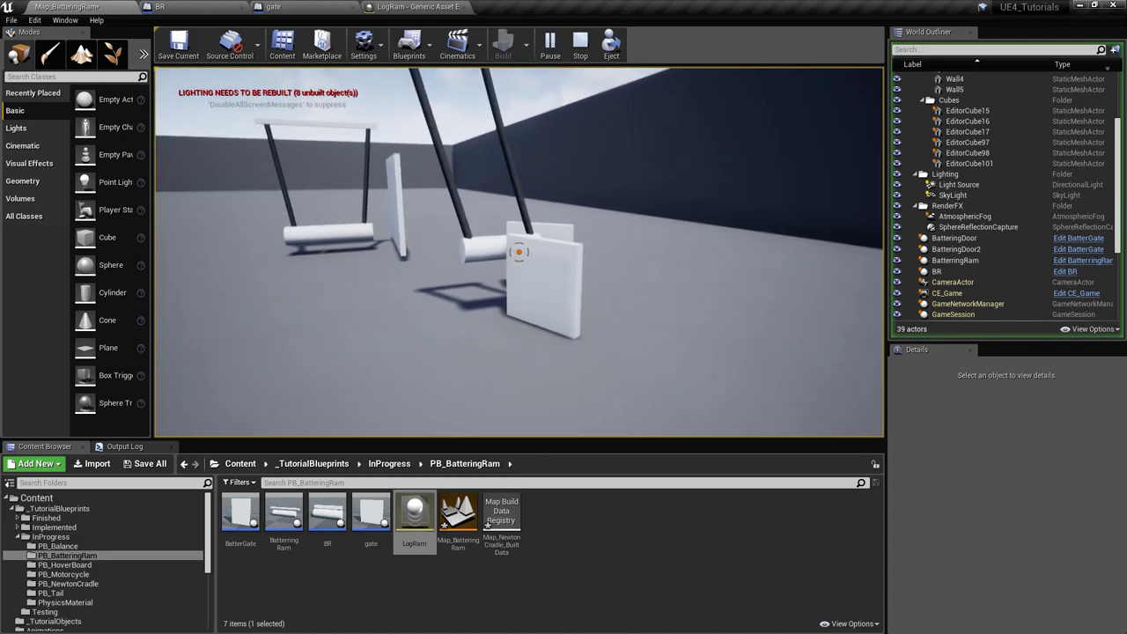
pyautogui.press('d')
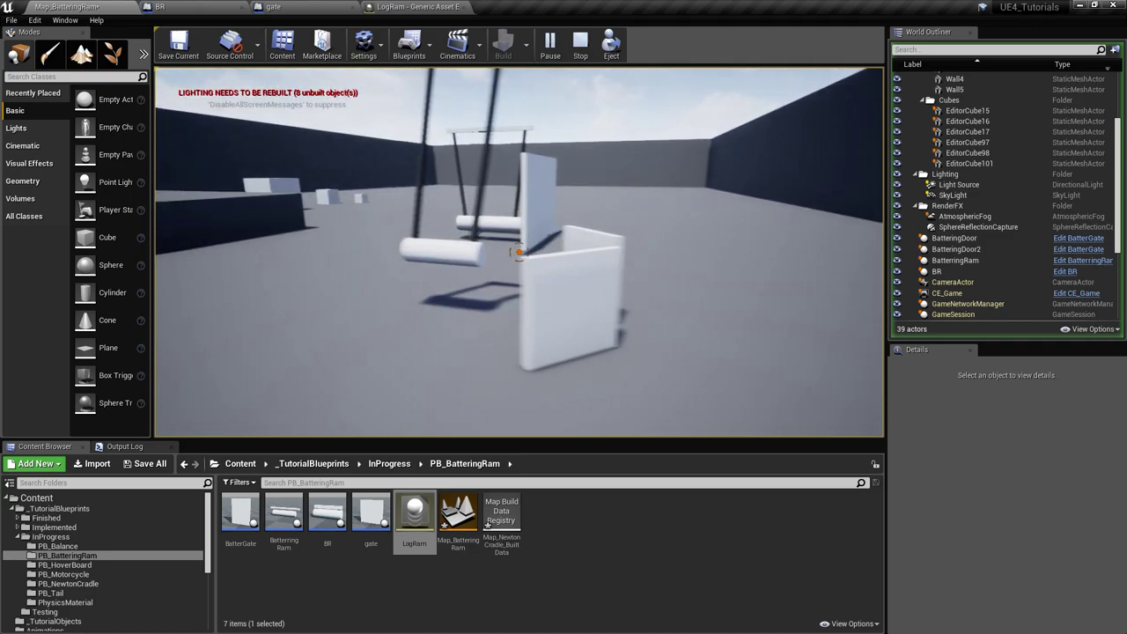
pyautogui.press('a')
pyautogui.click(520, 252)
pyautogui.click(519, 252)
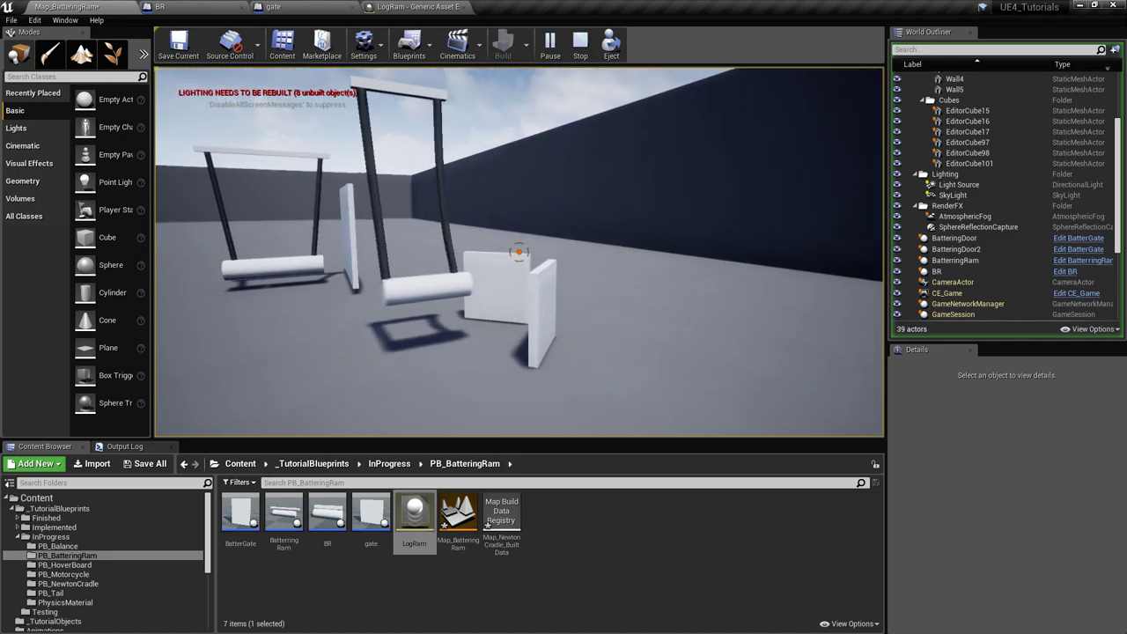
pyautogui.press('s')
pyautogui.press('d')
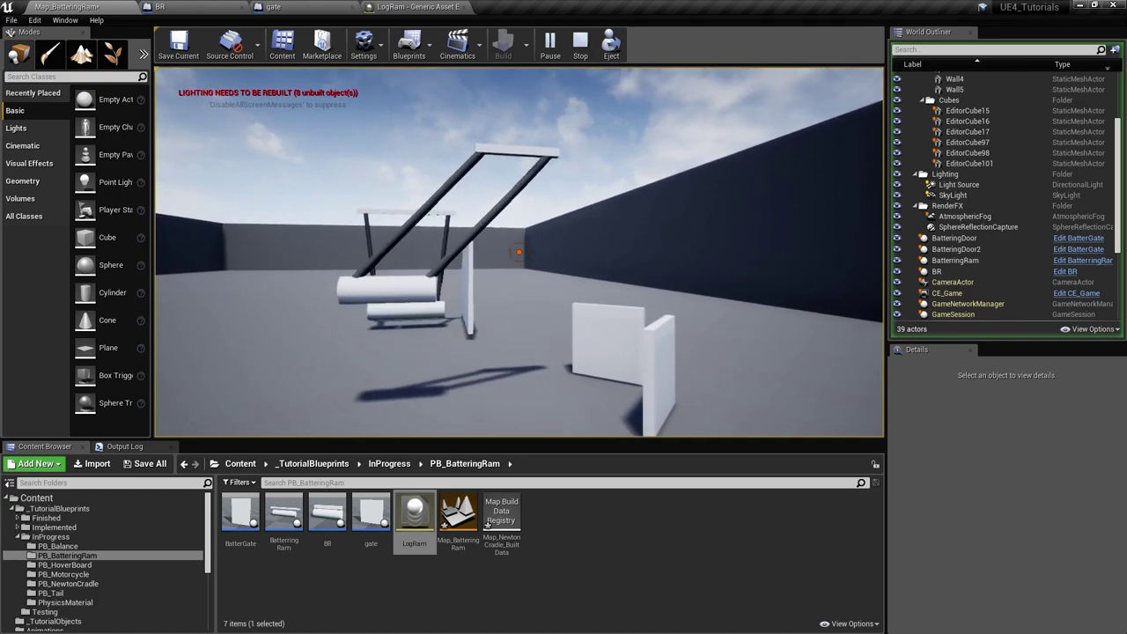
pyautogui.press('w')
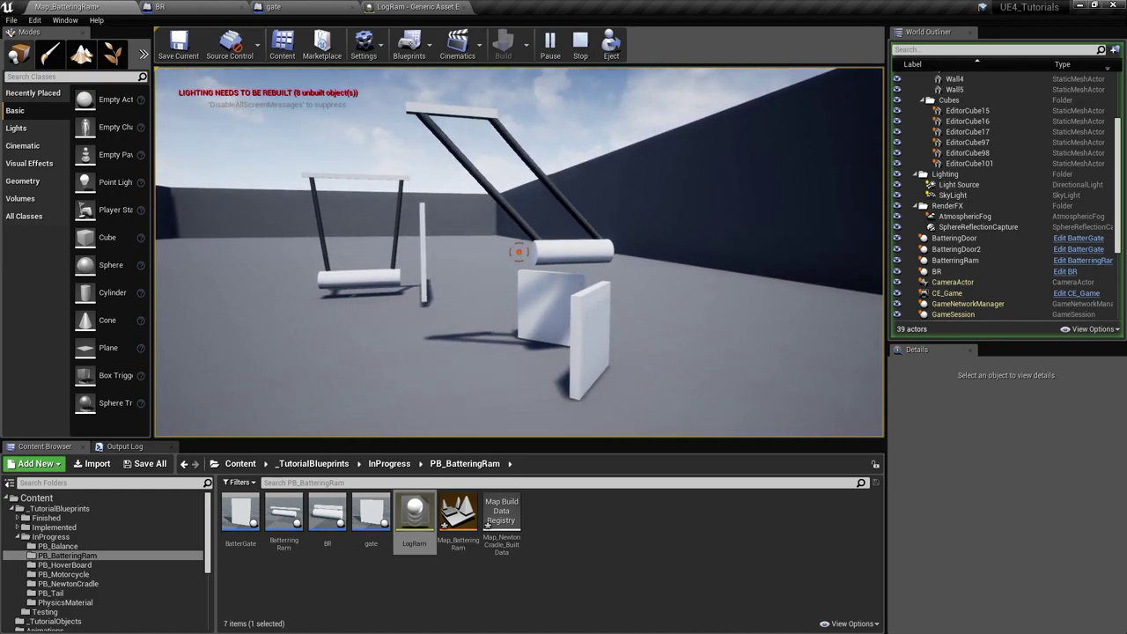